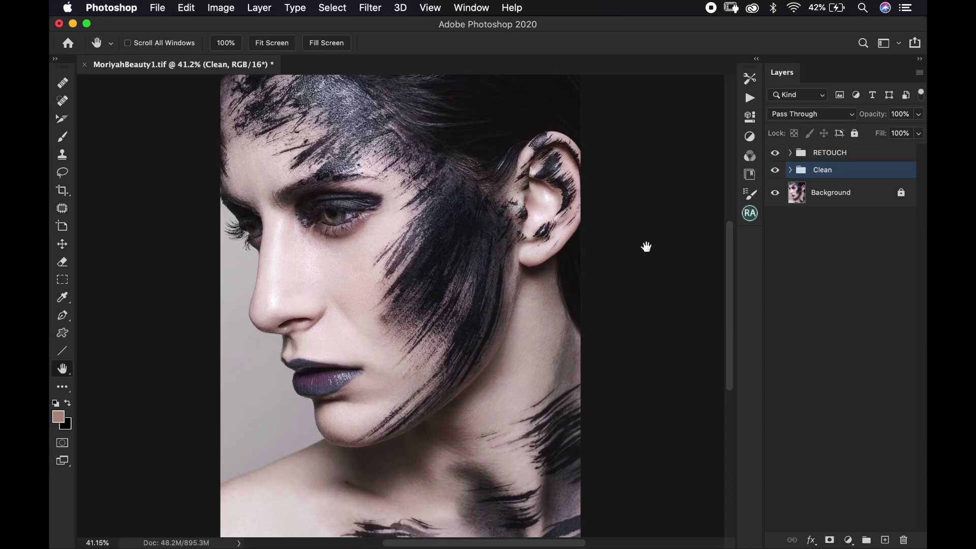
- Hide the RETOUCH group and compare the portrait with the Clean group switched on and off
click(776, 154)
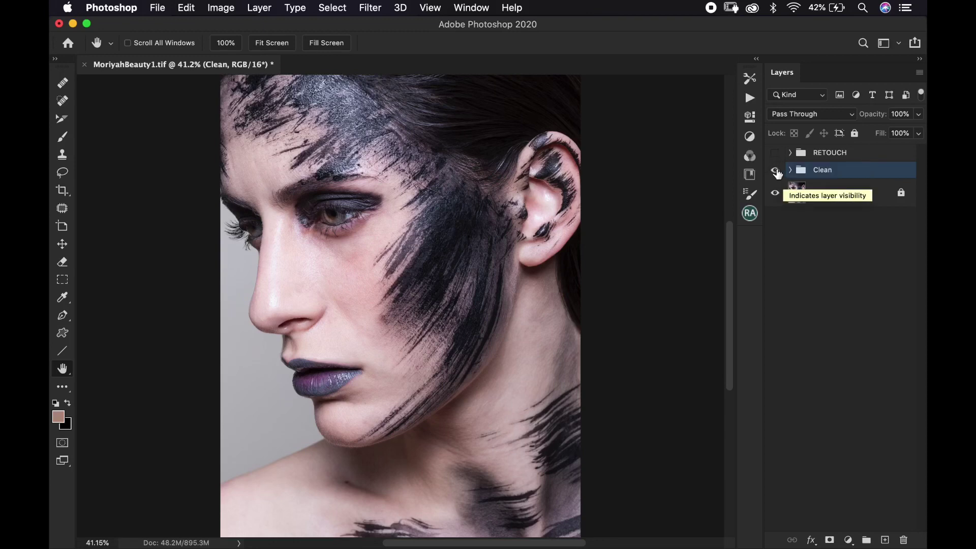
click(777, 173)
click(778, 174)
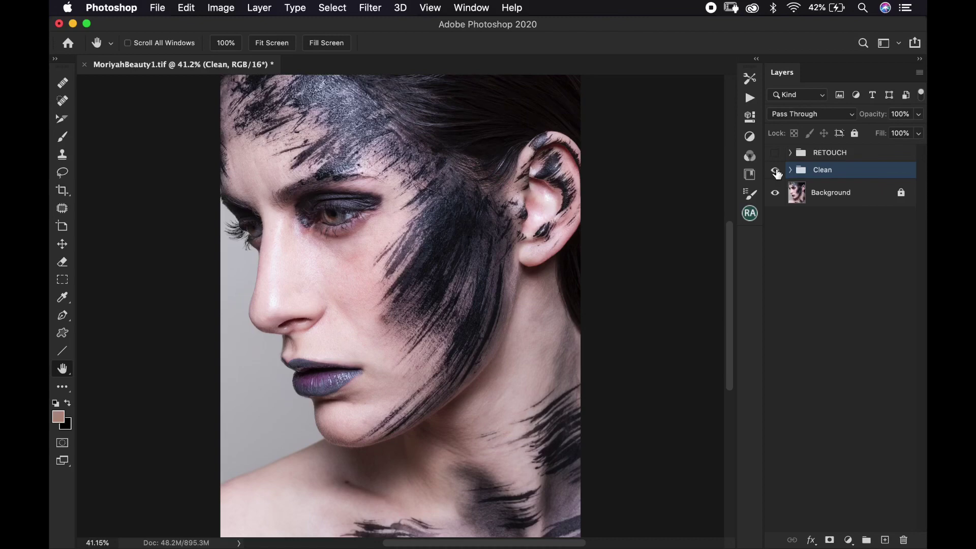
click(777, 173)
click(778, 173)
click(777, 174)
click(777, 173)
- Compare the cheek and eye skin at 100% with the Clean group hidden and shown
key(super+minus)
key(super+minus)
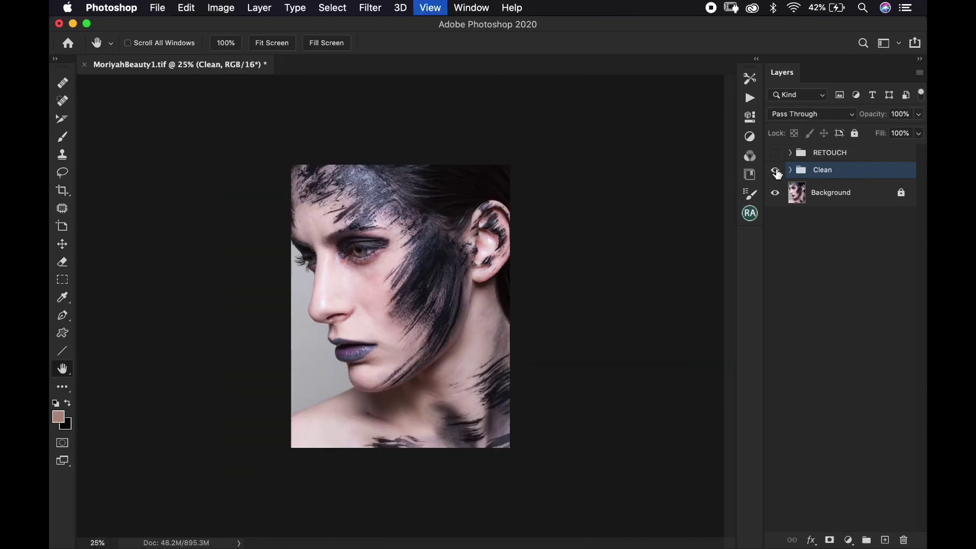
key(super+plus)
key(super+plus)
key(super+plus)
key(super+plus)
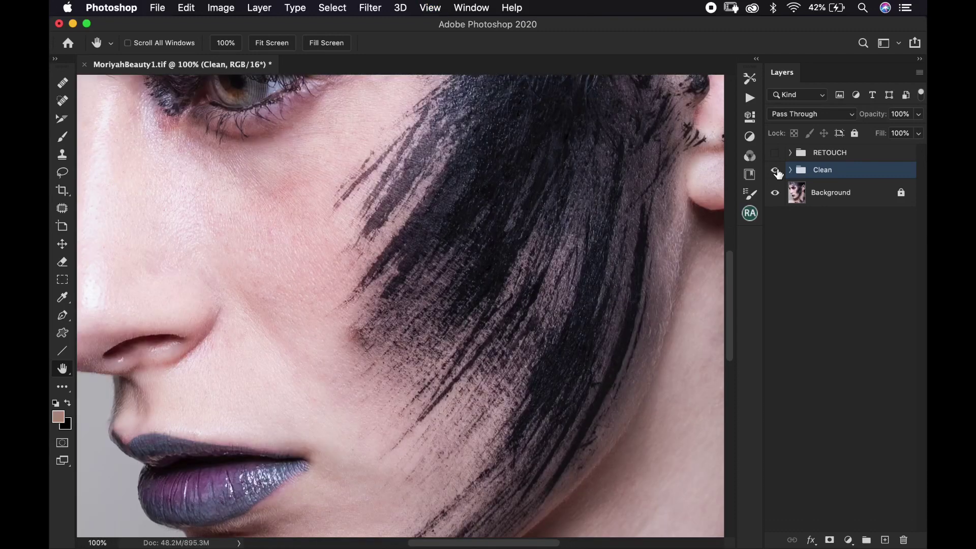
click(776, 174)
click(774, 174)
scroll(621, 203, up, 4)
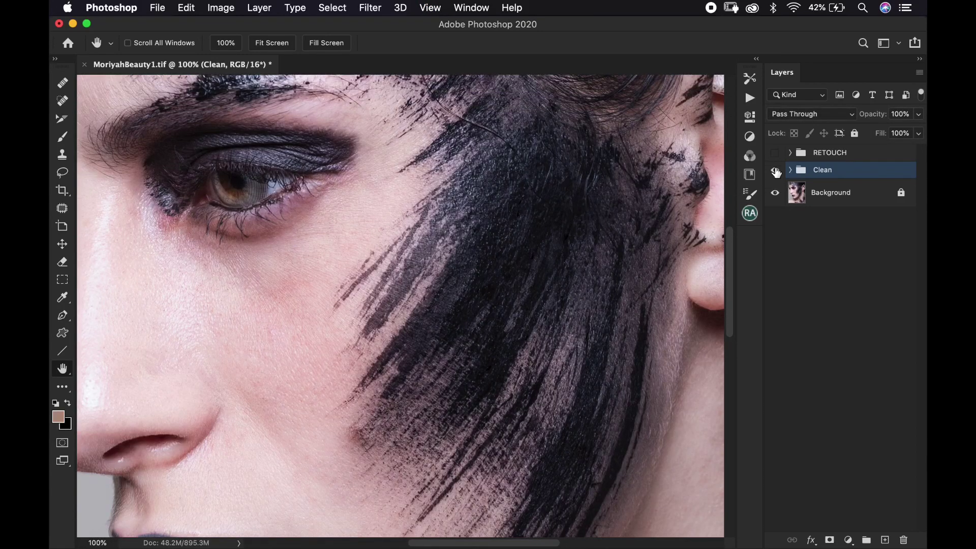
click(775, 172)
click(776, 173)
key(super+0)
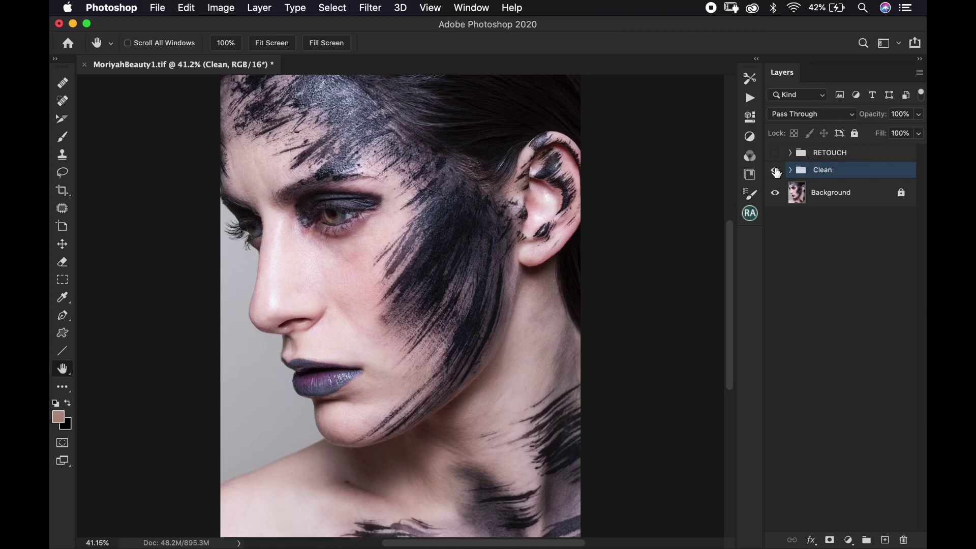
- Add a Curves adjustment layer above the Clean group
click(849, 540)
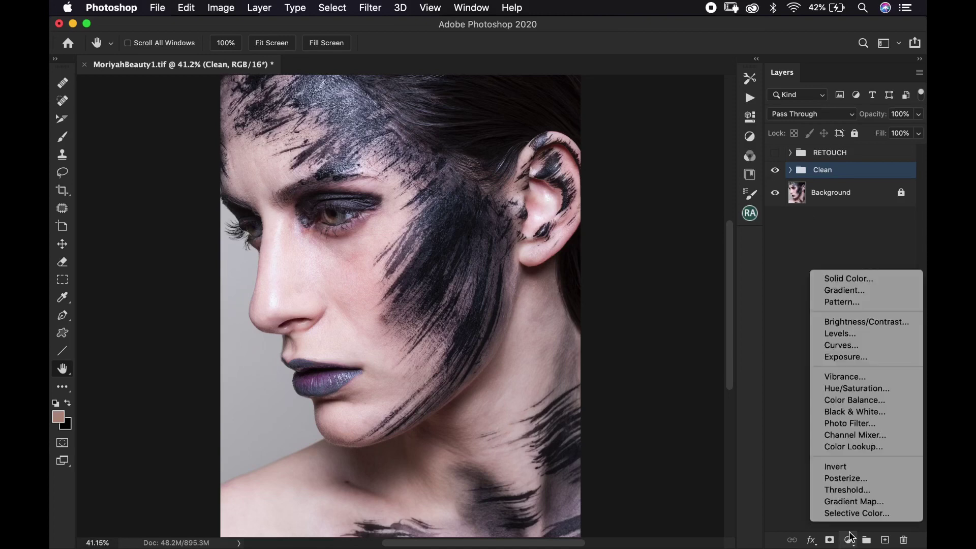
click(867, 345)
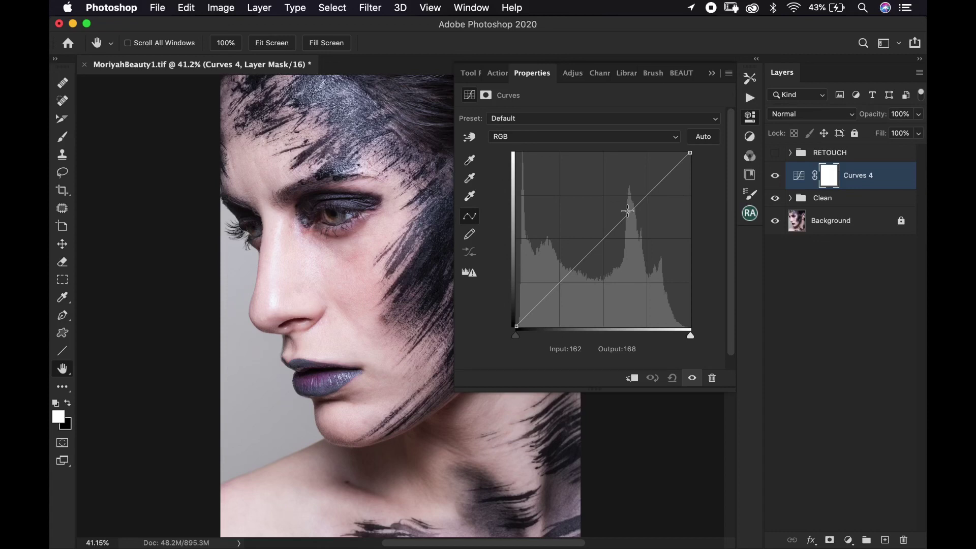
click(603, 239)
drag(602, 236, 601, 219)
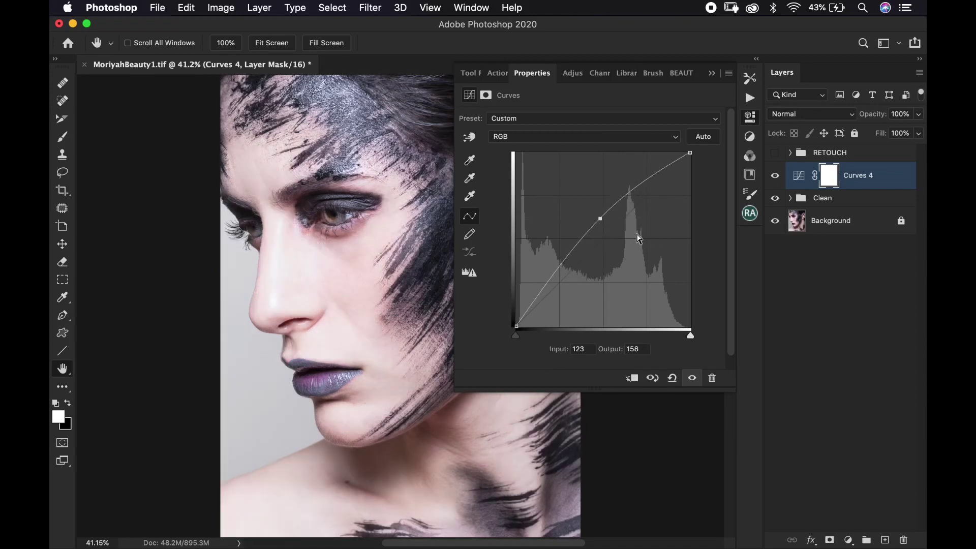
drag(600, 219, 629, 266)
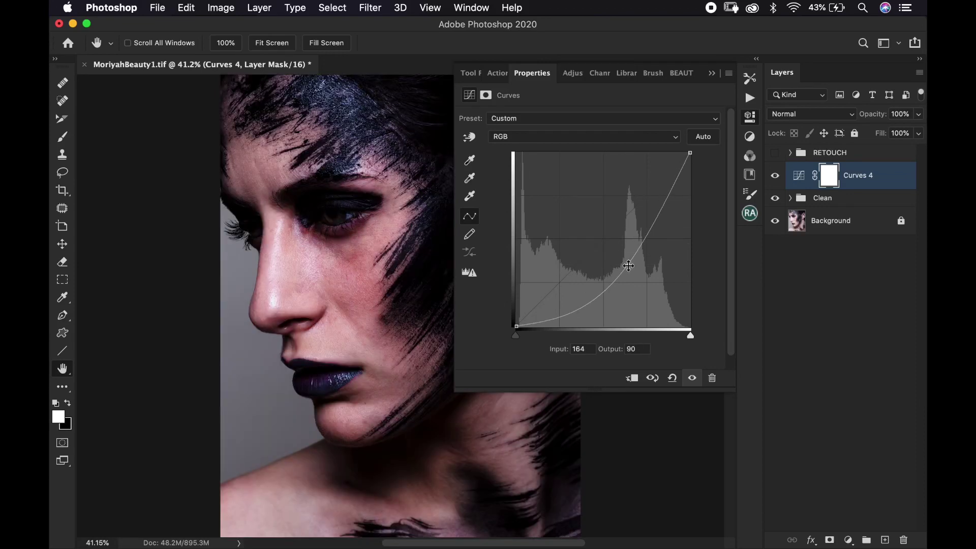
click(673, 379)
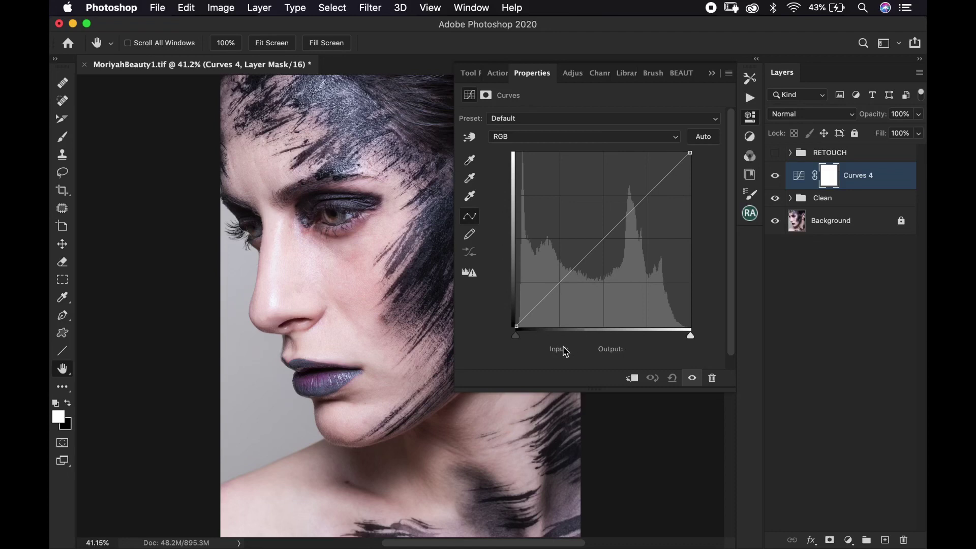
- Brighten the image with a midtone point on the RGB curve, setting its input to 110 and output to 142
click(605, 239)
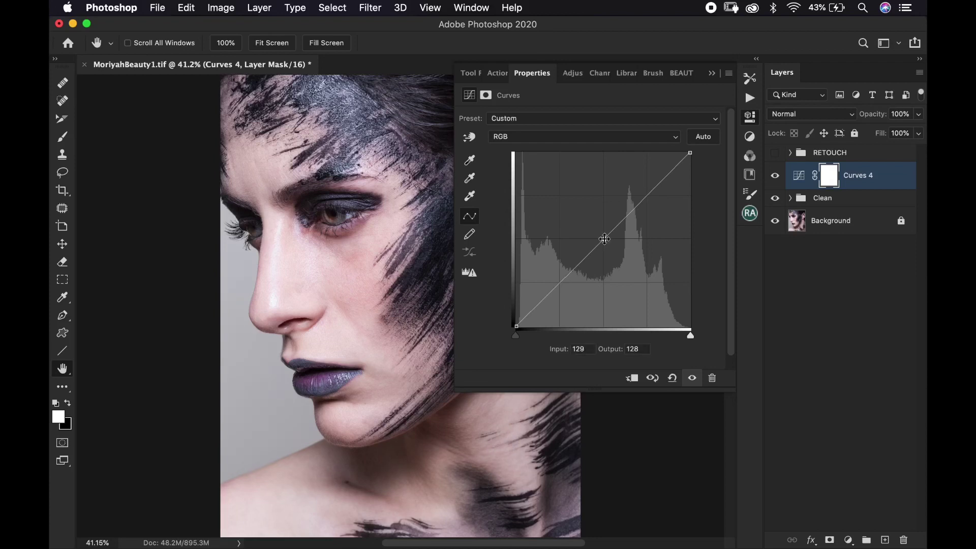
double_click(590, 349)
text(110)
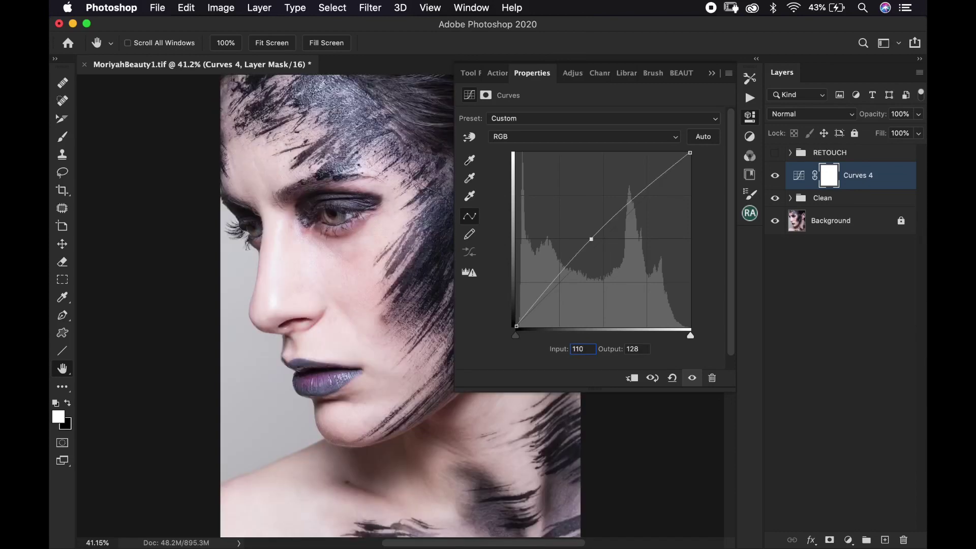
key(Tab)
text(142)
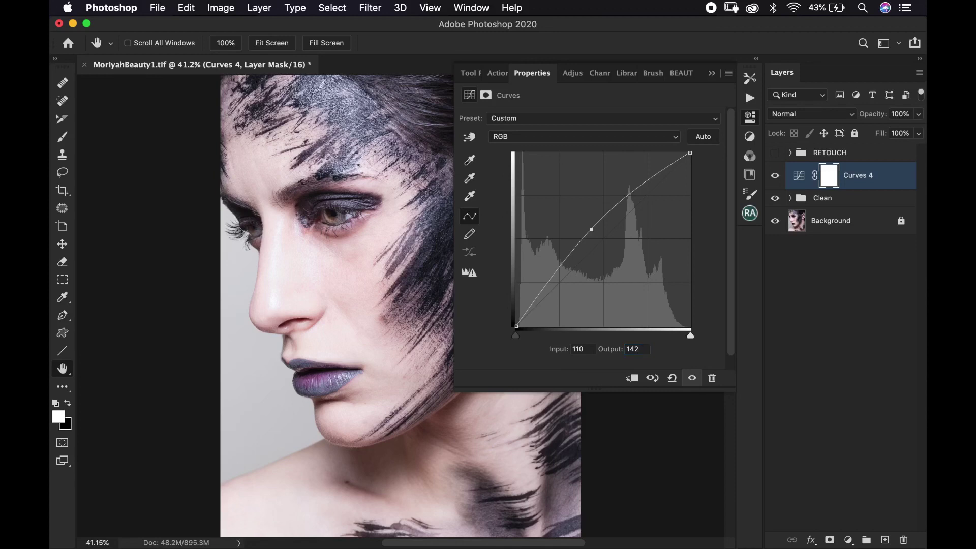
click(712, 73)
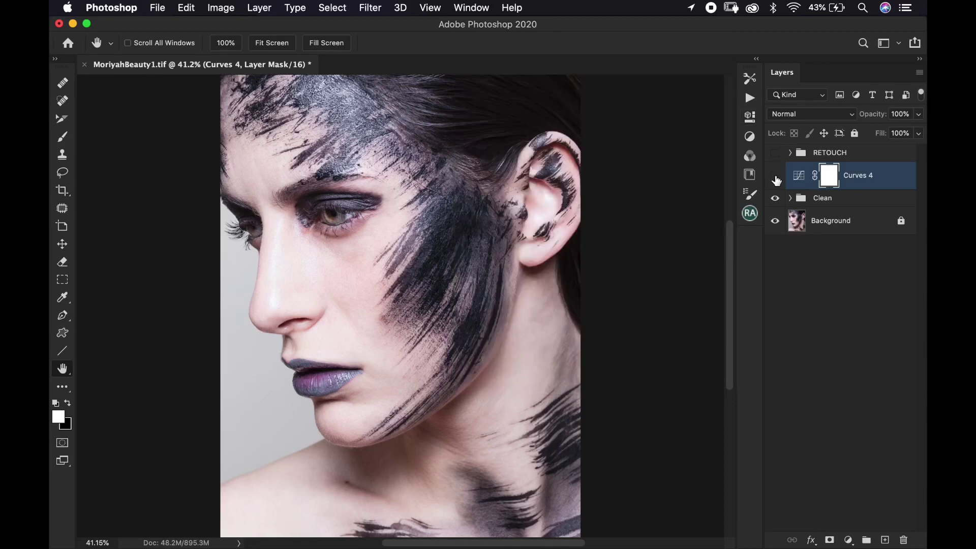
- Compare the portrait with and without the brightening Curves layer
click(775, 177)
click(776, 177)
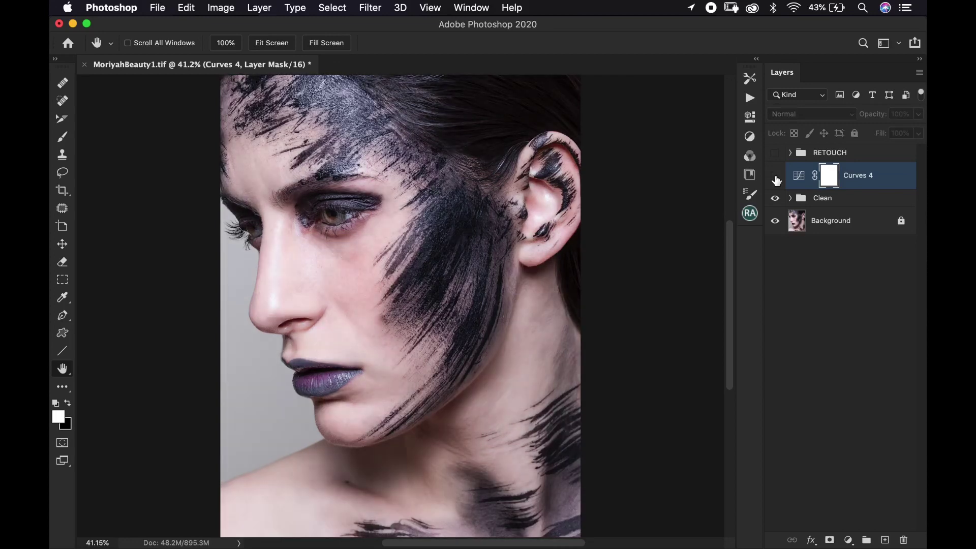
click(776, 178)
click(776, 178)
click(776, 178)
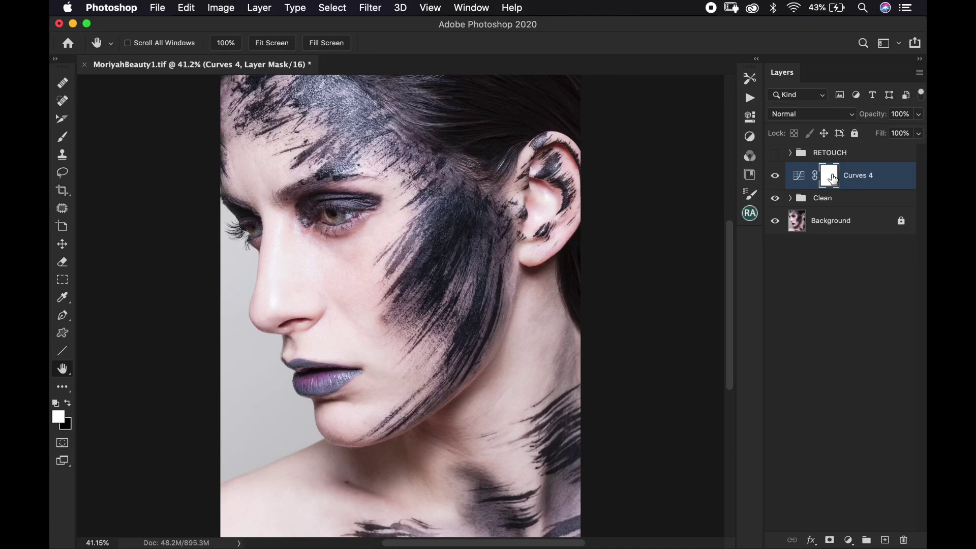
- Invert the brightening Curves layer's mask to black and rename the layer Dodge
key(super+i)
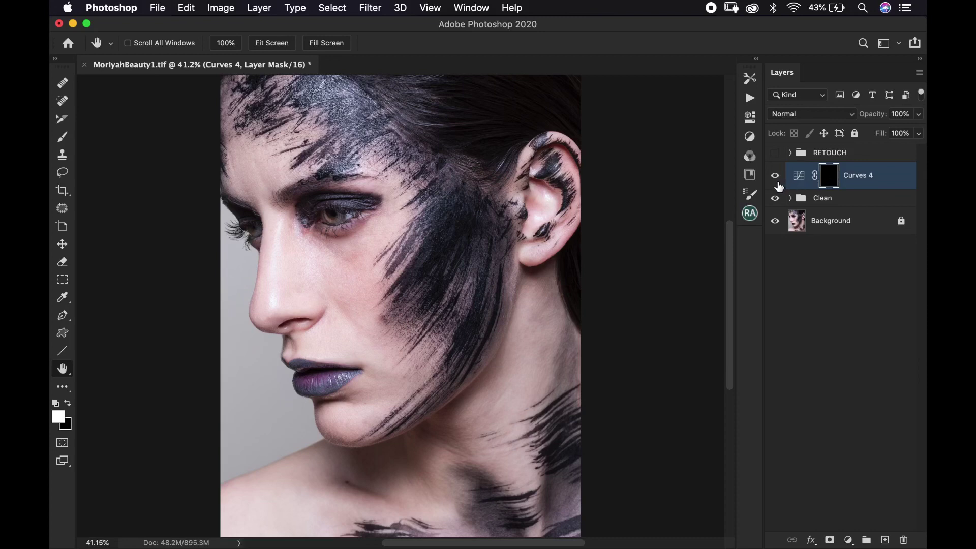
double_click(858, 176)
text(Dodge)
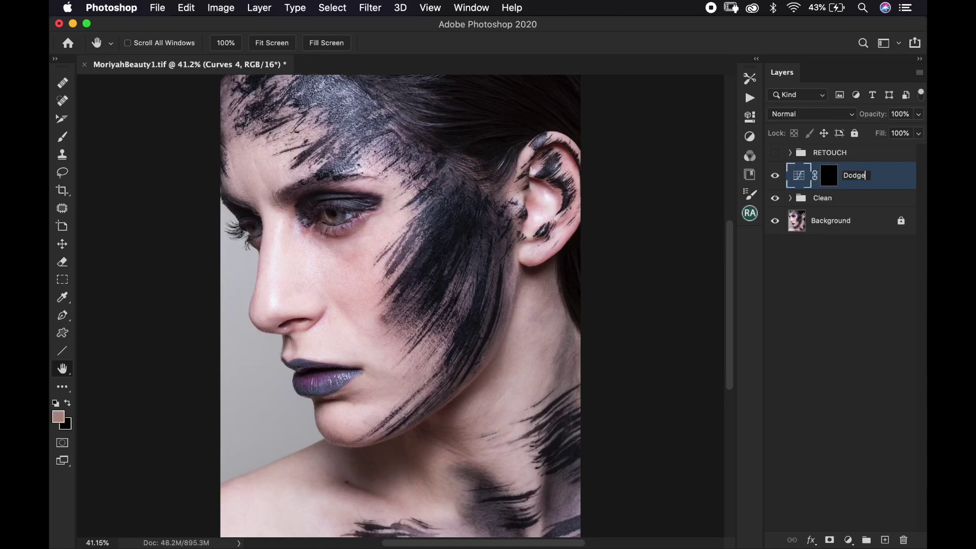
key(Return)
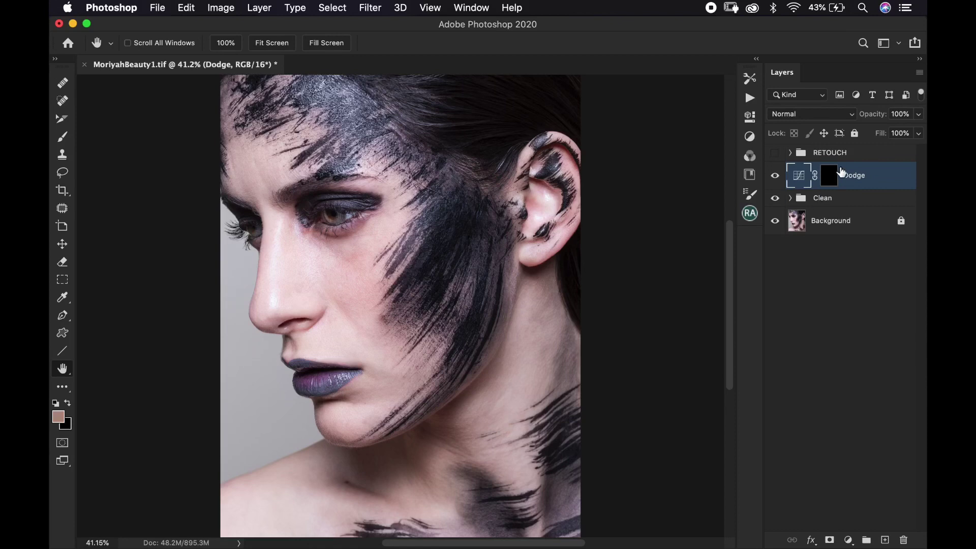
click(830, 177)
- Add a second Curves adjustment layer above Dodge with a midtone point at input 142 and output 110
click(849, 540)
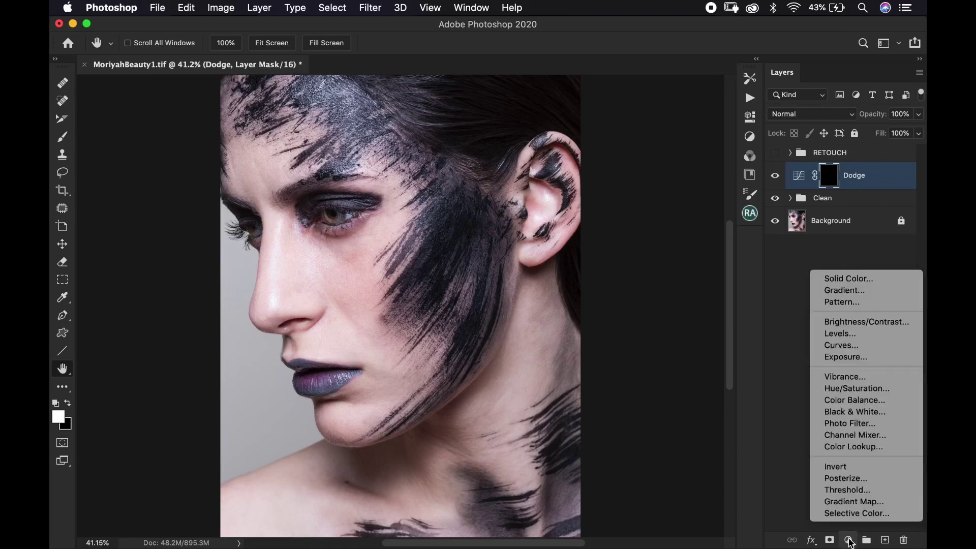
click(859, 346)
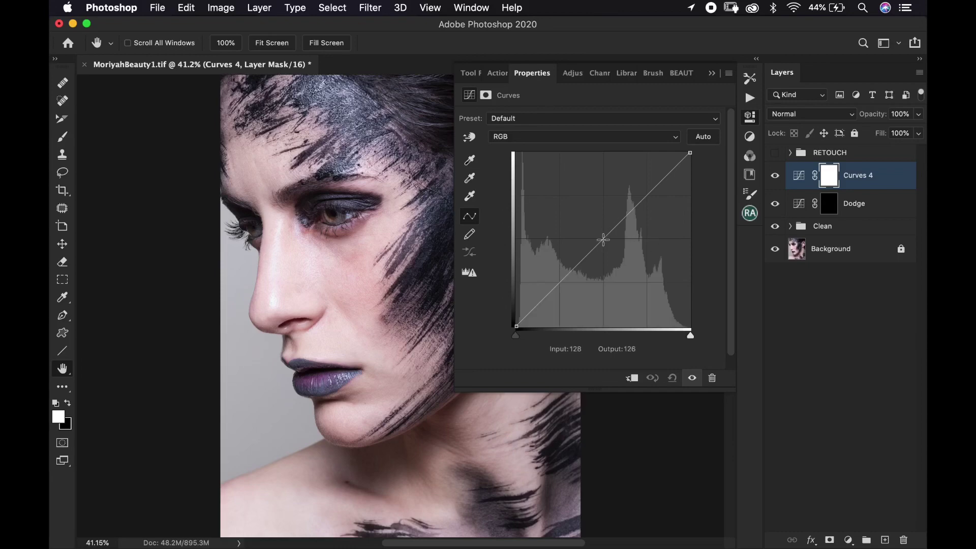
mouse_move(606, 237)
mouse_down()
mouse_move(611, 253)
mouse_move(606, 241)
mouse_up()
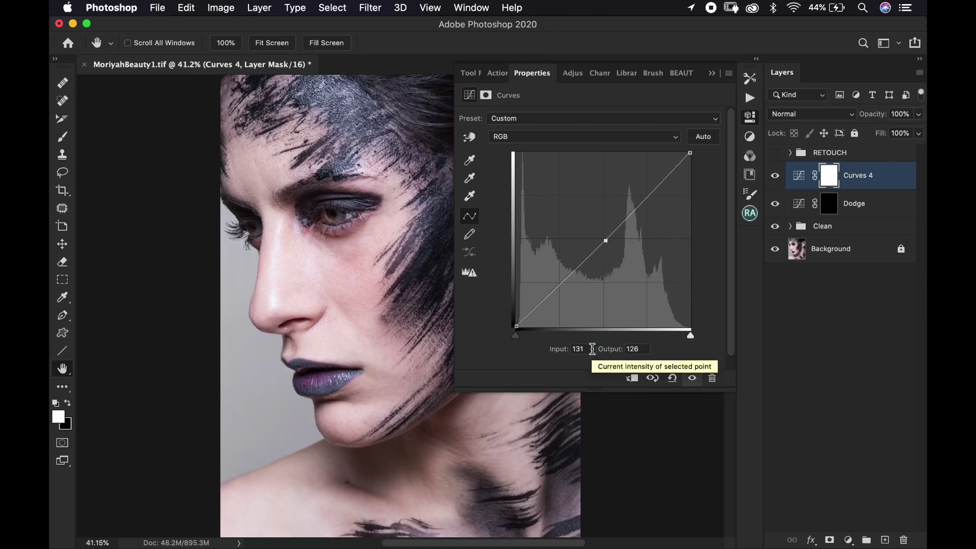
drag(592, 349, 566, 355)
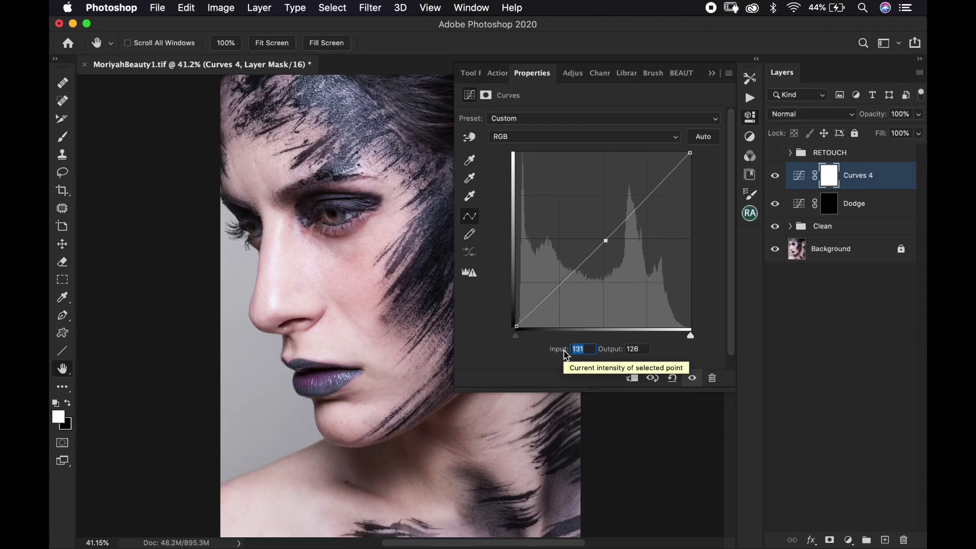
text(142)
key(Tab)
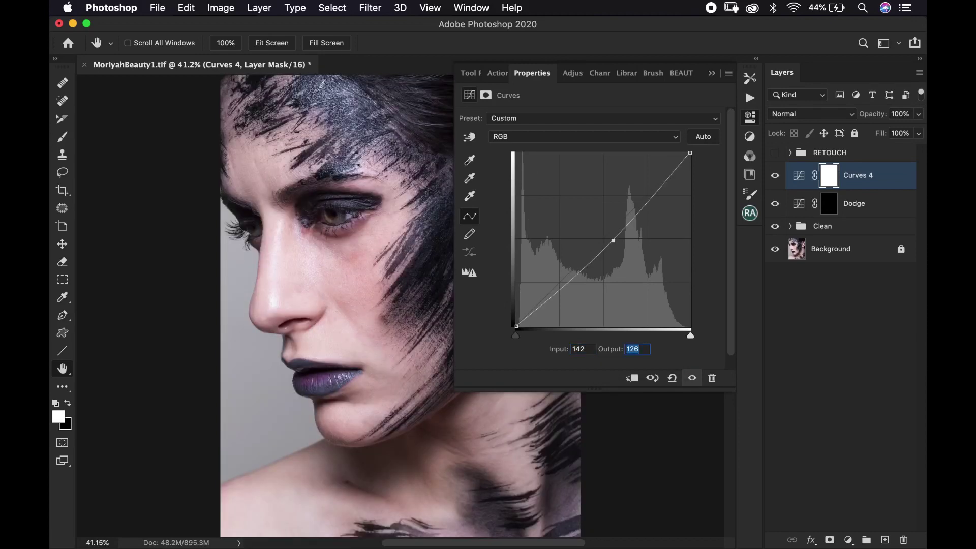
text(110)
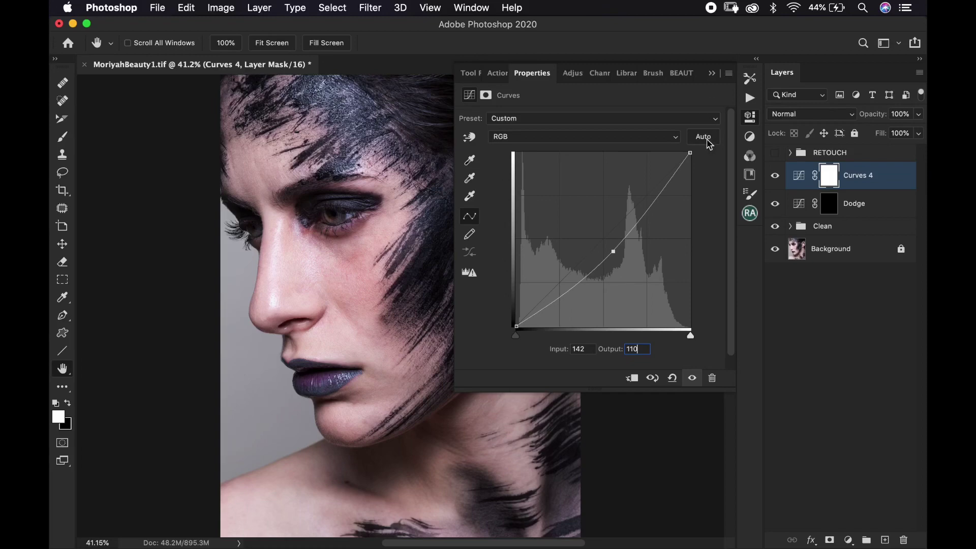
click(713, 74)
- Invert the darkening Curves layer's mask to black and rename the layer Burn
key(super+i)
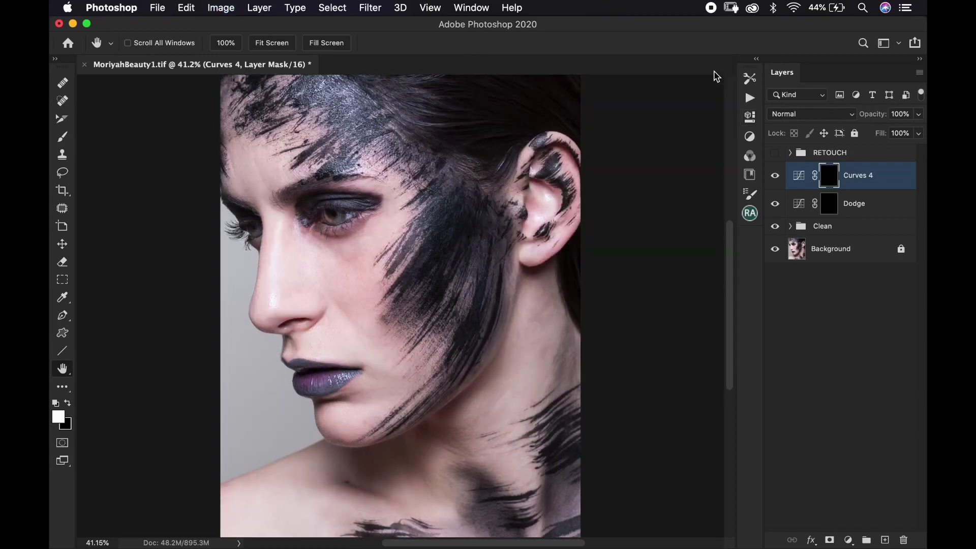
double_click(865, 176)
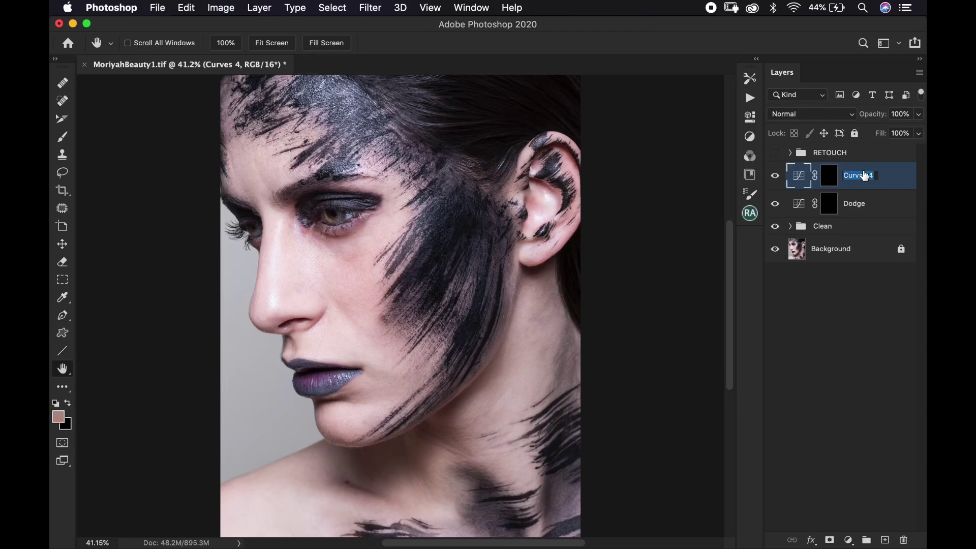
text(burn)
key(BackSpace)
key(BackSpace)
key(BackSpace)
key(BackSpace)
text(Burn)
key(Return)
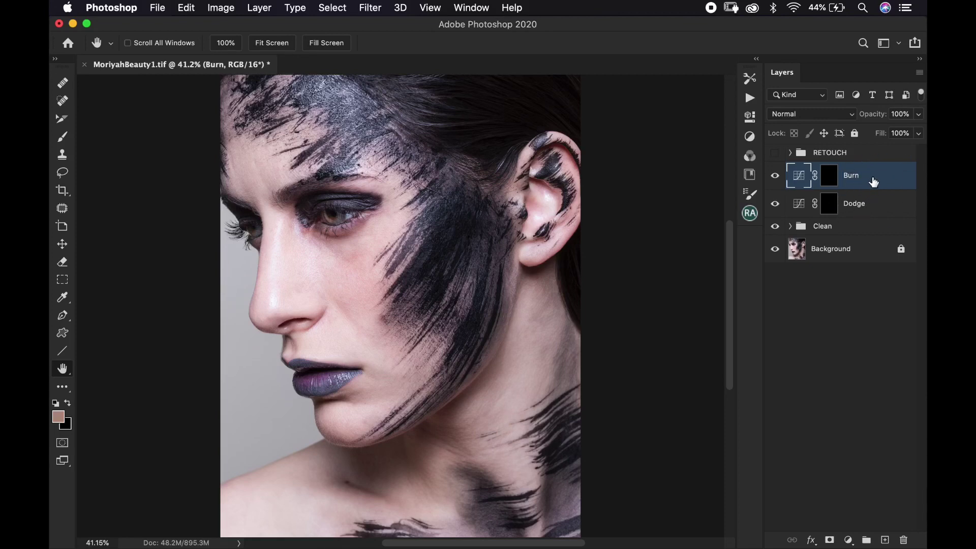
- Group the Burn and Dodge layers and name the group Dodge&Burn
shift+click(876, 215)
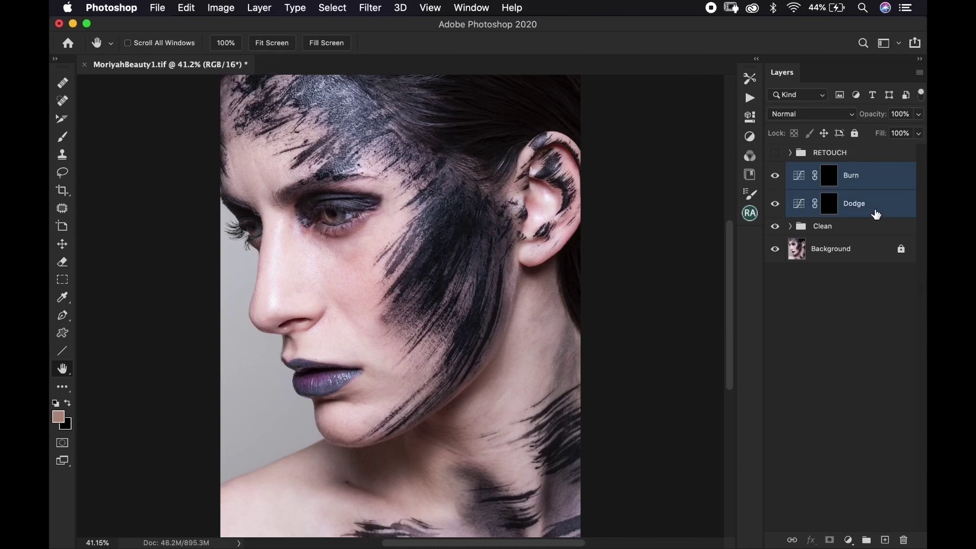
key(super+g)
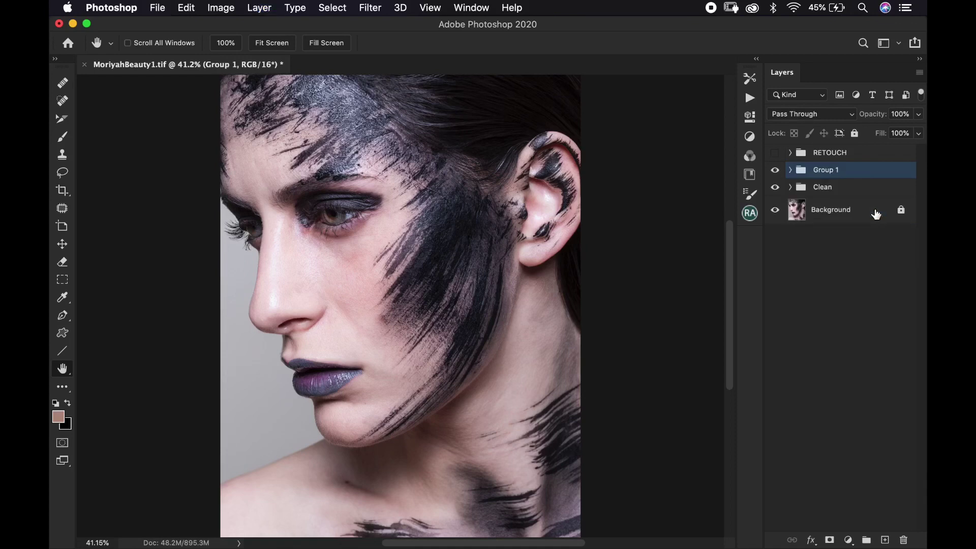
double_click(826, 172)
text(Dodge&Burn)
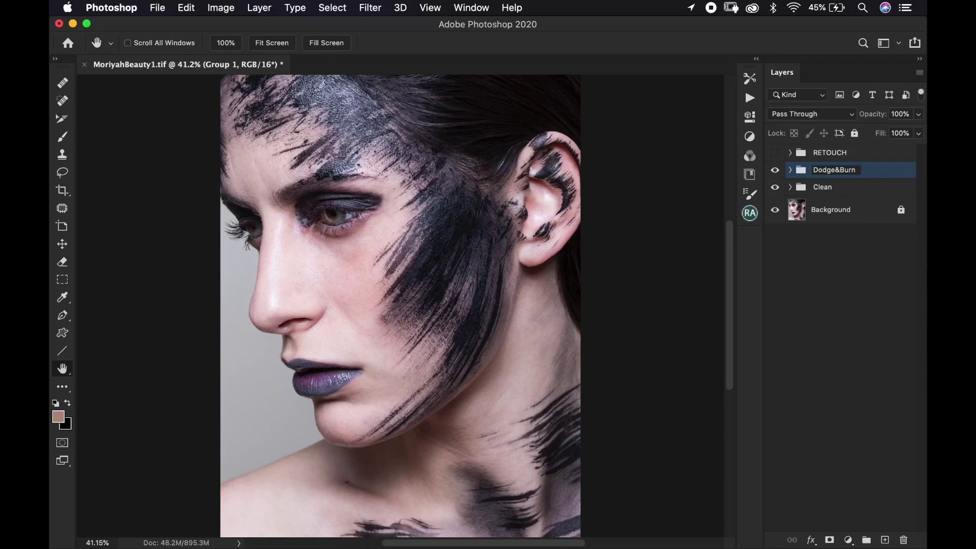
key(Return)
- Add a black Solid Color fill layer at the top of the Dodge&Burn group
click(790, 170)
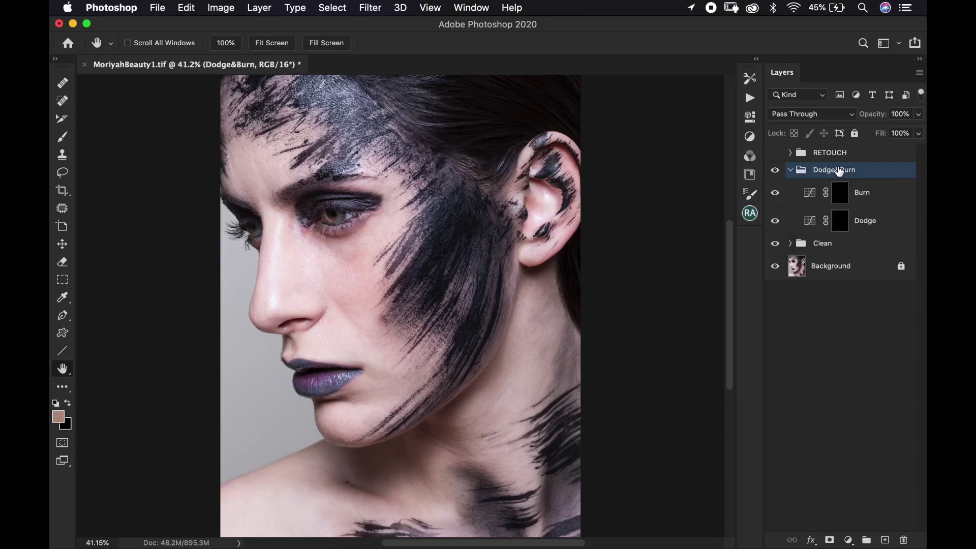
click(849, 540)
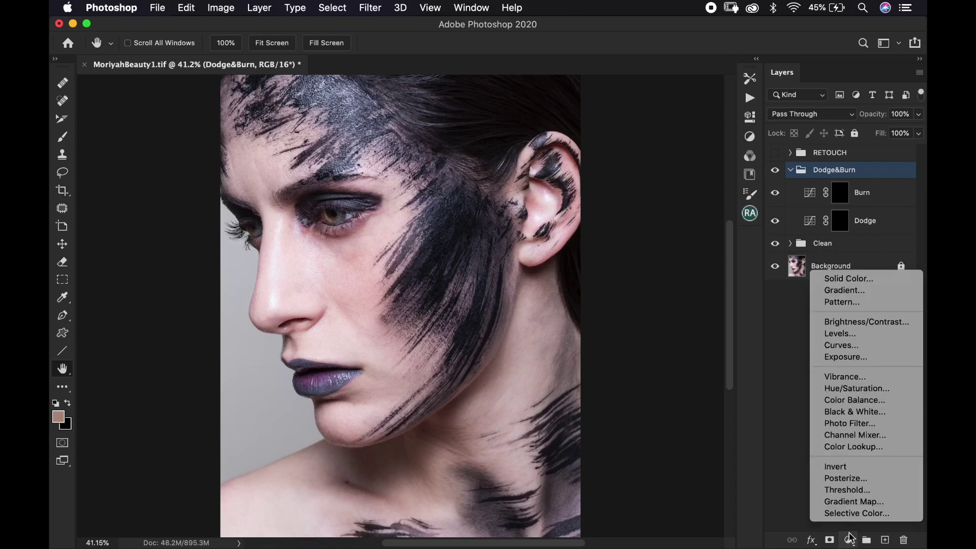
click(868, 280)
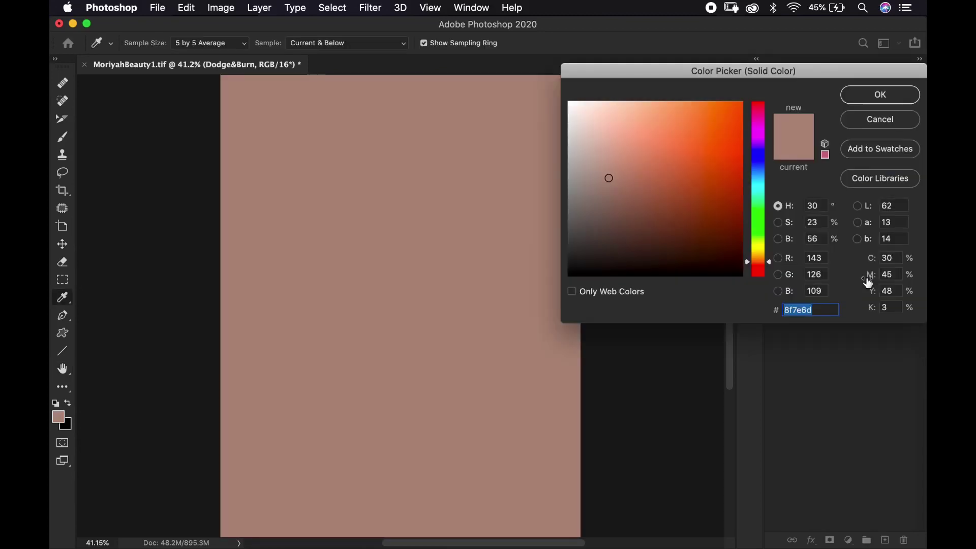
drag(629, 264, 538, 311)
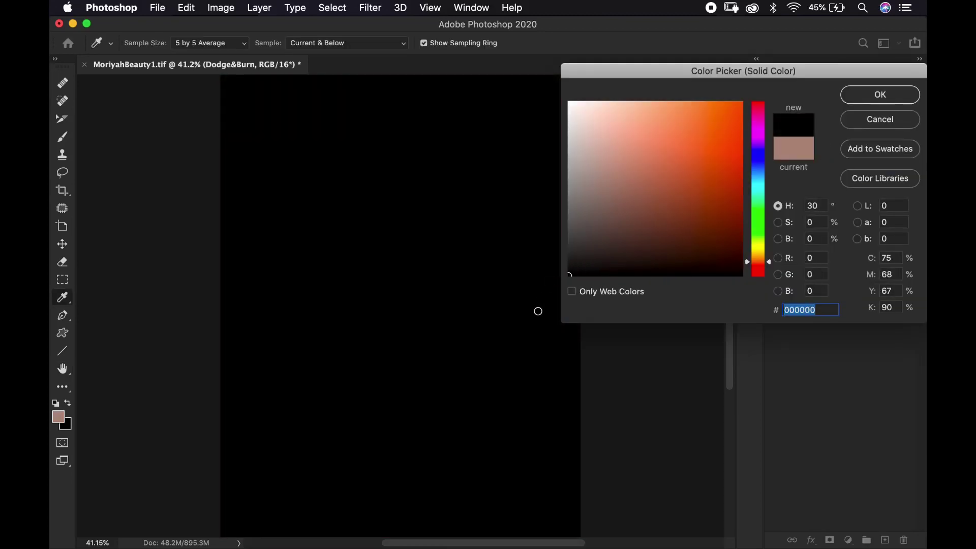
click(881, 95)
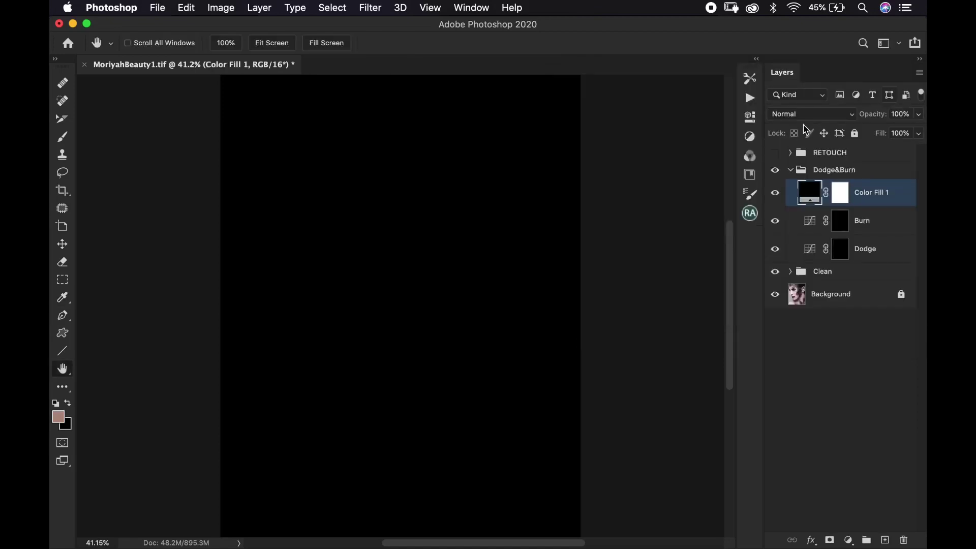
- Set the black fill layer's blend mode to Color and move the layer out of the group, directly above Dodge&Burn
click(813, 115)
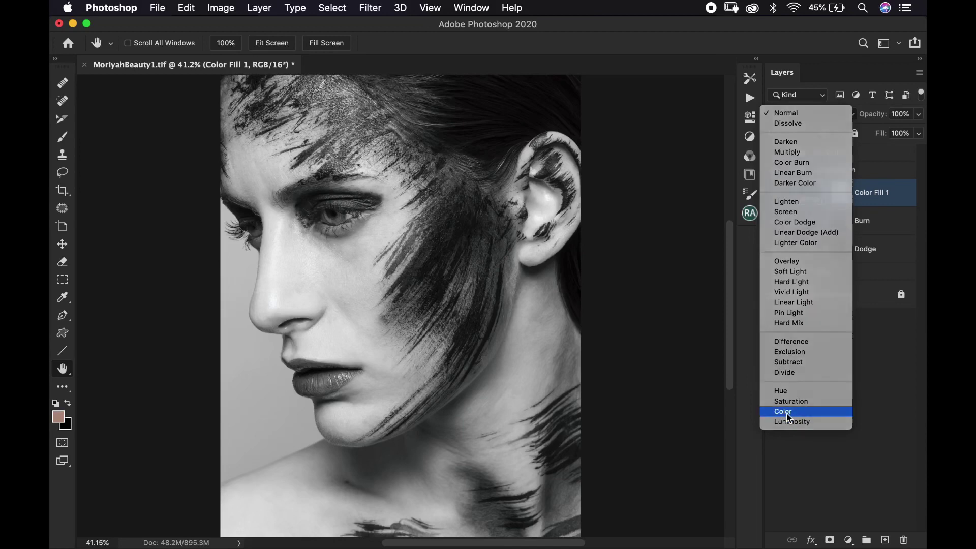
click(786, 411)
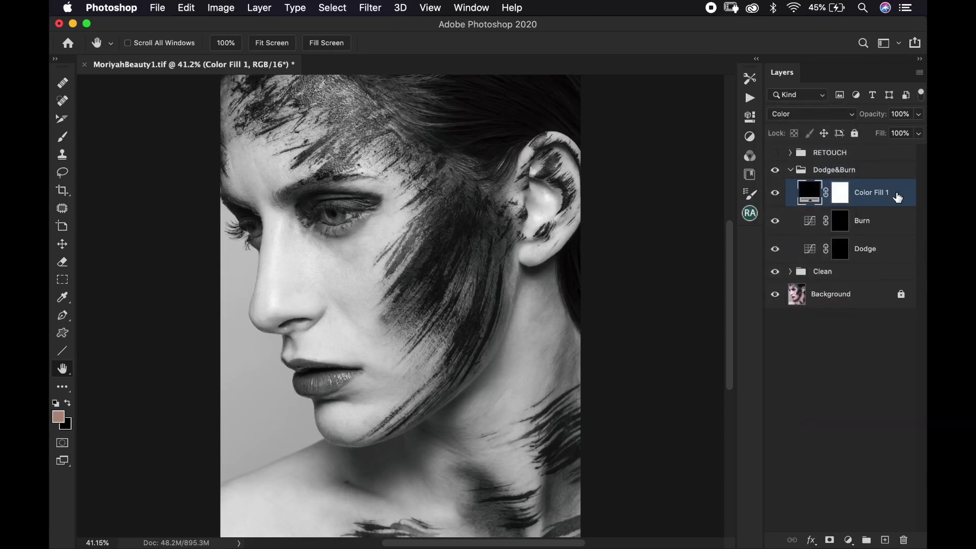
drag(894, 195, 893, 164)
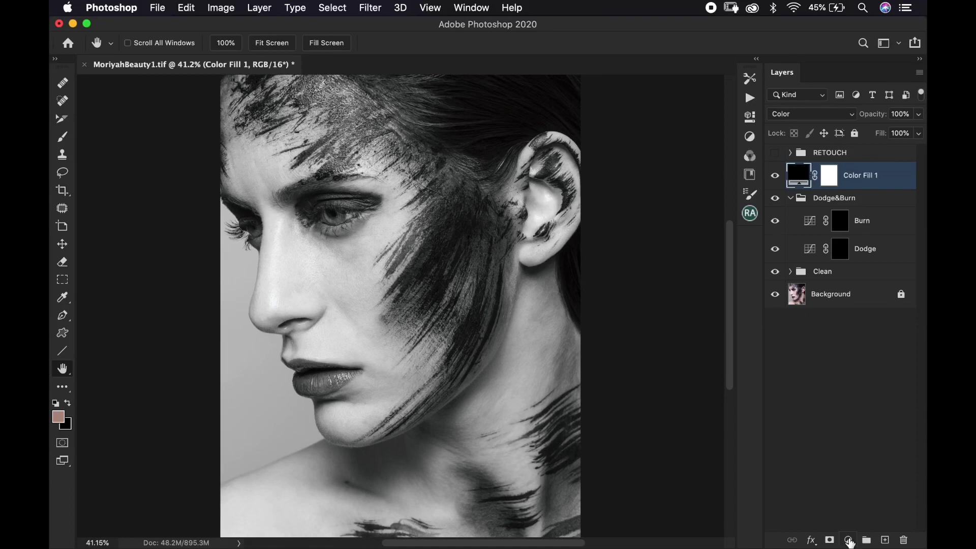
- Add a Curves adjustment layer with the default curve above the black fill layer
click(849, 540)
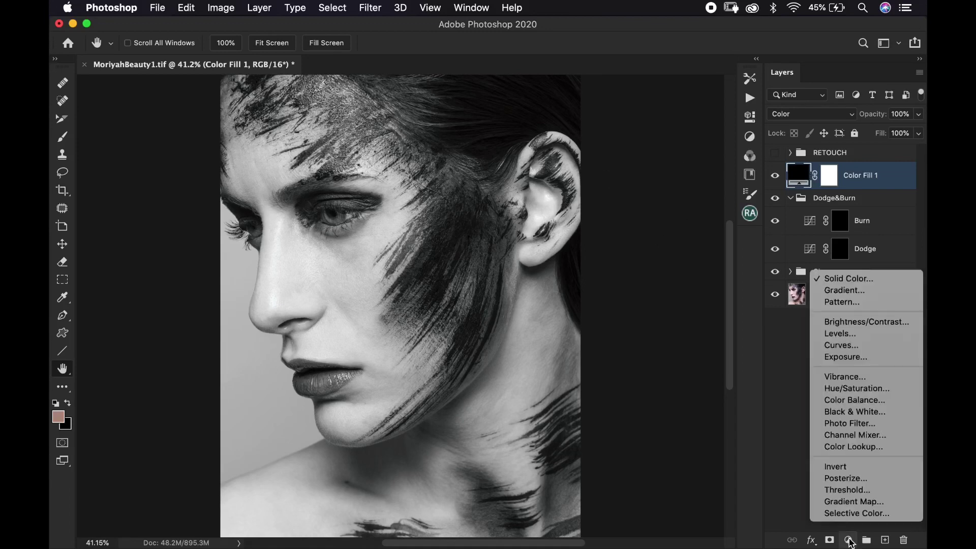
click(861, 347)
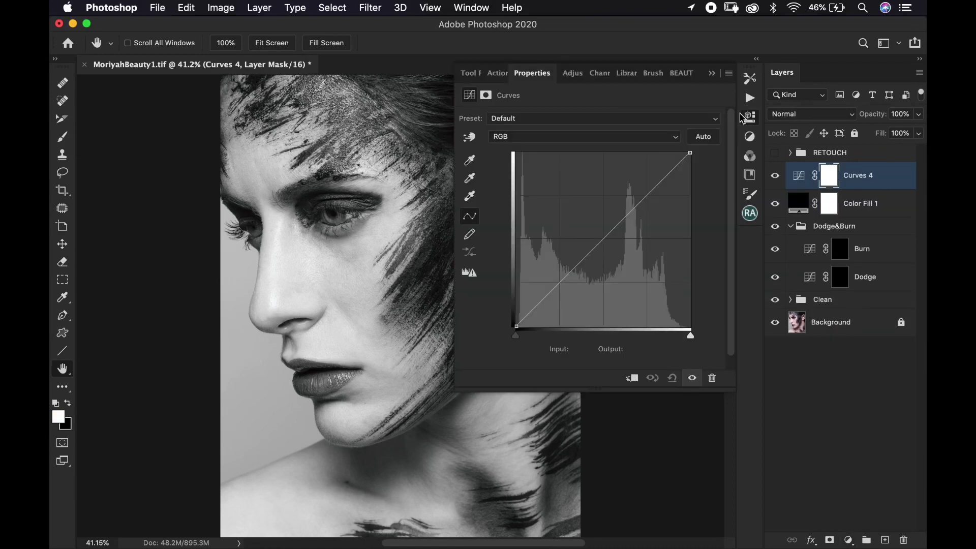
click(714, 74)
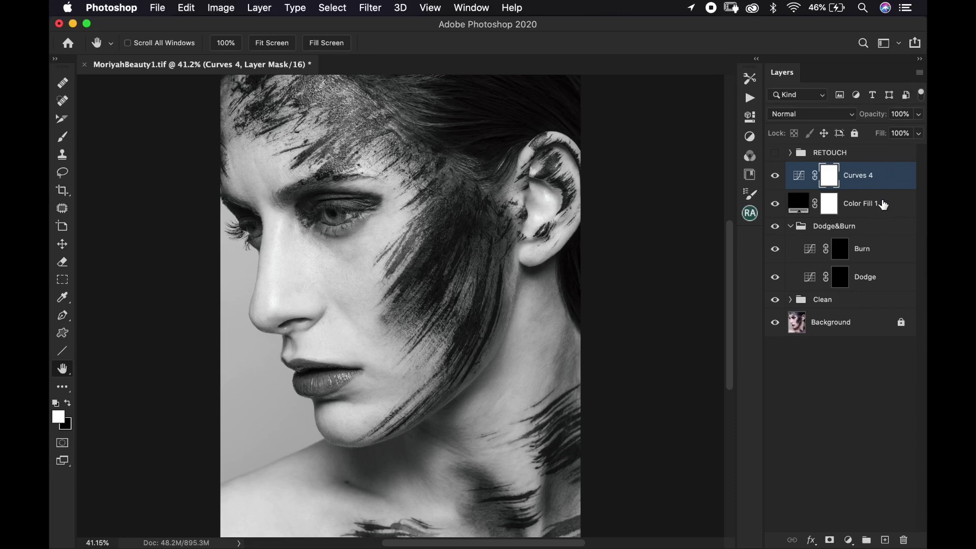
- Group the new Curves layer with the black fill layer, name the group Help and expand it
shift+click(895, 213)
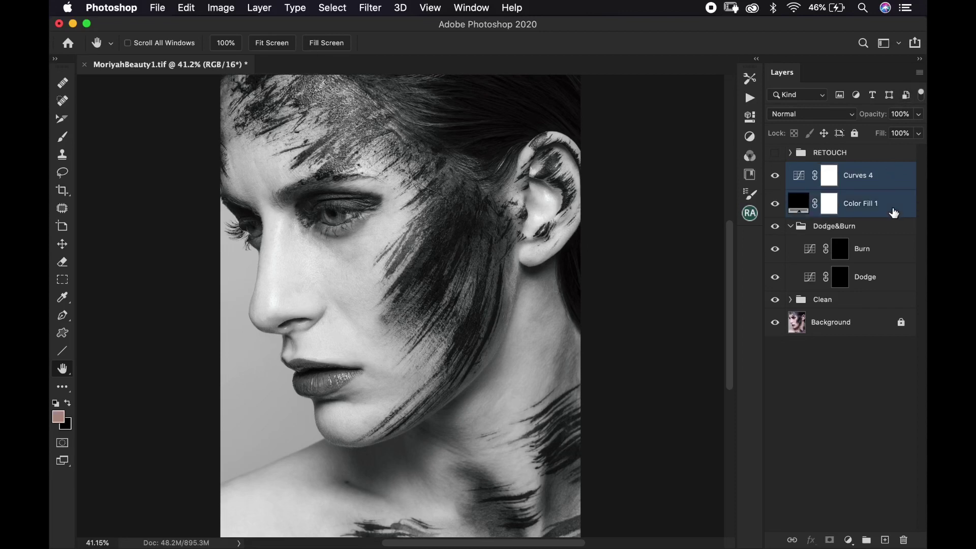
key(super+g)
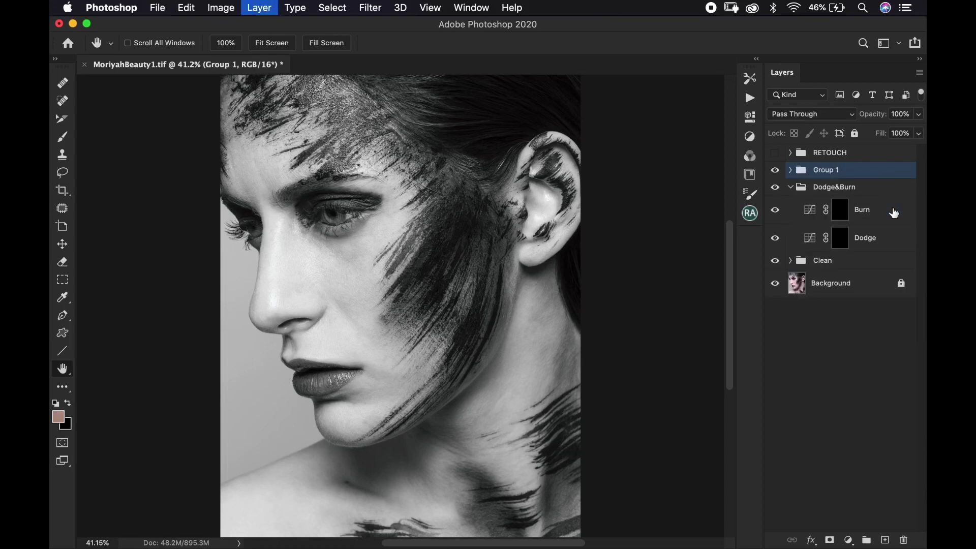
double_click(828, 170)
text(Help)
key(Return)
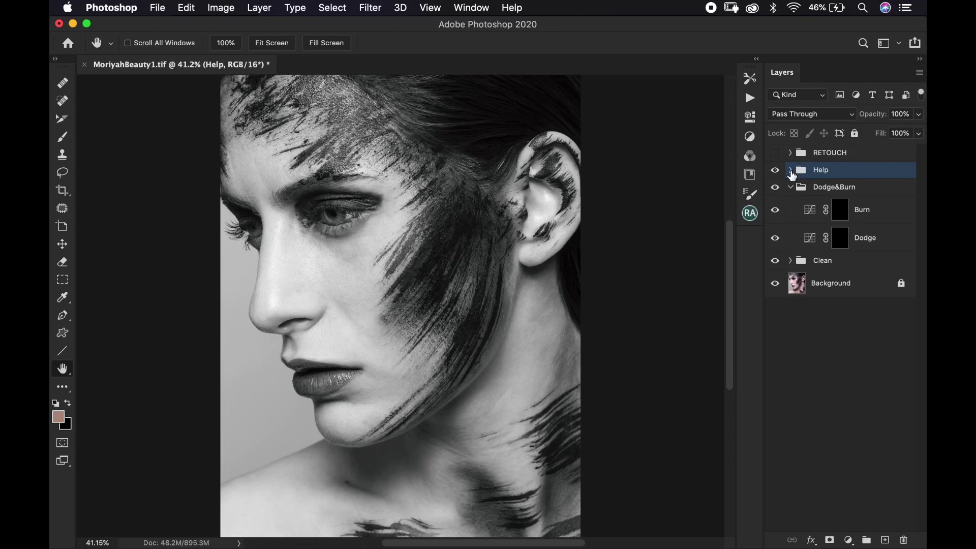
click(791, 171)
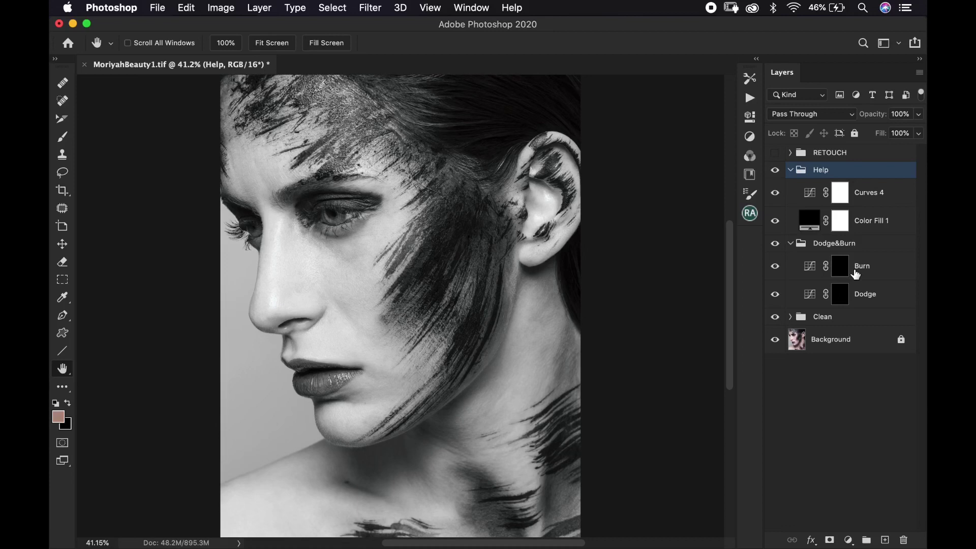
- Try painting white strokes over the face on the Dodge mask with a 300 px brush at 100% flow, and undo them
click(841, 294)
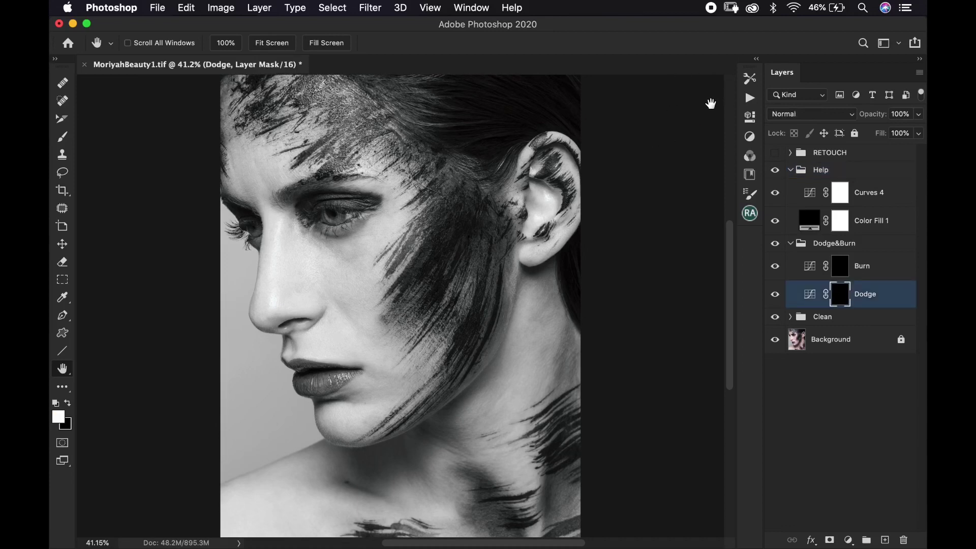
key(b)
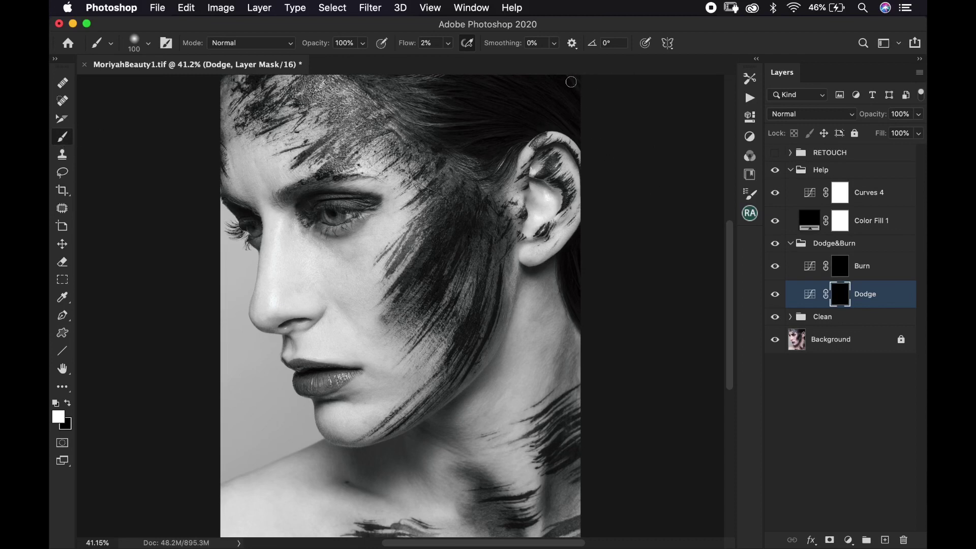
click(469, 42)
drag(408, 49, 745, 76)
key(bracketright)
key(bracketright)
key(bracketright)
key(bracketright)
key(bracketright)
key(bracketright)
drag(503, 148, 245, 546)
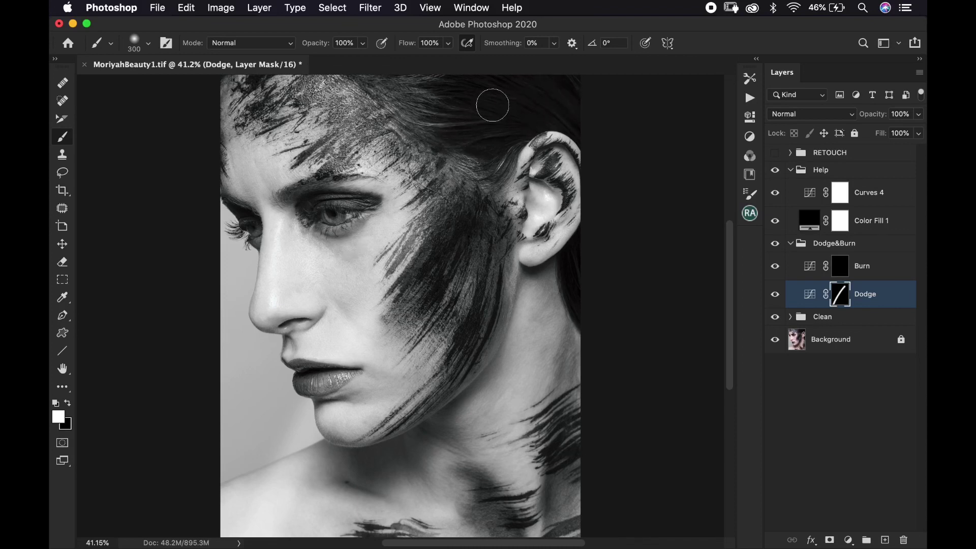
mouse_move(544, 208)
mouse_down()
mouse_move(396, 318)
mouse_move(357, 280)
mouse_up()
key(super+z)
key(super+z)
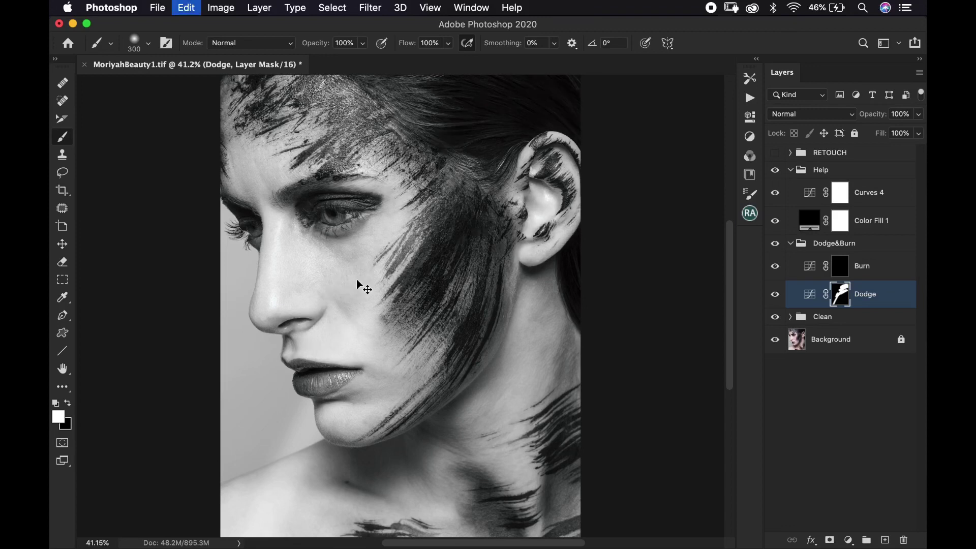
- Display the Dodge layer mask by itself and paint broad white test strokes across its middle at 100% flow
click(841, 295)
right_click(841, 294)
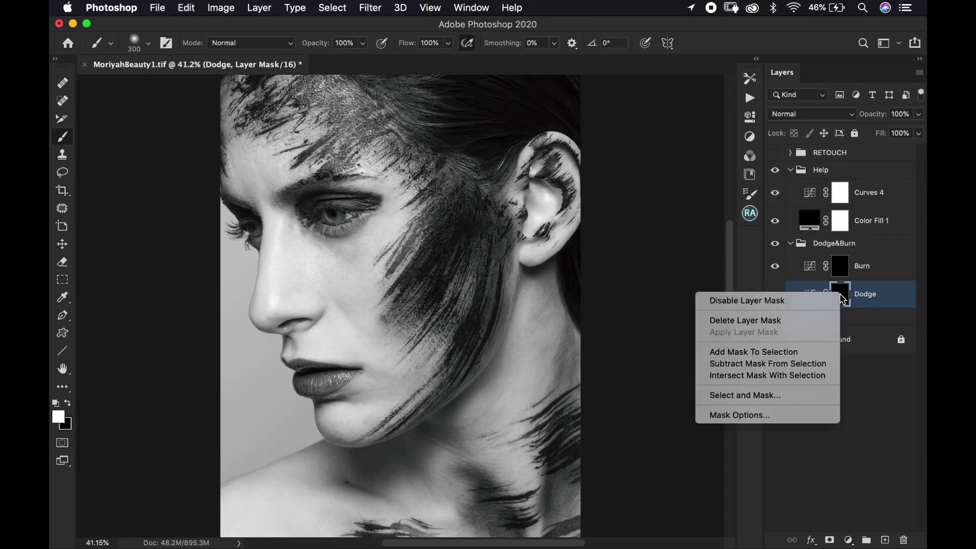
click(873, 291)
right_click(840, 298)
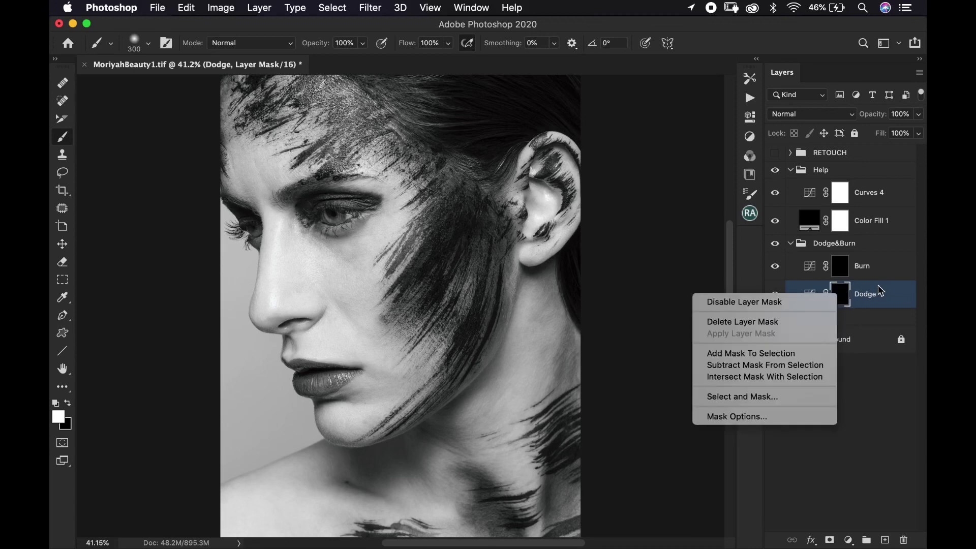
click(878, 290)
alt+click(844, 300)
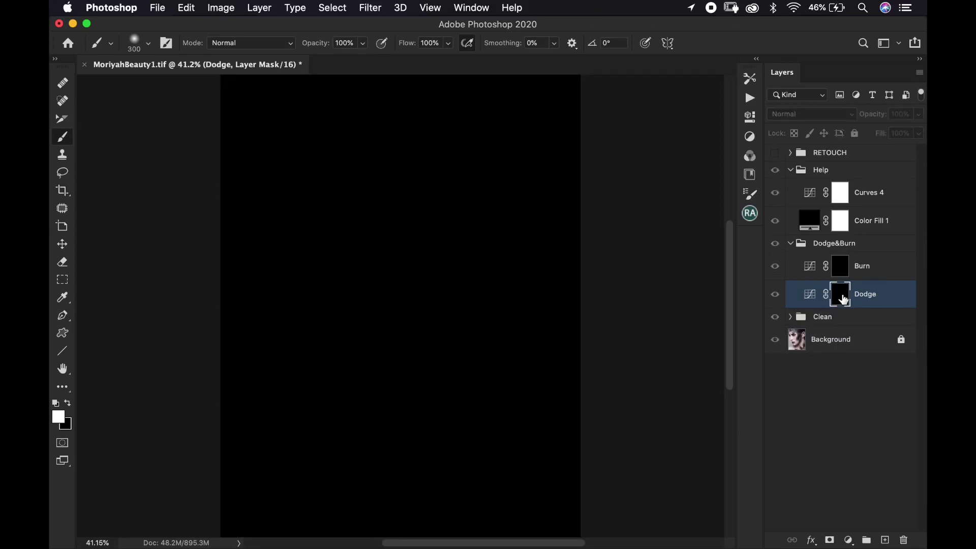
alt+click(844, 300)
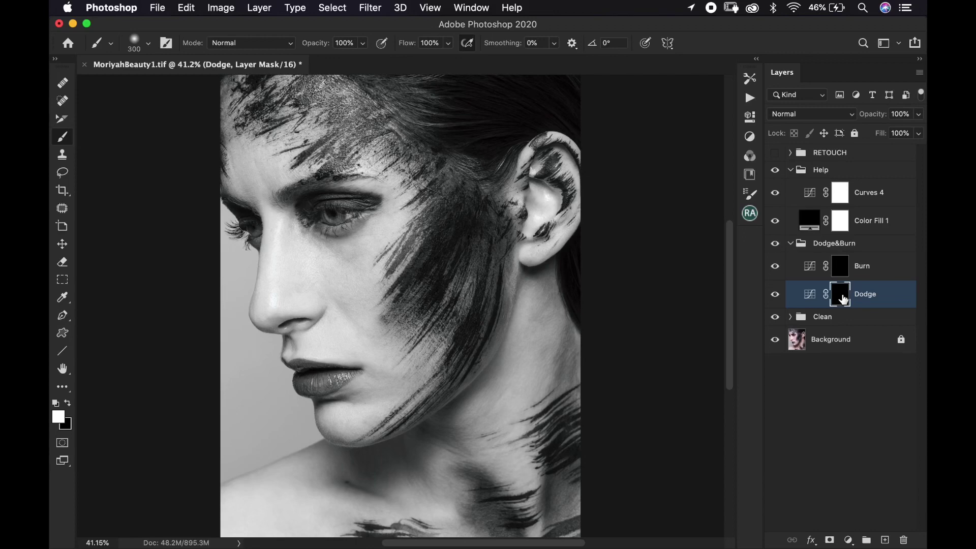
alt+click(844, 300)
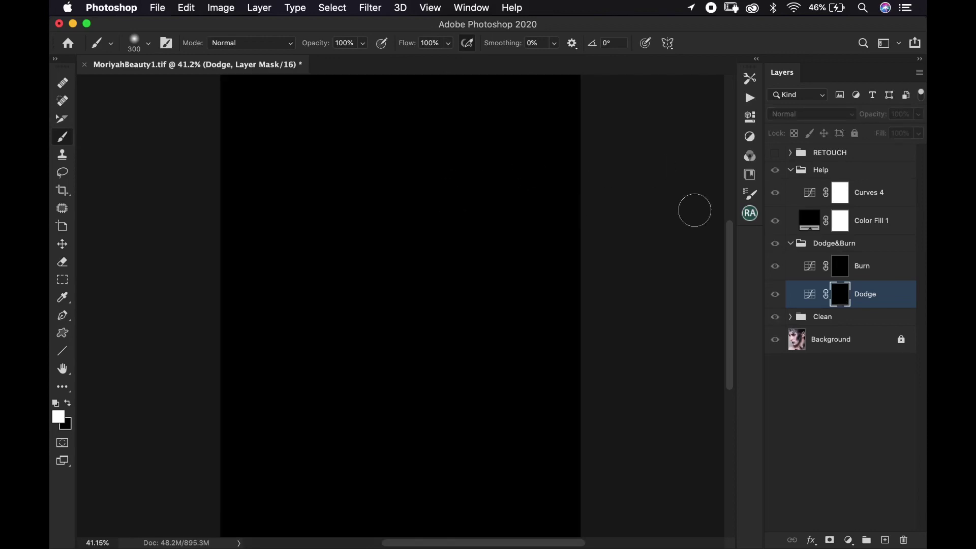
drag(470, 146, 365, 361)
mouse_move(538, 182)
mouse_down()
mouse_move(477, 203)
mouse_move(495, 174)
mouse_up()
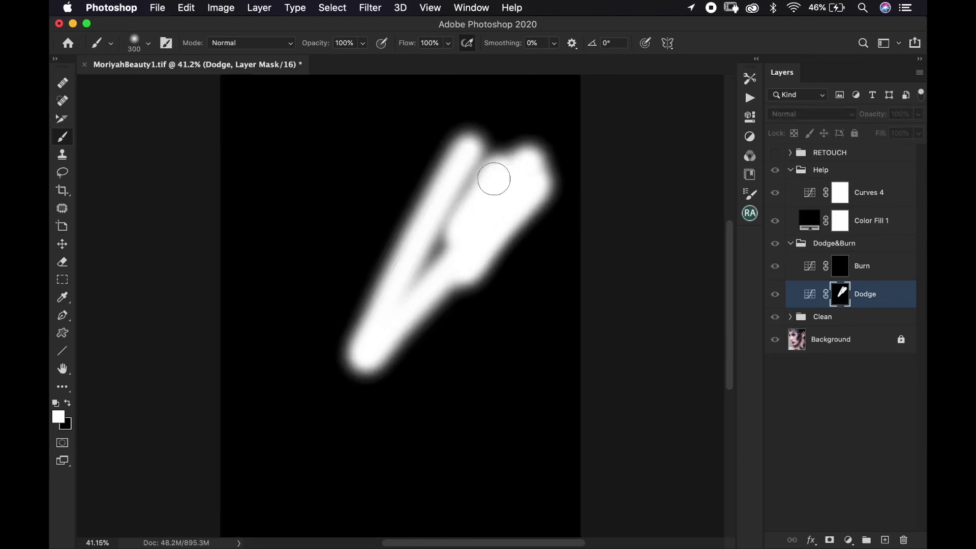
mouse_move(459, 217)
mouse_down()
mouse_move(449, 233)
mouse_move(445, 219)
mouse_up()
- Set the brush flow to 2% and build up a faint test stroke beside the solid white ones on the Dodge mask
click(430, 43)
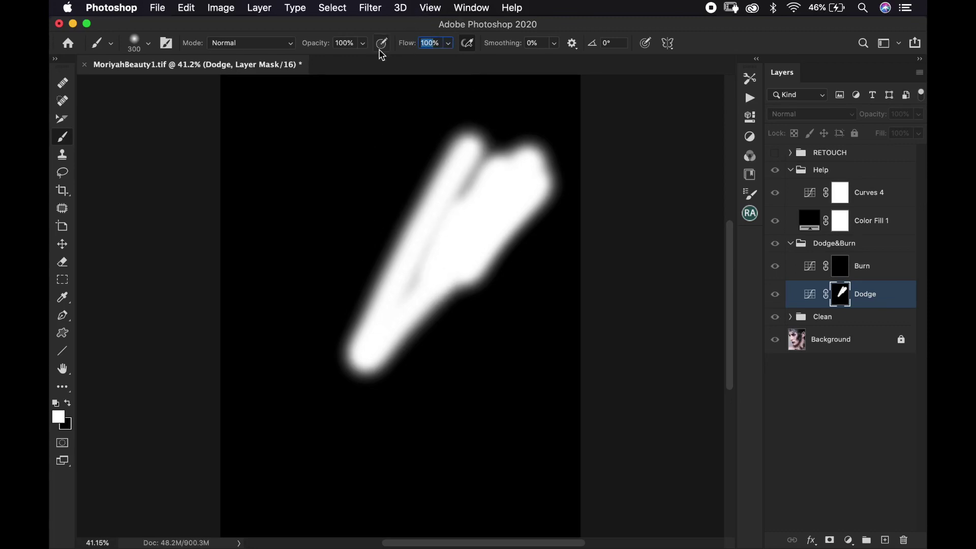
text(2)
drag(336, 133, 275, 243)
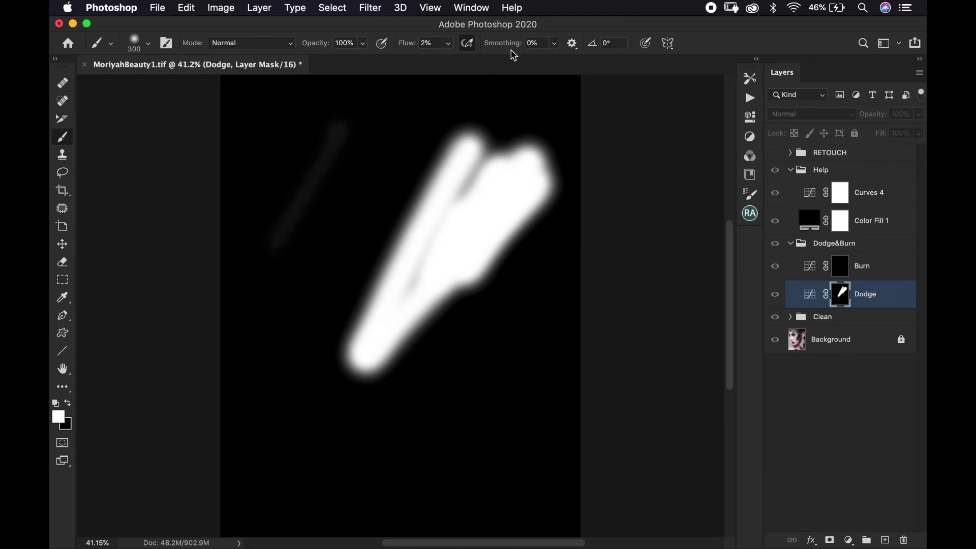
mouse_move(346, 134)
mouse_down()
mouse_move(303, 199)
mouse_move(345, 130)
mouse_move(284, 225)
mouse_move(335, 139)
mouse_move(290, 210)
mouse_move(344, 141)
mouse_move(287, 235)
mouse_move(361, 117)
mouse_move(311, 191)
mouse_up()
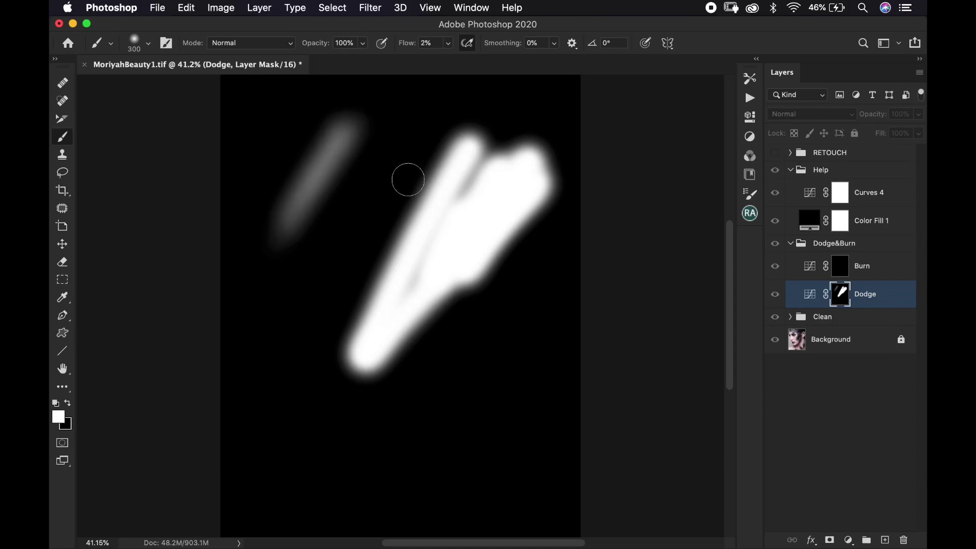
- Undo all test strokes on the Dodge mask and return to the normal image view
key(super+z)
key(super+z)
key(super+z)
key(super+z)
key(super+z)
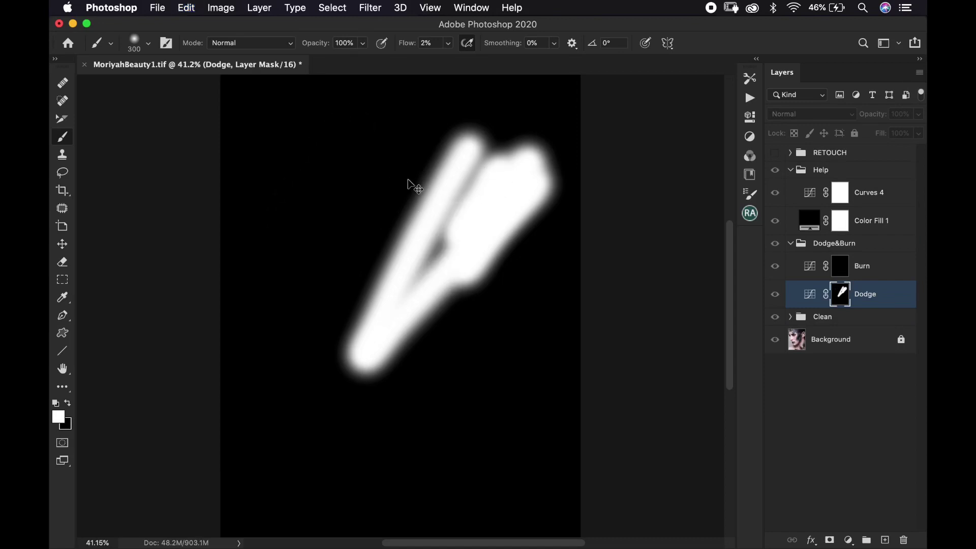
key(shift+super+z)
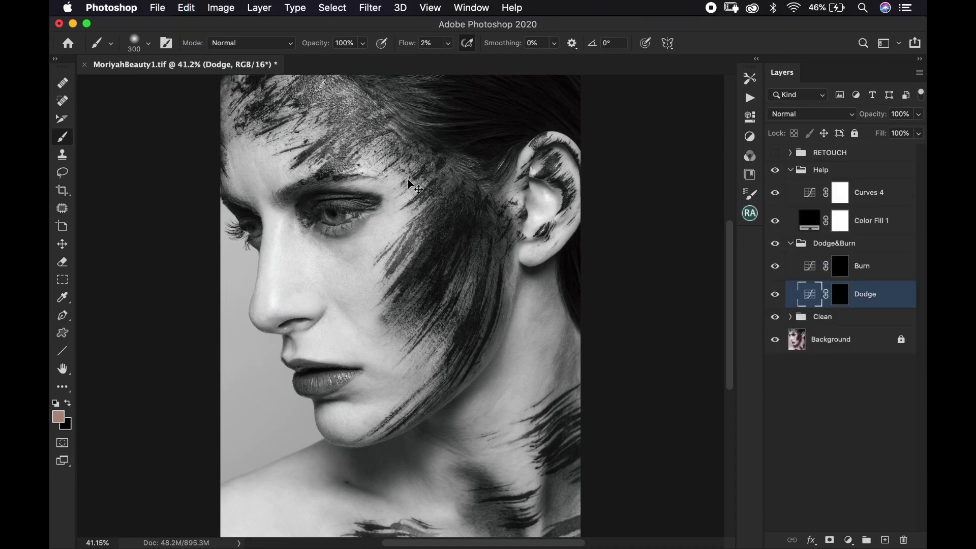
- Darken the Help group's Curves layer by pulling the white point inward and adding a point at input 200, output 178
click(842, 173)
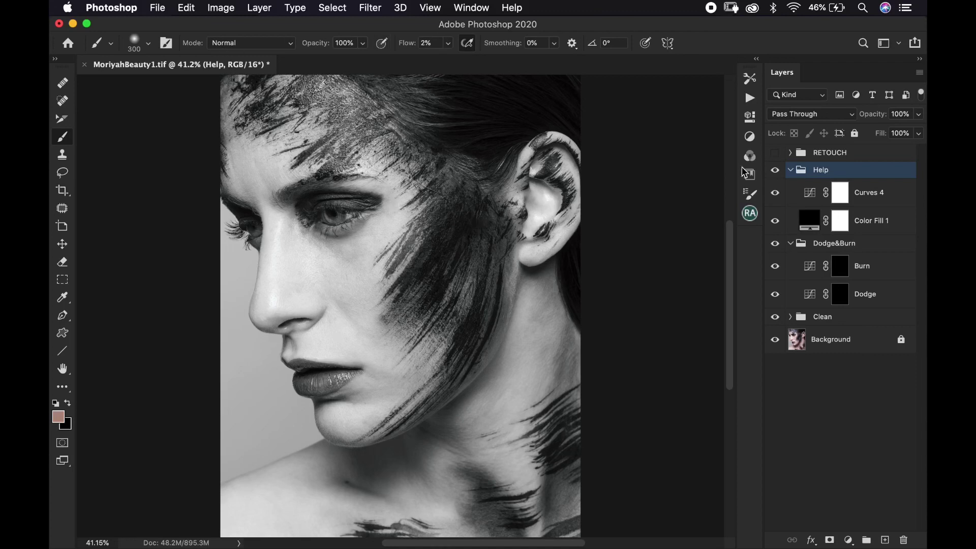
click(841, 297)
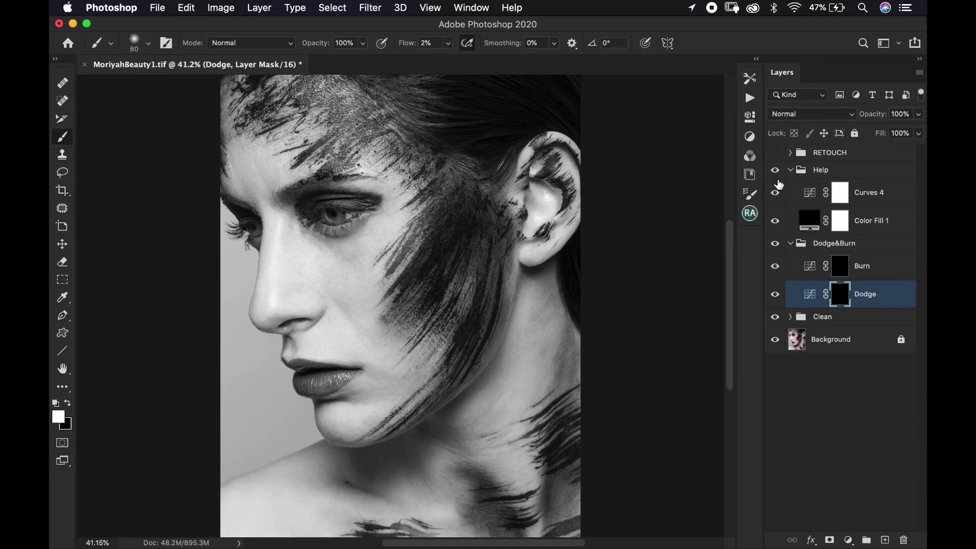
double_click(811, 196)
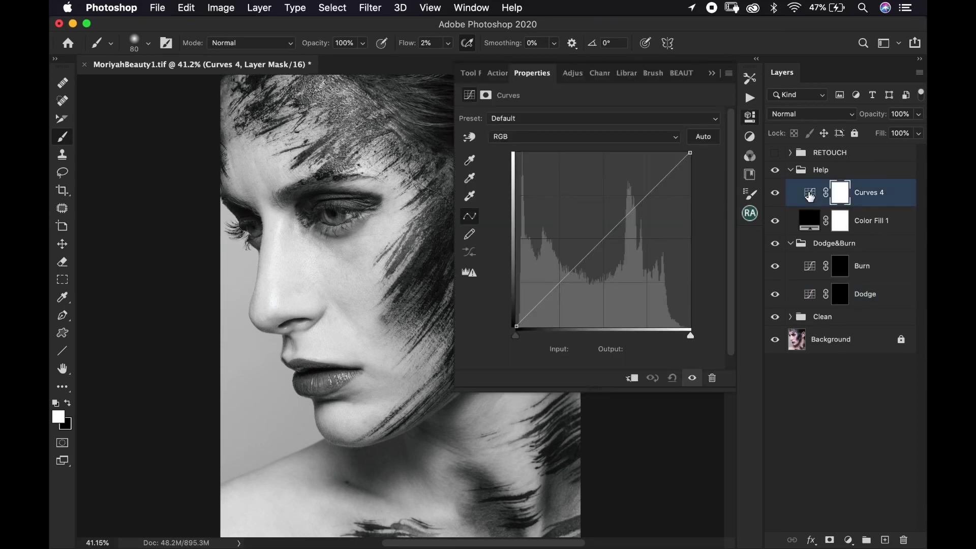
click(689, 153)
mouse_move(689, 152)
mouse_down()
mouse_move(674, 151)
mouse_move(701, 144)
mouse_up()
drag(690, 153, 653, 205)
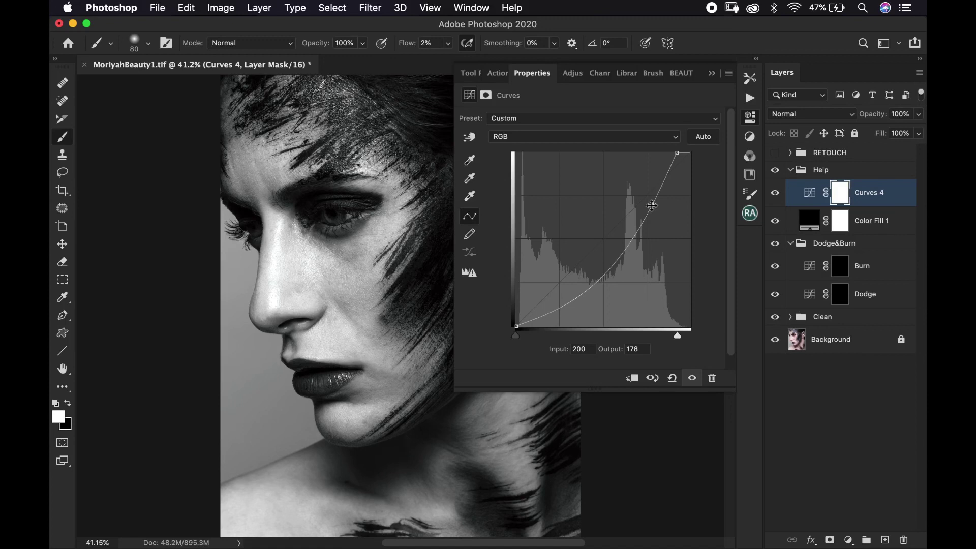
click(712, 74)
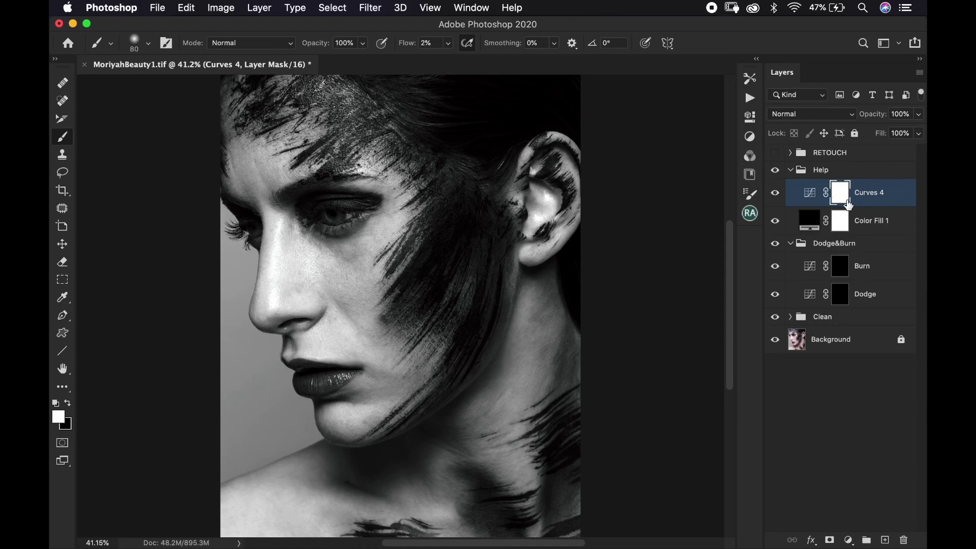
- Collapse the Help group and add a new blank layer directly above it
click(791, 170)
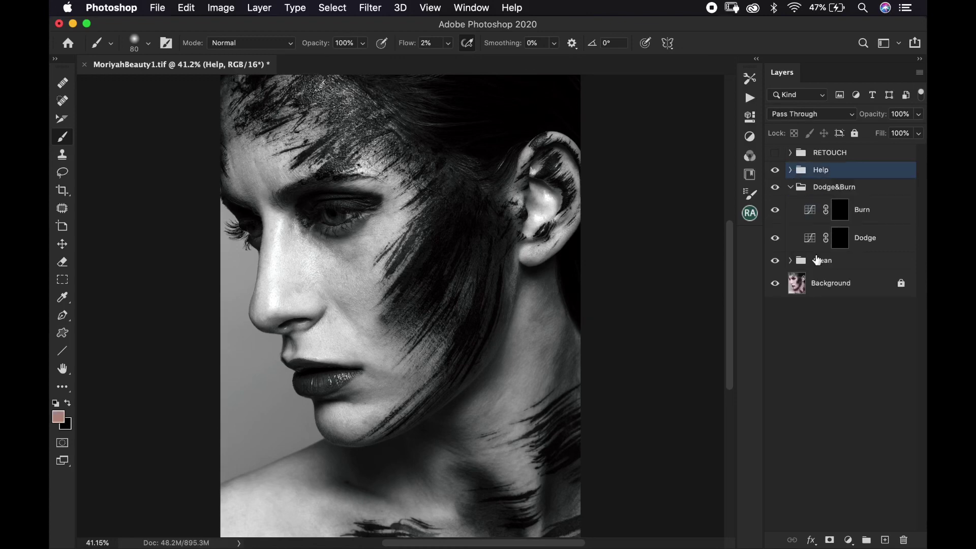
key(super+shift+n)
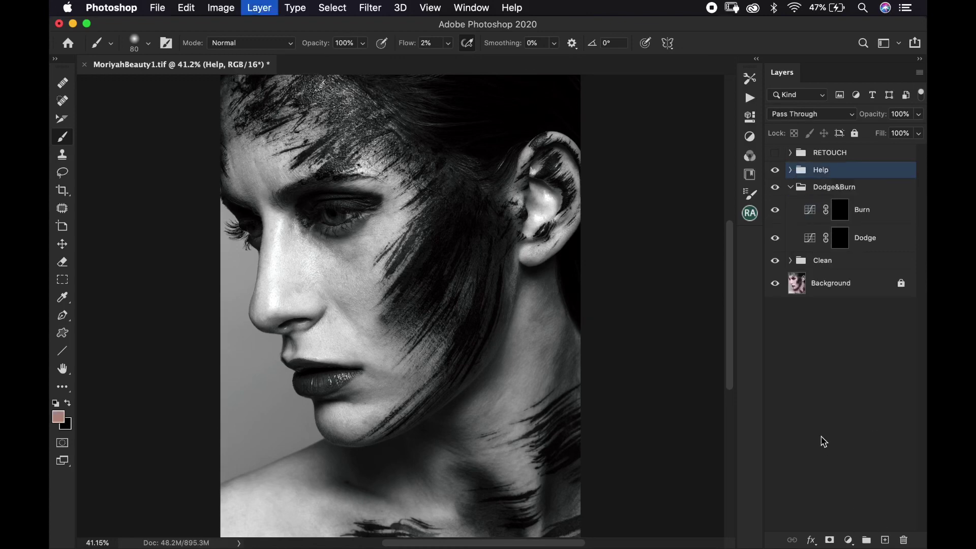
key(Return)
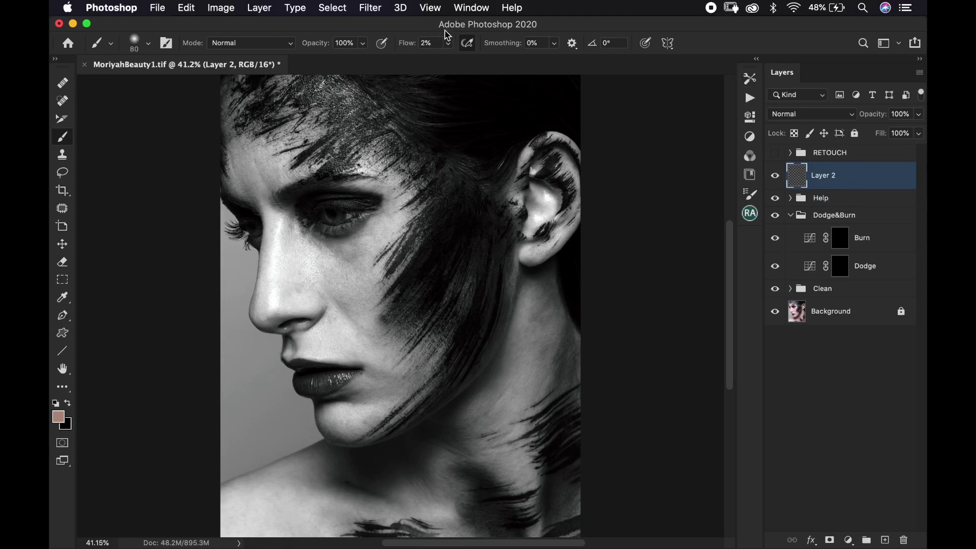
- Set the brush flow to 100% and the foreground color to blue, #3c00ff
drag(406, 45, 883, 42)
click(59, 417)
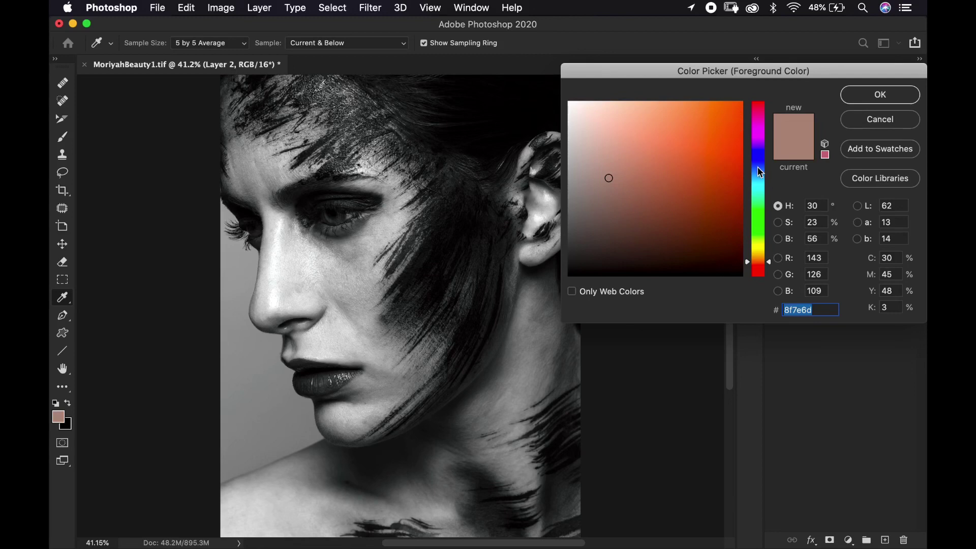
drag(760, 172, 759, 153)
drag(730, 114, 784, 60)
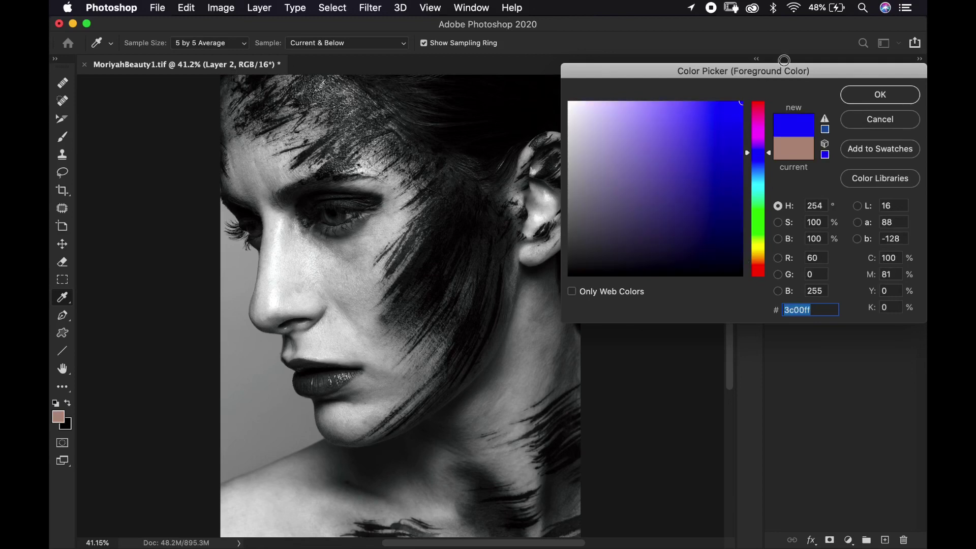
click(875, 97)
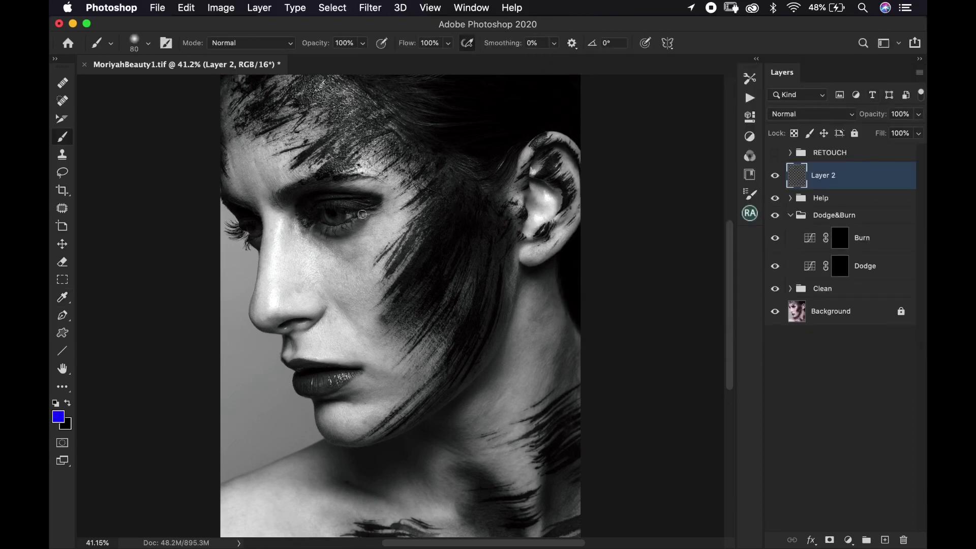
- Try to circle the area beneath the near eye in blue with a size 30 brush
key(bracketleft)
key(bracketleft)
key(super+equal)
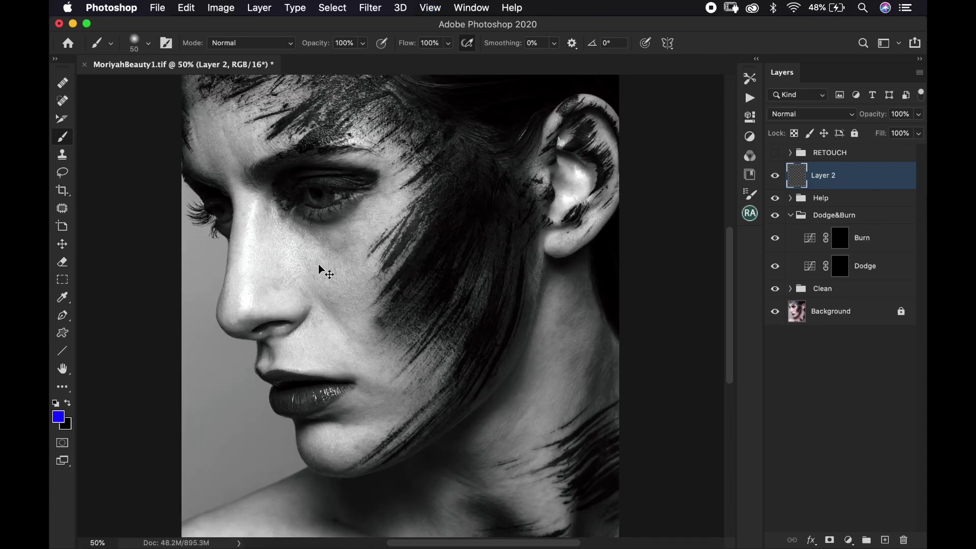
key(super+equal)
key(super+equal)
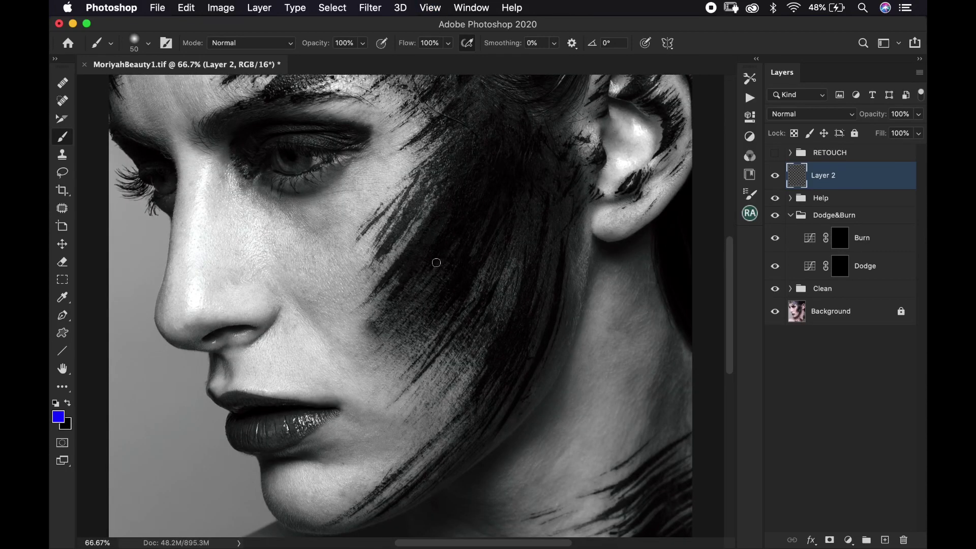
mouse_move(436, 264)
mouse_down()
mouse_move(479, 290)
mouse_move(490, 286)
mouse_up()
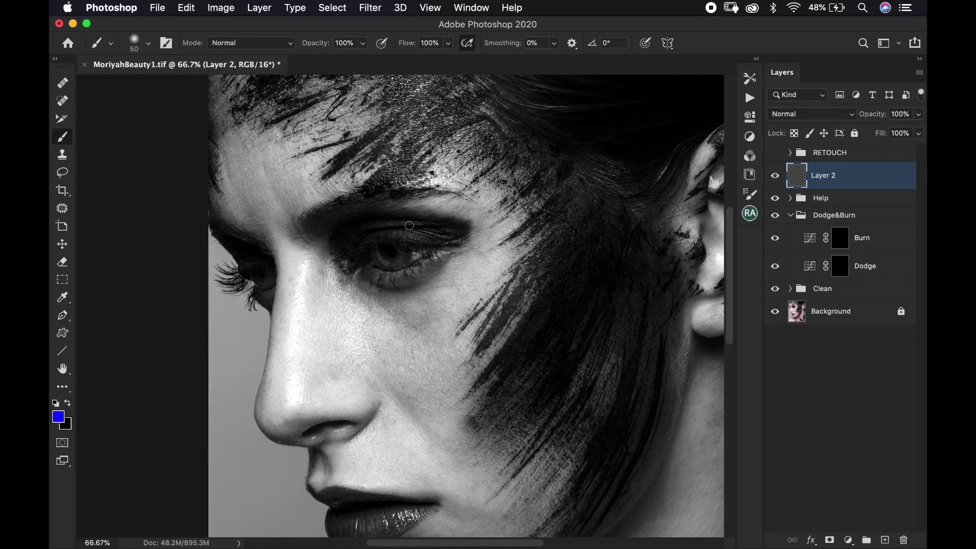
key(super+minus)
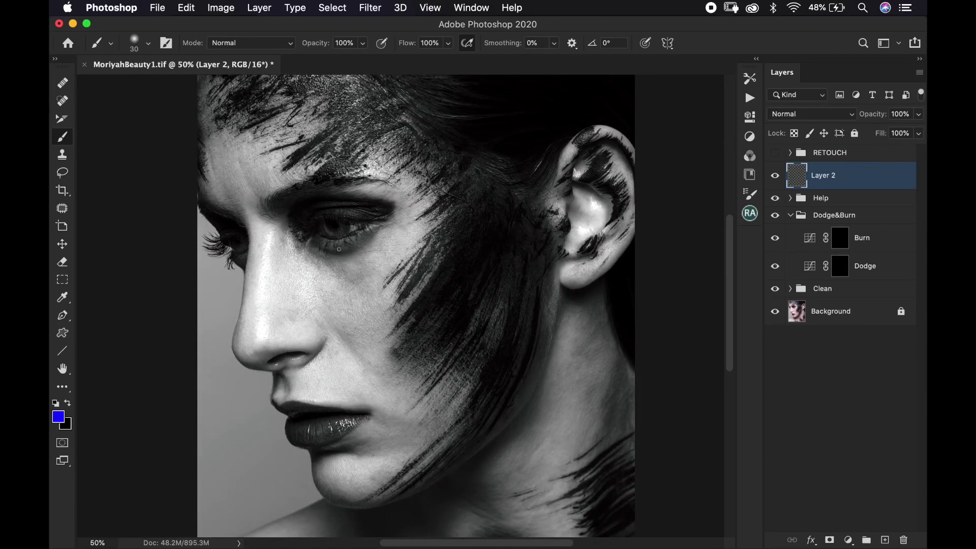
mouse_move(328, 254)
mouse_down()
mouse_move(300, 240)
mouse_move(291, 274)
mouse_move(326, 300)
mouse_move(362, 267)
mouse_move(326, 247)
mouse_up()
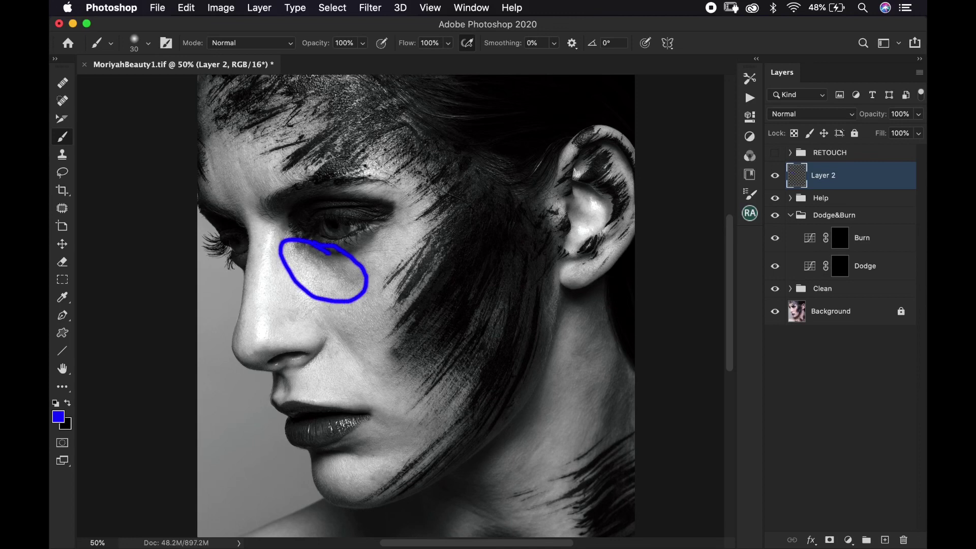
key(super+plus)
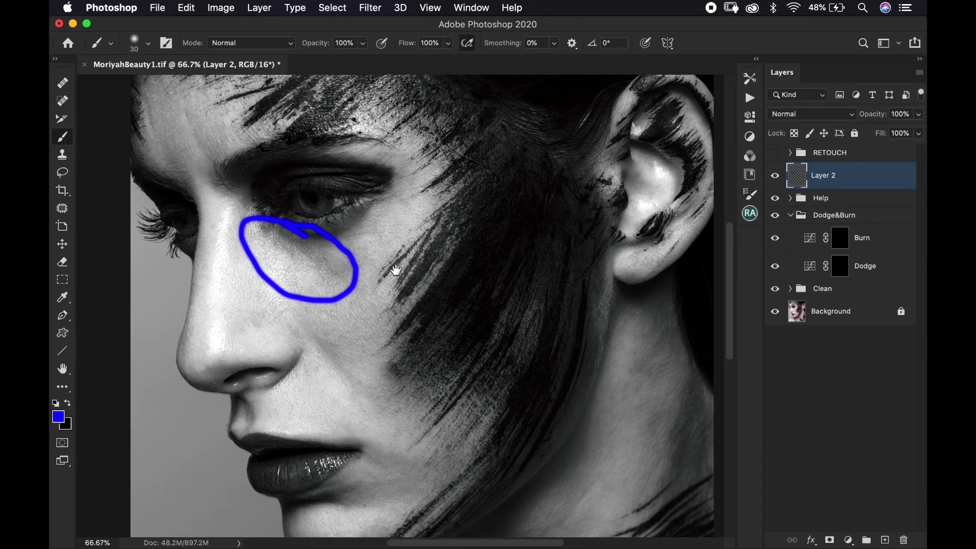
drag(369, 250, 405, 279)
key(super+plus)
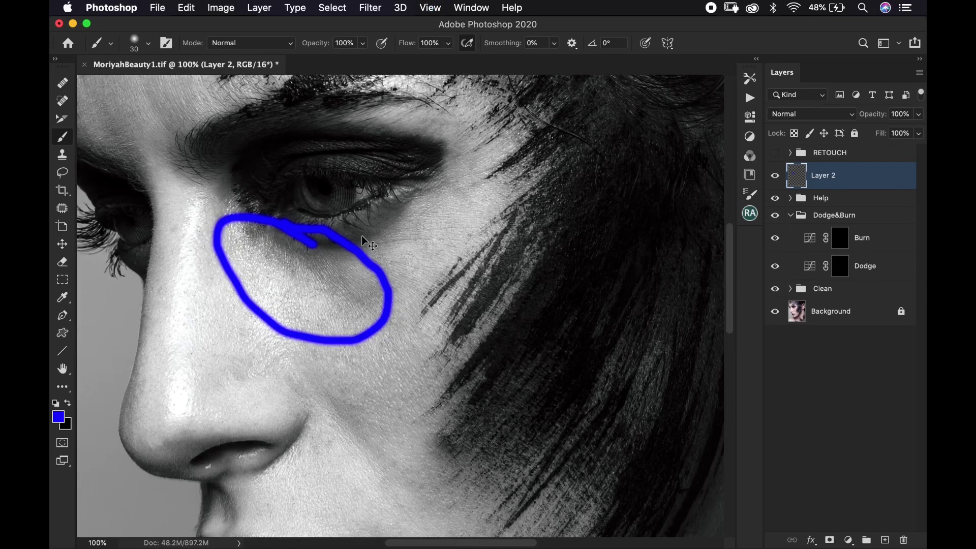
key(super+z)
- Try overlapping blue outlines of the under-eye area and the dark band below the lashes with a size 15 brush
key(bracketleft)
key(bracketleft)
key(bracketleft)
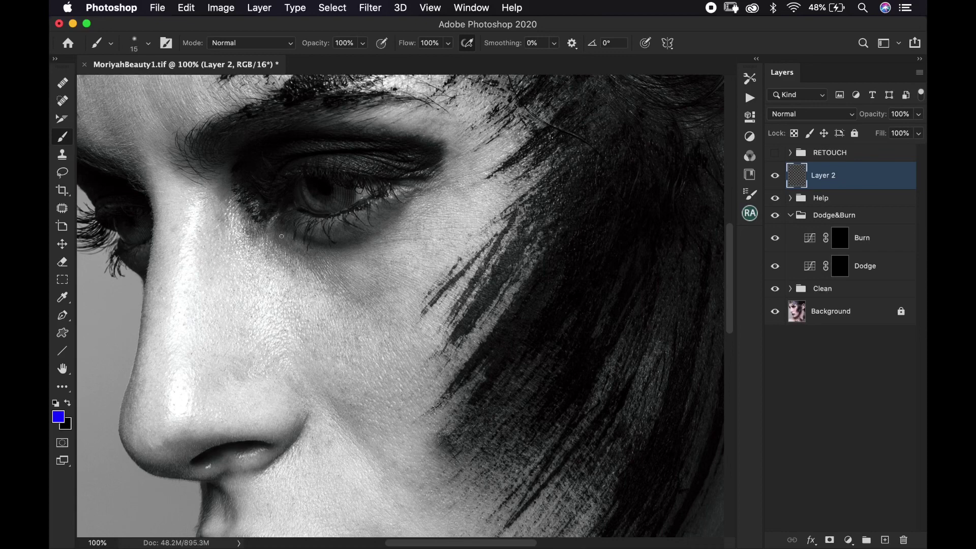
mouse_move(270, 220)
mouse_down()
mouse_move(358, 277)
mouse_move(314, 243)
mouse_move(256, 222)
mouse_move(373, 250)
mouse_move(302, 238)
mouse_move(337, 250)
mouse_move(404, 205)
mouse_move(363, 237)
mouse_move(292, 247)
mouse_up()
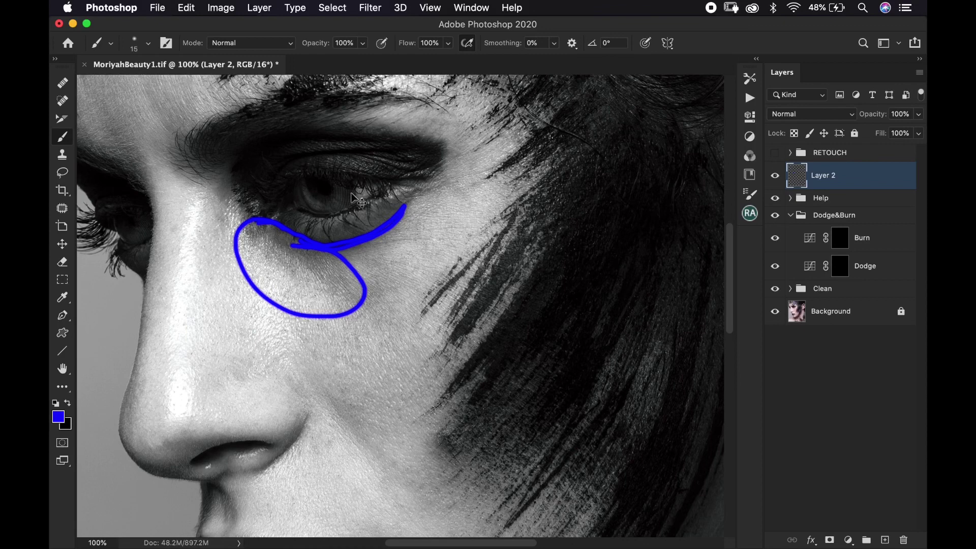
key(super+z)
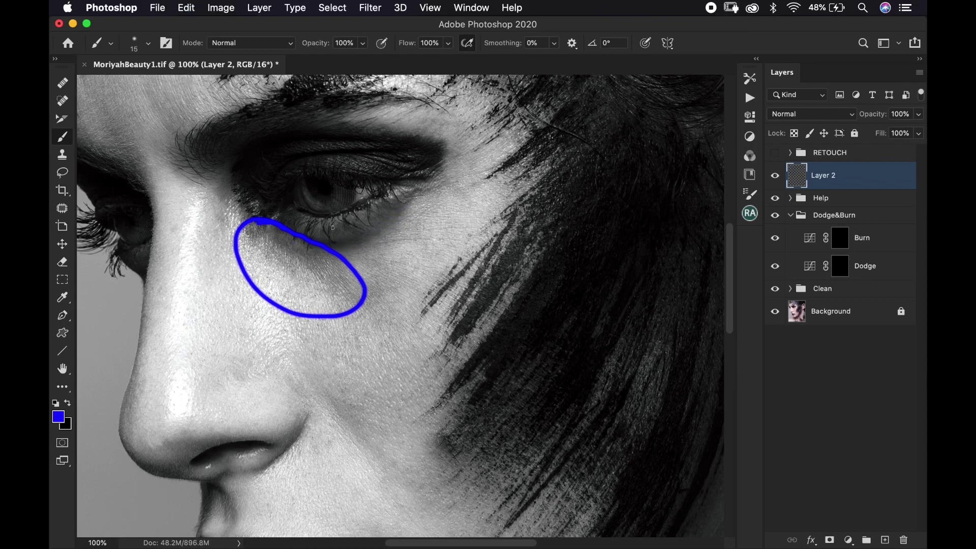
mouse_move(332, 227)
mouse_down()
mouse_move(323, 216)
mouse_move(323, 269)
mouse_move(435, 201)
mouse_move(334, 222)
mouse_up()
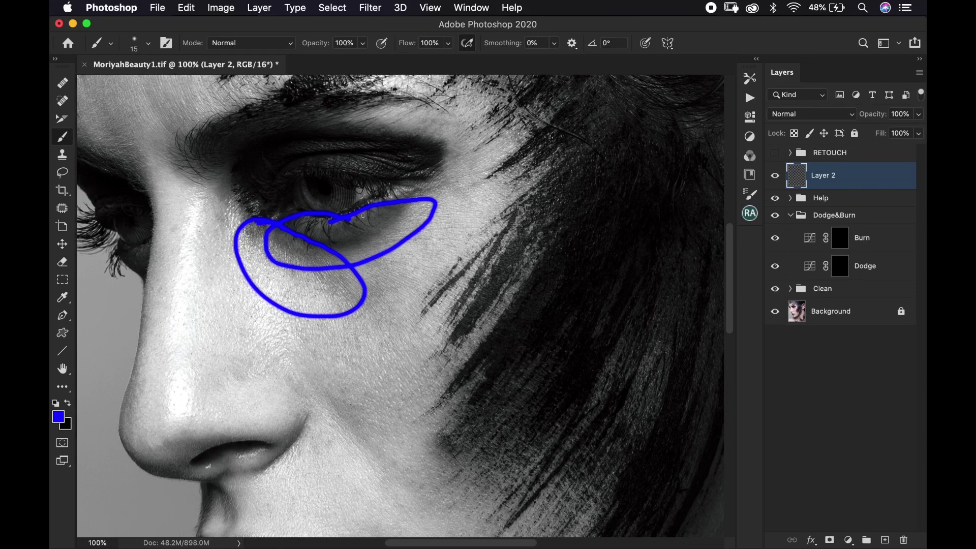
key(super+z)
key(super+z)
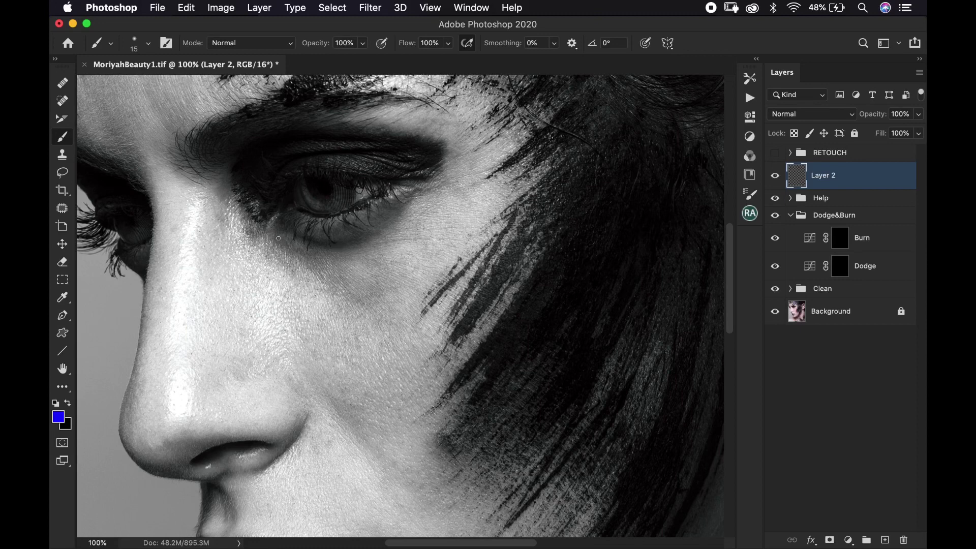
- Circle the area beneath the near eye and the skin between its outer corner and the black paint in blue
mouse_move(286, 234)
mouse_down()
mouse_move(230, 218)
mouse_move(368, 271)
mouse_move(292, 217)
mouse_up()
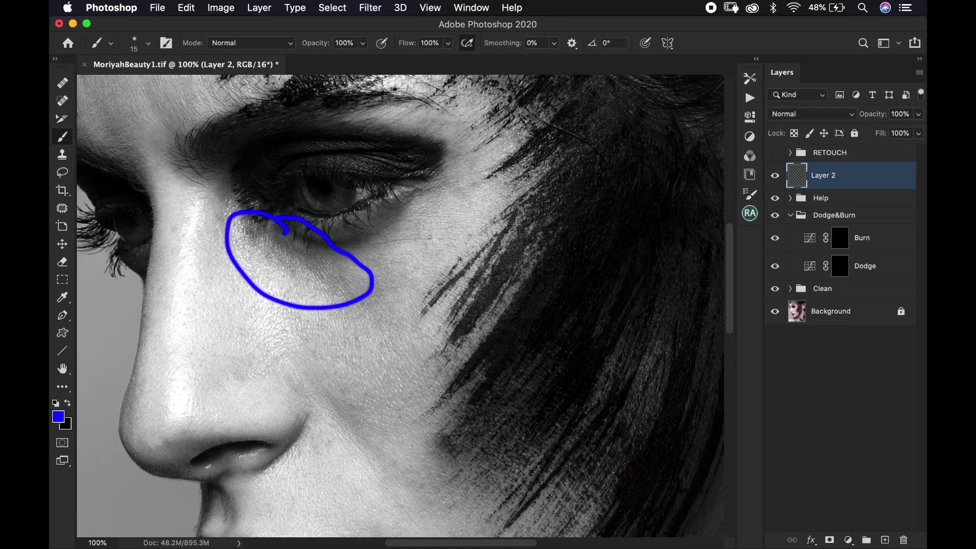
scroll(451, 203, right, 3)
scroll(451, 202, up, 2)
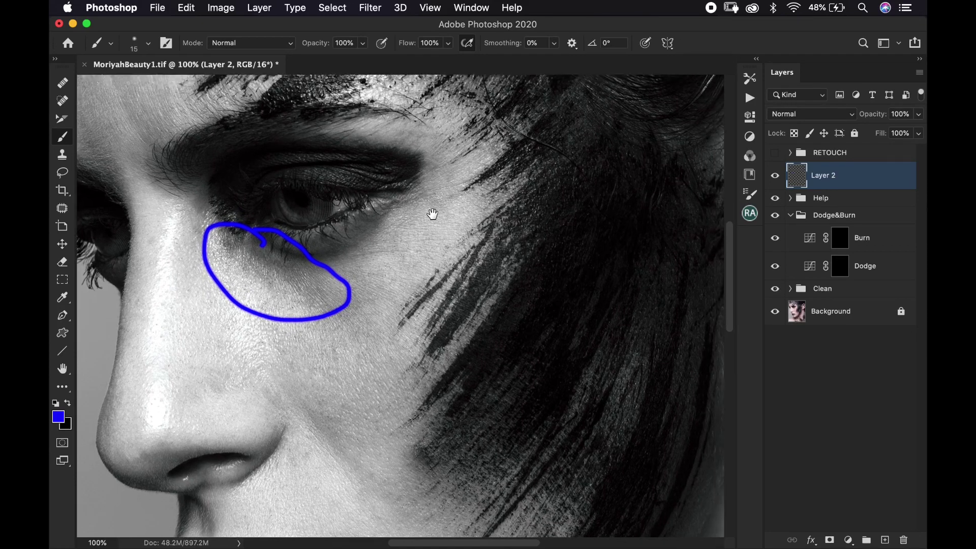
mouse_move(441, 168)
mouse_down()
mouse_move(328, 240)
mouse_move(298, 326)
mouse_move(382, 317)
mouse_move(492, 193)
mouse_move(448, 178)
mouse_move(407, 196)
mouse_up()
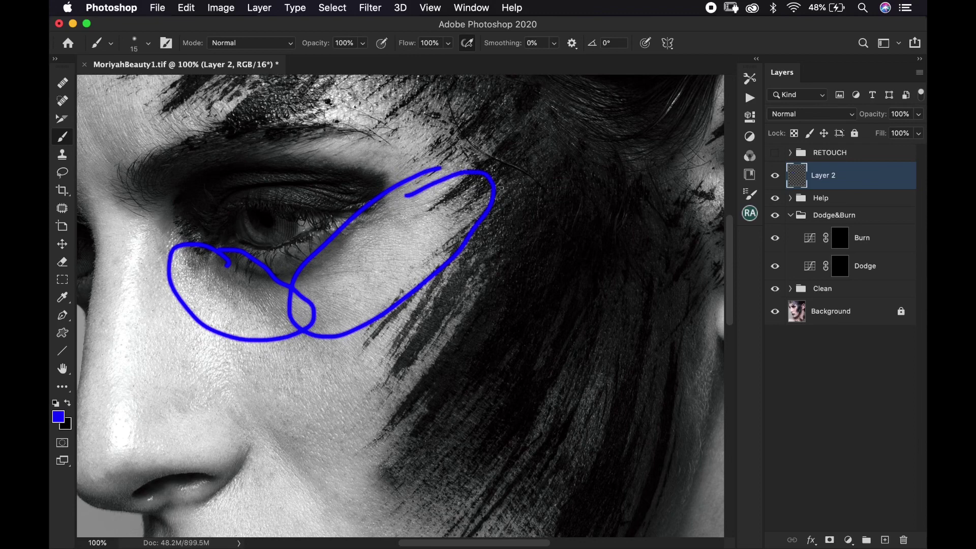
- Circle a smaller patch inside the outer-eye outline with a size 8 brush
key(super+equal)
scroll(417, 211, up, 3)
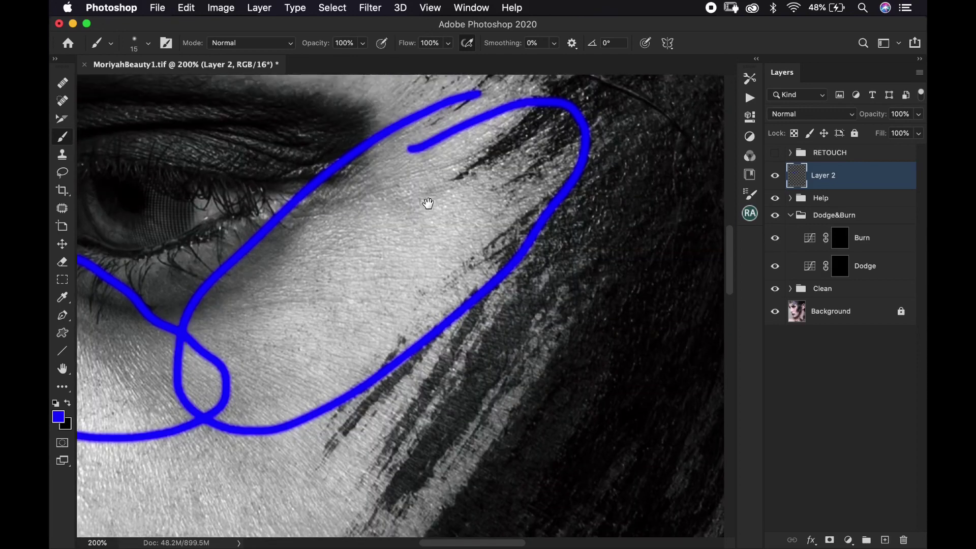
drag(428, 203, 429, 212)
key(bracketleft)
key(bracketleft)
key(bracketleft)
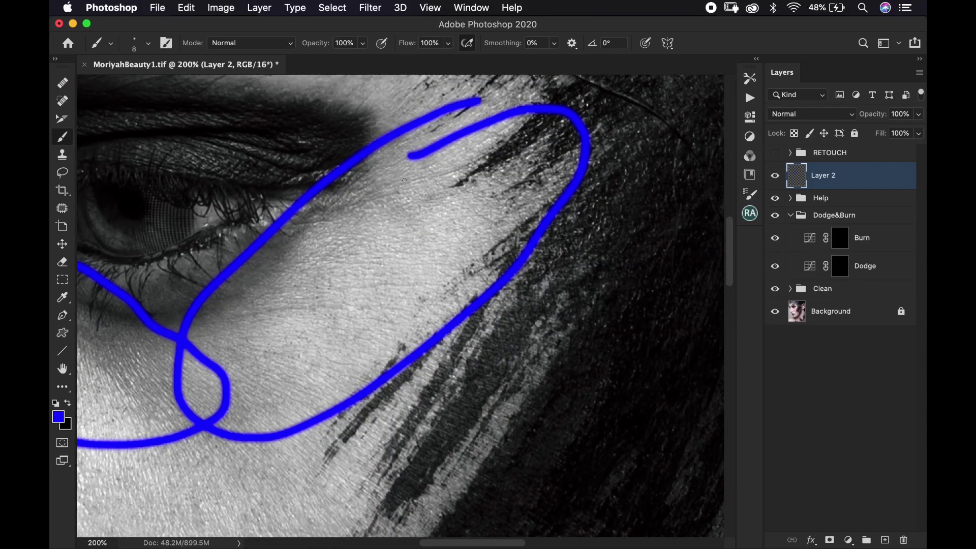
mouse_move(404, 180)
mouse_down()
mouse_move(334, 209)
mouse_move(402, 269)
mouse_move(423, 177)
mouse_move(377, 181)
mouse_up()
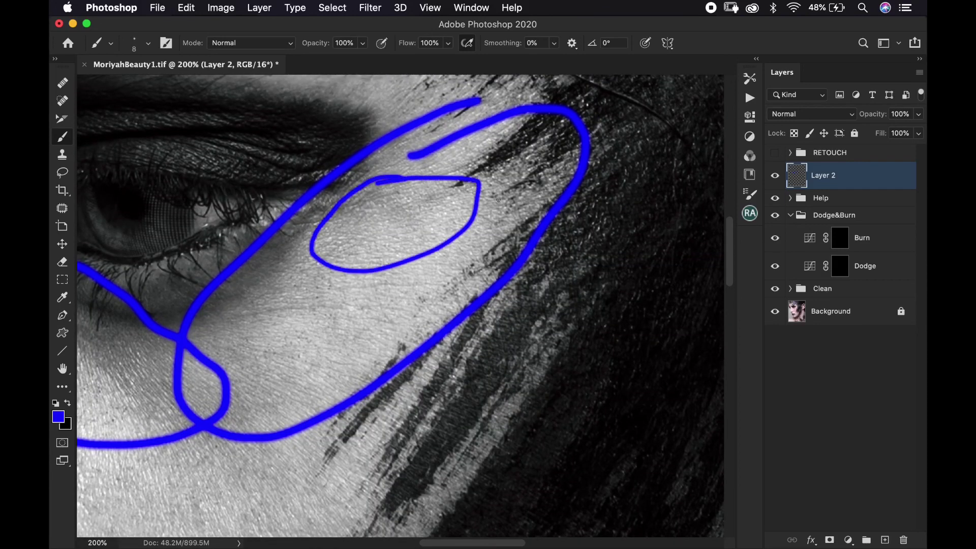
- Circle the uneven patch at the far edge of the forehead in blue
key(super+minus)
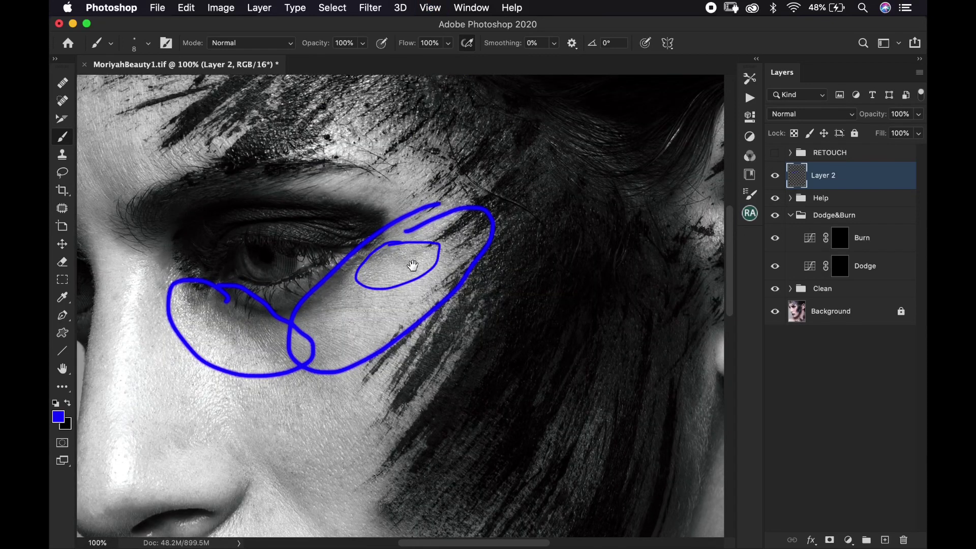
drag(380, 258, 431, 271)
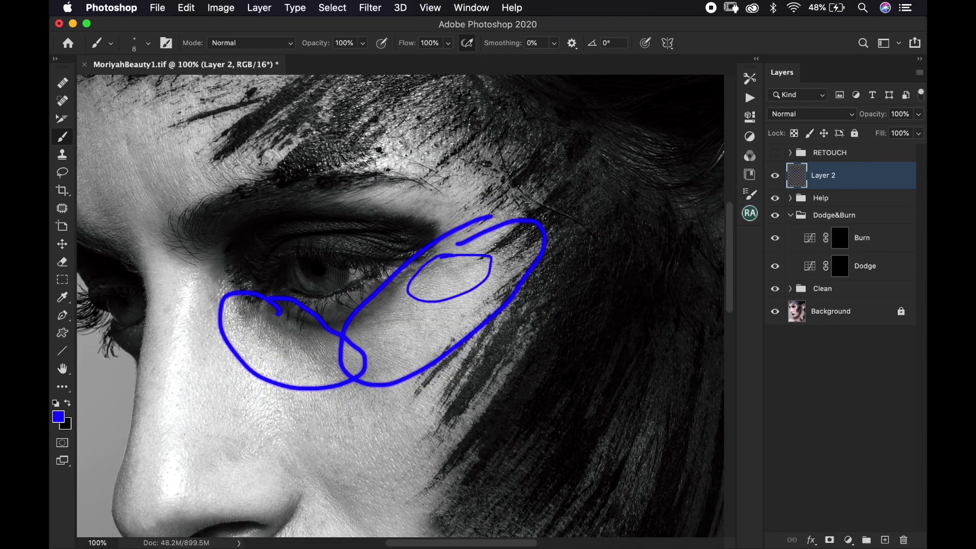
drag(421, 313, 461, 238)
drag(441, 300, 508, 154)
drag(429, 298, 457, 393)
drag(356, 96, 409, 258)
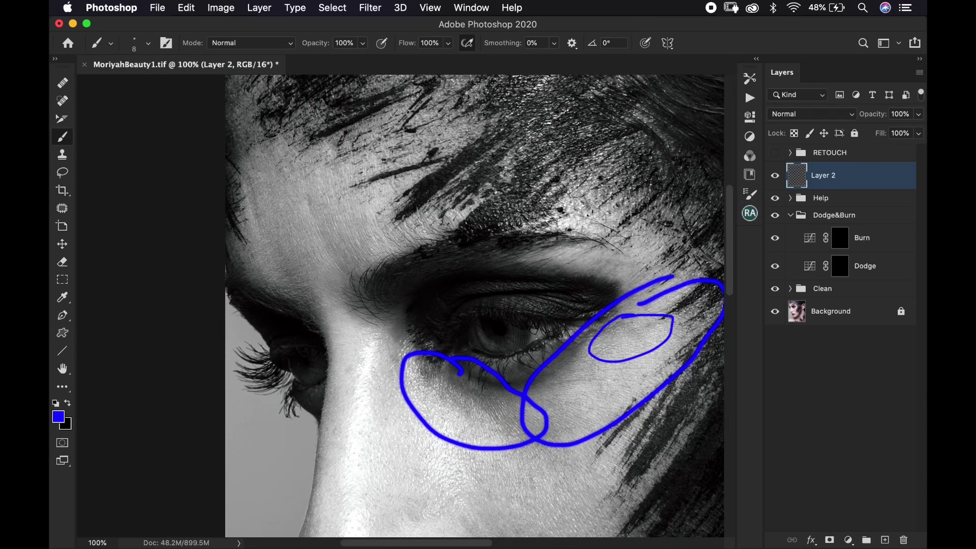
mouse_move(253, 168)
mouse_down()
mouse_move(234, 181)
mouse_move(281, 208)
mouse_move(248, 169)
mouse_up()
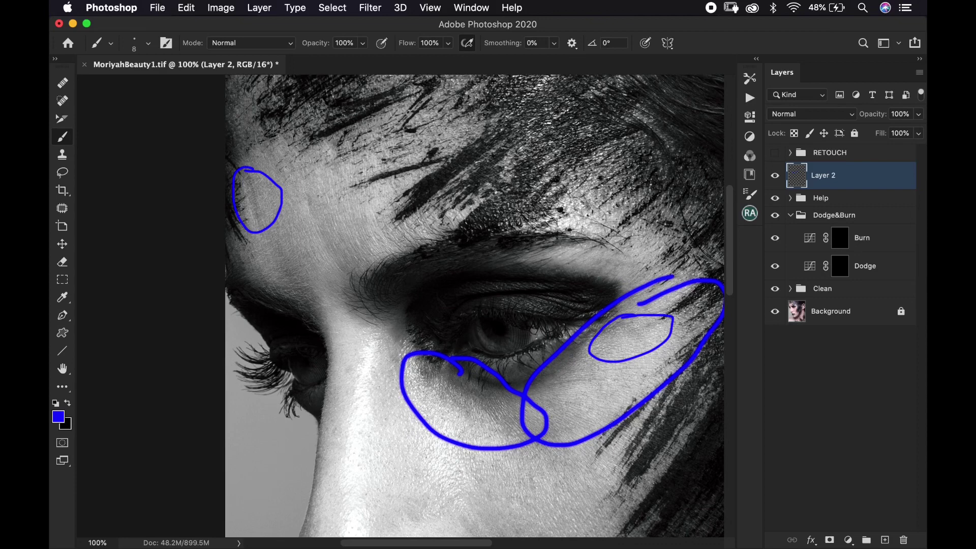
- Mark the small spot in the middle of the forehead with a blue arrow and a small circle
key(super+equal)
scroll(325, 214, up, 5)
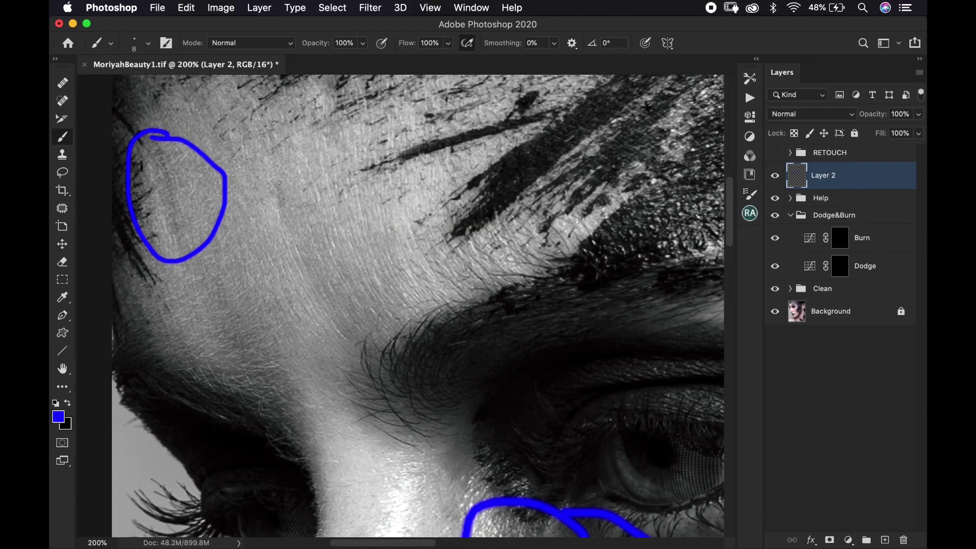
mouse_move(281, 175)
mouse_down()
mouse_move(267, 175)
mouse_move(301, 202)
mouse_move(281, 175)
mouse_up()
key(super+z)
mouse_move(270, 210)
mouse_down()
mouse_move(268, 235)
mouse_move(273, 208)
mouse_move(279, 218)
mouse_up()
key(super+minus)
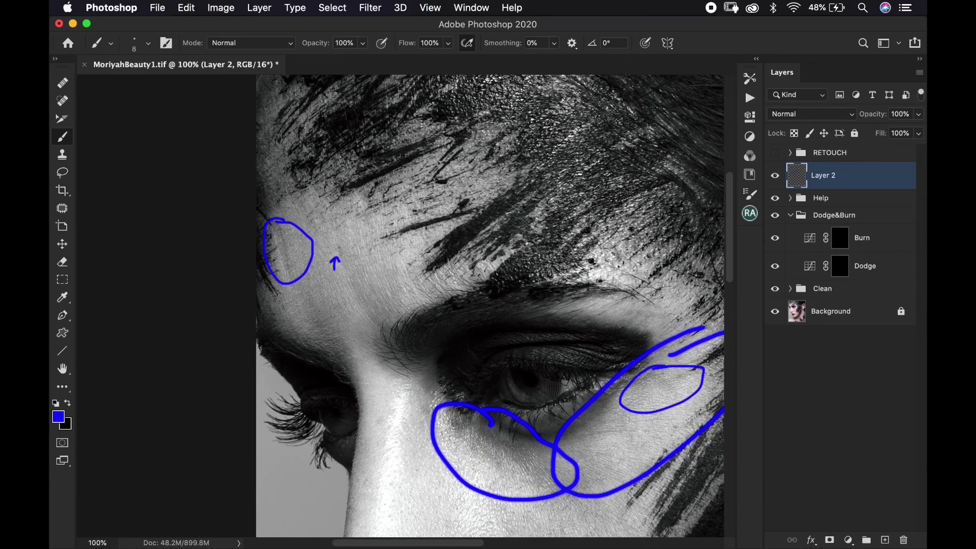
key(super+plus)
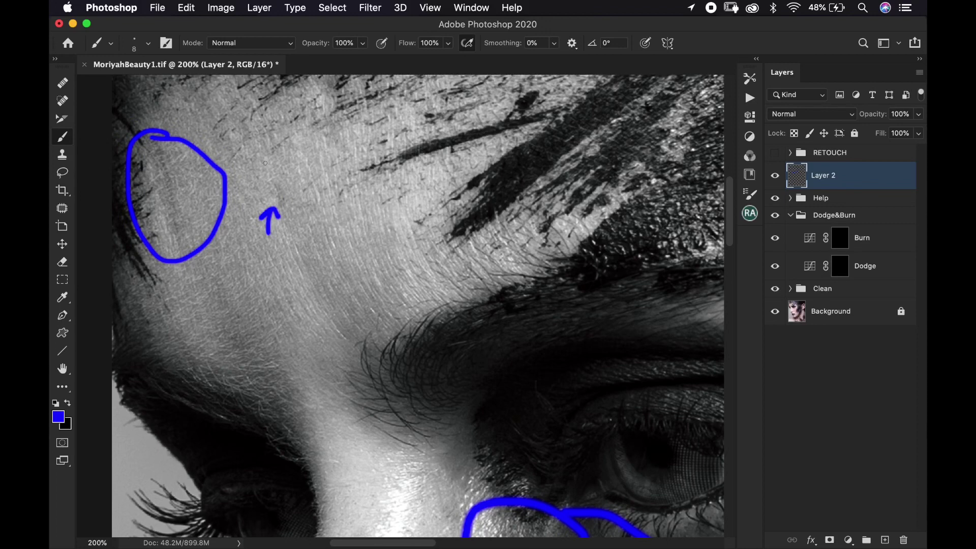
mouse_move(281, 184)
mouse_down()
mouse_move(294, 175)
mouse_move(270, 214)
mouse_up()
scroll(312, 218, down, 5)
scroll(312, 218, right, 5)
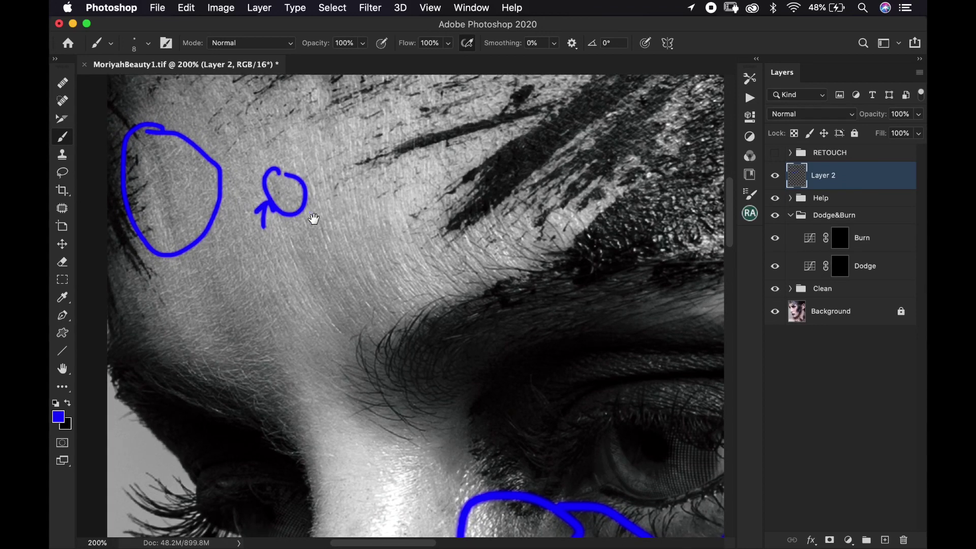
- Circle the patch above the inner end of the near brow and the adjacent patch between the brows
mouse_move(245, 173)
mouse_down()
mouse_move(216, 203)
mouse_move(336, 254)
mouse_move(287, 173)
mouse_move(220, 173)
mouse_up()
scroll(305, 219, left, 5)
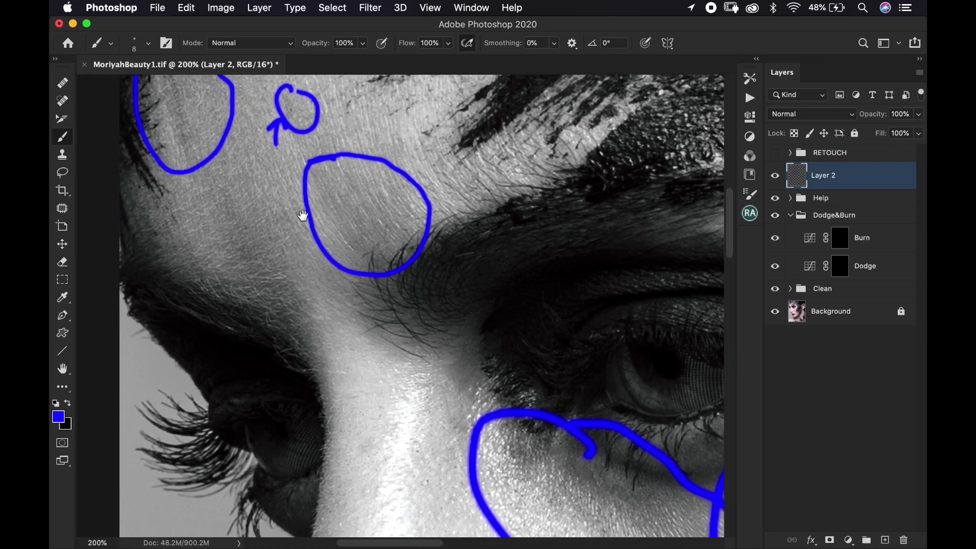
mouse_move(299, 192)
mouse_down()
mouse_move(268, 196)
mouse_move(262, 247)
mouse_move(319, 248)
mouse_move(318, 212)
mouse_move(275, 184)
mouse_move(269, 154)
mouse_move(262, 211)
mouse_move(291, 173)
mouse_move(269, 151)
mouse_up()
scroll(346, 195, down, 2)
scroll(345, 195, left, 3)
- Circle two small neighbouring uneven patches on the cheek beside the nose with a size 6 brush
key(bracketleft)
key(bracketleft)
scroll(406, 257, down, 5)
scroll(405, 258, right, 4)
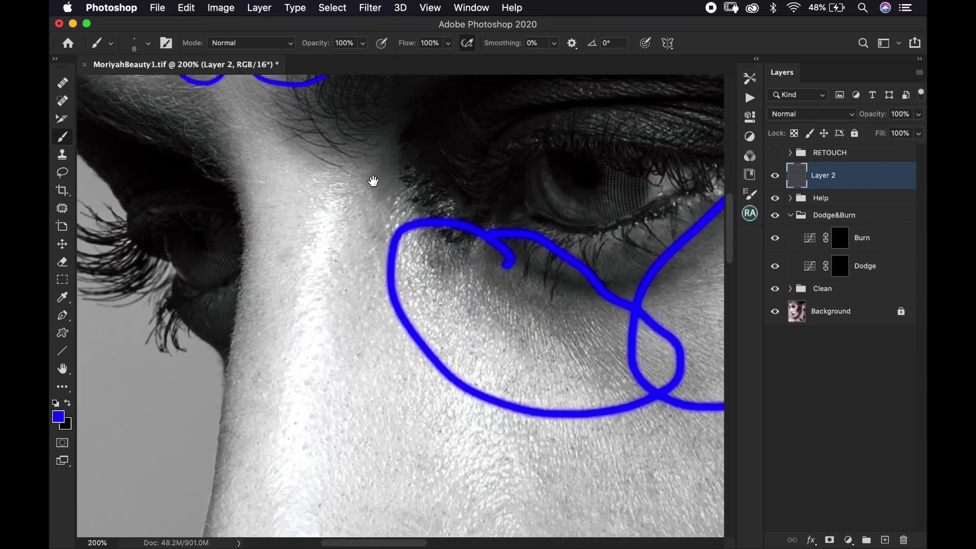
key(super+minus)
scroll(368, 246, down, 5)
scroll(367, 247, right, 5)
key(super+plus)
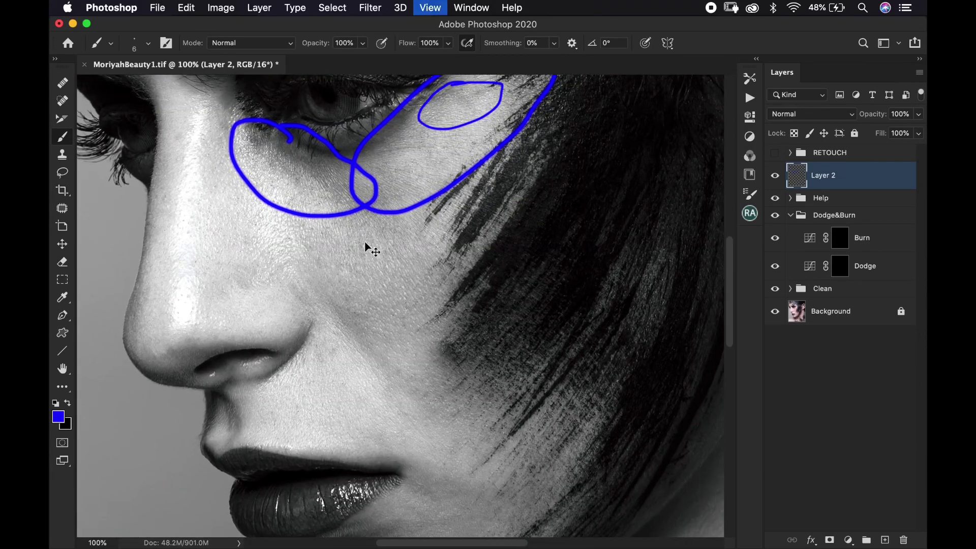
scroll(379, 248, up, 3)
mouse_move(348, 223)
mouse_down()
mouse_move(321, 266)
mouse_move(390, 267)
mouse_move(341, 222)
mouse_up()
mouse_move(261, 247)
mouse_down()
mouse_move(227, 285)
mouse_move(289, 298)
mouse_move(283, 251)
mouse_move(254, 246)
mouse_up()
key(super+minus)
scroll(356, 254, down, 3)
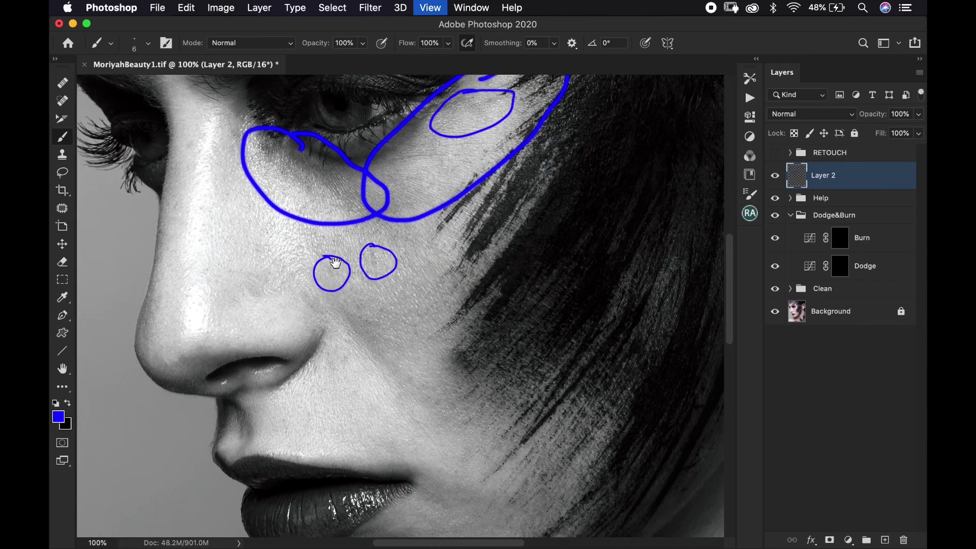
- Circle the large uneven patch along the fold beside the nostril and a smaller oval patch inside it
key(super+plus)
scroll(366, 257, right, 3)
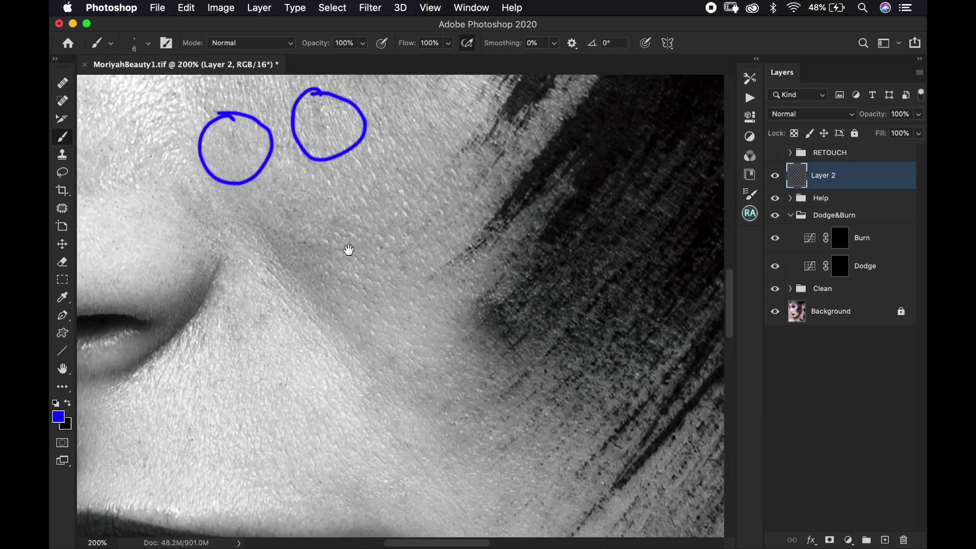
key(super+minus)
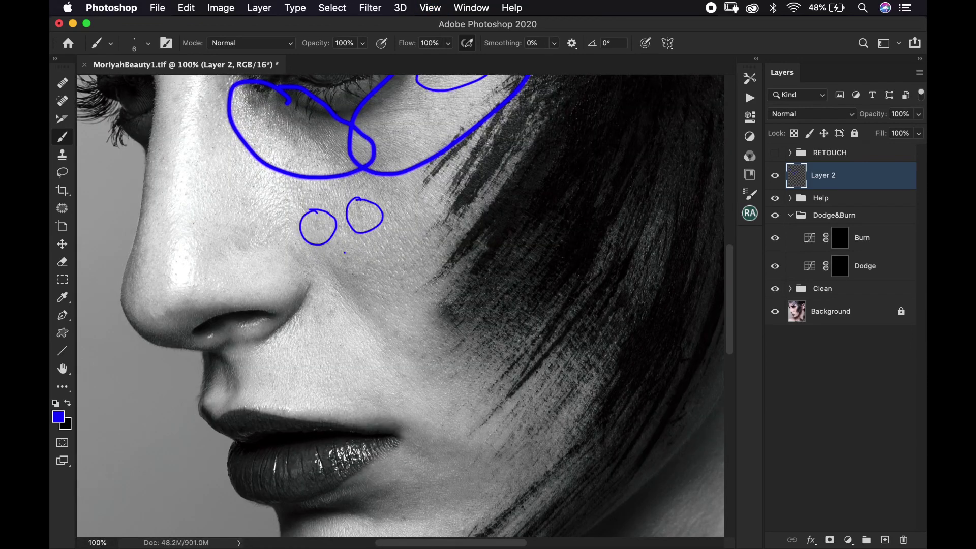
mouse_move(344, 252)
mouse_down()
mouse_move(412, 276)
mouse_move(366, 252)
mouse_move(329, 250)
mouse_up()
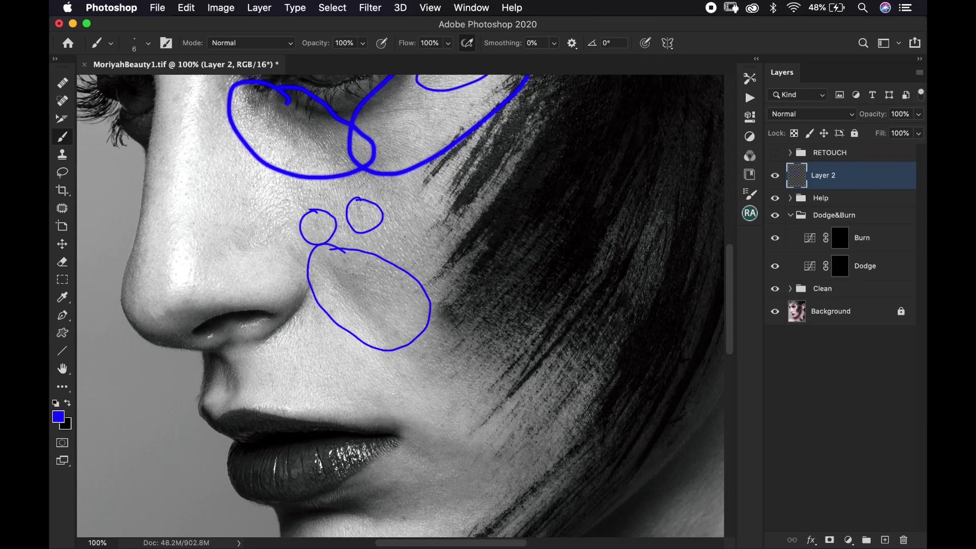
key(super+plus)
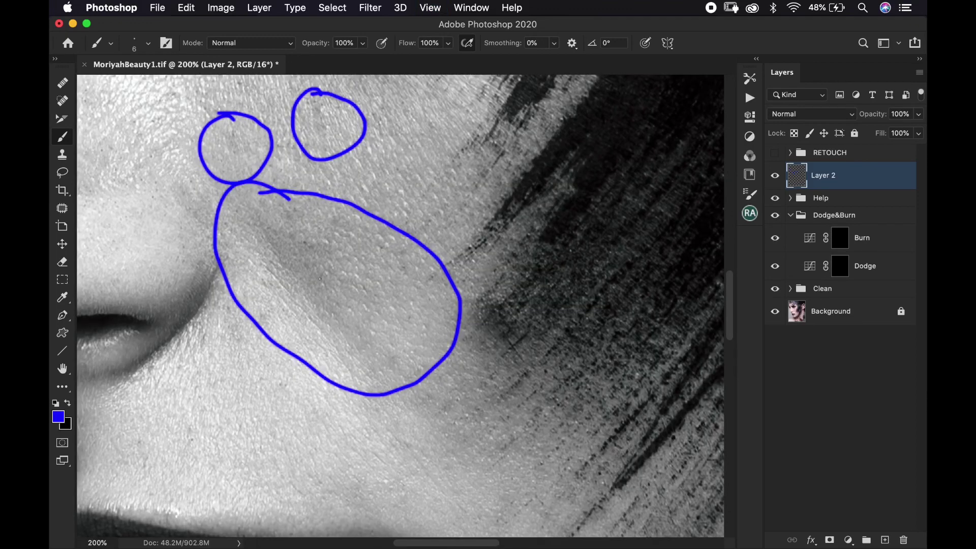
mouse_move(324, 227)
mouse_down()
mouse_move(309, 224)
mouse_move(294, 262)
mouse_move(365, 316)
mouse_move(367, 249)
mouse_move(326, 222)
mouse_move(301, 220)
mouse_up()
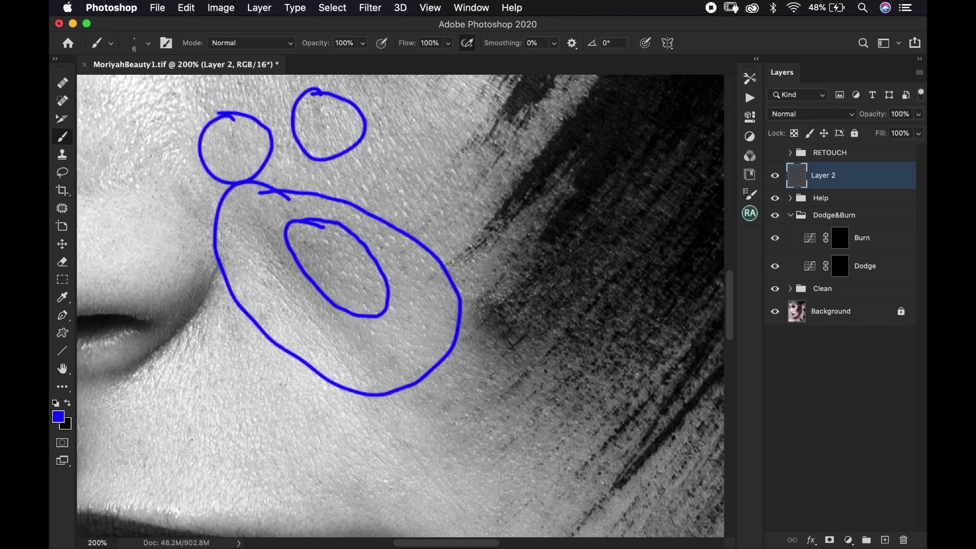
key(super+minus)
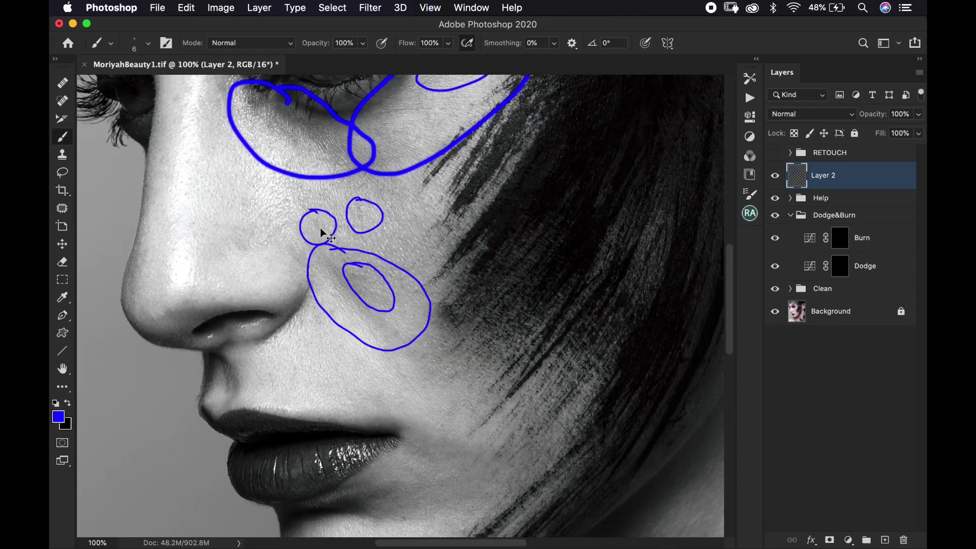
- Outline the shaded skin beside the corner of the mouth with an open blue line and circle a smaller patch inside it
drag(376, 278, 385, 219)
key(super+plus)
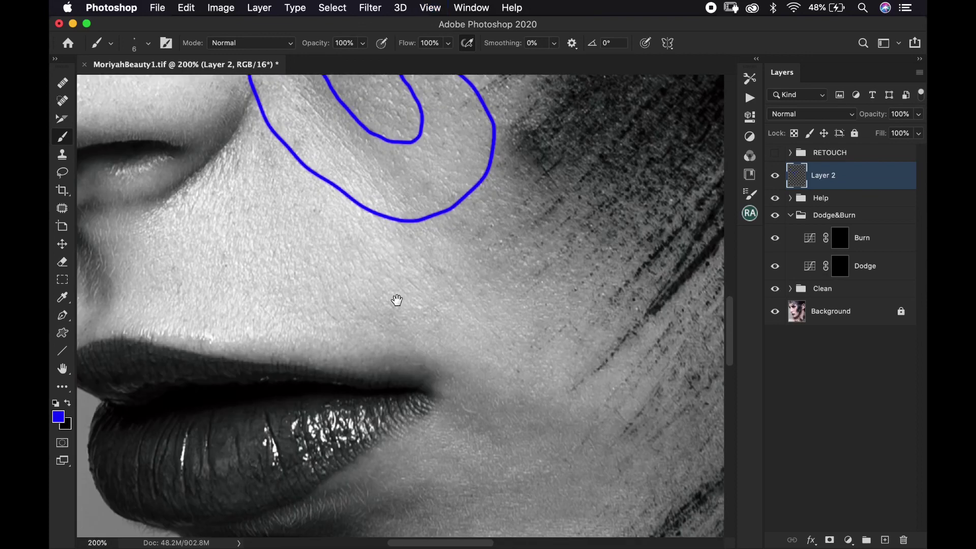
drag(396, 300, 332, 128)
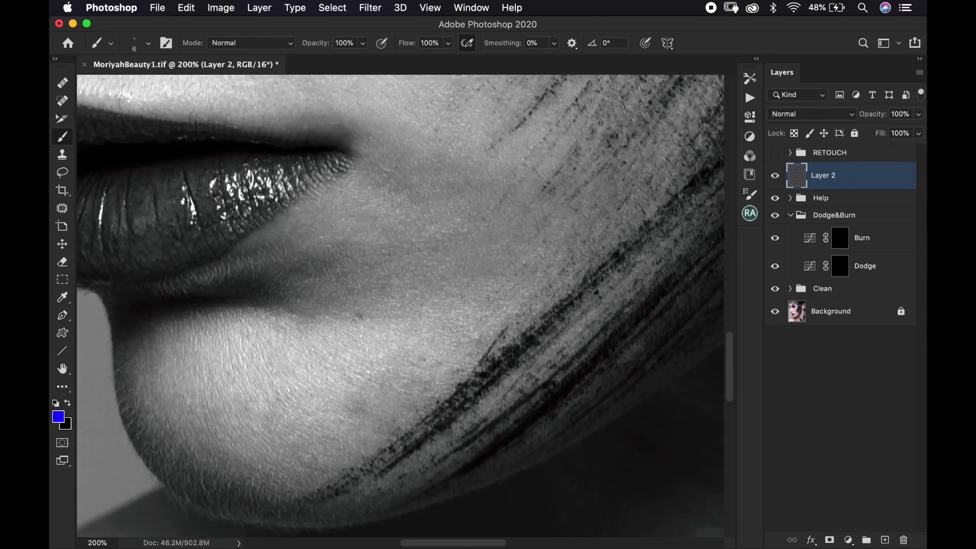
mouse_move(379, 162)
mouse_down()
mouse_move(463, 257)
mouse_move(332, 296)
mouse_up()
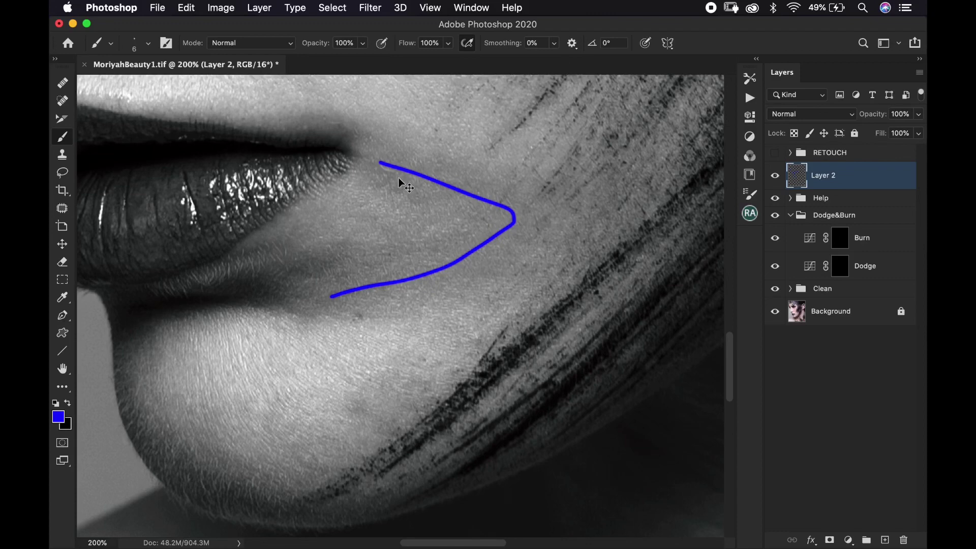
key(super+plus)
scroll(415, 192, up, 4)
drag(349, 234, 417, 221)
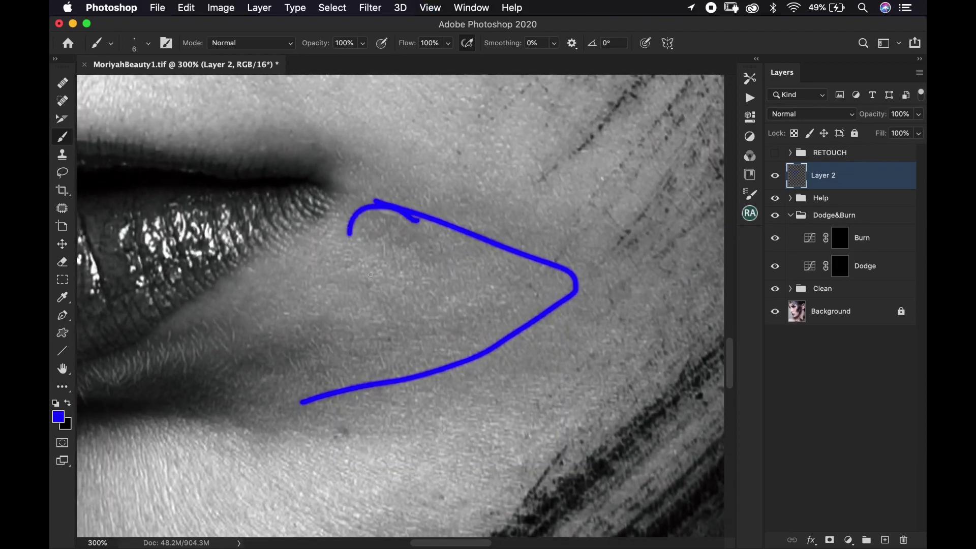
mouse_move(370, 275)
mouse_down()
mouse_move(478, 268)
mouse_move(433, 212)
mouse_up()
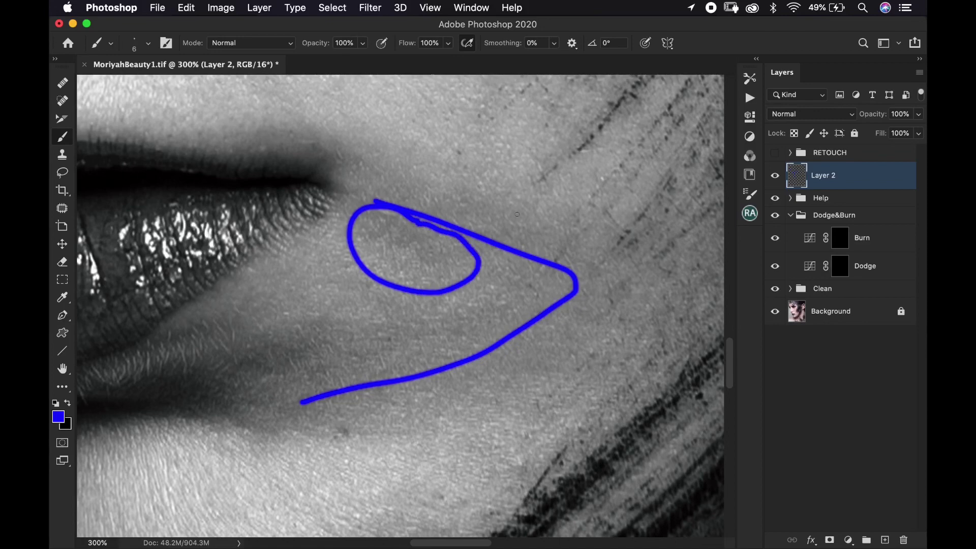
- Circle the uneven patch on the side of the chin and the smaller adjoining patch near the chin's lower edge
key(super+minus)
drag(403, 327, 377, 203)
mouse_move(377, 290)
mouse_down()
mouse_move(321, 403)
mouse_move(376, 290)
mouse_move(325, 320)
mouse_move(379, 290)
mouse_move(369, 296)
mouse_up()
scroll(407, 276, down, 5)
scroll(407, 277, left, 5)
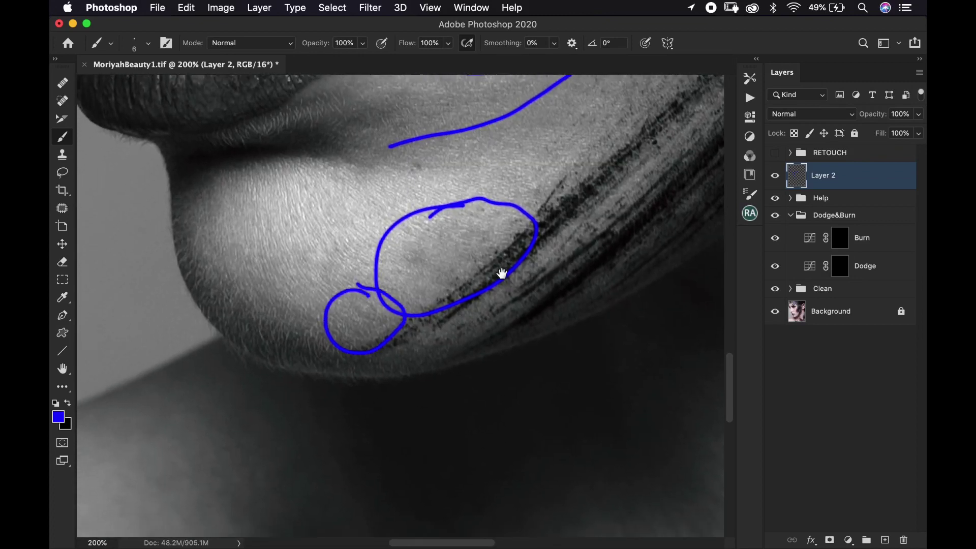
- Circle the blotchy skin on the neck just below the earlobe in blue
drag(549, 284, 310, 227)
key(super+minus)
key(super+minus)
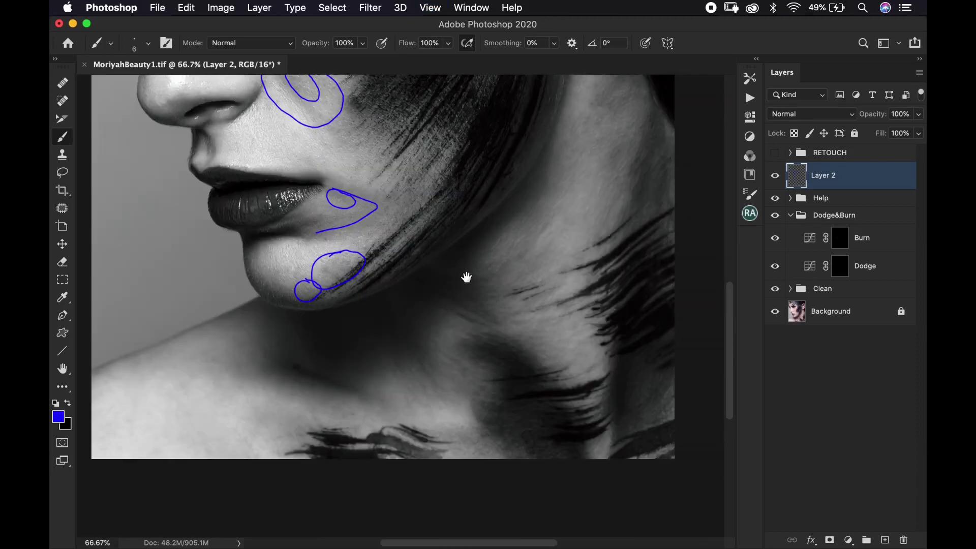
scroll(467, 277, up, 10)
scroll(467, 277, right, 10)
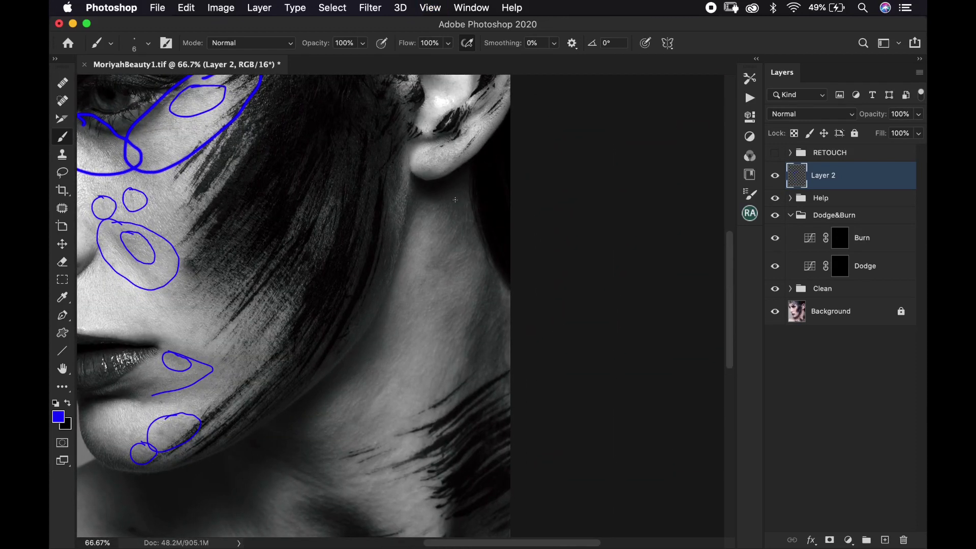
mouse_move(455, 198)
mouse_down()
mouse_move(411, 256)
mouse_move(485, 279)
mouse_move(489, 206)
mouse_move(444, 186)
mouse_up()
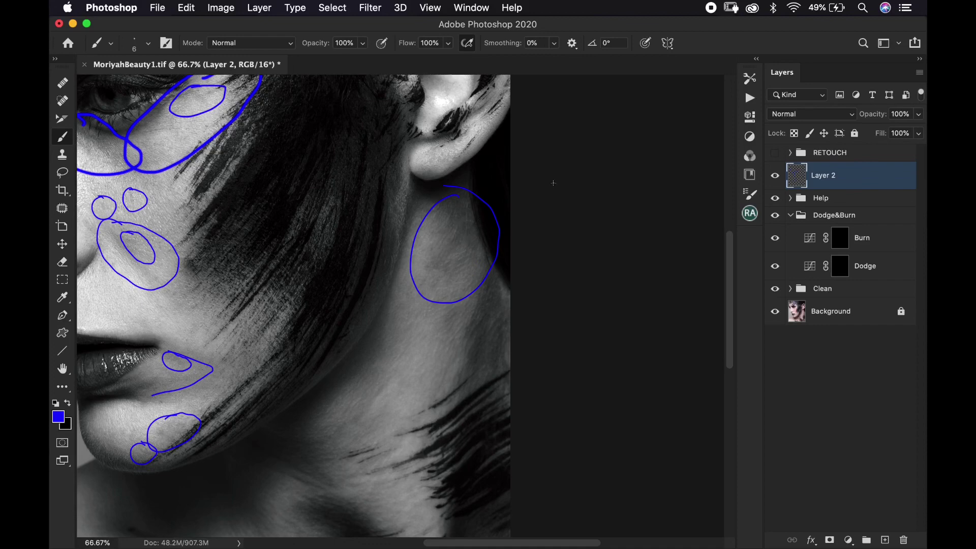
- Circle the long uneven patch on the side of the neck and the overlapping shaded patch below the jaw
key(super+plus)
scroll(473, 239, up, 5)
scroll(473, 239, right, 3)
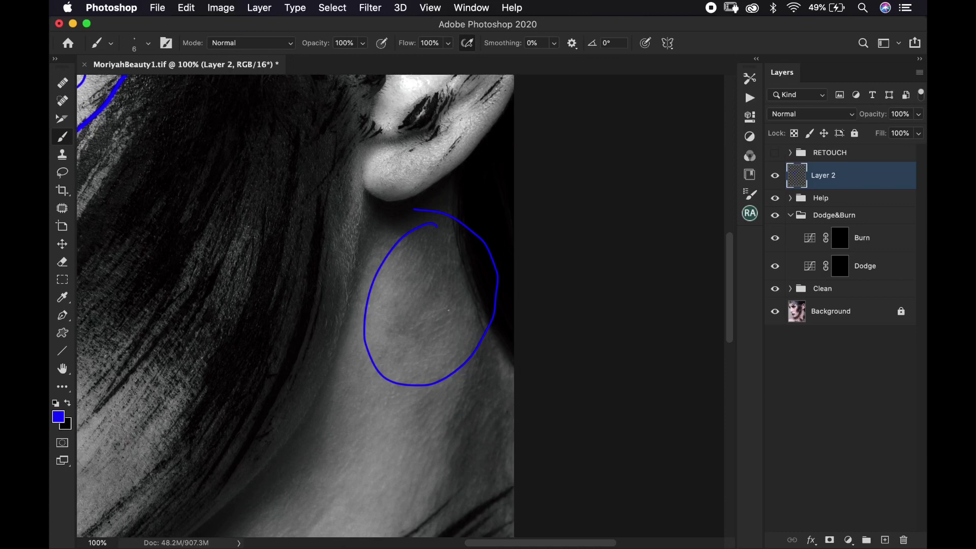
drag(477, 248, 556, 131)
drag(408, 377, 525, 244)
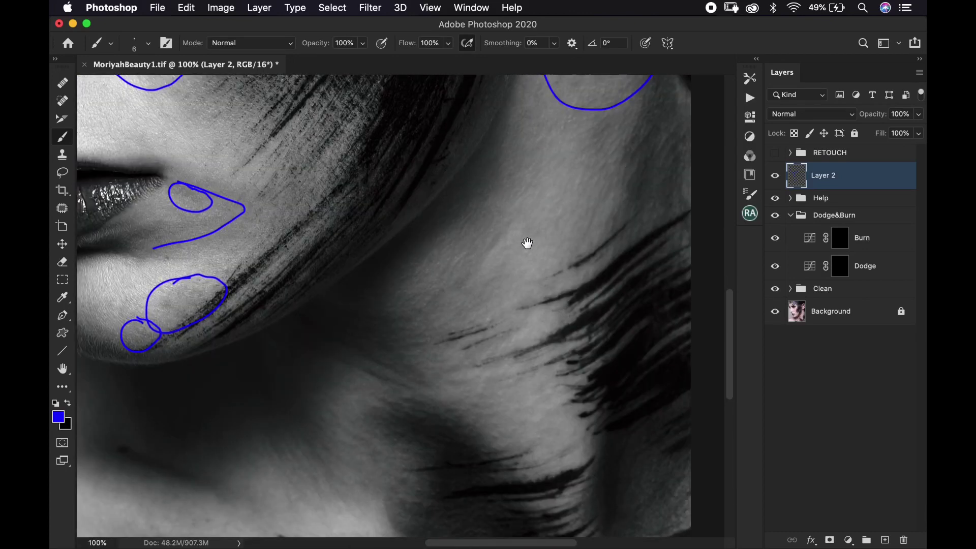
drag(455, 235, 479, 183)
mouse_move(536, 148)
mouse_down()
mouse_move(417, 257)
mouse_move(523, 263)
mouse_move(562, 162)
mouse_move(488, 159)
mouse_up()
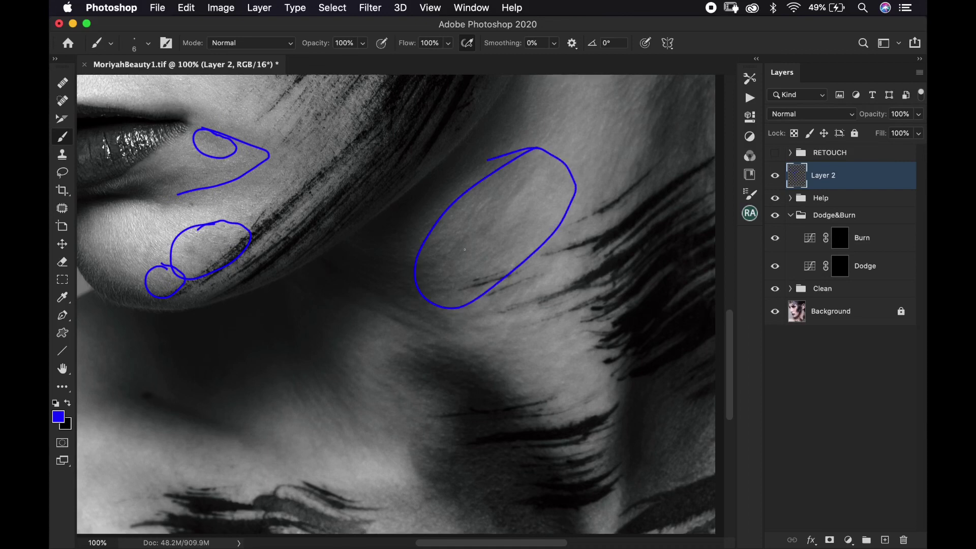
drag(471, 244, 597, 181)
mouse_move(499, 203)
mouse_down()
mouse_move(441, 223)
mouse_move(534, 304)
mouse_move(603, 238)
mouse_move(474, 199)
mouse_up()
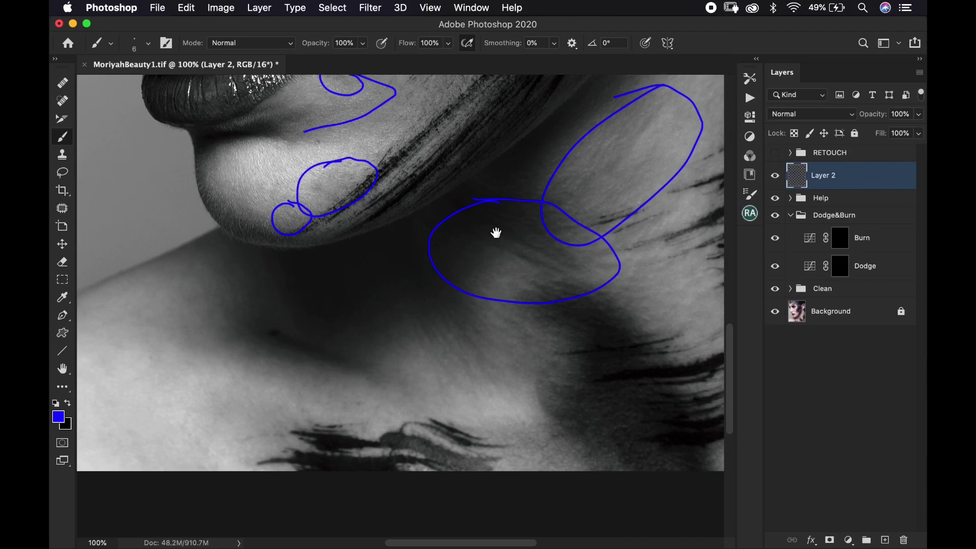
- Circle the bright skin above the shoulder's paint strokes, the dark crease above it and the adjoining shadow, undoing a stray mark
scroll(504, 219, left, 10)
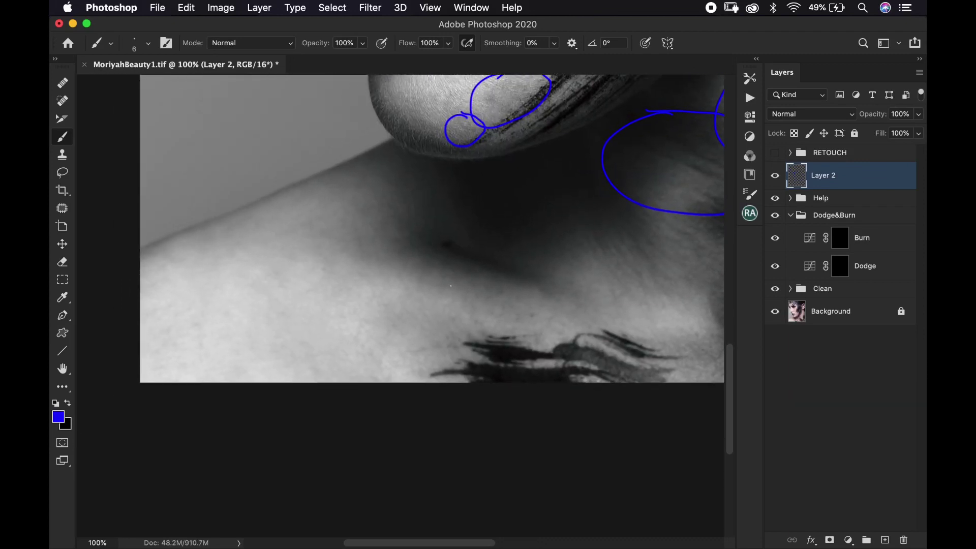
mouse_move(440, 272)
mouse_down()
mouse_move(380, 263)
mouse_move(424, 353)
mouse_move(592, 351)
mouse_move(534, 298)
mouse_move(413, 263)
mouse_up()
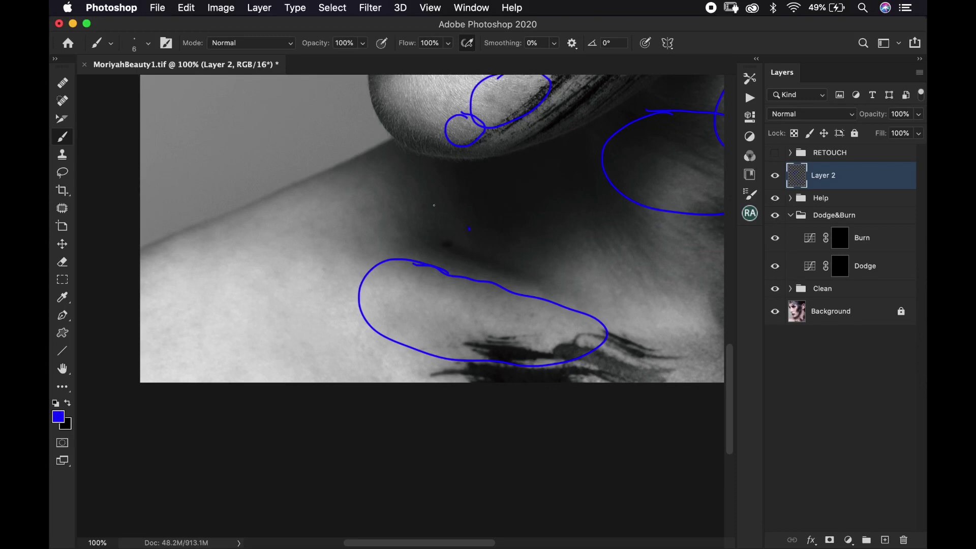
mouse_move(434, 205)
mouse_down()
mouse_move(531, 295)
mouse_move(527, 255)
mouse_up()
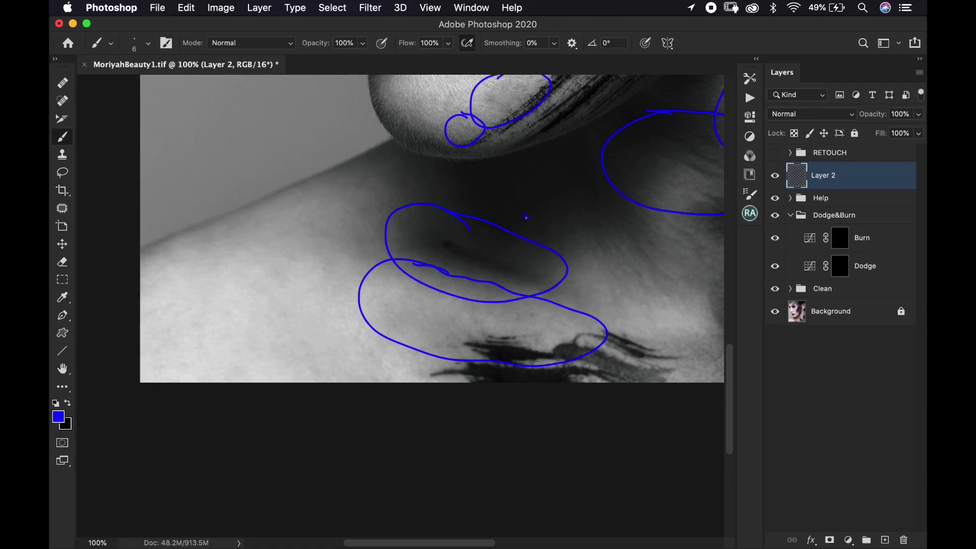
key(super+z)
mouse_move(538, 208)
mouse_down()
mouse_move(464, 247)
mouse_move(610, 232)
mouse_move(516, 203)
mouse_up()
- Circle the dark patch between the black paint strokes at the lower outer edge of the photo, behind the neck
key(space)
mouse_move(589, 198)
mouse_down()
mouse_move(462, 275)
mouse_move(470, 256)
mouse_up()
scroll(470, 256, right, 10)
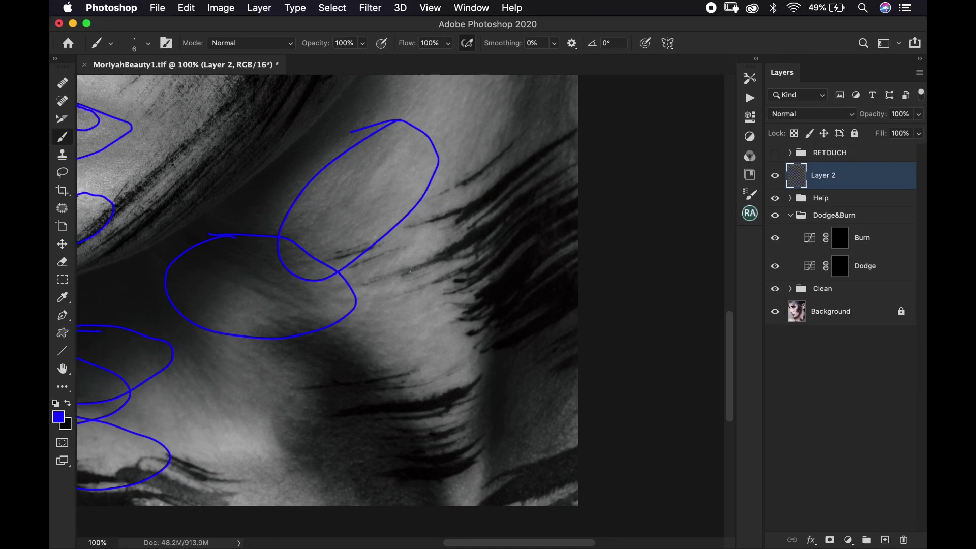
key(space)
mouse_move(388, 152)
mouse_down()
mouse_move(430, 280)
mouse_move(338, 214)
mouse_move(305, 158)
mouse_up()
drag(396, 325, 364, 281)
drag(462, 370, 417, 327)
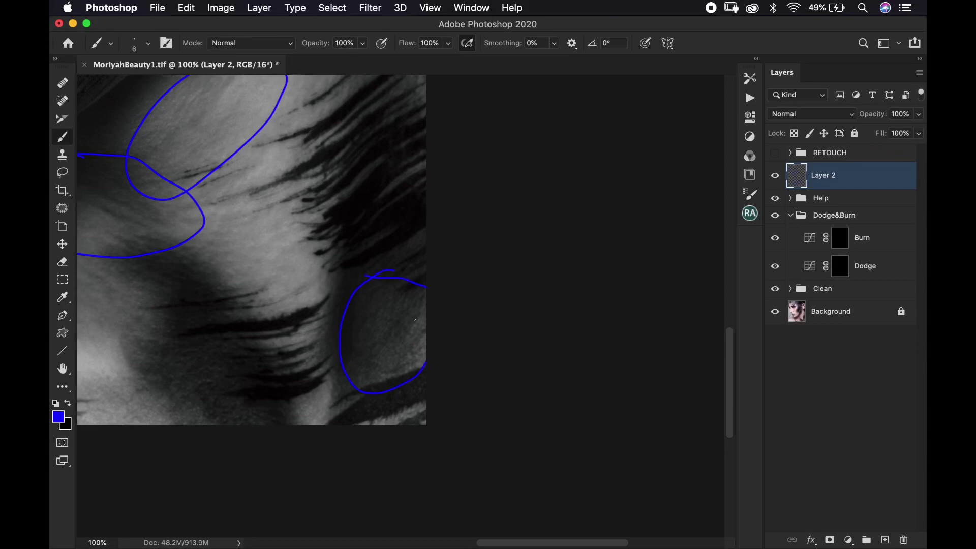
key(space)
drag(399, 303, 499, 351)
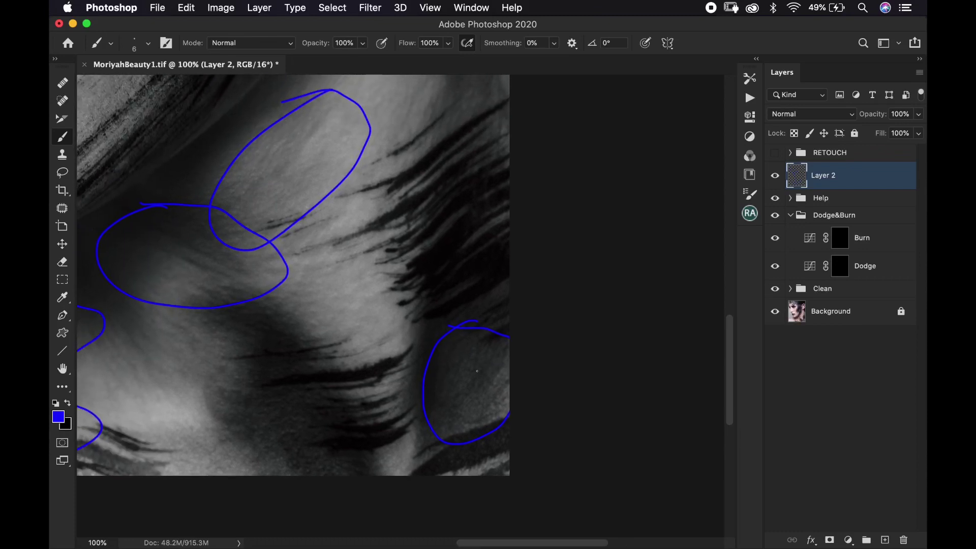
- Circle the uneven skin on the earlobe in blue
scroll(402, 187, up, 10)
scroll(403, 187, left, 4)
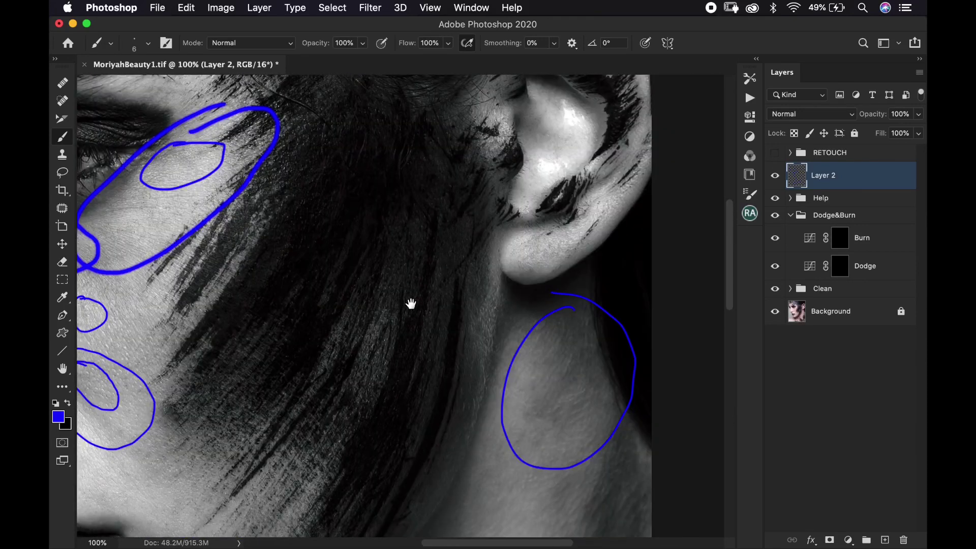
drag(411, 304, 333, 374)
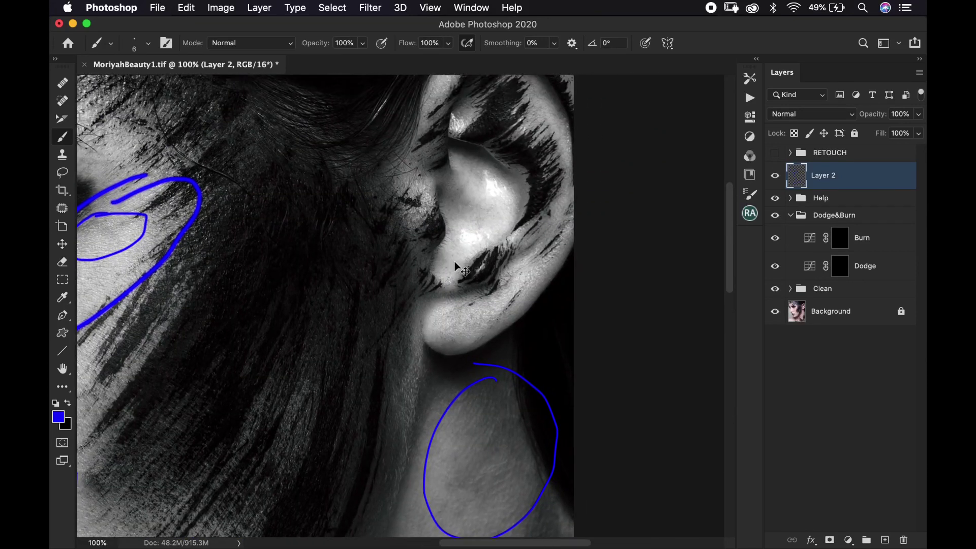
key(super+minus)
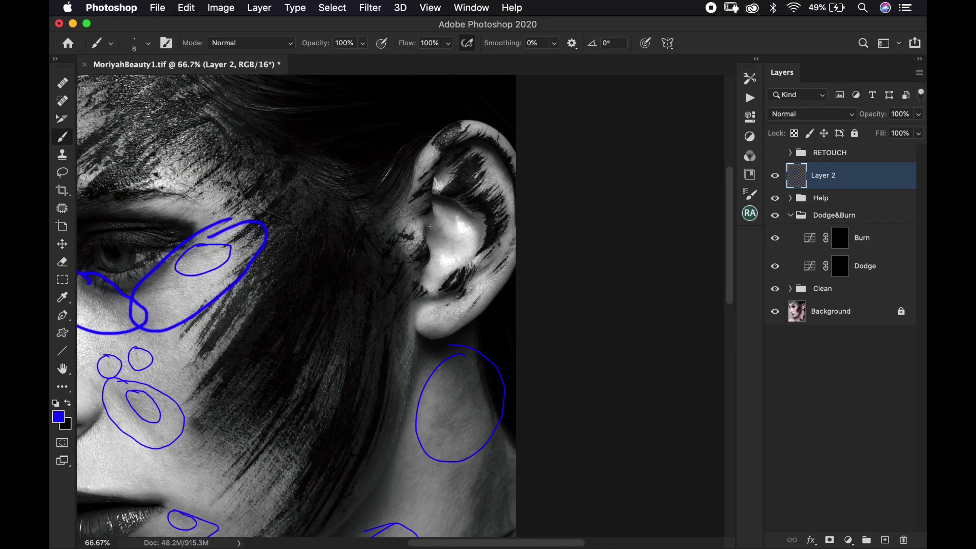
key(super+plus)
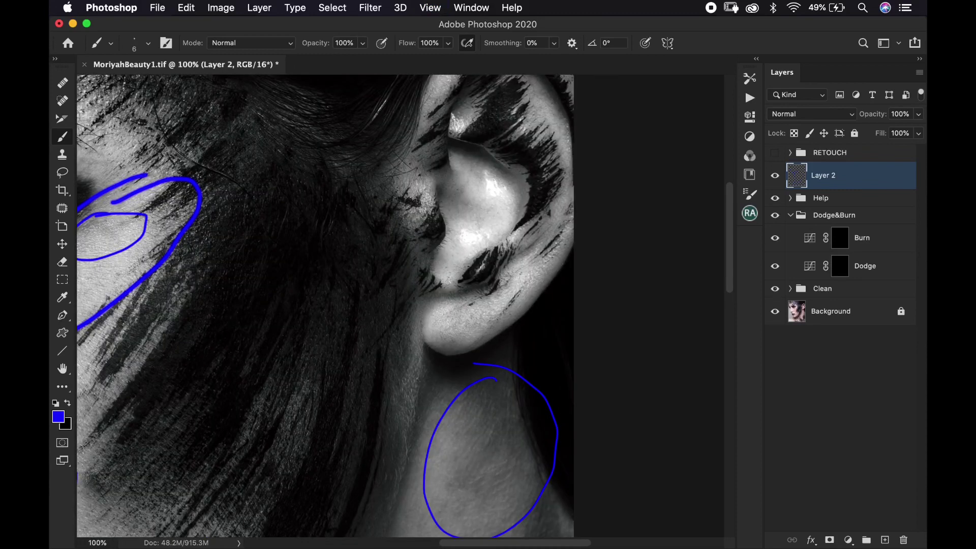
scroll(427, 271, down, 3)
scroll(427, 271, right, 3)
scroll(427, 271, down, 2)
scroll(427, 271, right, 2)
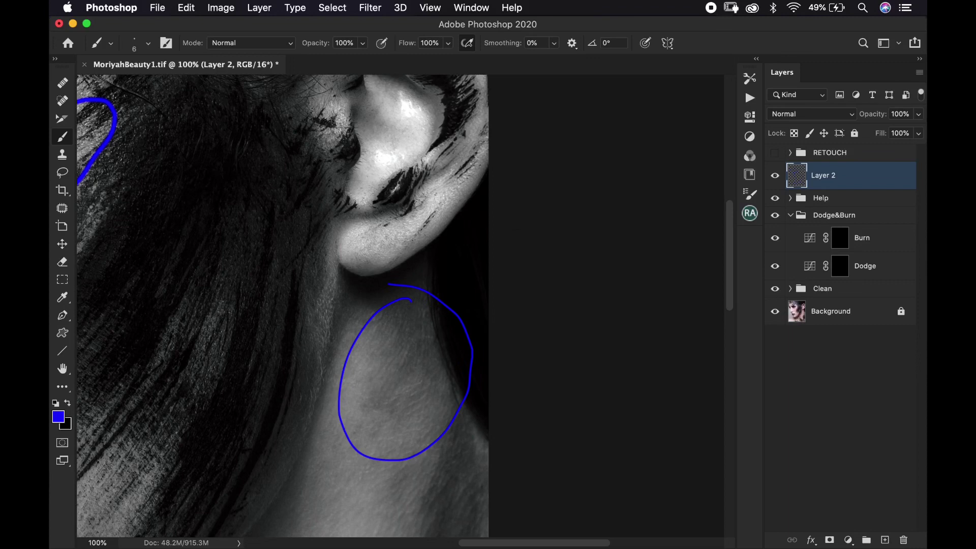
mouse_move(384, 219)
mouse_down()
mouse_move(343, 251)
mouse_move(422, 259)
mouse_move(422, 212)
mouse_move(350, 225)
mouse_up()
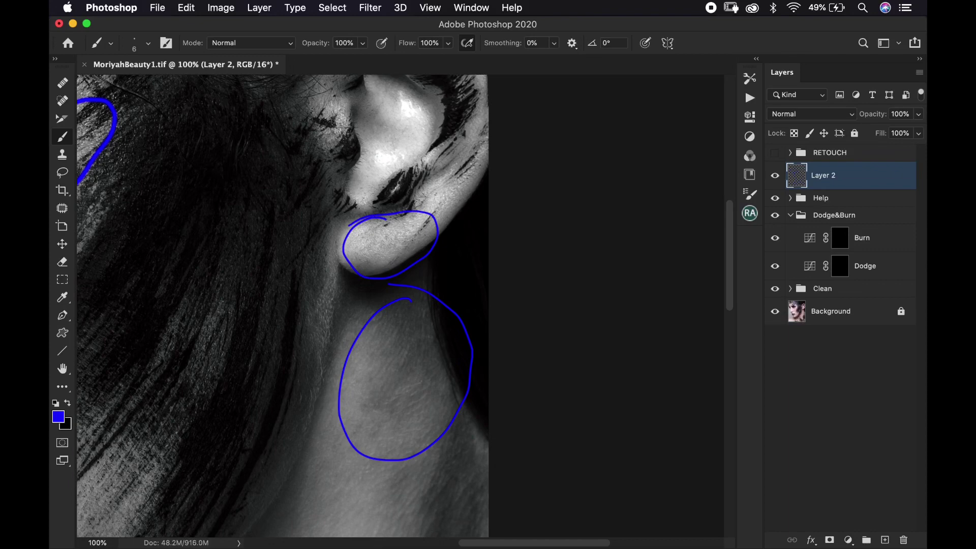
key(super+plus)
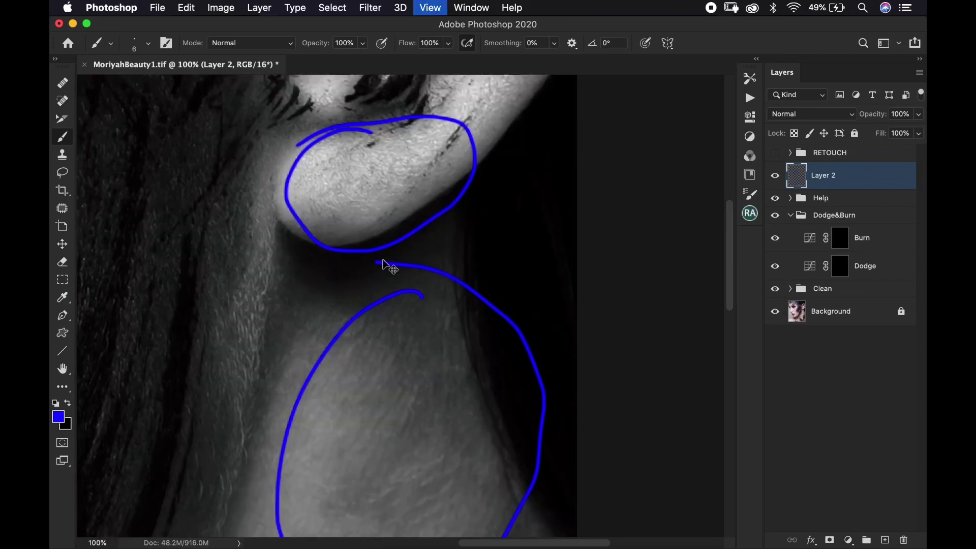
- Circle the smaller shaded patch along the earlobe's lower edge in blue, inside the existing earlobe outline
scroll(381, 261, up, 3)
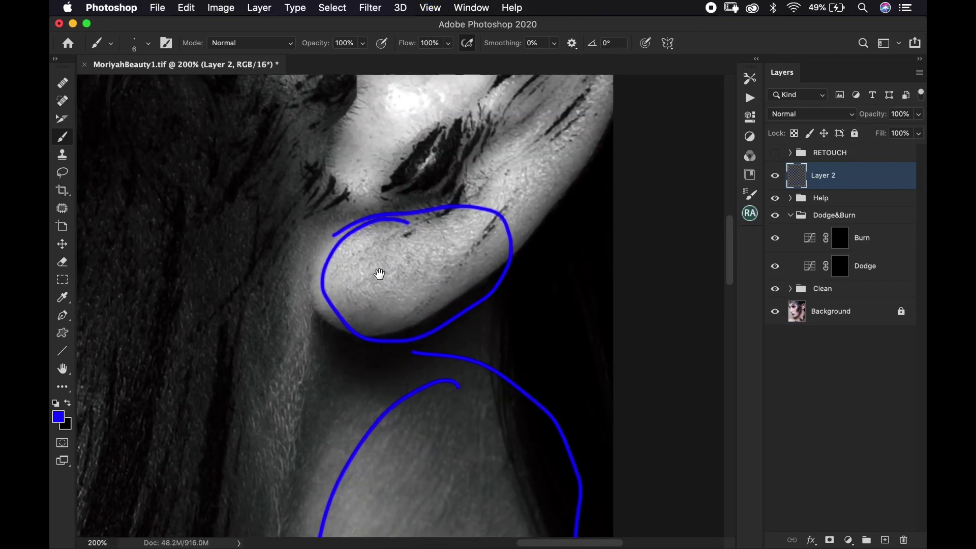
scroll(379, 276, down, 5)
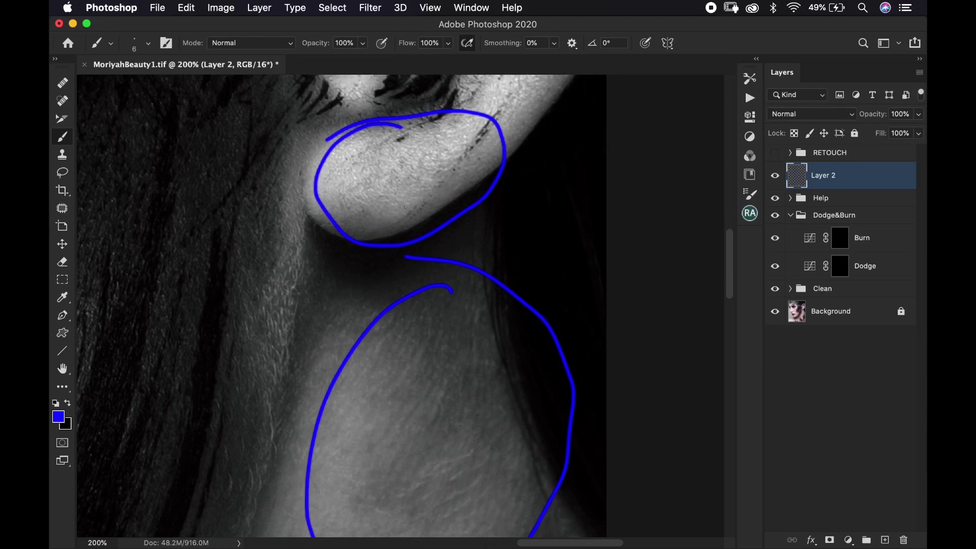
mouse_move(429, 180)
mouse_down()
mouse_move(418, 223)
mouse_move(399, 186)
mouse_up()
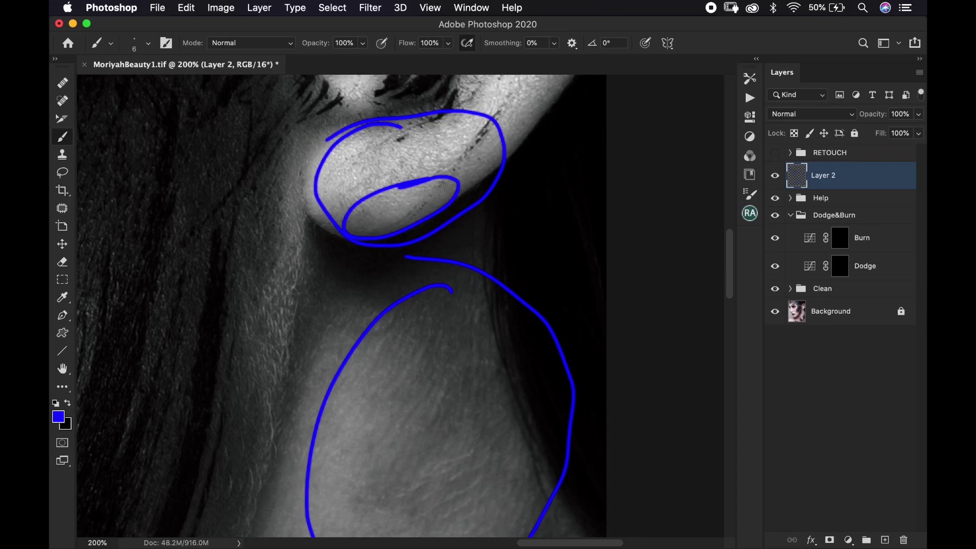
- Outline the bright highlight running down the full bridge of the nose with one long blue loop
key(super+minus)
key(super+minus)
drag(440, 241, 696, 313)
drag(367, 247, 464, 203)
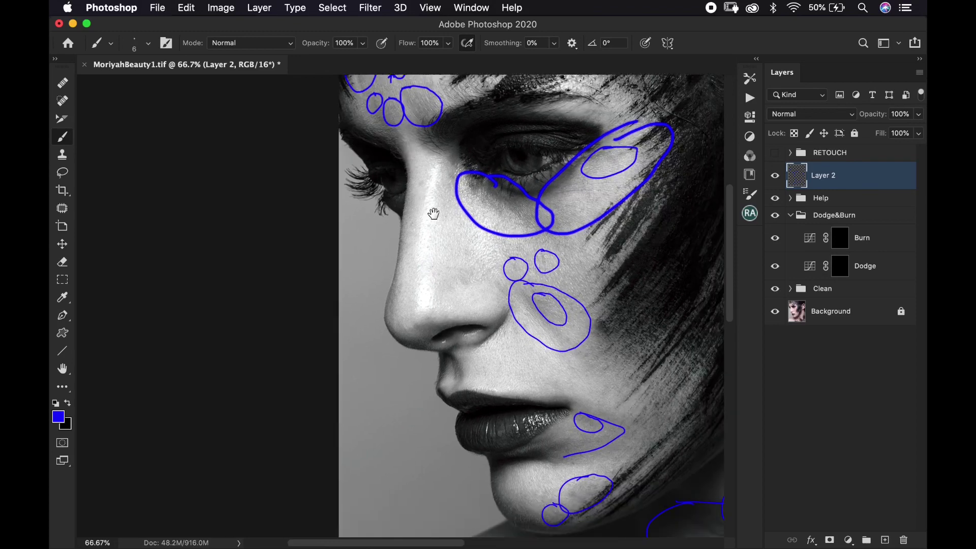
drag(435, 207, 431, 233)
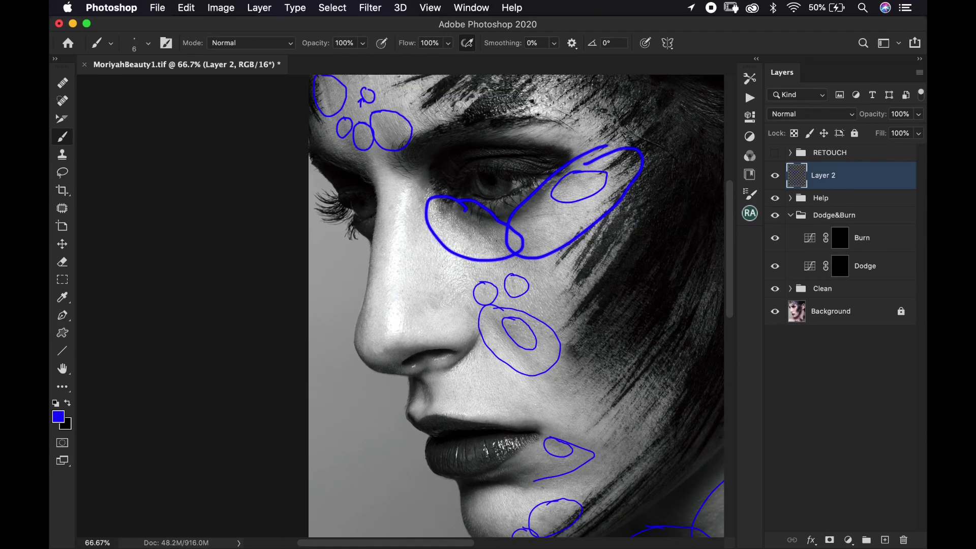
drag(524, 272, 449, 236)
drag(401, 179, 460, 221)
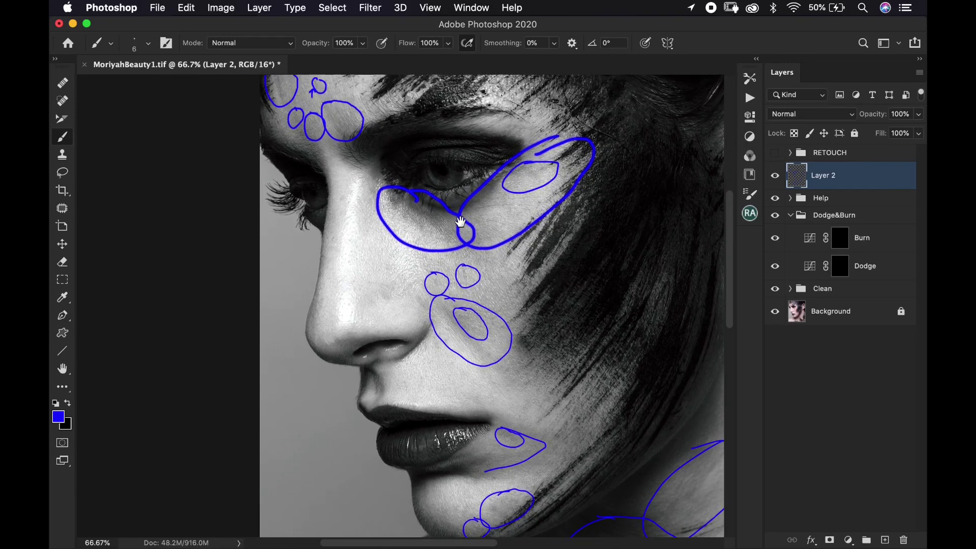
key(super+1)
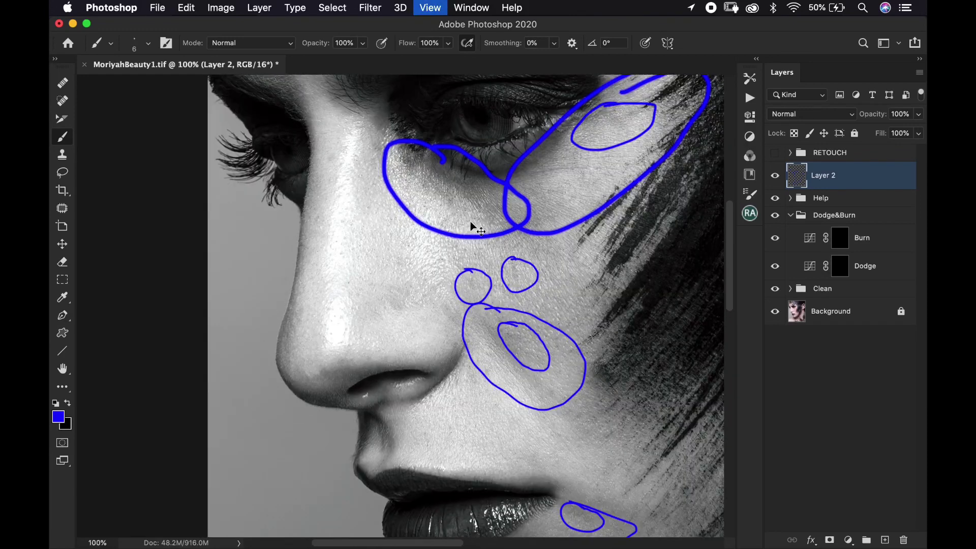
scroll(447, 259, left, 5)
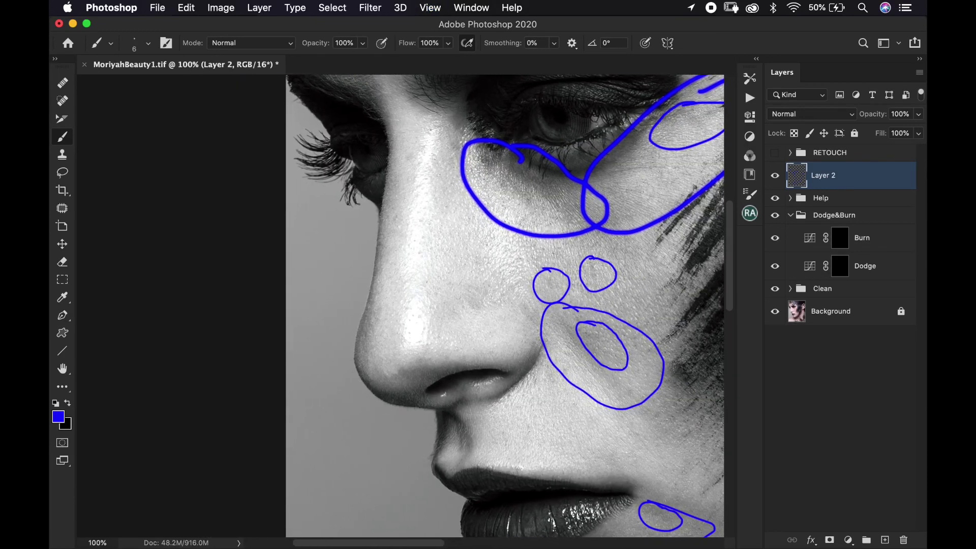
mouse_move(427, 118)
mouse_down()
mouse_move(398, 168)
mouse_move(374, 312)
mouse_move(405, 349)
mouse_move(449, 316)
mouse_move(463, 230)
mouse_move(455, 170)
mouse_move(425, 117)
mouse_up()
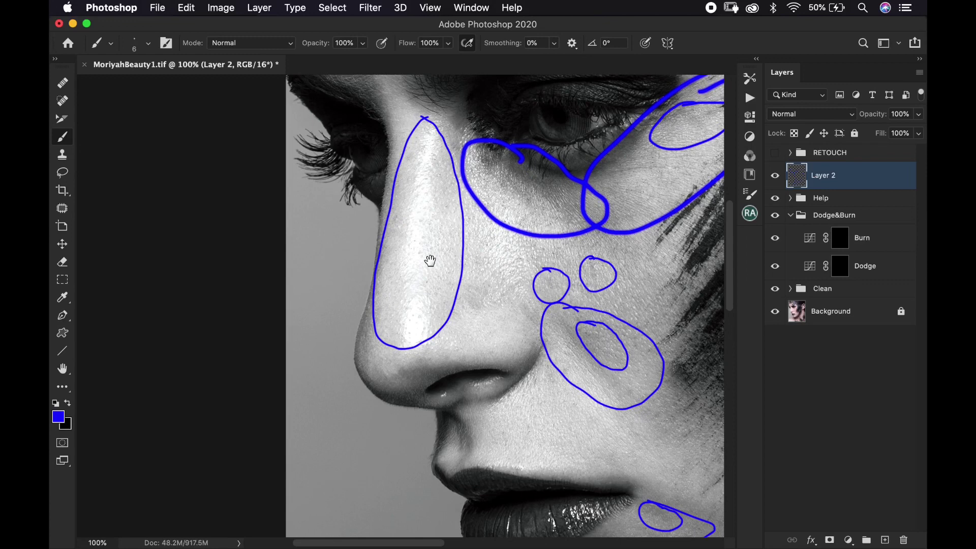
- Circle the uneven patch on the side of the nose above the nostril and add a short curved mark inside it
scroll(445, 254, down, 3)
scroll(445, 254, right, 3)
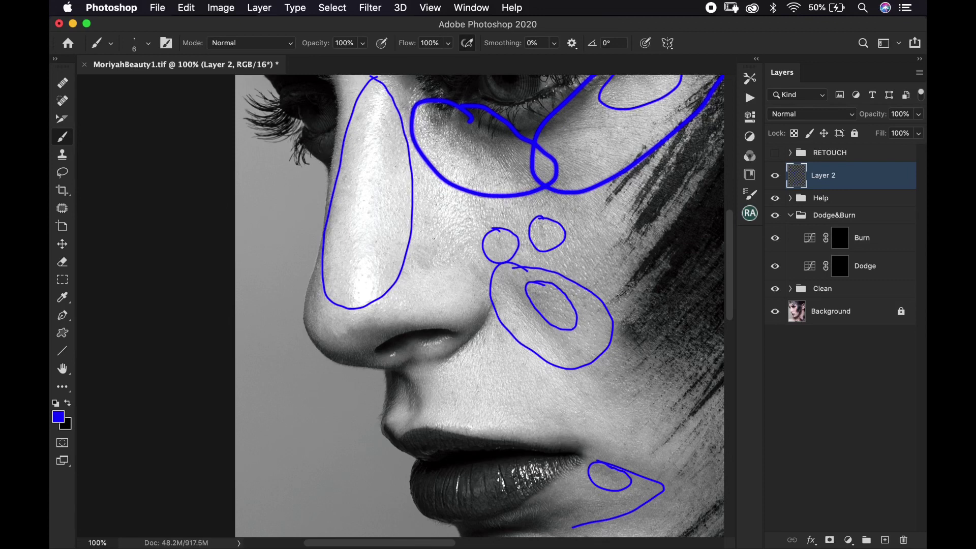
mouse_move(435, 236)
mouse_down()
mouse_move(404, 245)
mouse_move(410, 285)
mouse_move(451, 275)
mouse_move(464, 248)
mouse_move(445, 227)
mouse_move(412, 237)
mouse_up()
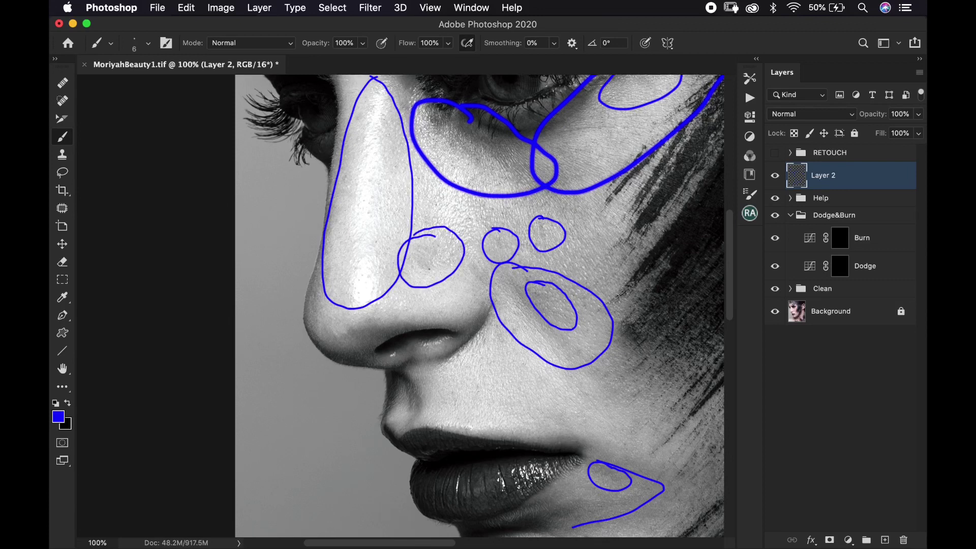
drag(425, 273, 459, 264)
- Circle the tip of the nose in blue and mark the smaller dark patch inside that outline
scroll(404, 302, down, 3)
scroll(404, 302, left, 3)
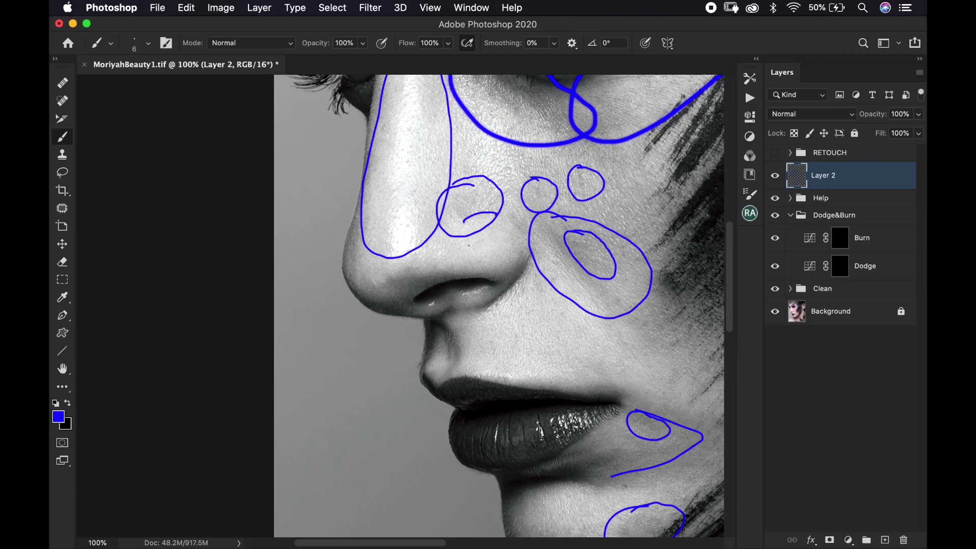
mouse_move(403, 263)
mouse_down()
mouse_move(366, 270)
mouse_move(436, 285)
mouse_move(376, 263)
mouse_up()
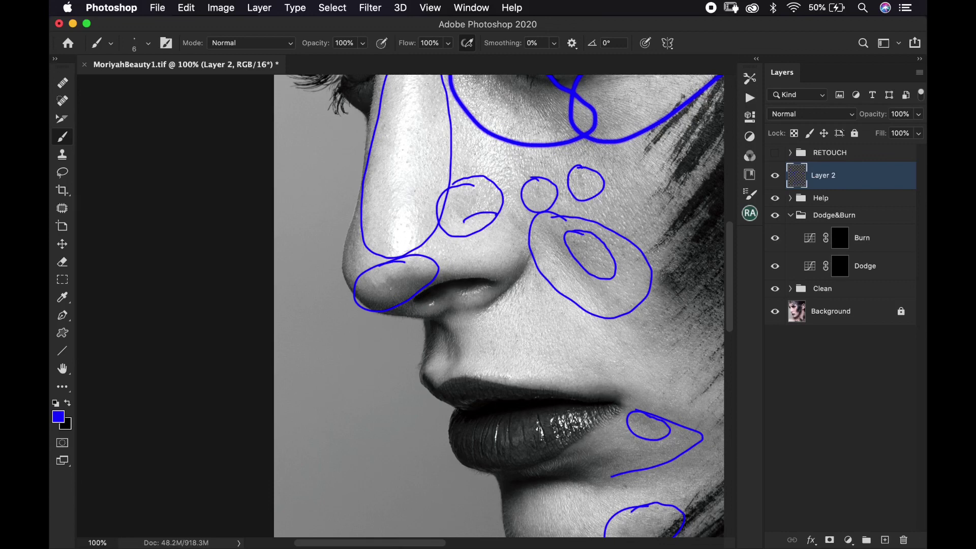
key(super+equal)
click(391, 258)
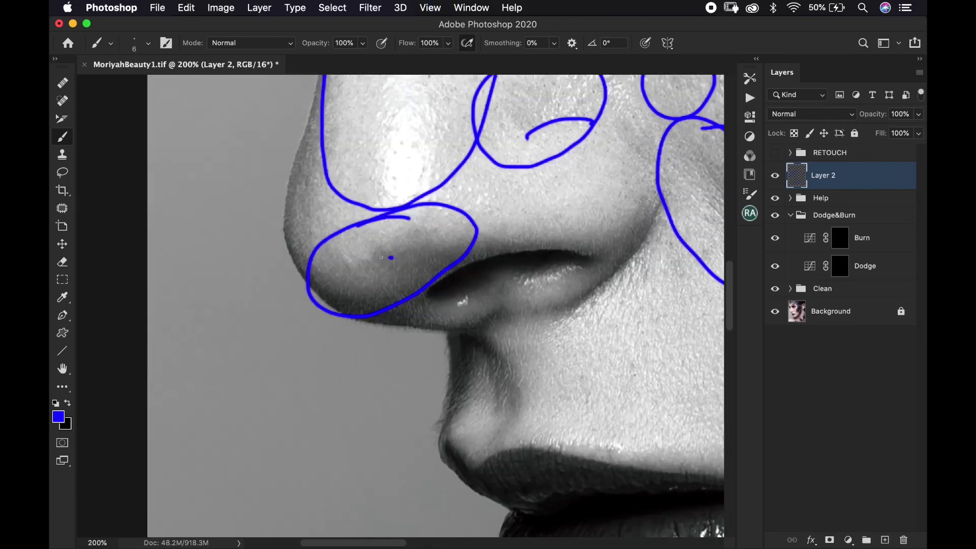
mouse_move(381, 257)
mouse_down()
mouse_move(343, 266)
mouse_move(338, 300)
mouse_move(389, 299)
mouse_move(420, 265)
mouse_move(367, 256)
mouse_up()
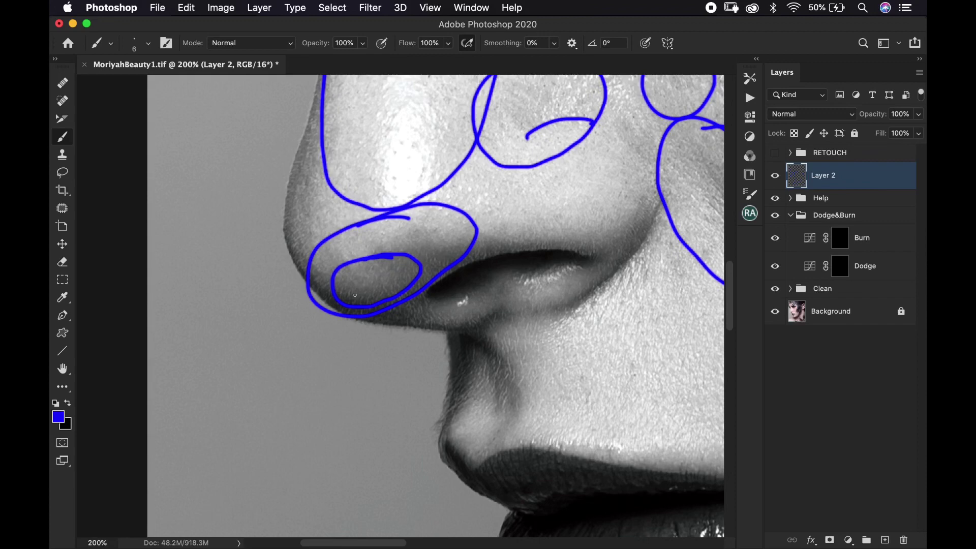
- Review all the blue-marked areas across the face, ear, neck and shoulder, both up close and in the full portrait
key(super+minus)
key(super+minus)
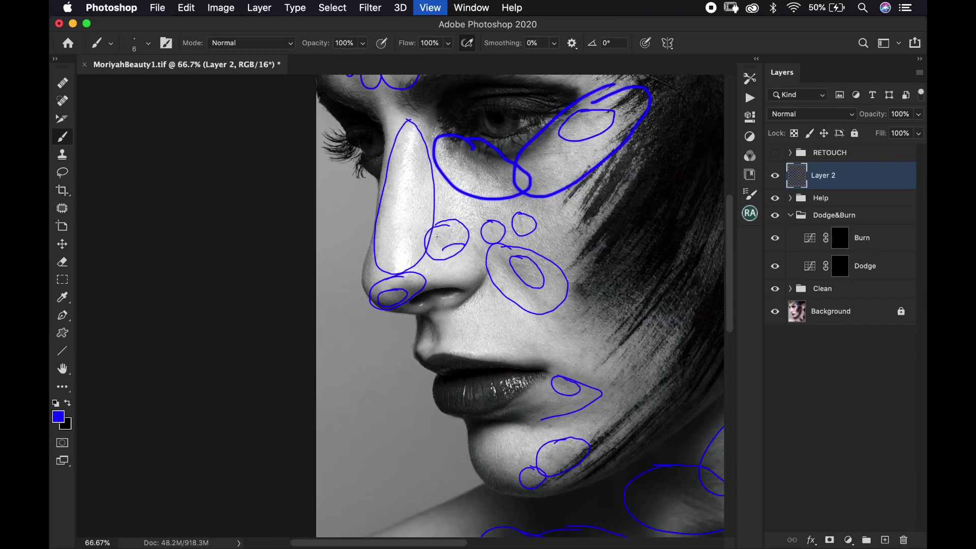
drag(455, 264, 450, 262)
drag(539, 282, 402, 235)
key(super+minus)
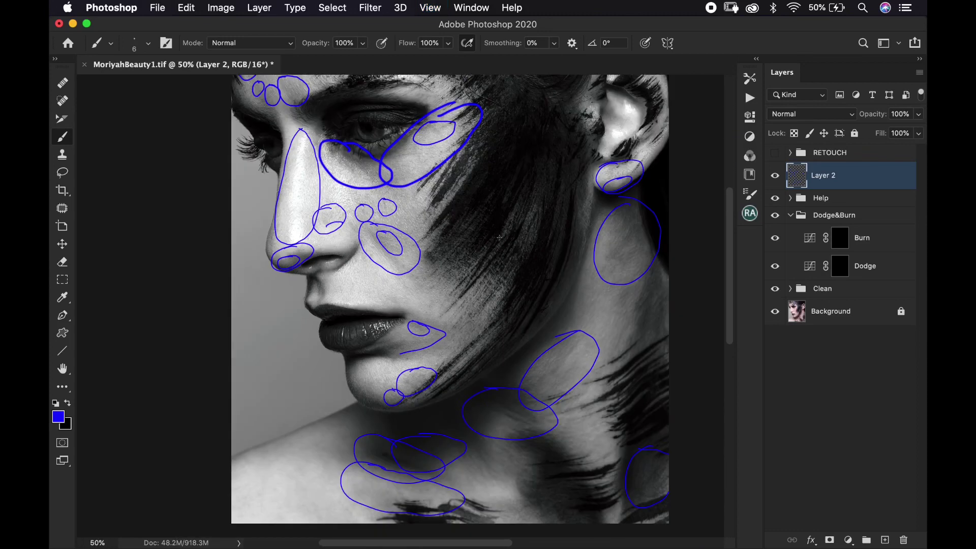
drag(457, 251, 445, 283)
scroll(446, 282, up, 5)
scroll(446, 283, right, 3)
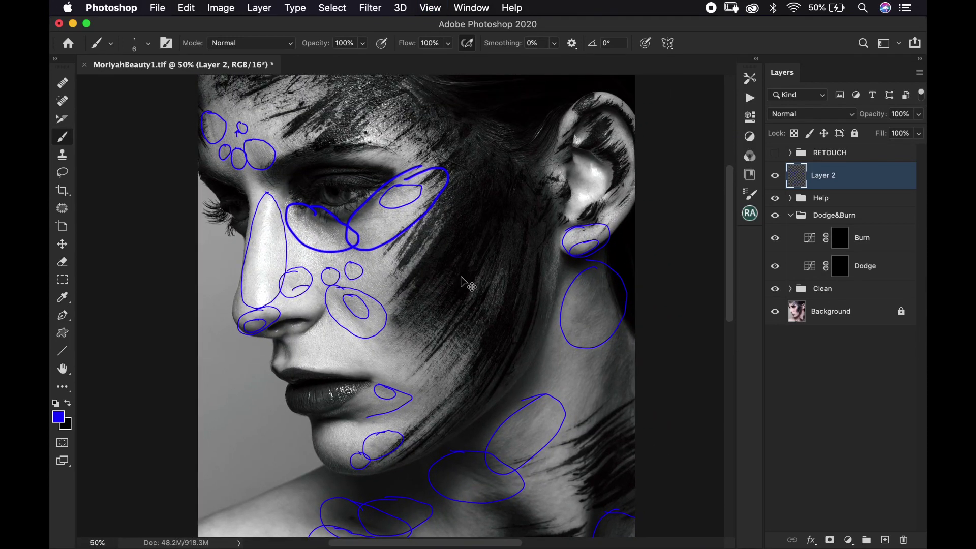
key(super+0)
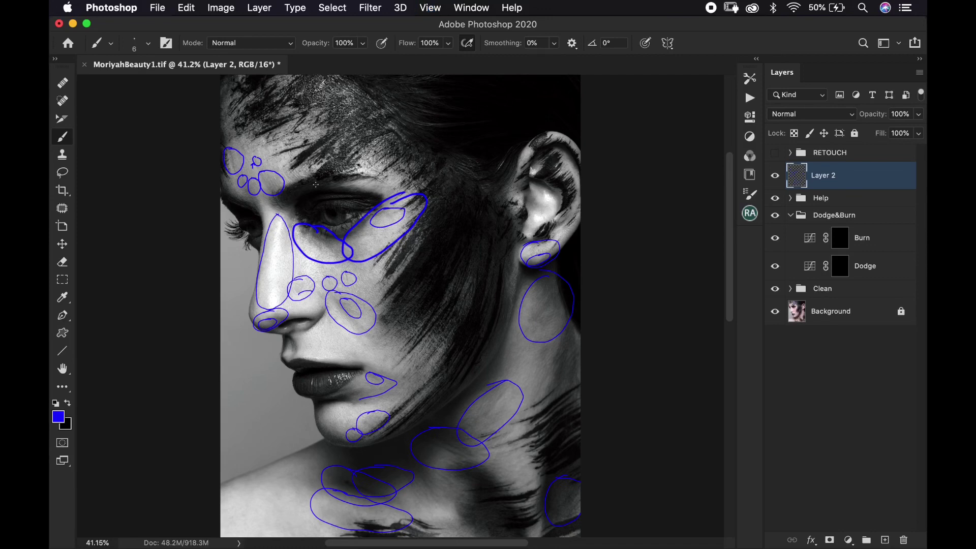
key(super+plus)
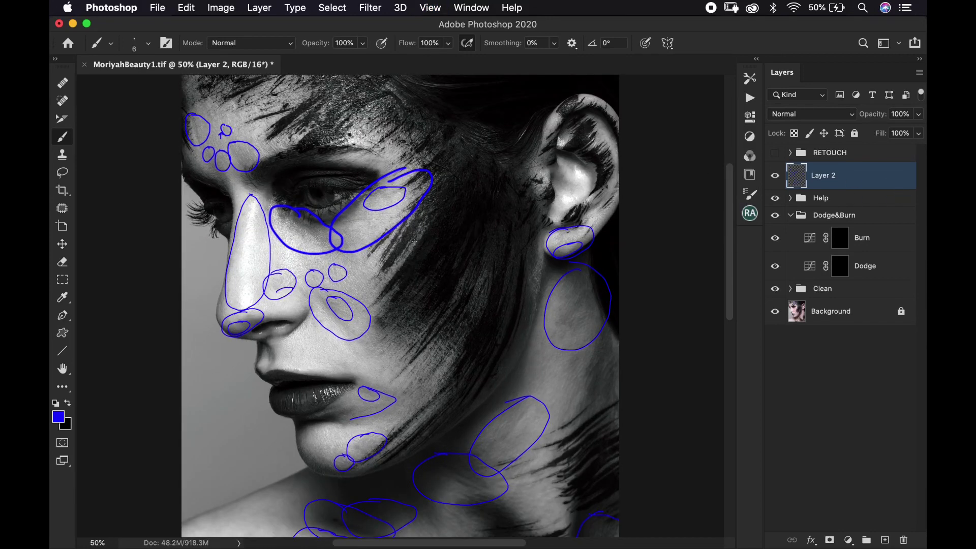
key(super+plus)
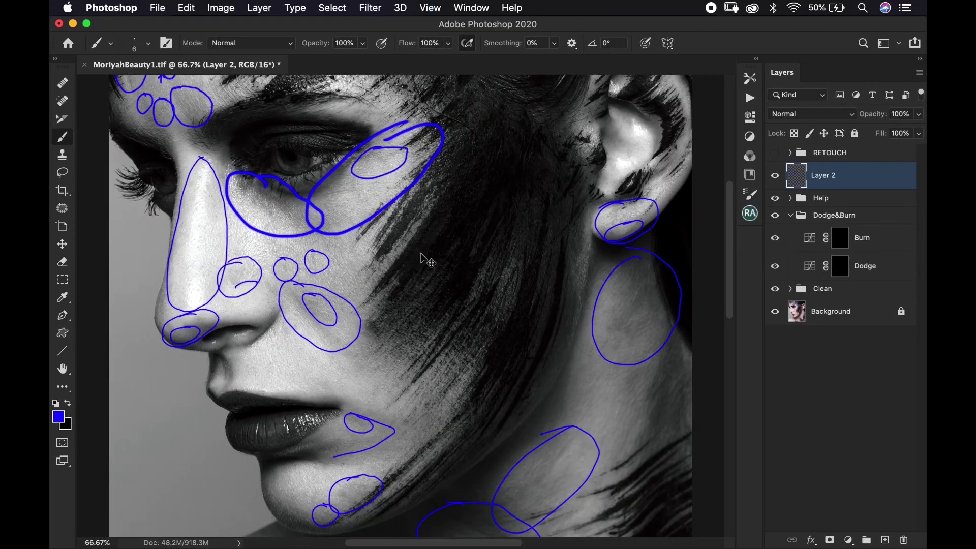
drag(419, 258, 513, 324)
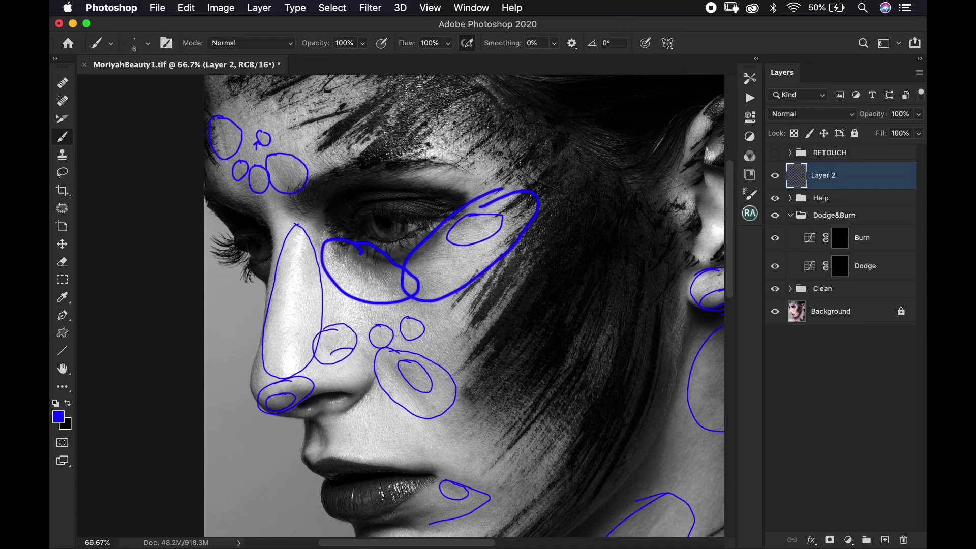
- Delete Layer 2 with the blue markings and make the Dodge layer's mask active
key(super+0)
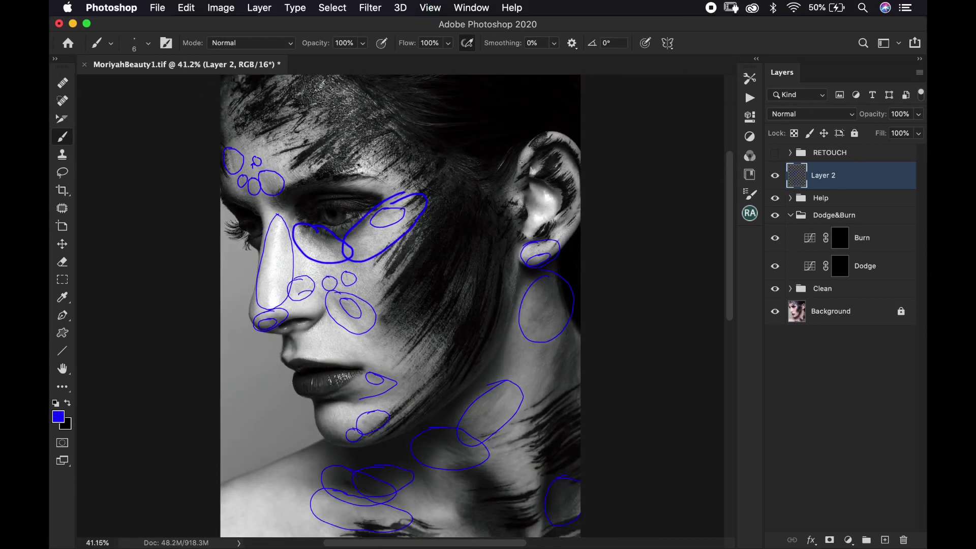
key(BackSpace)
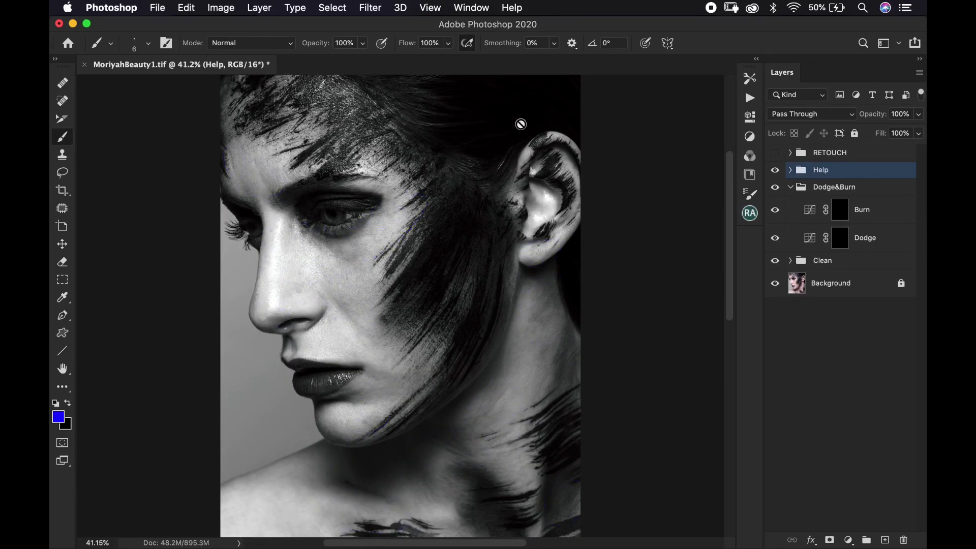
click(841, 243)
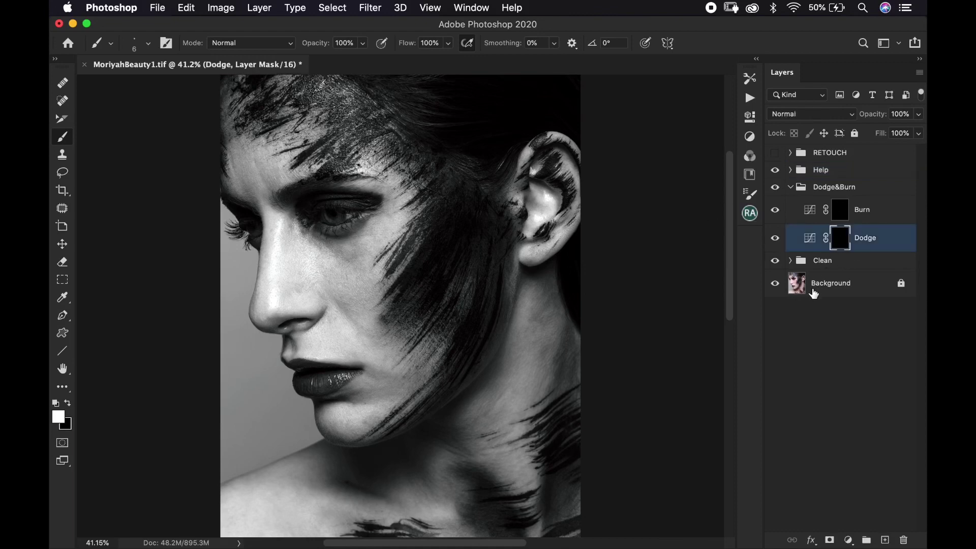
- Set the brush flow to 2% and load the Dodge&Burn 2% Flow tool preset
click(437, 43)
text(2)
key(Return)
click(750, 79)
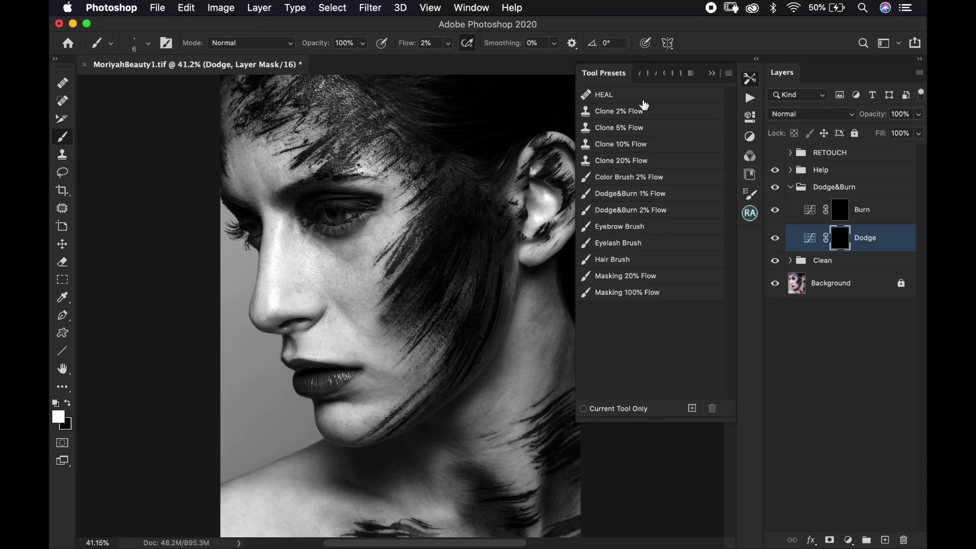
click(646, 211)
click(712, 74)
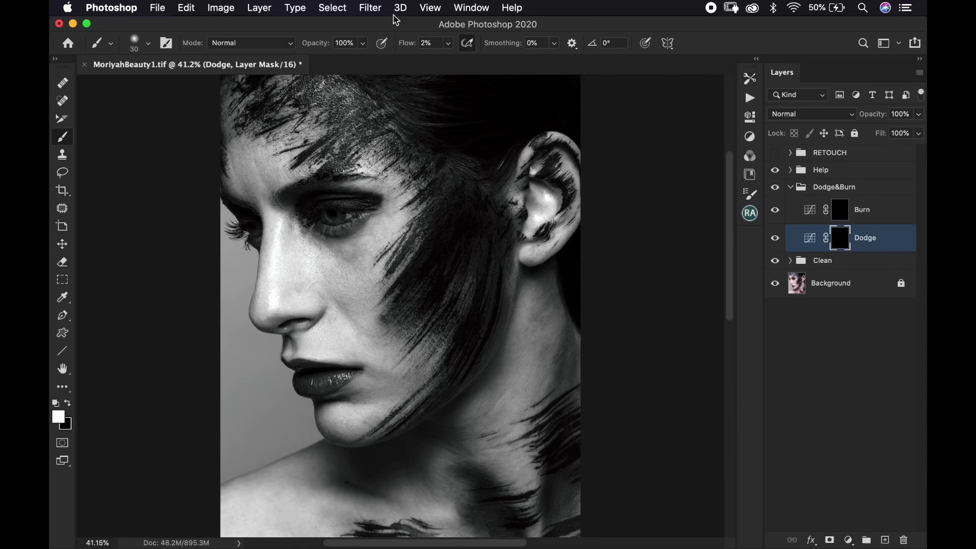
- Check the size and hardness settings of the loaded dodge and burn brush
click(136, 42)
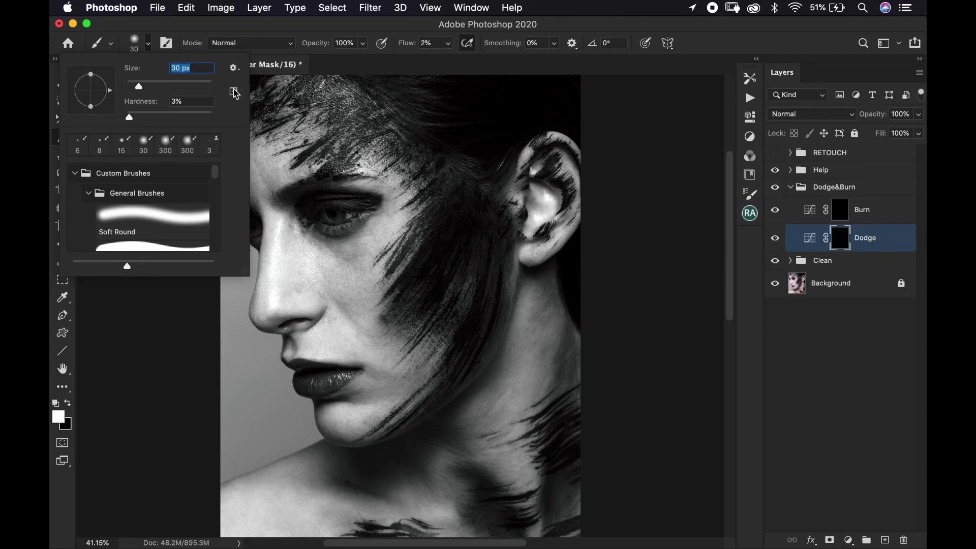
click(148, 44)
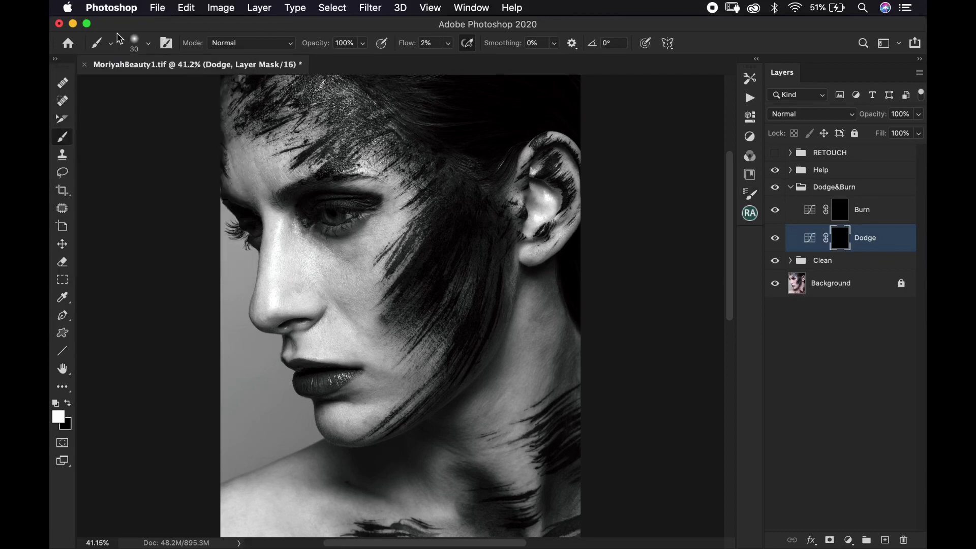
click(136, 44)
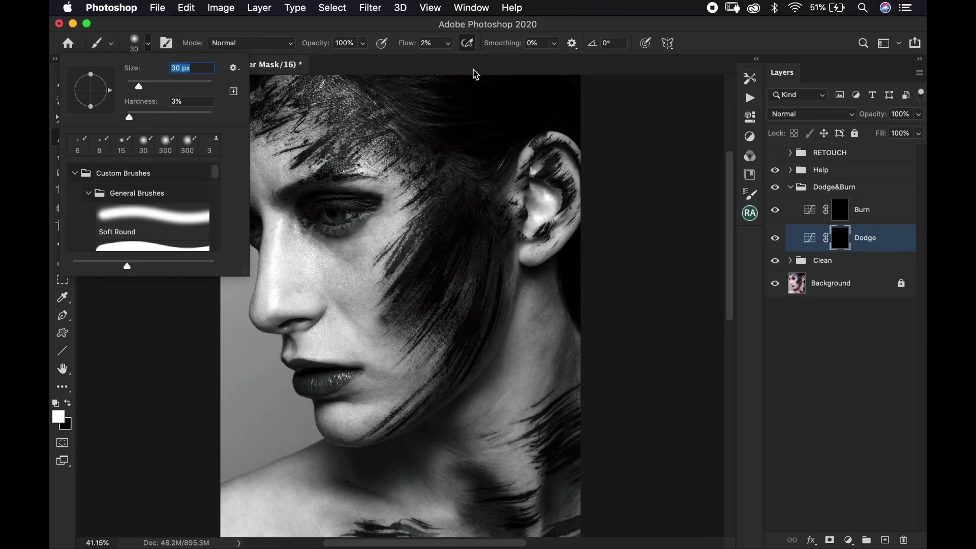
click(456, 24)
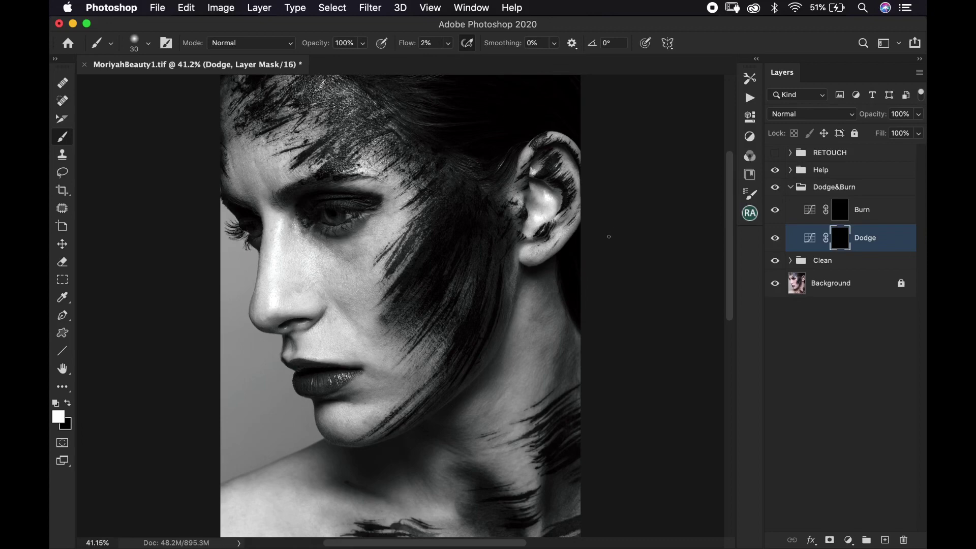
- Enlarge the brush to 70 px and rotate the canvas view about a quarter turn clockwise, ready for painting with the Brush tool
key(super+equal)
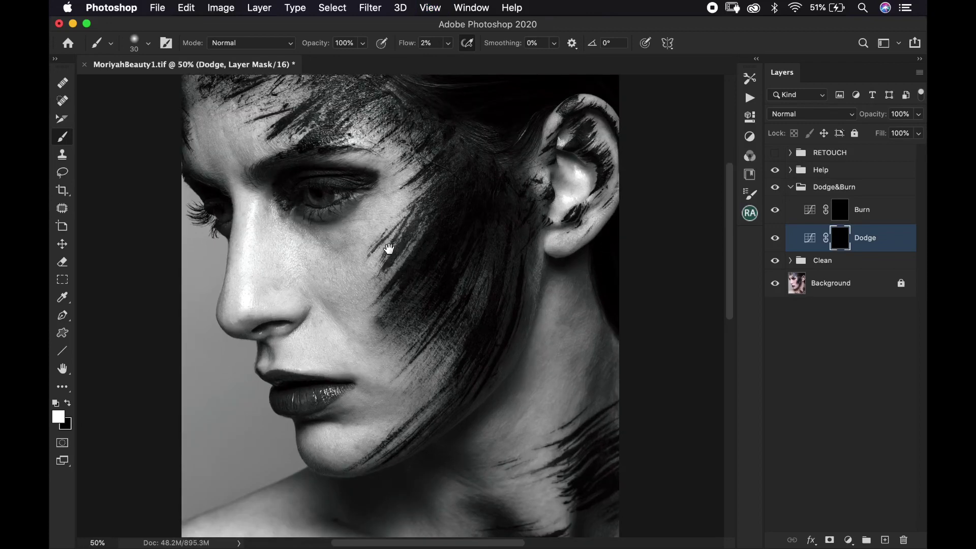
drag(390, 249, 431, 250)
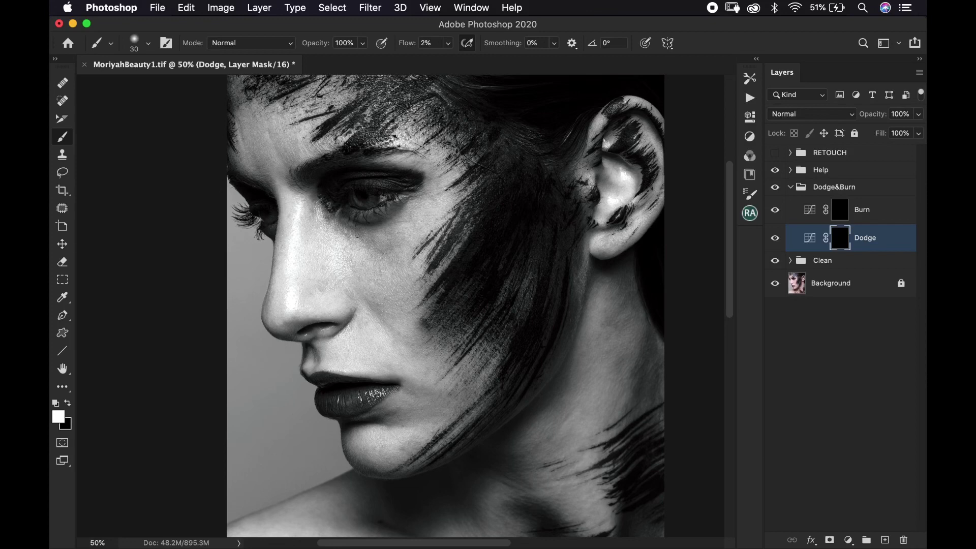
key(bracketright)
key(bracketright)
key(bracketright)
key(bracketright)
key(r)
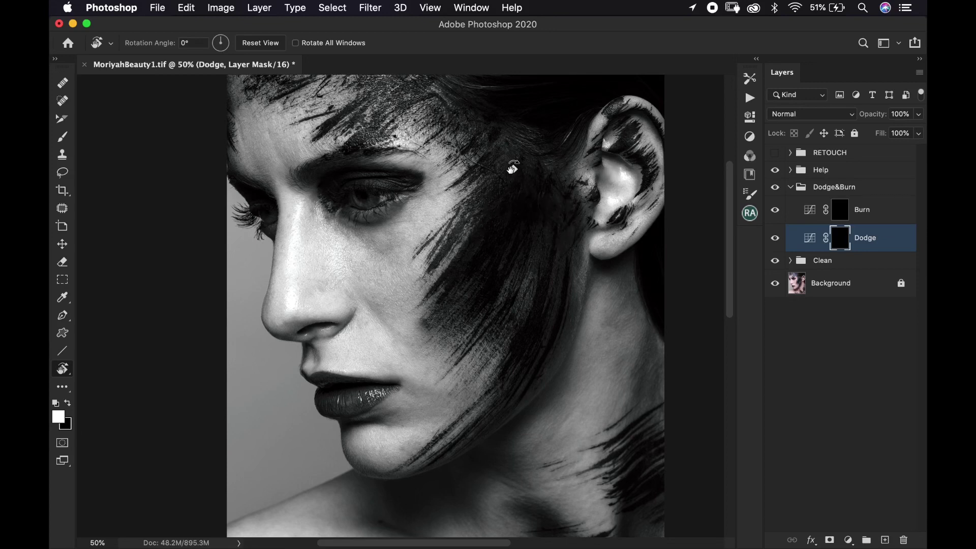
mouse_move(513, 168)
mouse_down()
mouse_move(448, 168)
mouse_move(472, 163)
mouse_move(442, 178)
mouse_move(417, 209)
mouse_move(473, 148)
mouse_move(580, 211)
mouse_move(578, 285)
mouse_move(588, 306)
mouse_move(563, 355)
mouse_move(516, 385)
mouse_move(508, 277)
mouse_up()
key(b)
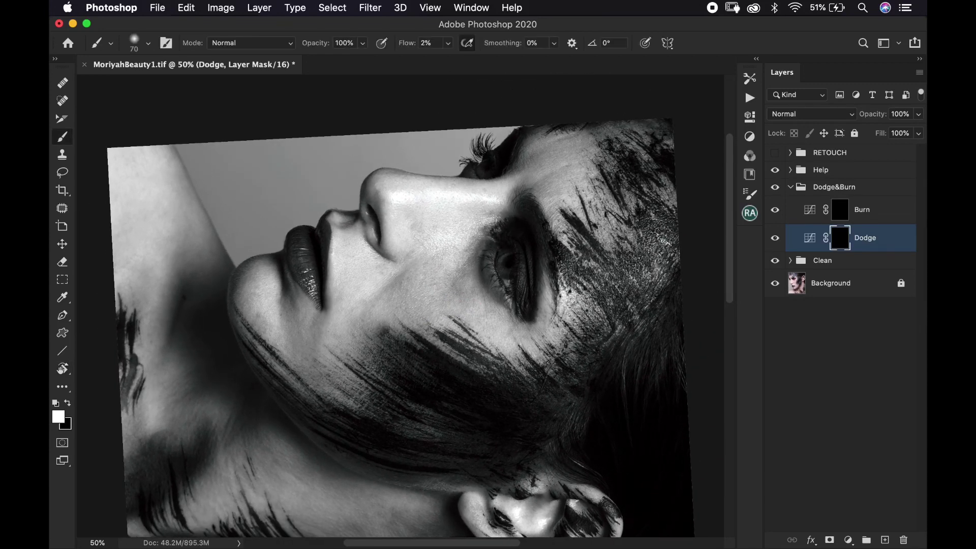
- Dodge the uneven patches on the cheek and beneath the eye on the Dodge mask, reducing the brush from 70 px to about 25 px
key(r)
mouse_move(584, 218)
mouse_down()
mouse_move(508, 167)
mouse_move(349, 203)
mouse_move(421, 167)
mouse_move(516, 230)
mouse_move(515, 254)
mouse_move(554, 160)
mouse_up()
key(b)
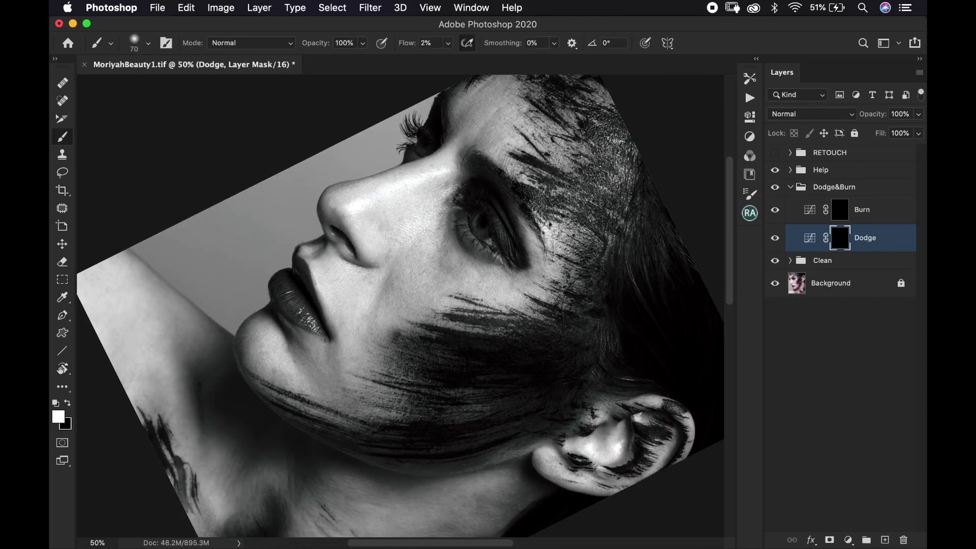
key(bracketleft)
key(bracketleft)
key(super+plus)
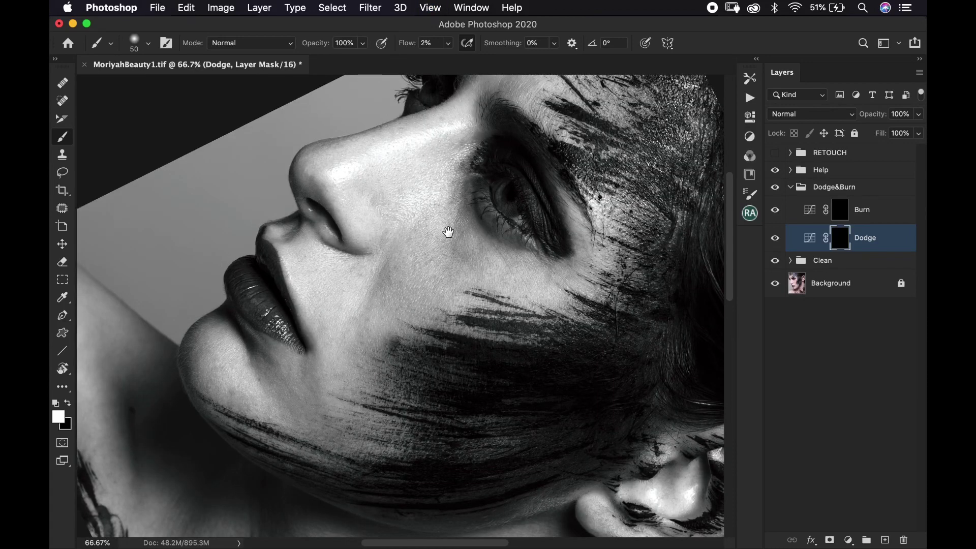
drag(449, 231, 428, 250)
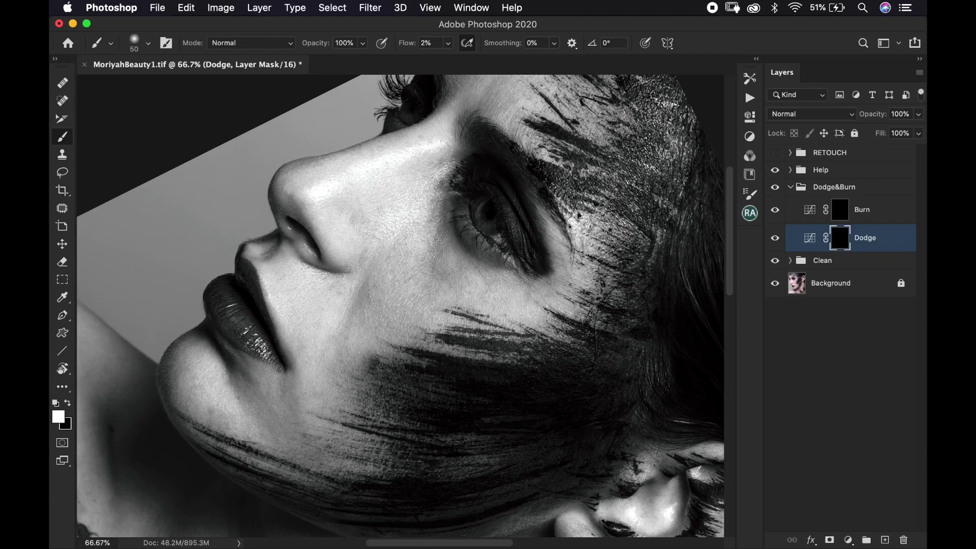
key(bracketleft)
key(bracketright)
key(bracketleft)
key(bracketleft)
key(bracketleft)
key(bracketleft)
key(bracketleft)
key(bracketright)
key(bracketleft)
key(bracketright)
key(bracketleft)
key(bracketright)
key(bracketleft)
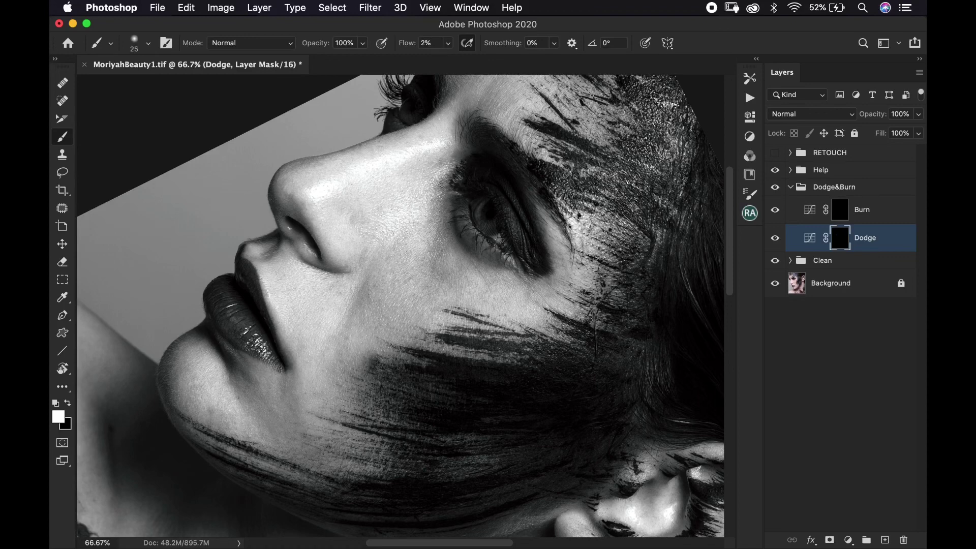
- Lighten the dark spots between the nose bridge and the inner eye corner on the Dodge mask, varying the brush size to suit each spot
key(bracketright)
drag(456, 152, 457, 154)
key(bracketleft)
drag(458, 158, 452, 159)
key(bracketleft)
key(bracketright)
key(bracketright)
key(bracketright)
key(bracketright)
key(bracketright)
key(bracketright)
key(bracketright)
key(bracketleft)
key(bracketleft)
key(bracketleft)
key(bracketleft)
key(bracketleft)
key(bracketleft)
key(bracketleft)
key(bracketleft)
key(bracketleft)
key(bracketright)
key(bracketright)
key(bracketleft)
- Dodge the fine uneven spots on the cheek under the eye at 100% zoom, starting with a 10 px brush and enlarging it to 45 px
key(super+plus)
key(bracketleft)
key(bracketleft)
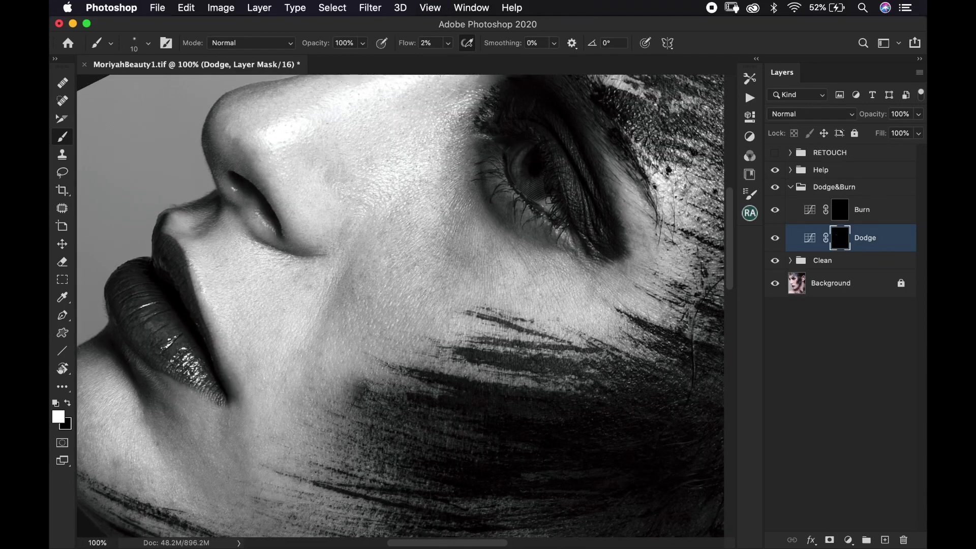
key(bracketleft)
key(bracketright)
key(bracketleft)
key(bracketright)
key(bracketright)
scroll(479, 213, right, 2)
key(bracketright)
key(bracketright)
key(bracketright)
key(bracketright)
key(bracketright)
key(bracketright)
key(bracketright)
key(bracketright)
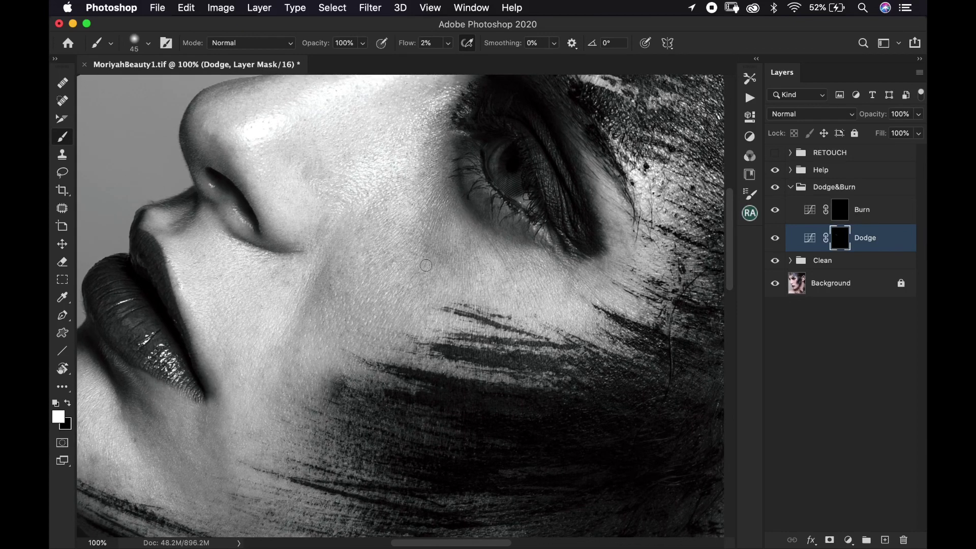
- Lighten the dark area beside the inner eye corner and nose at 66.67% zoom, reducing the brush to 25 px
key(super+minus)
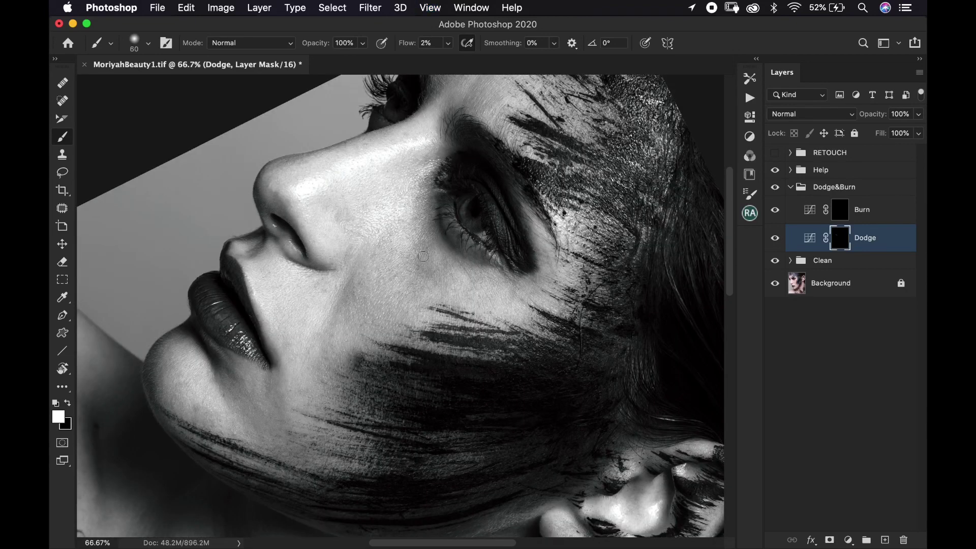
key(bracketleft)
key(bracketleft)
key(bracketleft)
key(bracketleft)
key(bracketleft)
key(bracketleft)
key(bracketleft)
key(bracketleft)
key(bracketright)
key(bracketright)
key(bracketright)
key(bracketleft)
drag(434, 195, 437, 190)
key(bracketleft)
scroll(423, 231, down, 3)
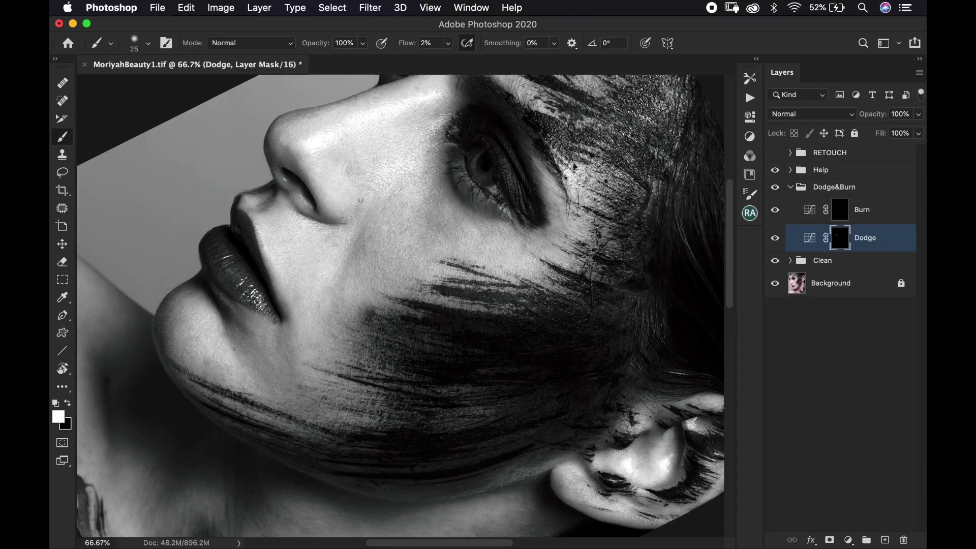
- Dodge the small dark spots around the inner eye corner at 100% zoom with a 15 px brush, enlarging it to 20 px
key(bracketleft)
scroll(381, 233, up, 2)
scroll(382, 233, right, 2)
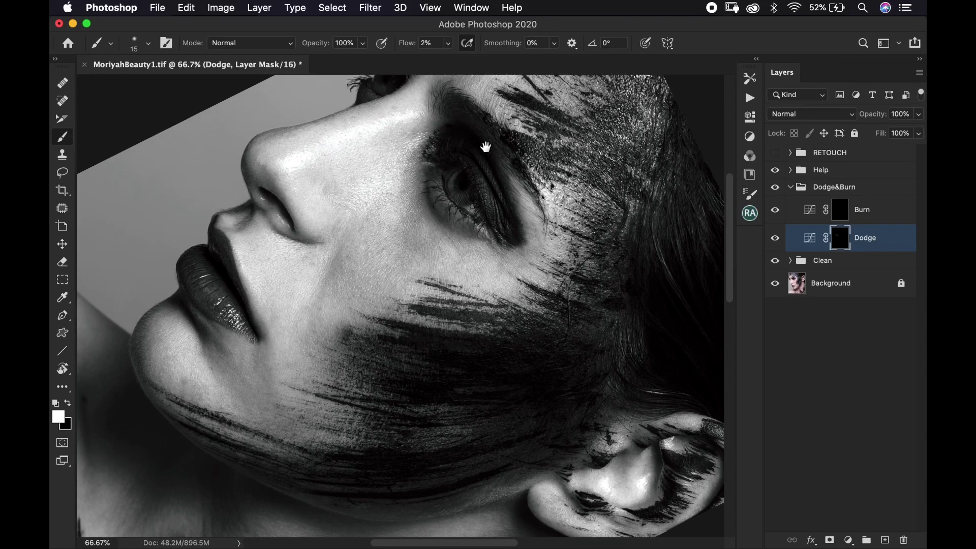
key(super+1)
scroll(428, 214, up, 3)
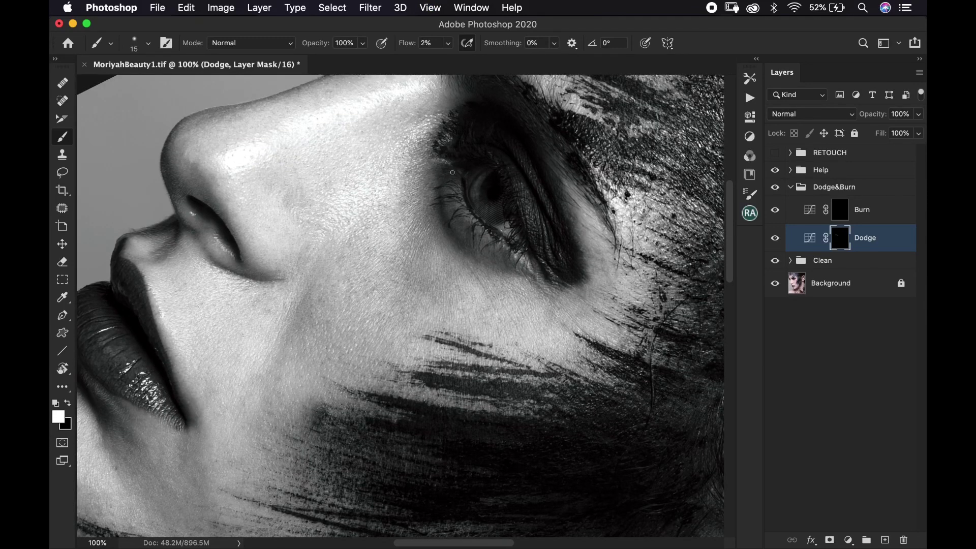
scroll(442, 203, up, 3)
scroll(443, 203, right, 1)
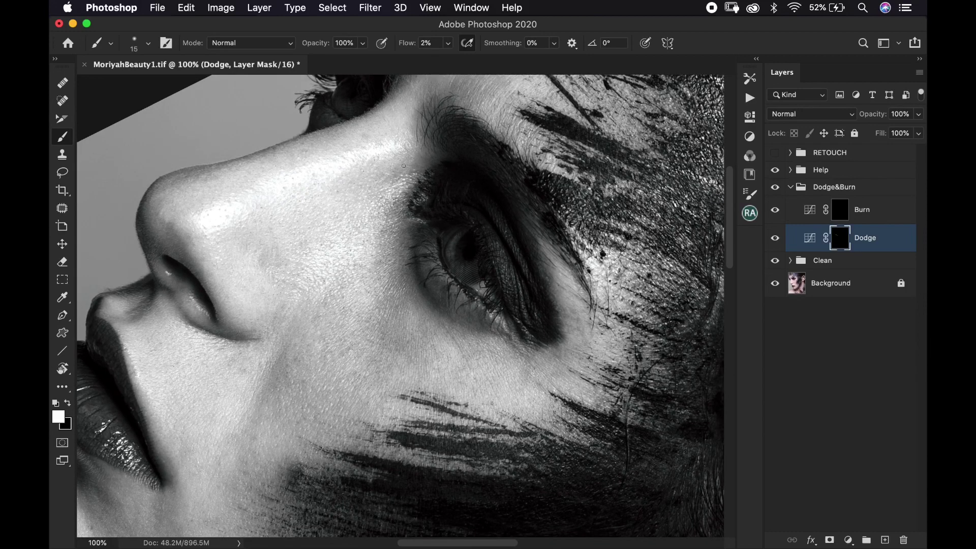
key(bracketright)
key(bracketright)
drag(432, 241, 405, 173)
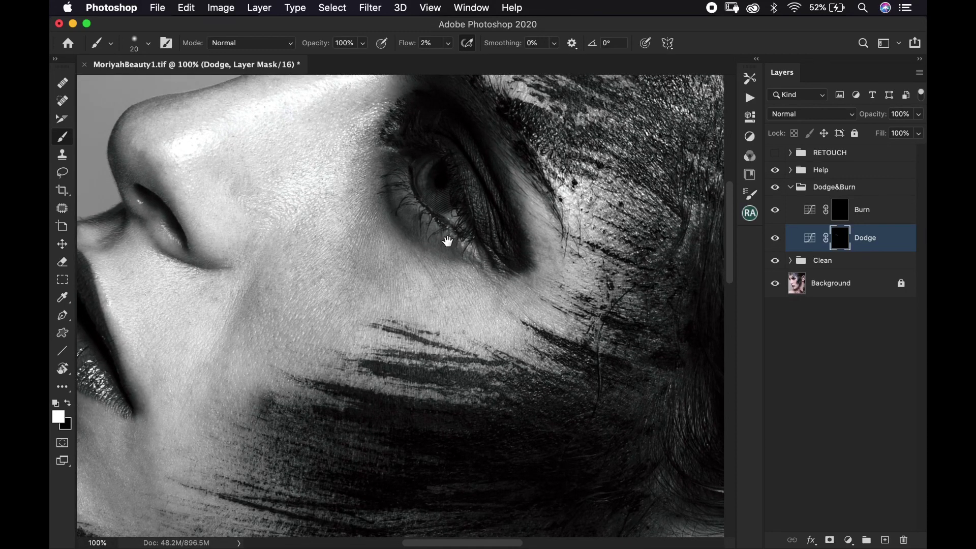
- Dodge the skin beneath the outer eye corner with a 25 px brush reduced to 15 px, rotating the canvas view to suit the strokes
scroll(447, 240, down, 3)
scroll(447, 240, right, 3)
key(bracketright)
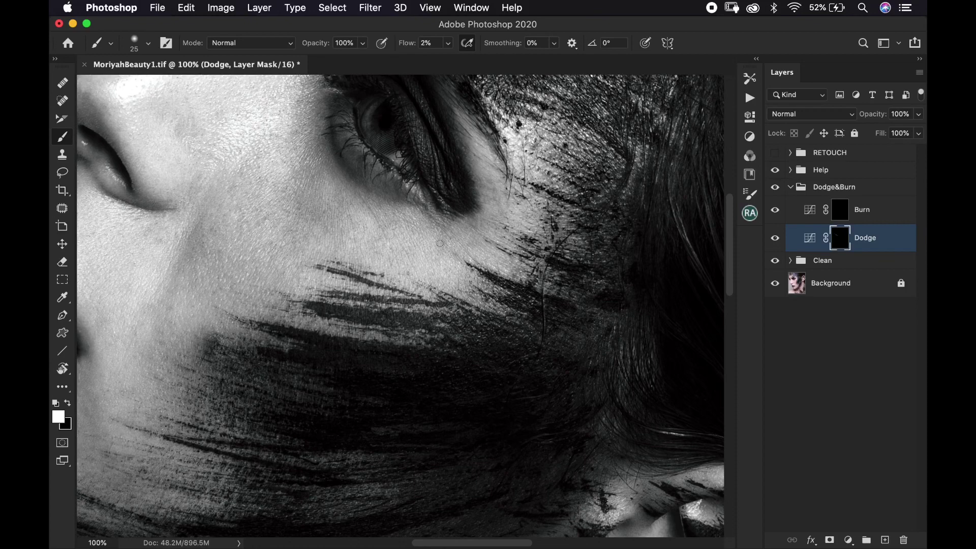
key(bracketleft)
key(r)
drag(437, 167, 549, 218)
key(super+minus)
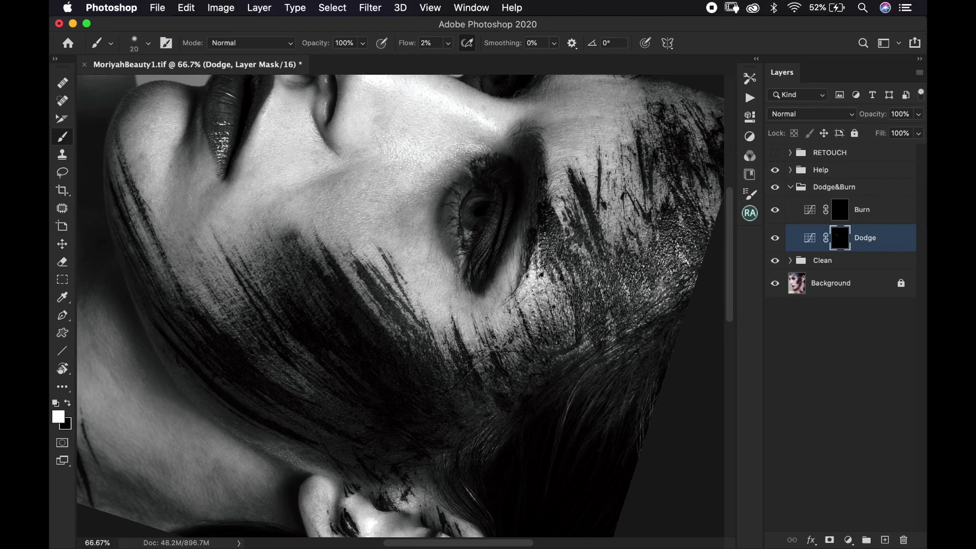
key(bracketleft)
key(r)
mouse_move(441, 258)
mouse_down()
mouse_move(510, 215)
mouse_move(407, 175)
mouse_move(563, 66)
mouse_up()
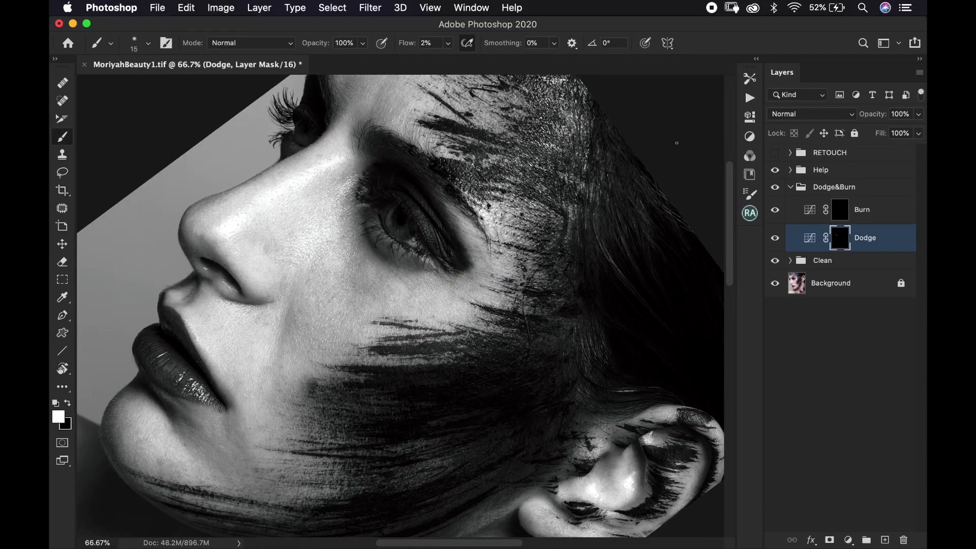
- Reset the canvas view rotation to 0° and compare the face with the Dodge layer hidden and shown
key(r)
click(272, 43)
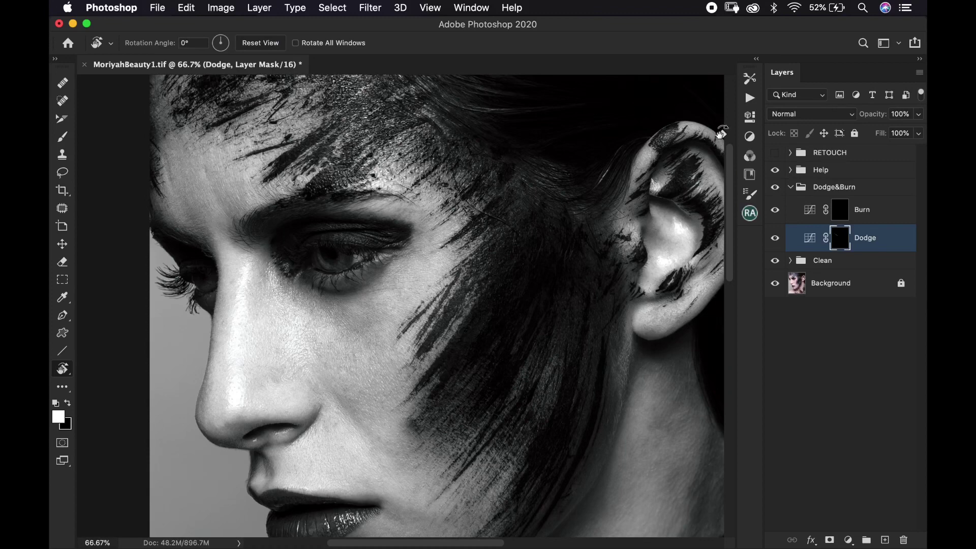
key(super+minus)
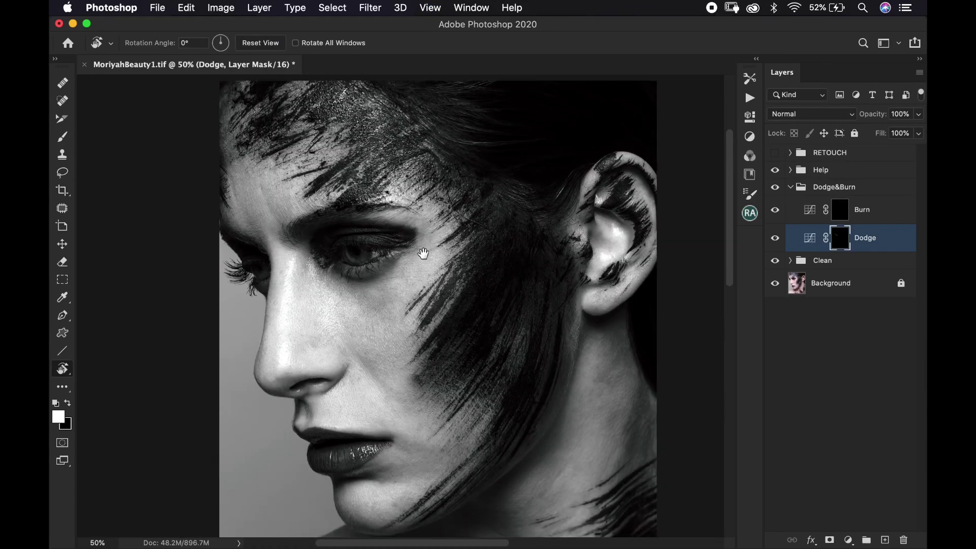
key(super+plus)
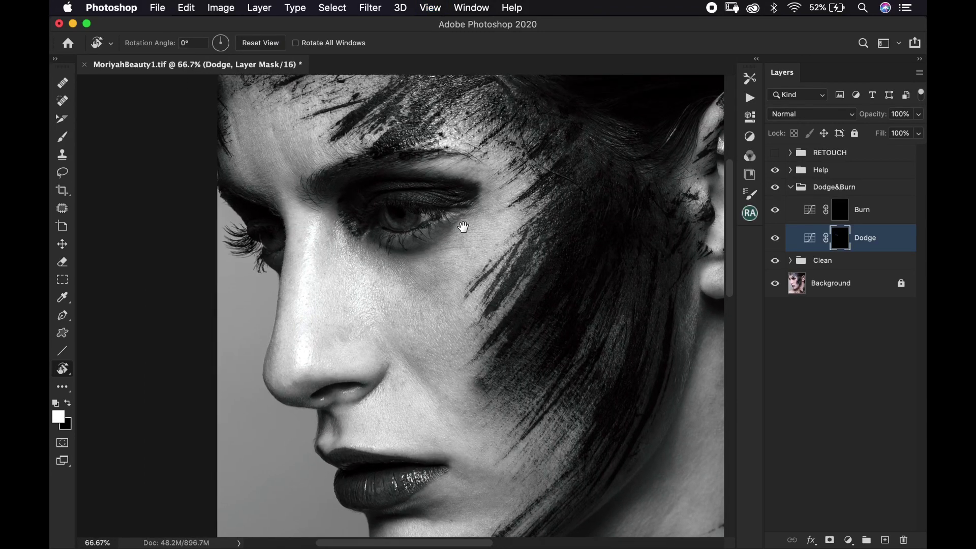
drag(462, 227, 466, 228)
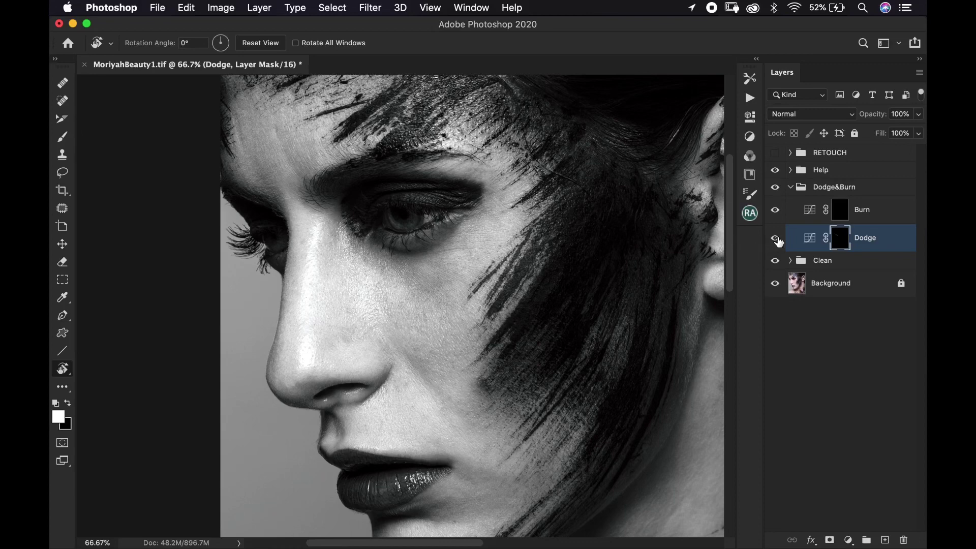
click(776, 238)
click(776, 239)
click(775, 238)
click(776, 239)
- Compare the eye and cheek at 100% zoom with the Dodge layer hidden and shown
key(super+1)
scroll(634, 239, left, 3)
scroll(634, 239, up, 1)
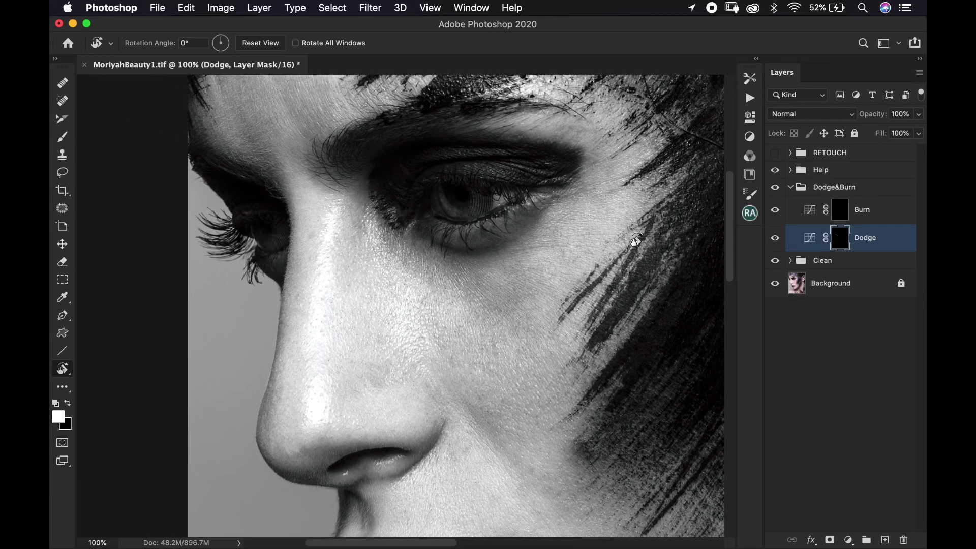
click(774, 238)
click(774, 239)
- Hide the Help group and compare the colour portrait with and without the Dodge layer, both at 100% and fitted to the window
click(774, 175)
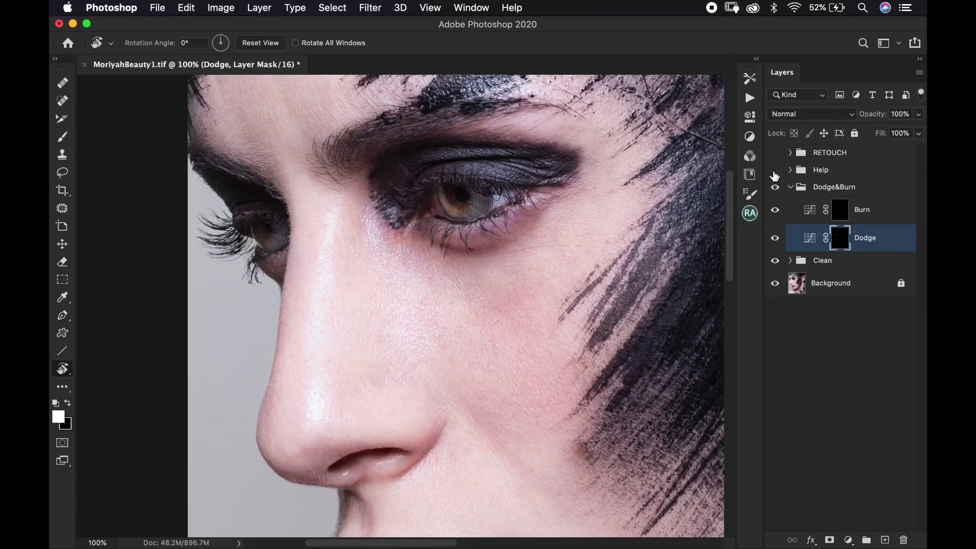
click(775, 239)
click(775, 238)
key(super+0)
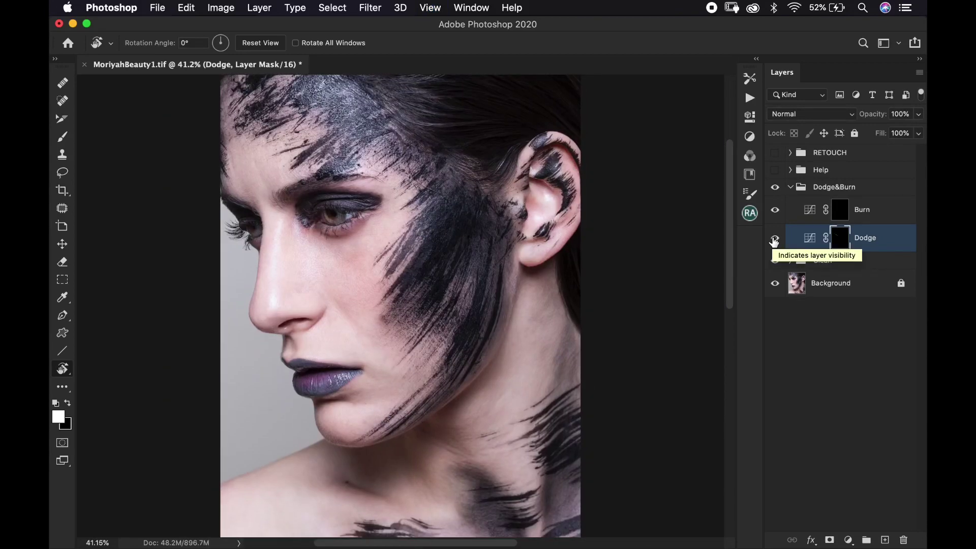
click(775, 239)
click(774, 240)
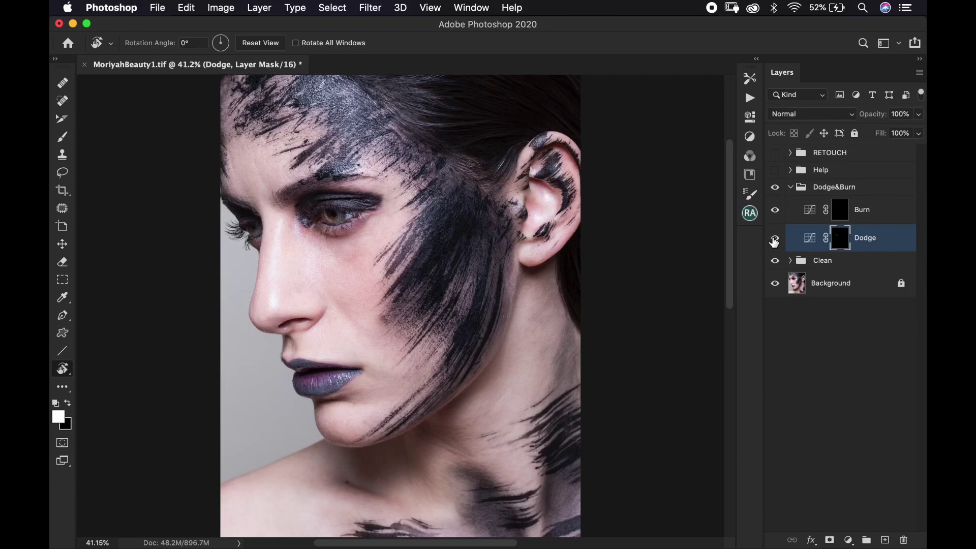
click(775, 240)
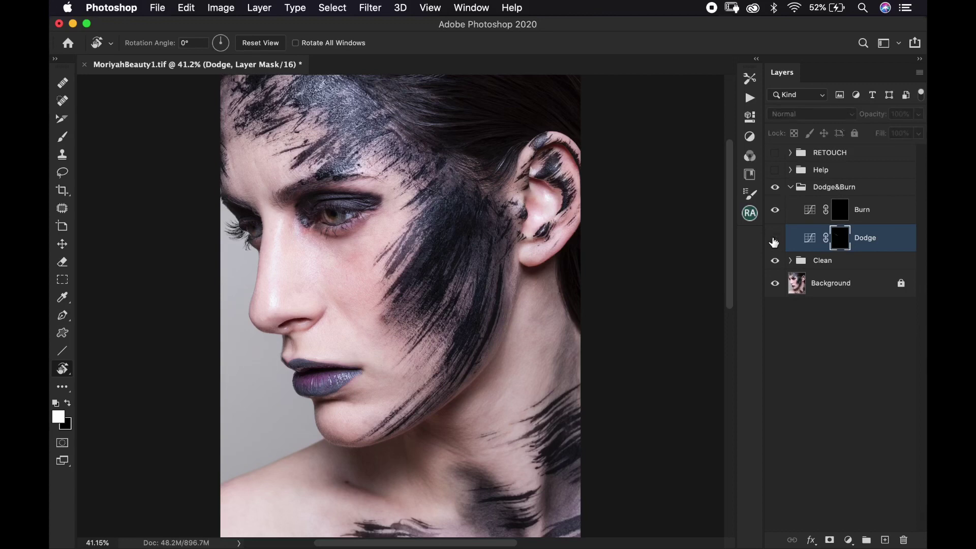
click(775, 240)
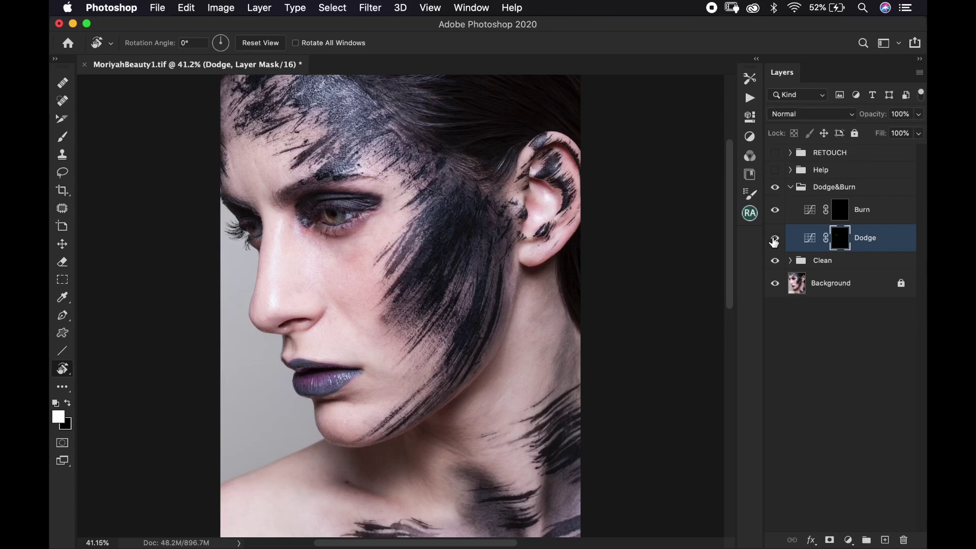
click(775, 240)
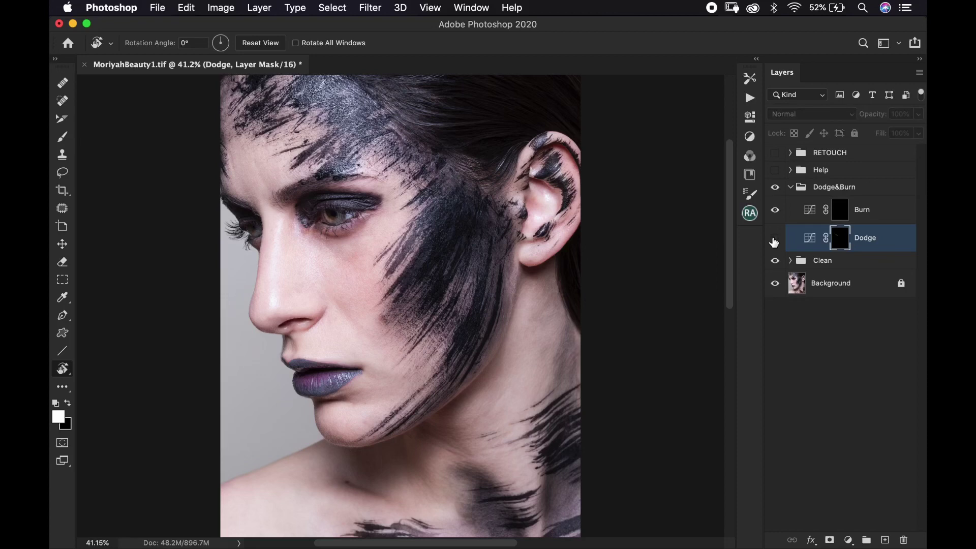
click(774, 240)
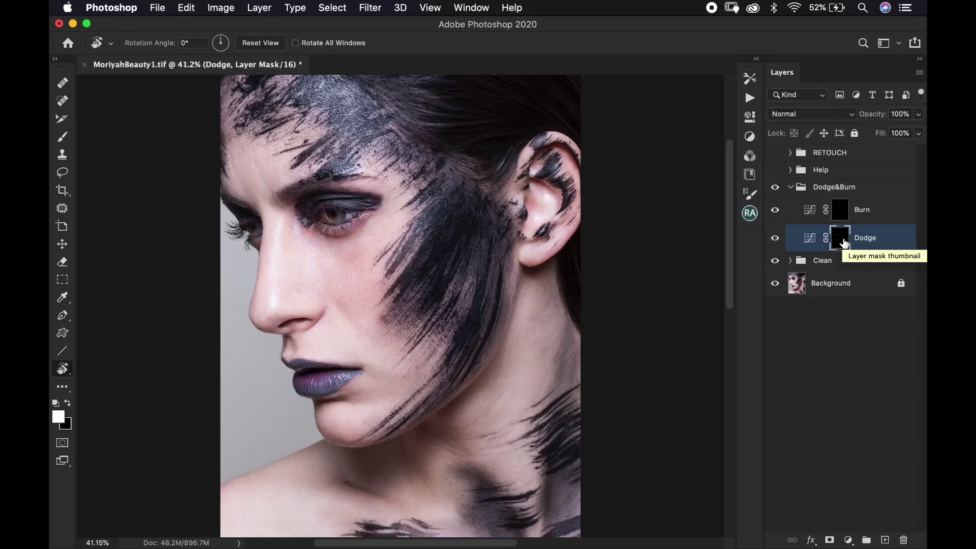
- Zoom in on the upper face at 66.67% and show the Help group again for the black-and-white view
key(super+plus)
key(super+plus)
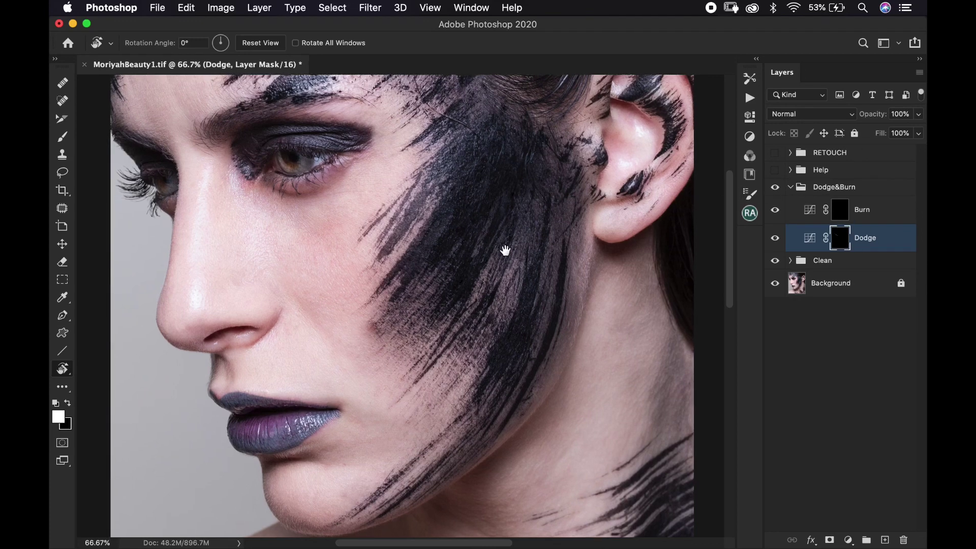
scroll(289, 124, up, 5)
scroll(290, 124, left, 5)
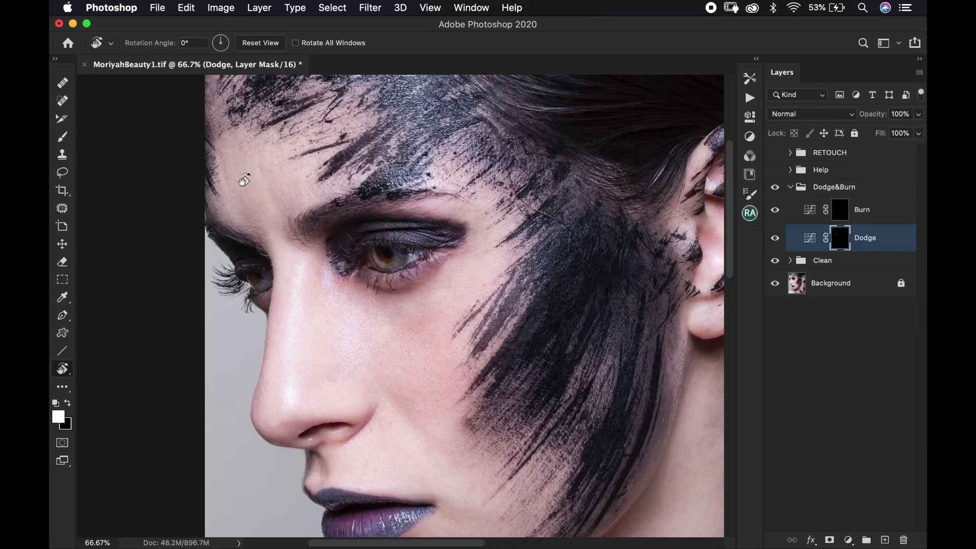
click(774, 170)
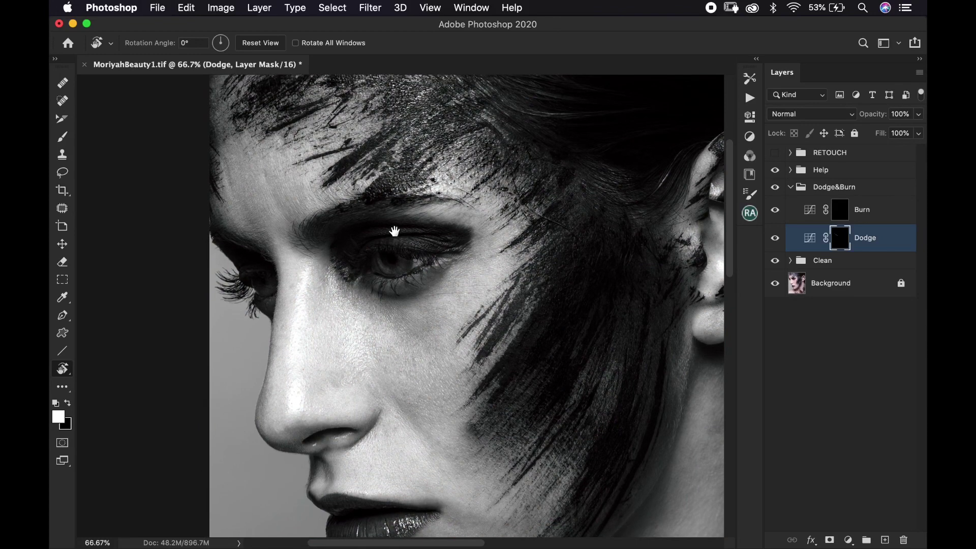
- Rotate the canvas view to 32° and dodge the forehead above the brows at 100% zoom, reducing the brush from 15 px
scroll(392, 224, up, 3)
scroll(392, 224, left, 5)
drag(429, 199, 452, 217)
key(super+1)
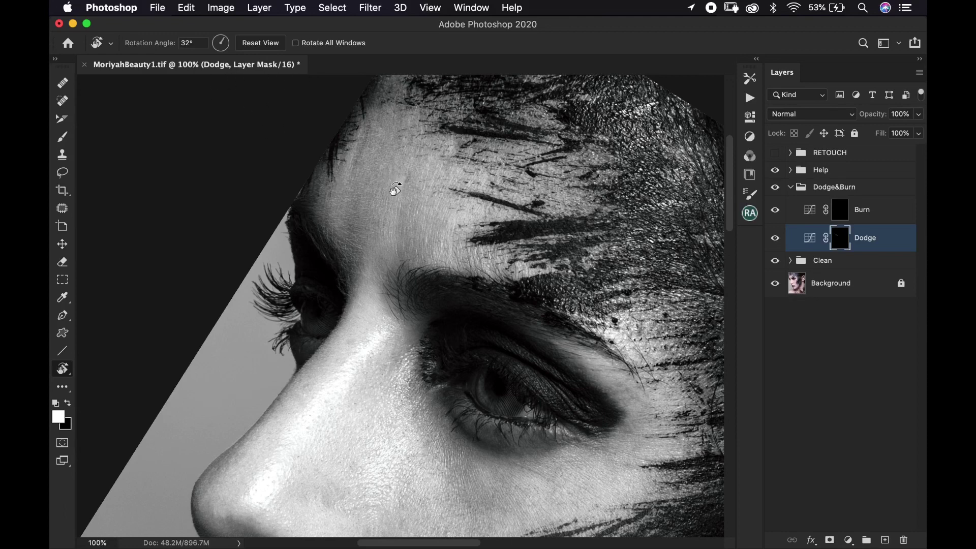
key(b)
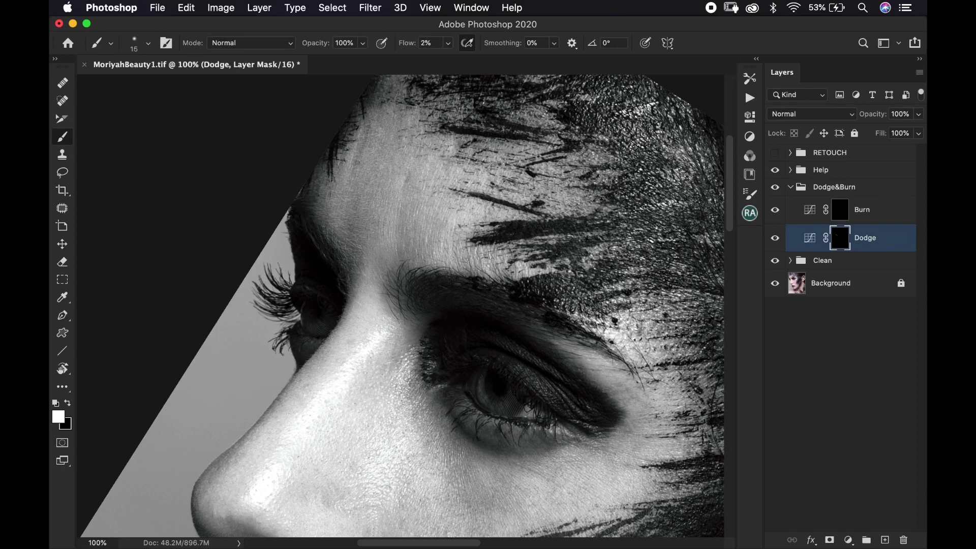
key(bracketleft)
key(bracketright)
key(bracketleft)
key(bracketleft)
key(bracketleft)
- Dodge the forehead between the brows and the hairline at 200% zoom with a 6 to 8 px brush
key(super+plus)
drag(328, 77, 380, 190)
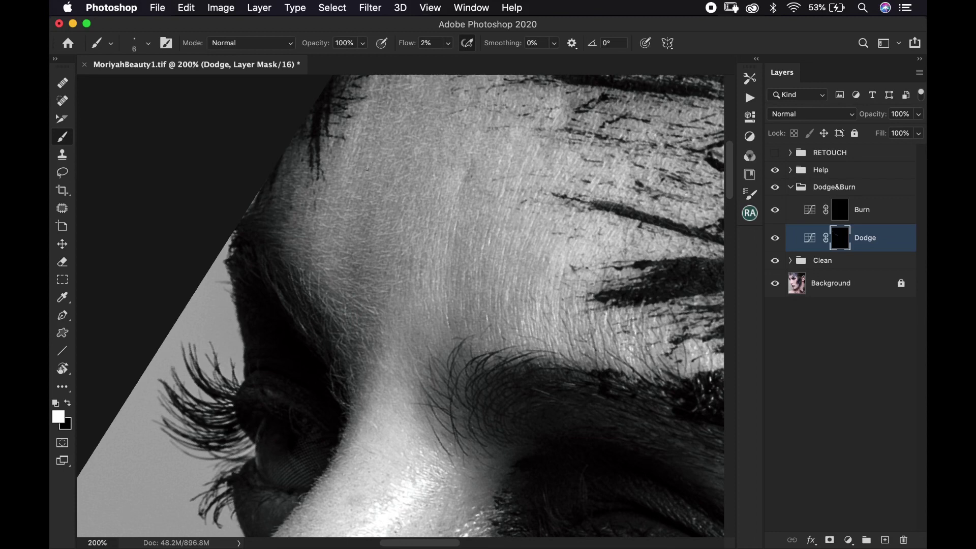
key(bracketright)
key(bracketleft)
scroll(370, 152, up, 3)
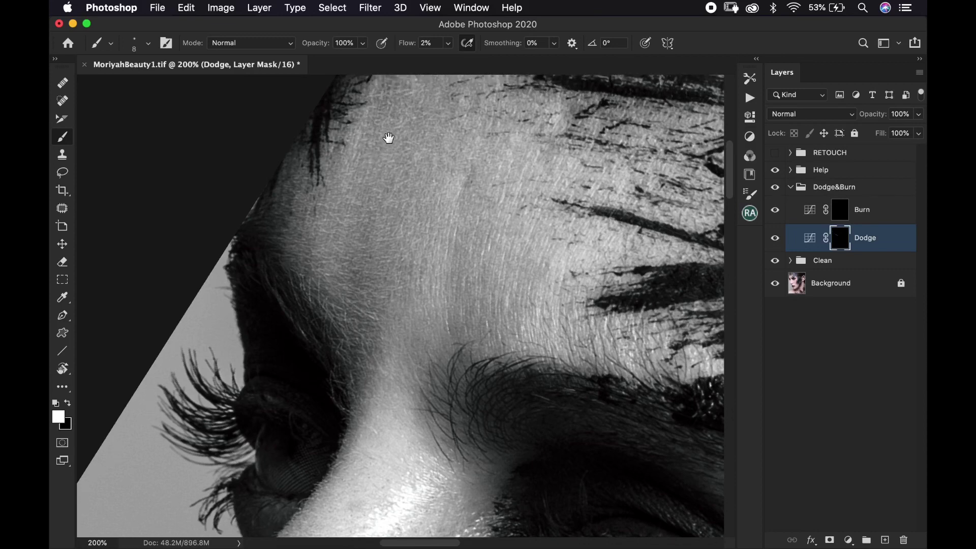
key(bracketleft)
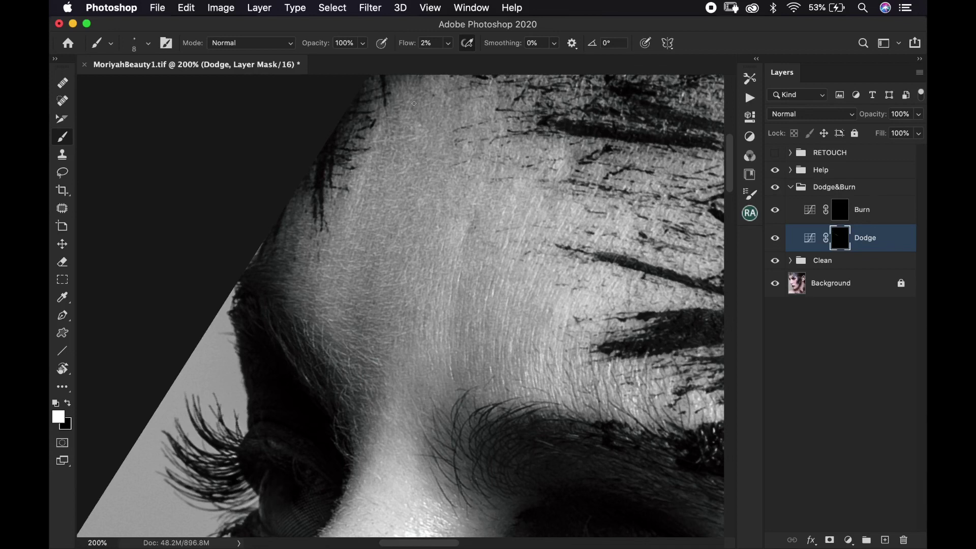
- Dodge the dark patches of the upper and central forehead, adjusting the brush between 7 and 10 px
click(421, 126)
key(bracketright)
scroll(467, 141, down, 2)
scroll(468, 142, left, 1)
key(bracketright)
key(bracketleft)
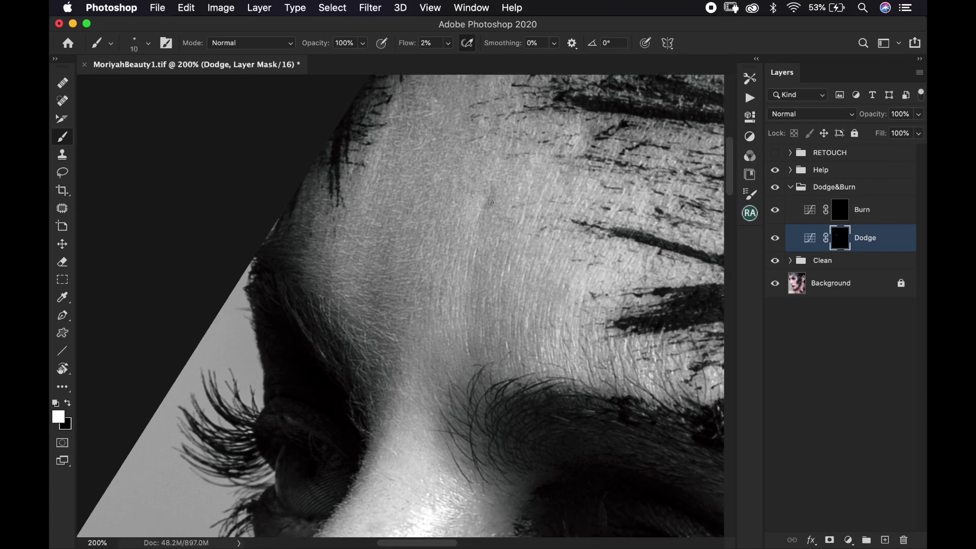
click(490, 202)
key(bracketleft)
key(bracketleft)
scroll(479, 246, down, 3)
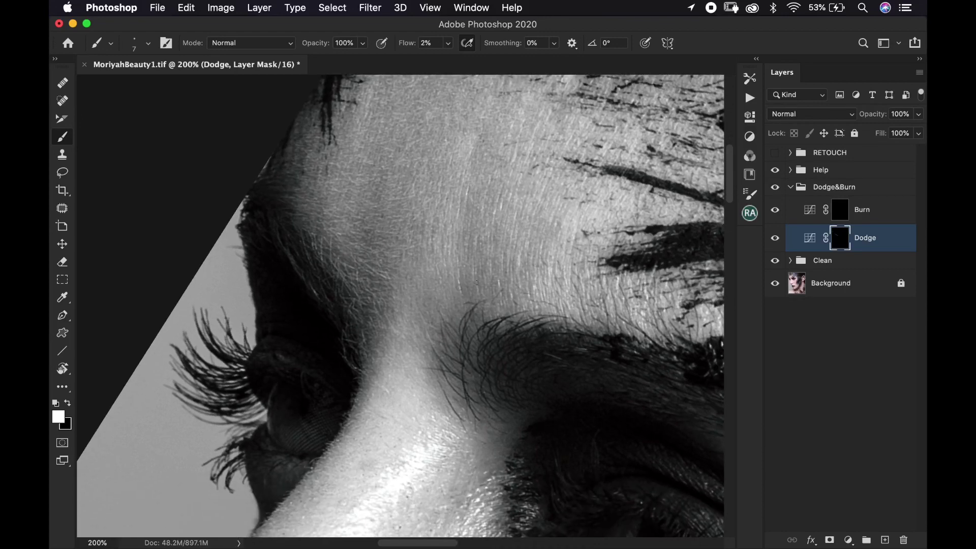
- Dodge the larger uneven areas of the forehead above the nose bridge, finishing with a 9 px brush
key(bracketright)
key(bracketright)
key(bracketright)
key(bracketright)
key(bracketright)
key(bracketright)
key(bracketright)
key(bracketleft)
key(bracketleft)
key(bracketleft)
key(bracketleft)
key(bracketleft)
key(bracketleft)
scroll(498, 145, up, 3)
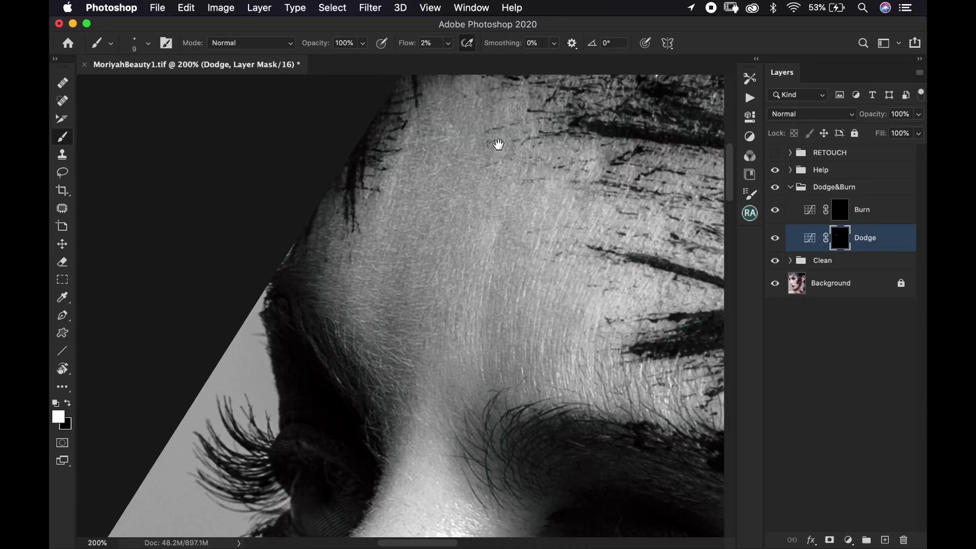
scroll(498, 145, up, 3)
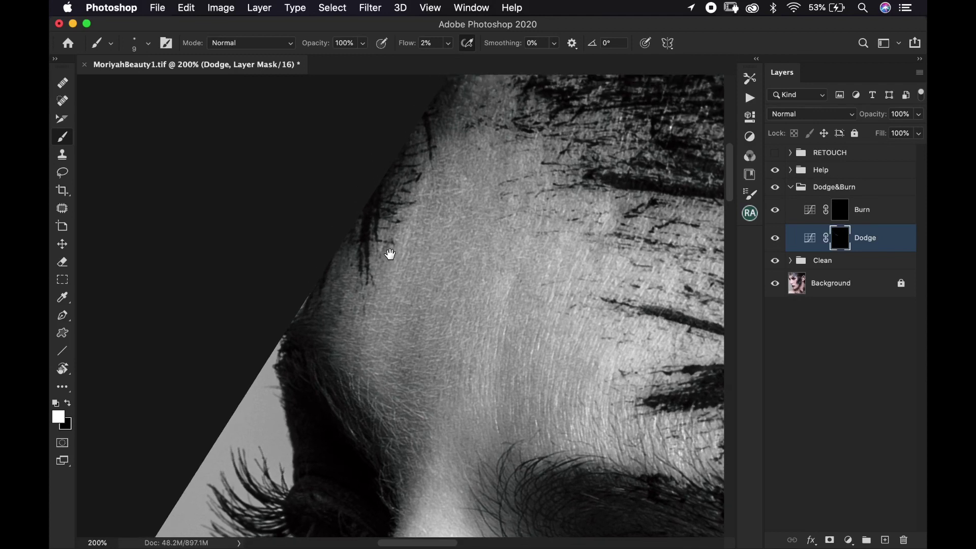
- Select the Burn layer mask and darken the bright spots on the forehead beside the hairline with a 10 to 15 px brush
click(793, 207)
key(bracketright)
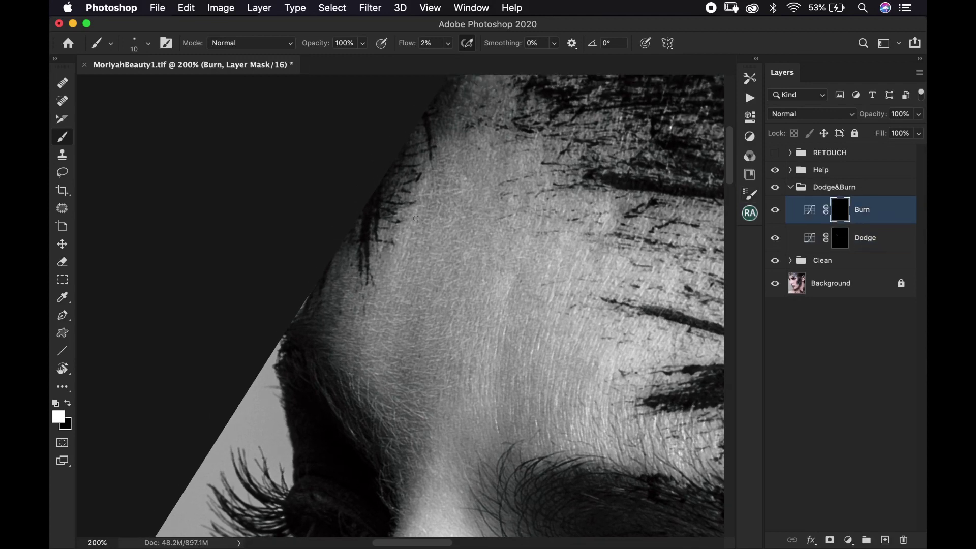
drag(416, 218, 412, 223)
key(bracketleft)
key(bracketright)
key(bracketright)
key(bracketright)
key(bracketleft)
scroll(421, 232, down, 3)
scroll(420, 232, right, 3)
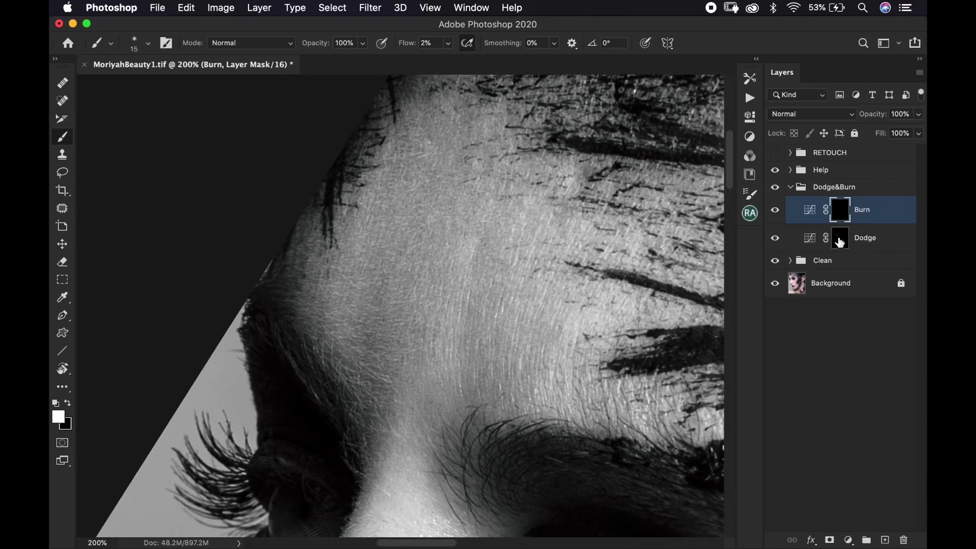
- Return to the Dodge layer mask and lighten the skin above the far brow, reducing the brush to 8 px
click(840, 243)
scroll(433, 218, down, 5)
scroll(433, 218, left, 2)
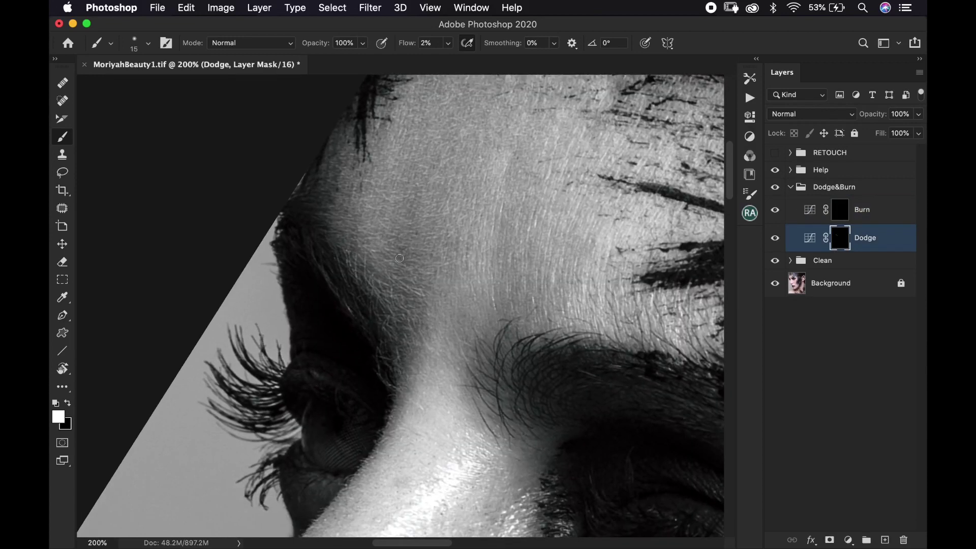
key(bracketleft)
key(super+minus)
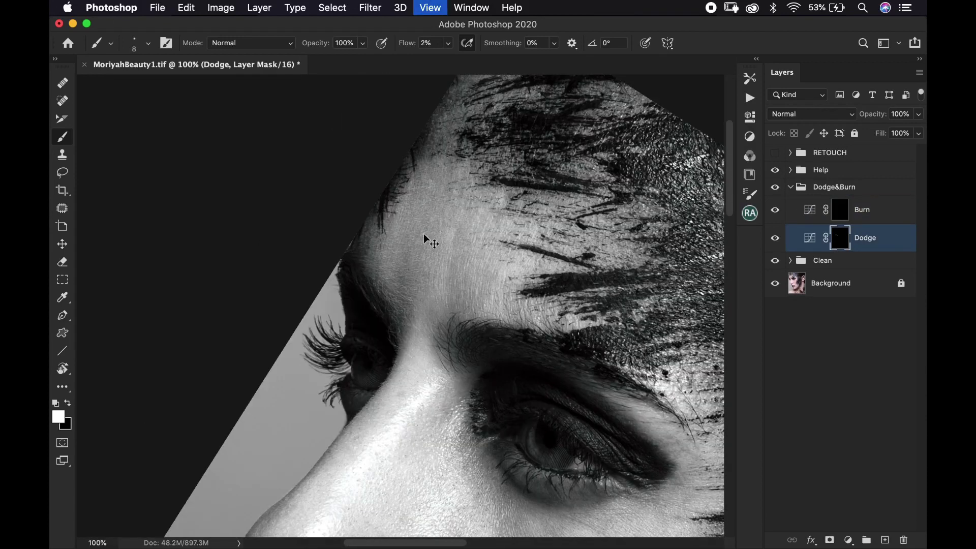
- Refine the forehead tones on the Dodge mask at 100% zoom, working with a 15 to 25 px brush
key(bracketright)
key(bracketright)
key(bracketright)
key(bracketright)
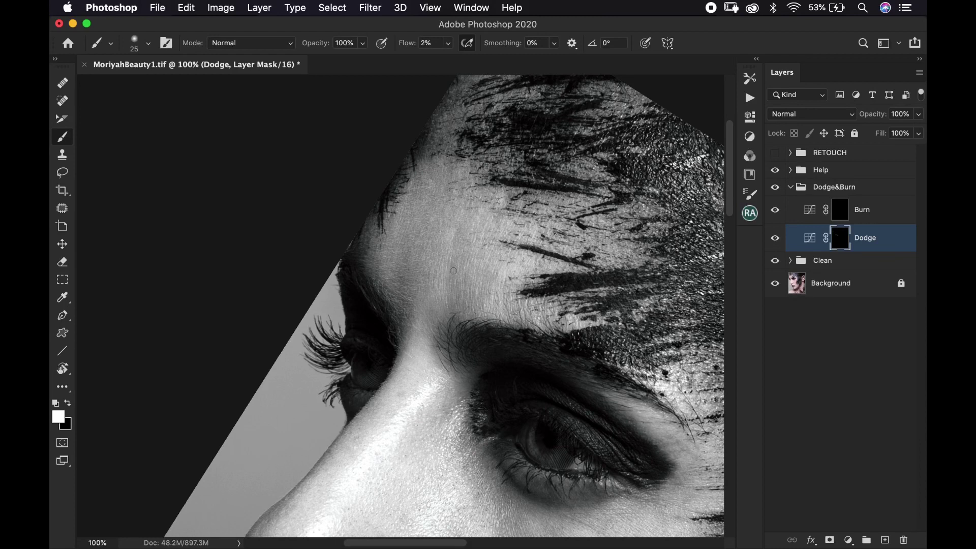
key(bracketleft)
key(bracketleft)
key(bracketleft)
key(bracketright)
key(bracketleft)
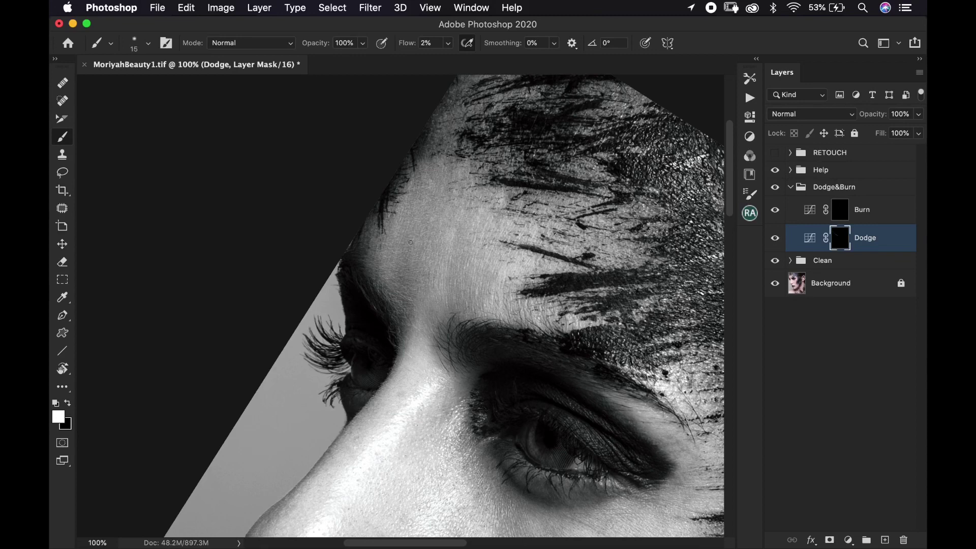
- Reset the canvas rotation to 0° and frame the neck below the ear at 66.67% zoom, ready to paint with the Brush tool
key(bracketright)
scroll(420, 247, down, 5)
scroll(420, 246, right, 4)
key(r)
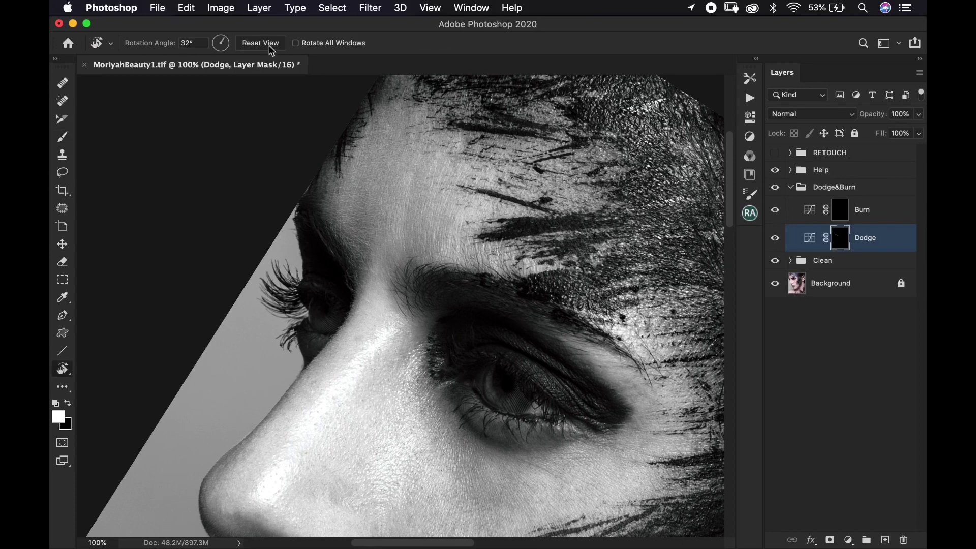
click(268, 43)
key(super+1)
key(super+minus)
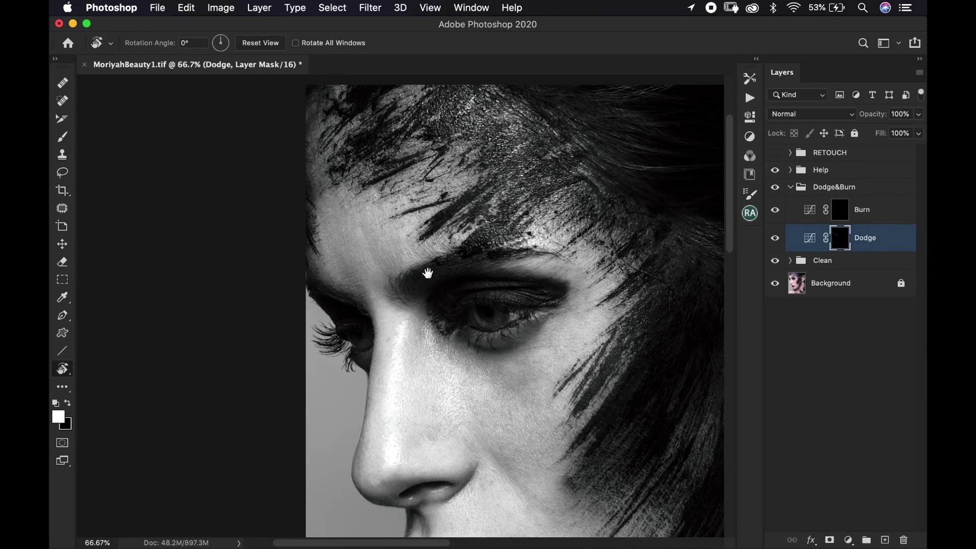
scroll(429, 272, down, 7)
scroll(429, 272, right, 4)
scroll(428, 229, down, 8)
scroll(416, 264, right, 4)
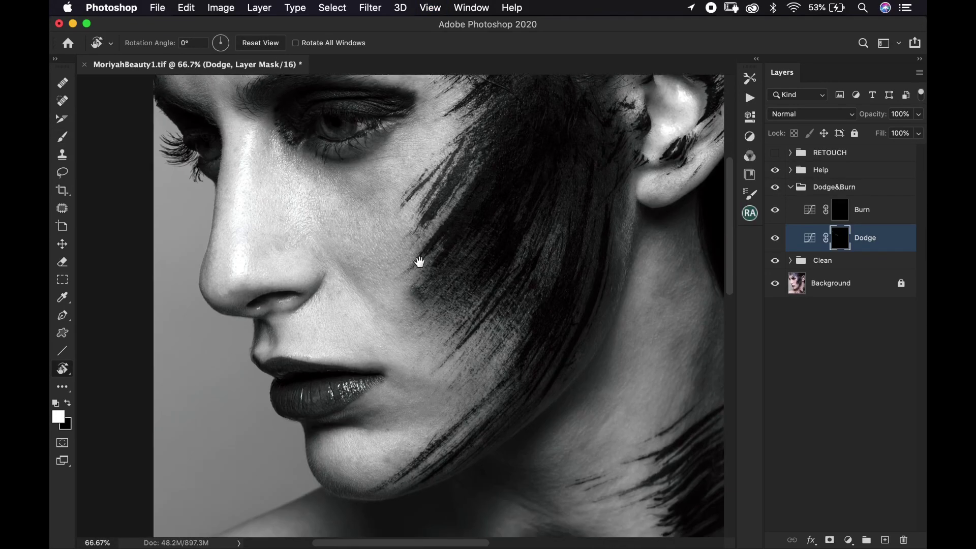
scroll(508, 139, right, 5)
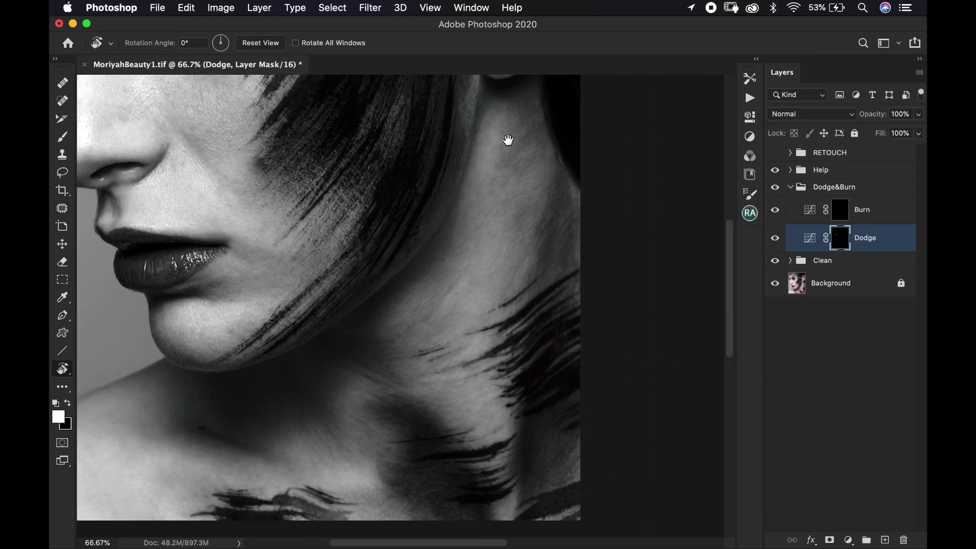
scroll(483, 204, up, 5)
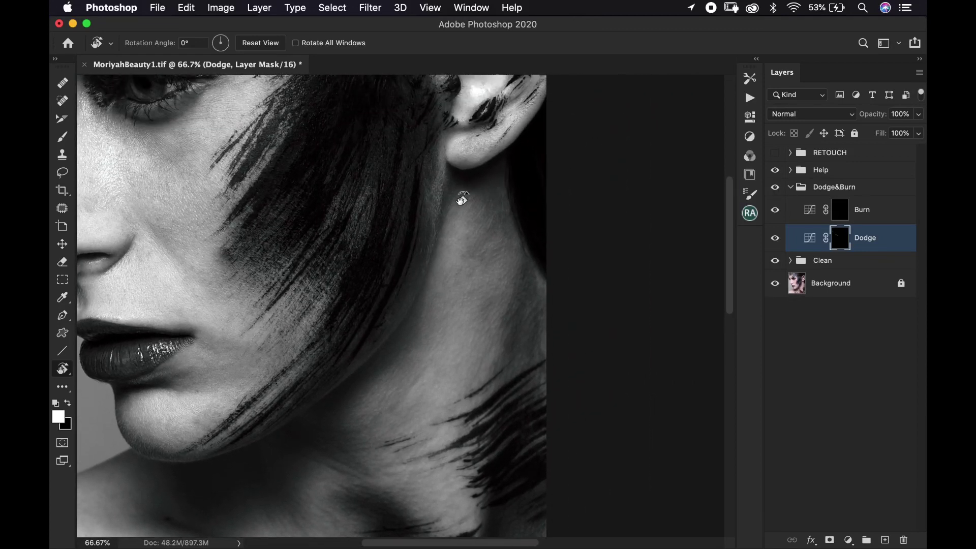
key(b)
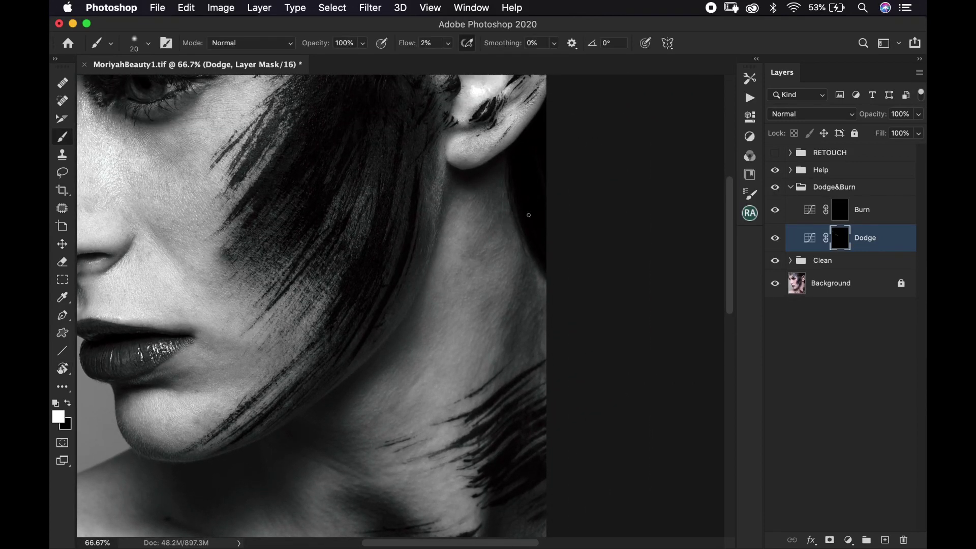
- Dodge the shadowed neck just below the earlobe with a soft brush of about 20 to 25 px, undoing the unwanted stroke
key(bracketright)
key(bracketright)
key(bracketright)
key(bracketleft)
key(bracketright)
key(bracketleft)
key(bracketleft)
key(bracketleft)
key(bracketright)
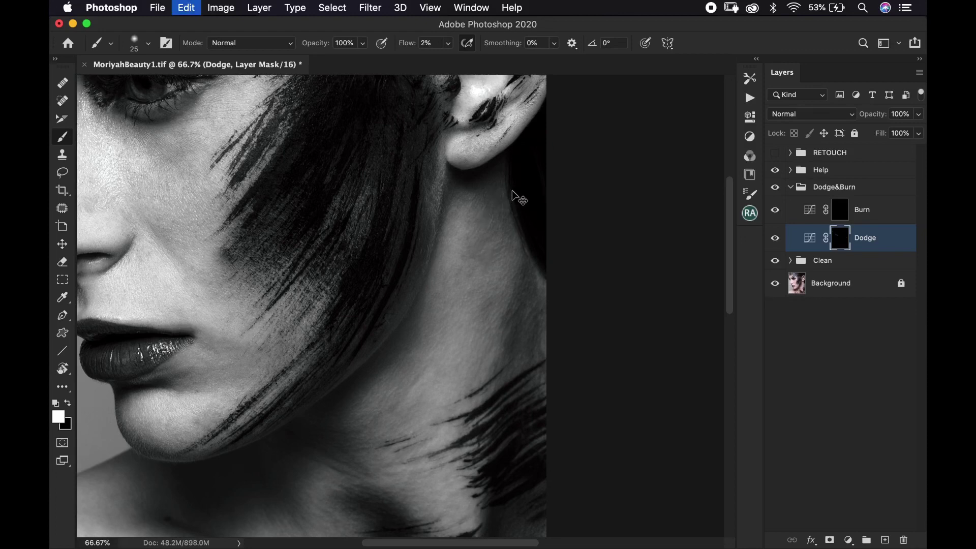
key(bracketleft)
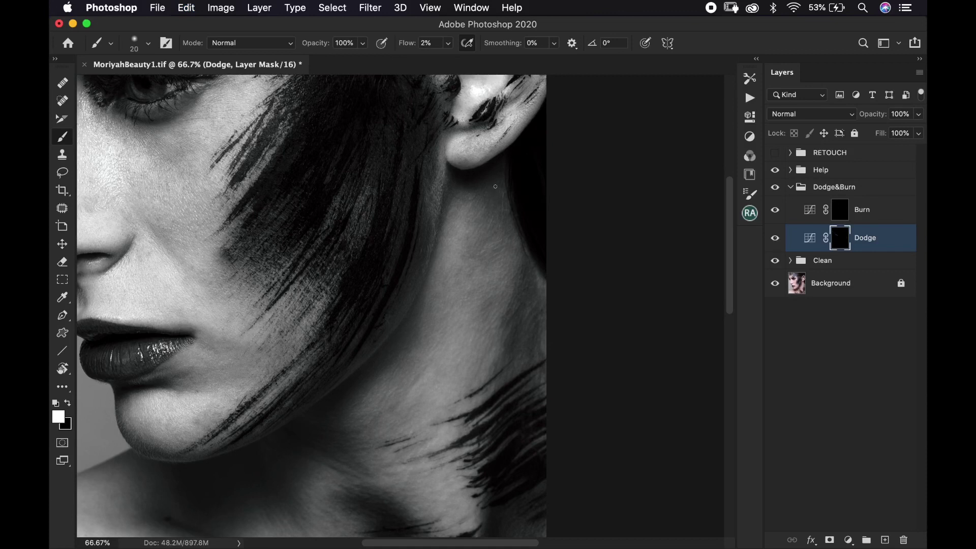
- Dodge the upper neck beneath the ear, enlarging the brush from 20 to 35 px for the broader patches
key(bracketright)
key(bracketright)
key(bracketleft)
key(bracketleft)
key(bracketright)
scroll(486, 244, down, 5)
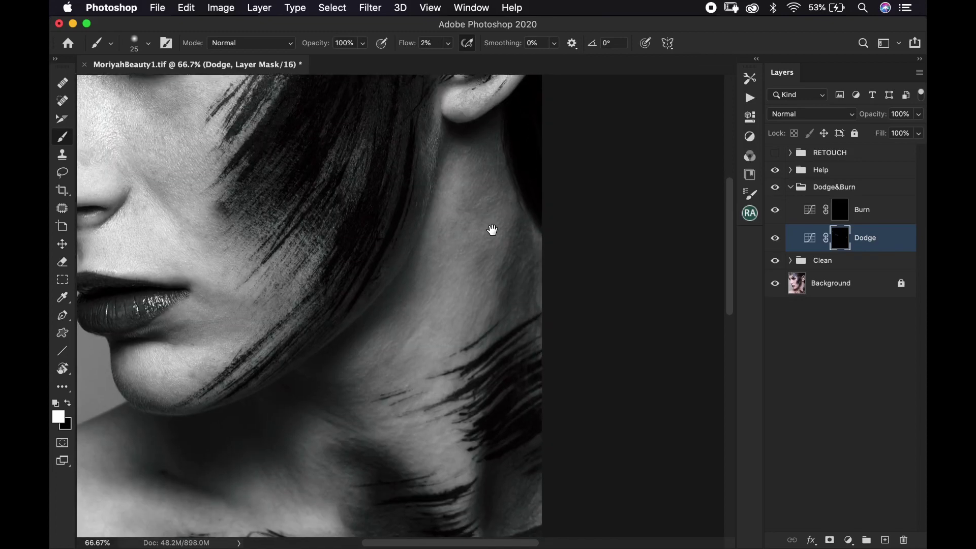
key(bracketright)
key(bracketright)
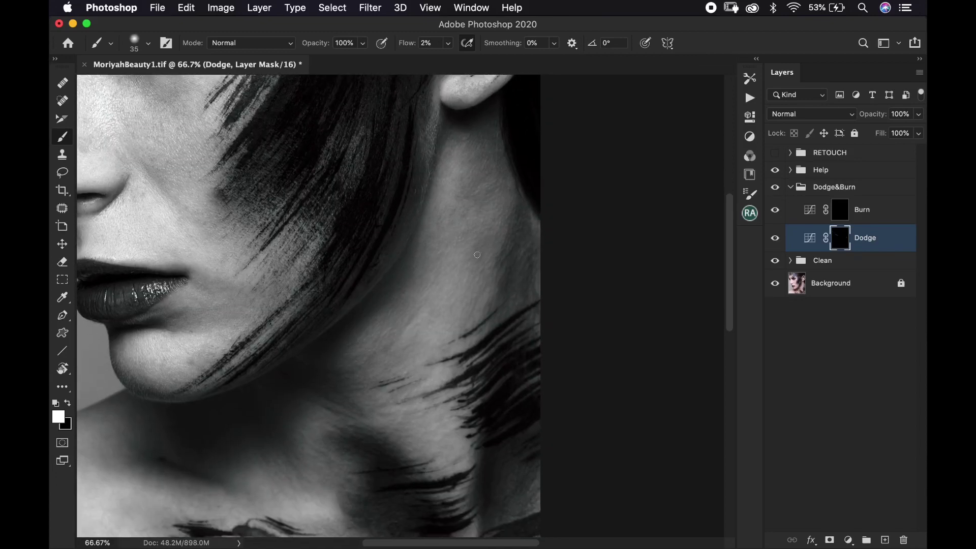
- Dodge the dark streaks on the back of the neck near the image edge with a 15 px brush
key(bracketleft)
key(bracketleft)
key(bracketleft)
key(bracketleft)
key(bracketright)
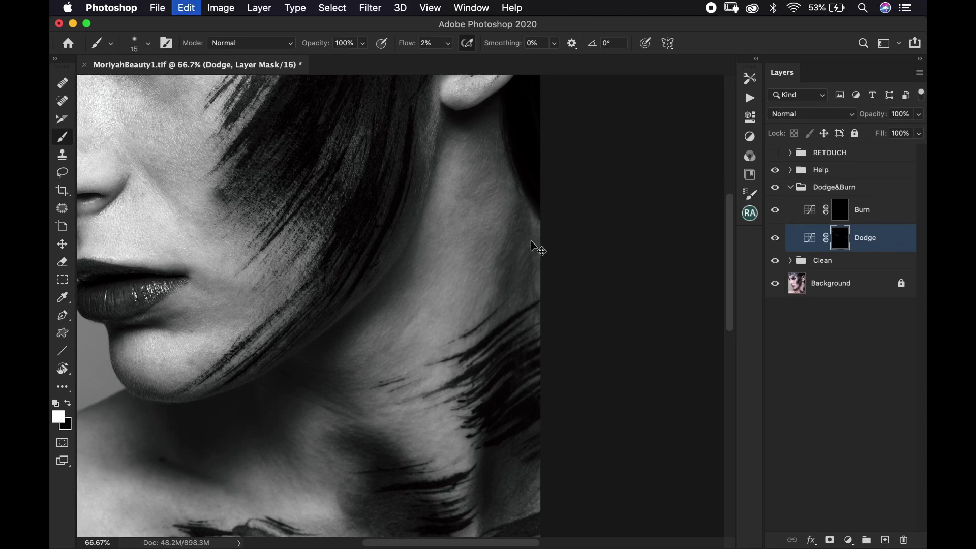
key(bracketleft)
key(bracketright)
scroll(457, 168, down, 3)
scroll(458, 167, right, 2)
key(bracketleft)
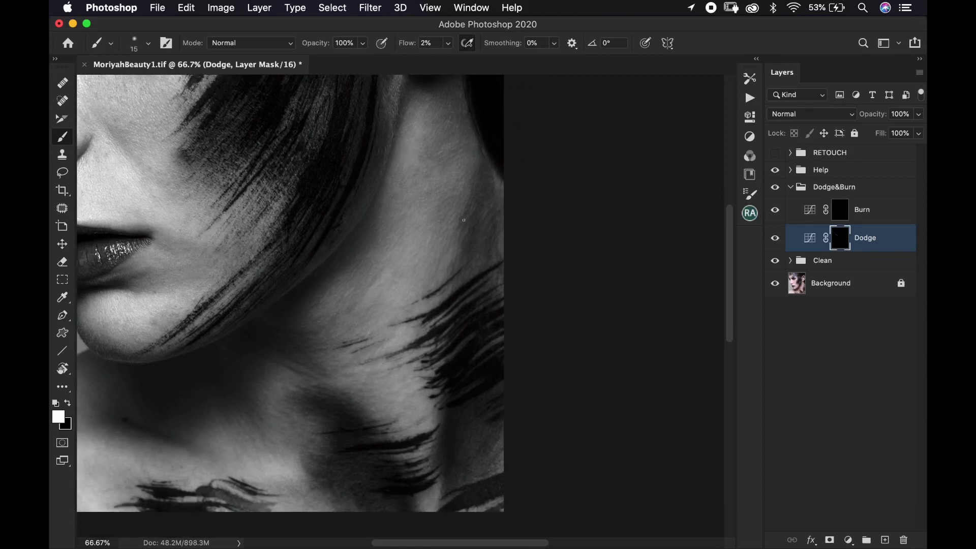
- Even out the side of the neck above the black paint strokes on the Dodge mask, varying the size and ending at 25 px
key(bracketright)
key(bracketright)
key(bracketleft)
key(bracketright)
key(bracketright)
key(bracketleft)
key(bracketright)
key(bracketleft)
key(bracketleft)
key(bracketleft)
key(bracketright)
key(bracketright)
key(bracketright)
key(bracketright)
key(bracketright)
key(bracketright)
key(bracketleft)
key(bracketleft)
key(bracketleft)
key(bracketleft)
scroll(481, 239, up, 2)
scroll(493, 246, left, 2)
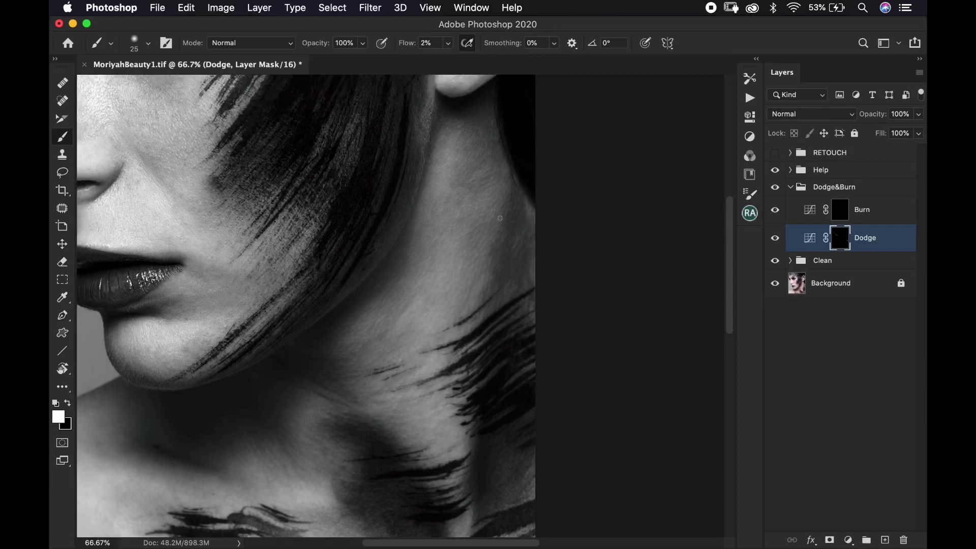
- Dodge the middle of the neck below the ear with a 35 px brush
key(bracketright)
key(bracketright)
scroll(508, 222, up, 5)
scroll(516, 244, left, 3)
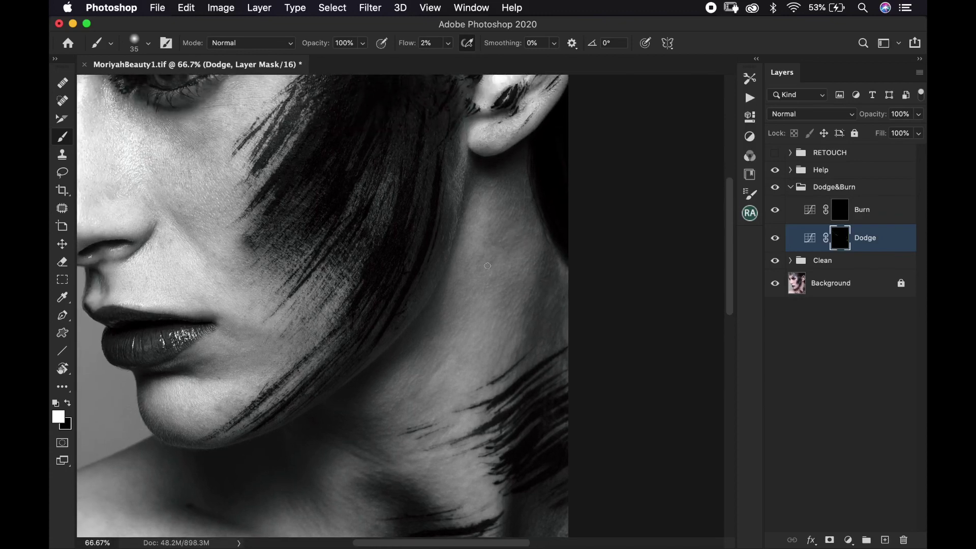
scroll(498, 241, down, 8)
scroll(498, 241, left, 4)
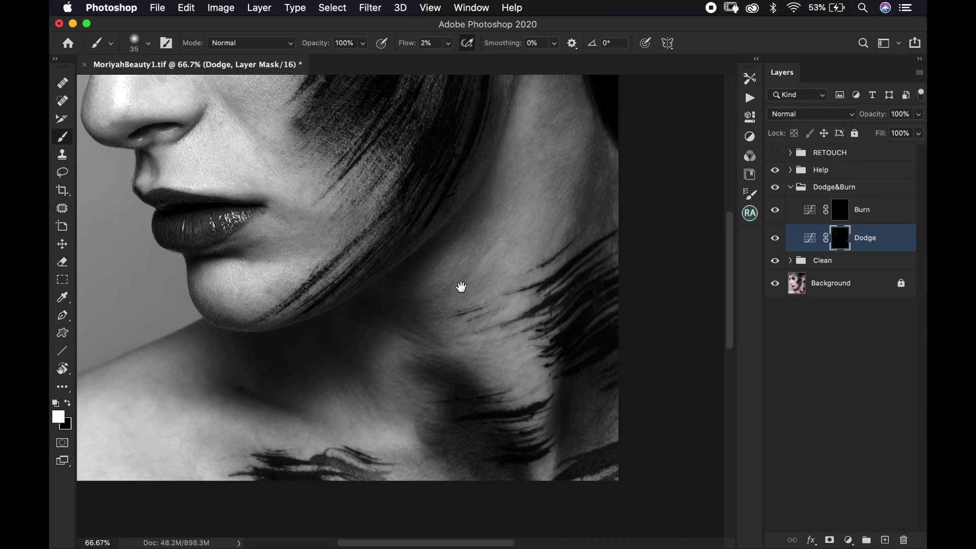
- Dodge the lower neck between the jawline and the paint strokes with a 20 to 25 px brush
scroll(459, 286, down, 4)
scroll(460, 285, right, 1)
key(bracketleft)
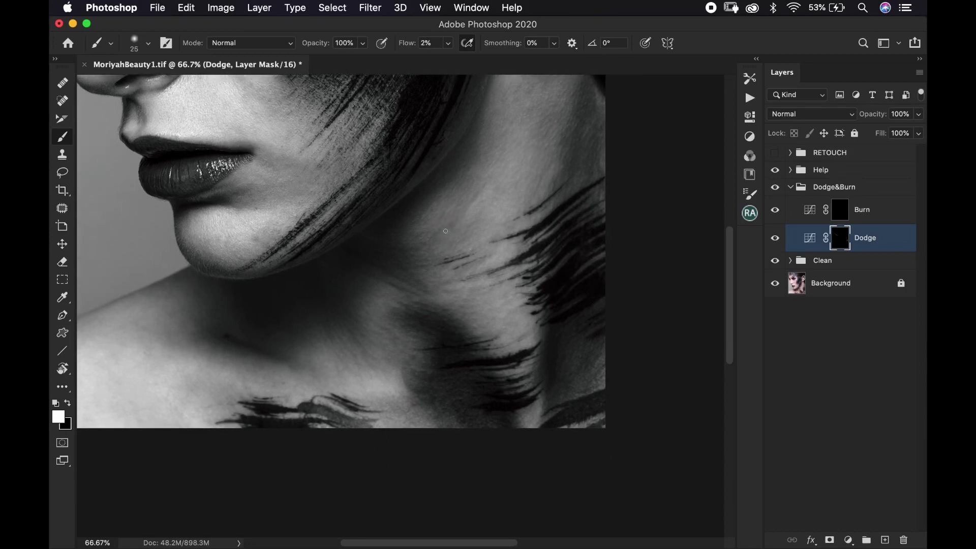
key(bracketleft)
key(bracketright)
key(bracketleft)
scroll(468, 233, up, 3)
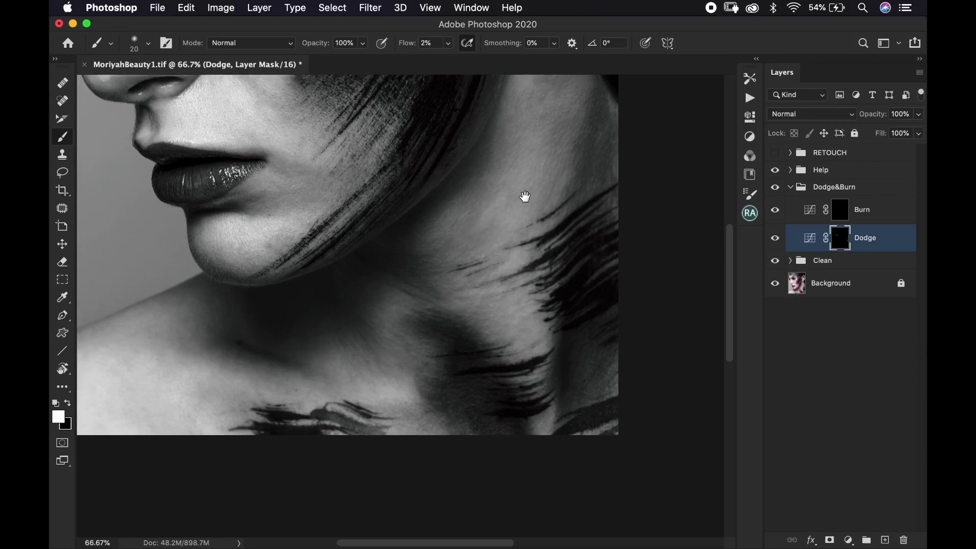
- Lighten the neck along the jawline with a 35 px brush, reducing it to 20 px for finer patches
key(bracketright)
key(bracketright)
key(bracketright)
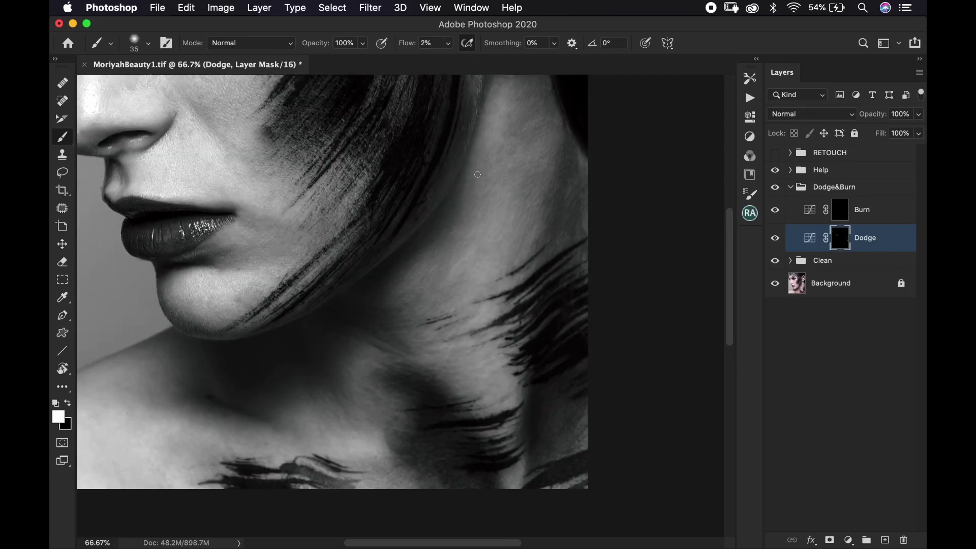
key(bracketleft)
key(bracketleft)
- Rotate the canvas view so the jawline runs nearly horizontal and dodge the throat above the collarbone with a 25 px brush
drag(481, 177, 525, 209)
mouse_move(485, 379)
mouse_down()
mouse_move(479, 277)
mouse_move(548, 256)
mouse_move(525, 264)
mouse_move(499, 229)
mouse_move(564, 207)
mouse_move(582, 327)
mouse_move(561, 390)
mouse_up()
key(r)
key(b)
drag(495, 300, 455, 184)
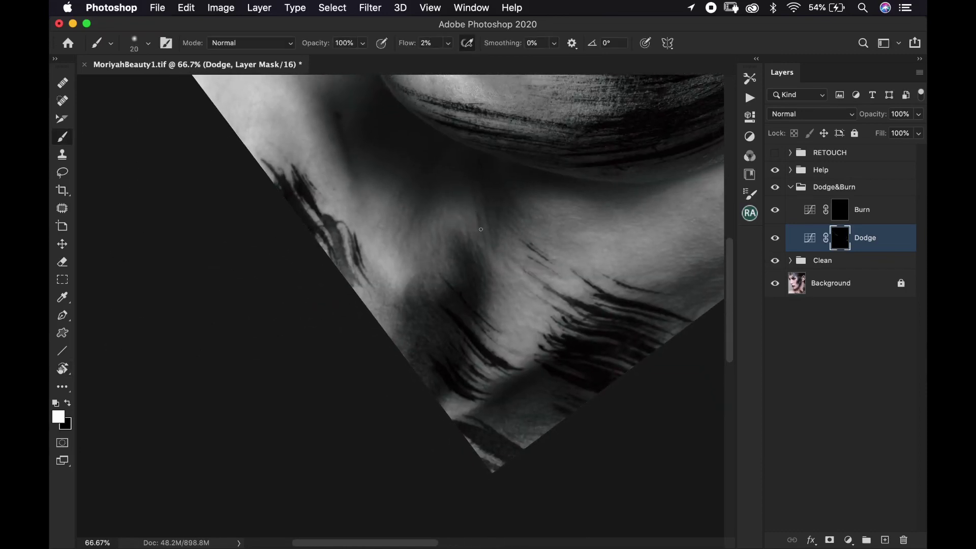
key(bracketright)
mouse_move(442, 237)
mouse_down()
mouse_move(438, 230)
mouse_move(438, 253)
mouse_up()
- Smooth the shadow transitions between the throat and the chest on the Dodge mask, finishing with a 20 px brush
key(bracketleft)
key(bracketright)
key(bracketright)
key(bracketleft)
key(bracketleft)
scroll(465, 227, left, 3)
scroll(465, 227, up, 2)
key(bracketright)
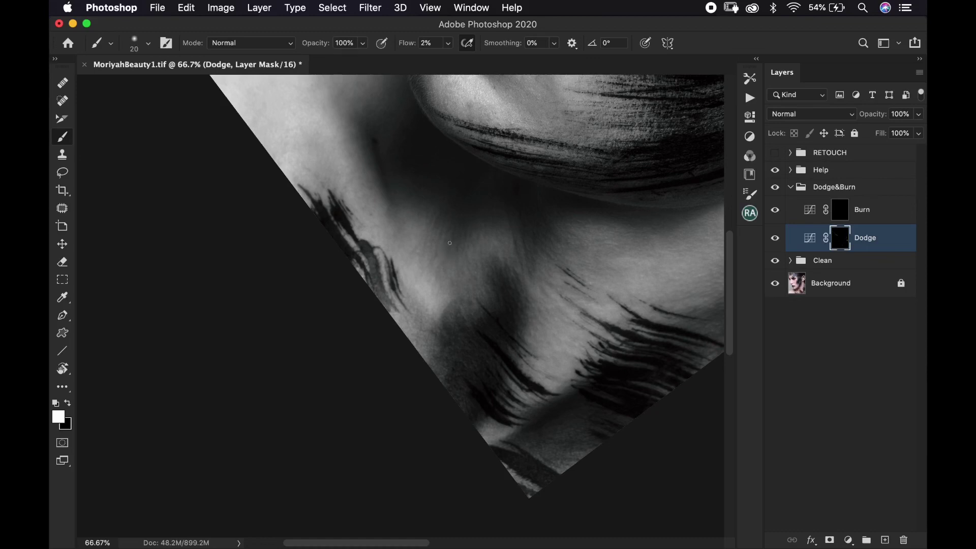
- Turn the canvas back toward upright and dodge the shadow edge between the shoulder and chin with a 30 px brush
key(bracketleft)
scroll(471, 239, up, 5)
key(r)
mouse_move(514, 216)
mouse_down()
mouse_move(397, 152)
mouse_move(359, 161)
mouse_up()
key(b)
mouse_move(375, 228)
mouse_down()
mouse_move(497, 202)
mouse_move(554, 251)
mouse_move(431, 307)
mouse_up()
key(r)
key(b)
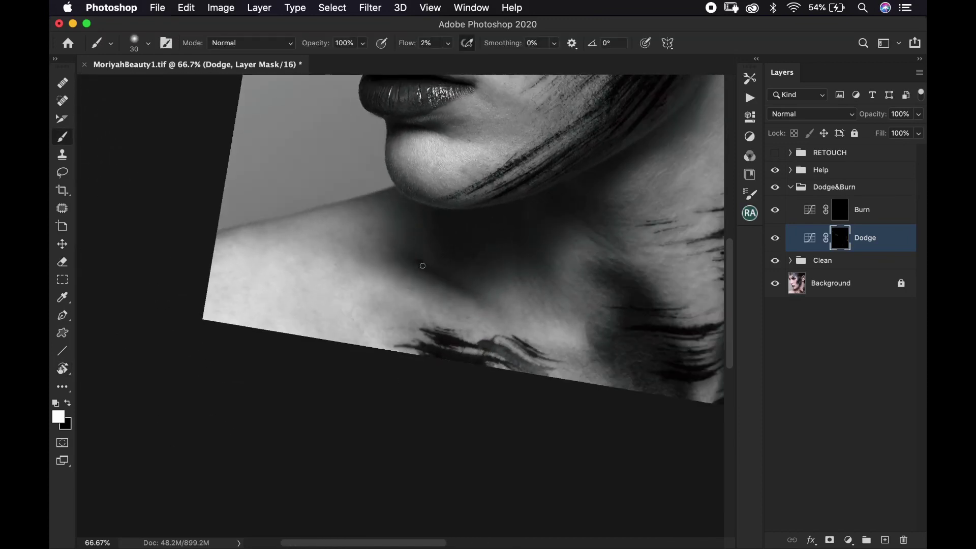
- Tilt the canvas view clockwise and lighten the throat shadow beneath the jaw with a brush of about 25 px
drag(502, 248, 436, 249)
key(r)
mouse_move(518, 228)
mouse_down()
mouse_move(579, 233)
mouse_move(499, 242)
mouse_up()
key(b)
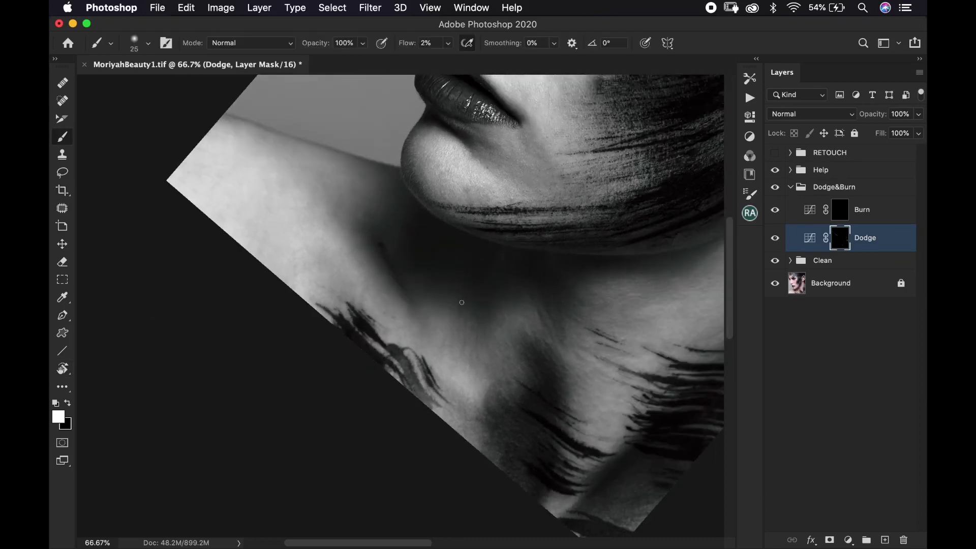
key(bracketleft)
key(bracketright)
key(bracketright)
key(bracketleft)
- Dodge the lower throat between the chest and neck paint strokes with a 20 to 25 px brush
scroll(481, 316, down, 3)
key(bracketleft)
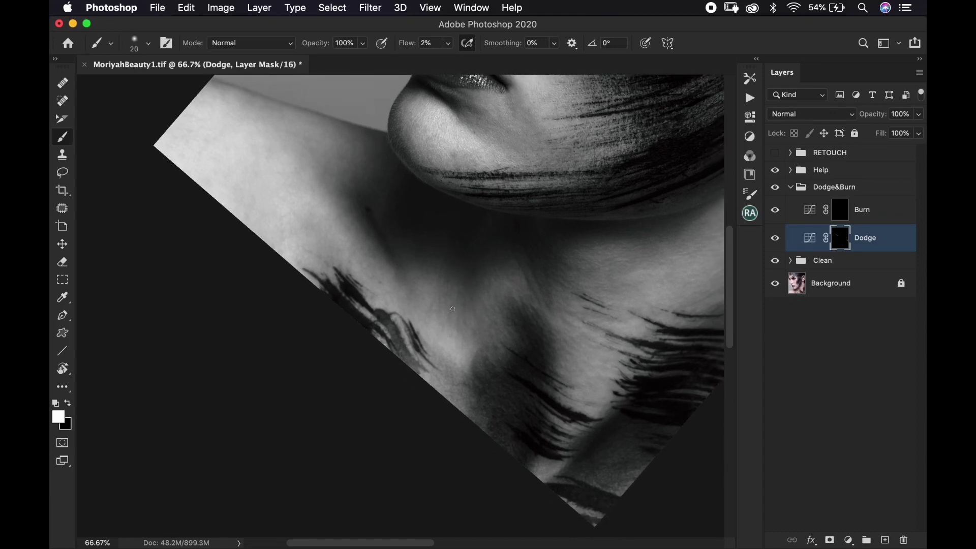
key(bracketright)
scroll(461, 333, down, 3)
scroll(461, 333, right, 2)
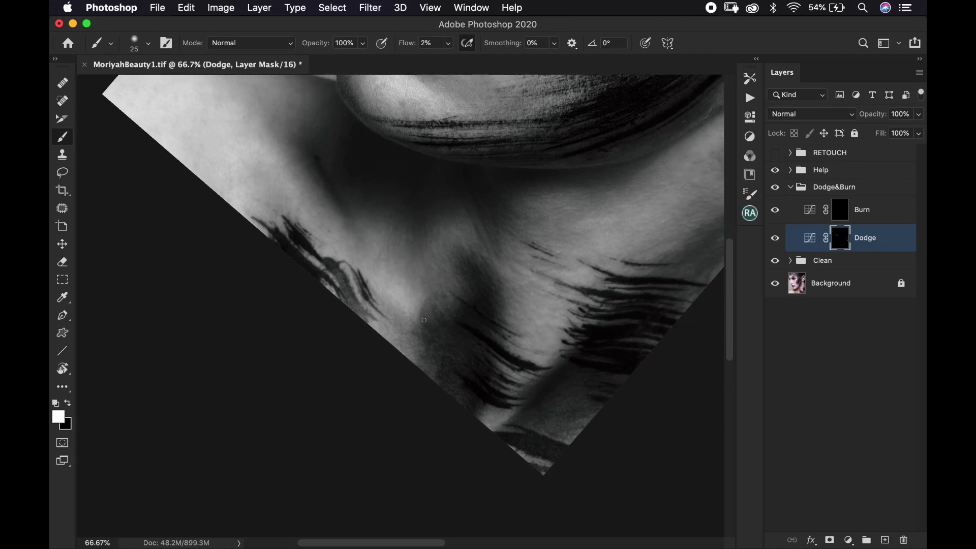
drag(424, 320, 429, 308)
- Rotate the view until the jawline runs steeply downward and dodge the neck beside the jaw with a 25 px brush
key(bracketright)
key(bracketright)
mouse_move(514, 182)
mouse_down()
mouse_move(519, 255)
mouse_move(510, 181)
mouse_move(405, 163)
mouse_move(355, 169)
mouse_up()
key(r)
mouse_move(454, 237)
mouse_down()
mouse_move(496, 246)
mouse_move(460, 189)
mouse_move(359, 196)
mouse_move(438, 221)
mouse_move(447, 211)
mouse_move(478, 234)
mouse_up()
key(r)
key(bracketleft)
key(bracketleft)
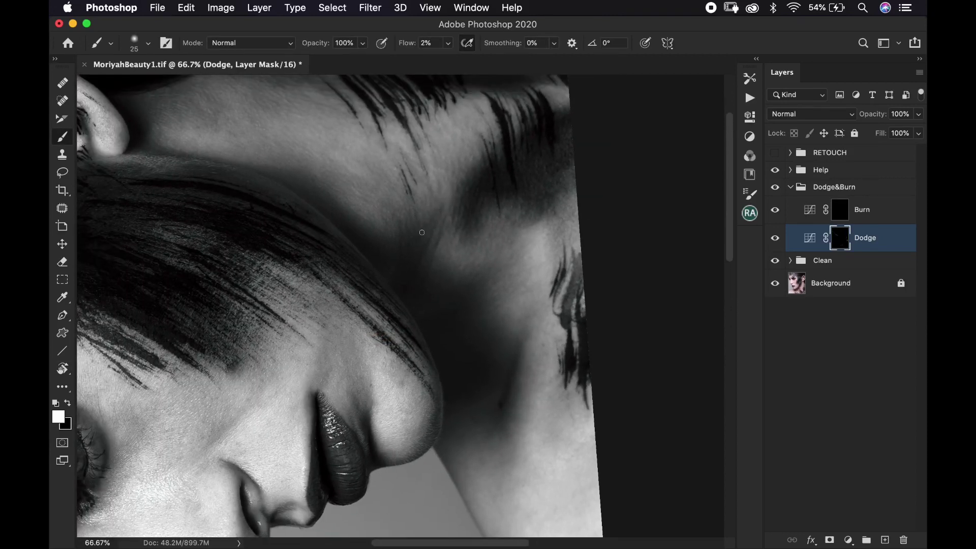
- Rotate the canvas to -66° and refine the narrow shadow transitions below the jaw with a 15 px brush
key(bracketleft)
key(bracketleft)
key(bracketright)
key(r)
drag(460, 238, 498, 213)
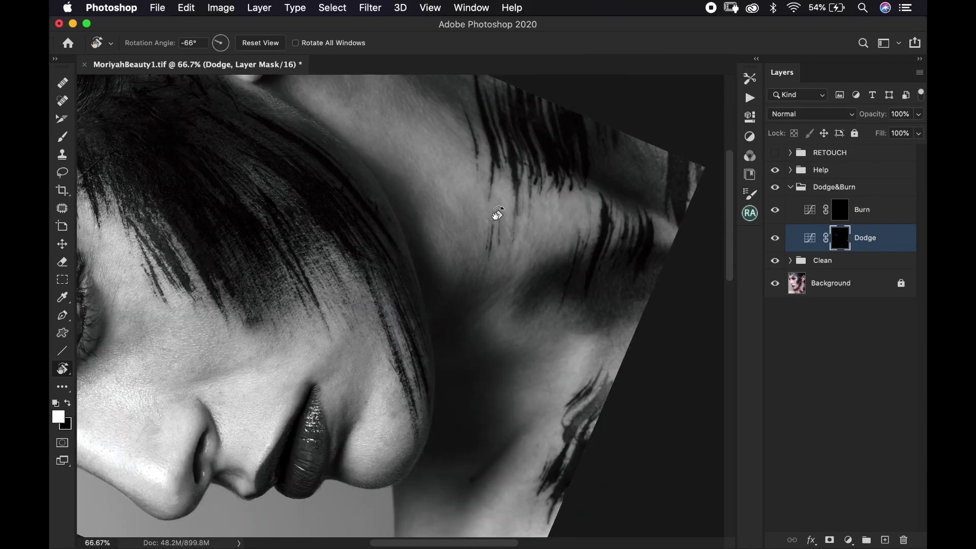
key(b)
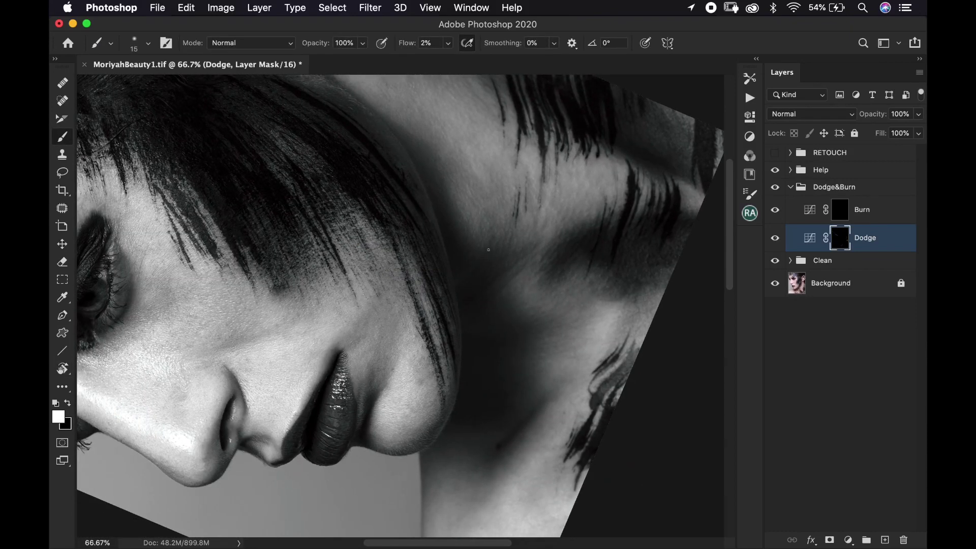
key(bracketright)
drag(508, 225, 464, 298)
- Rotate the view to nearly upright and dodge the neck along the jawline with a 25 px brush
key(r)
mouse_move(585, 209)
mouse_down()
mouse_move(599, 226)
mouse_move(598, 265)
mouse_up()
key(b)
key(bracketright)
key(bracketright)
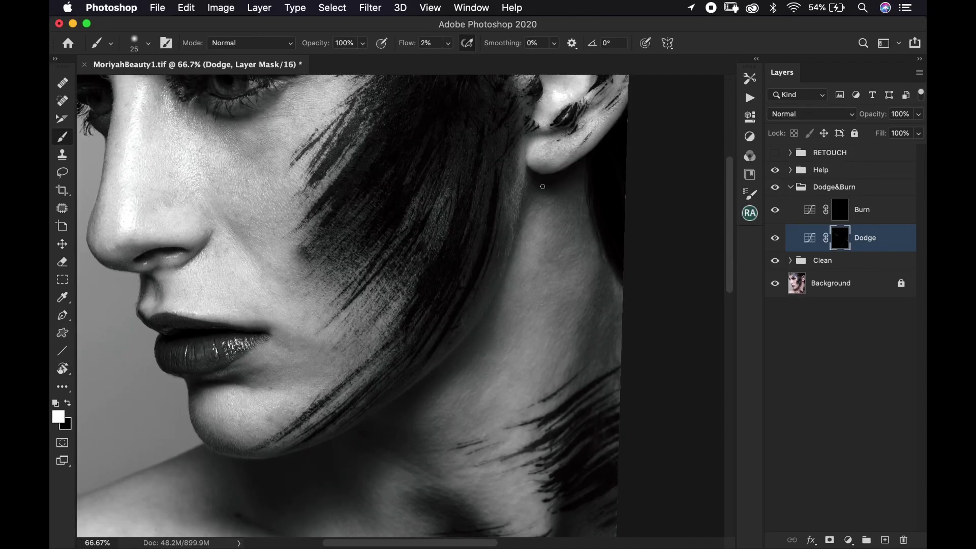
mouse_move(514, 250)
mouse_down()
mouse_move(529, 233)
mouse_move(512, 251)
mouse_move(464, 264)
mouse_up()
mouse_move(518, 233)
mouse_down()
mouse_move(512, 223)
mouse_move(538, 188)
mouse_up()
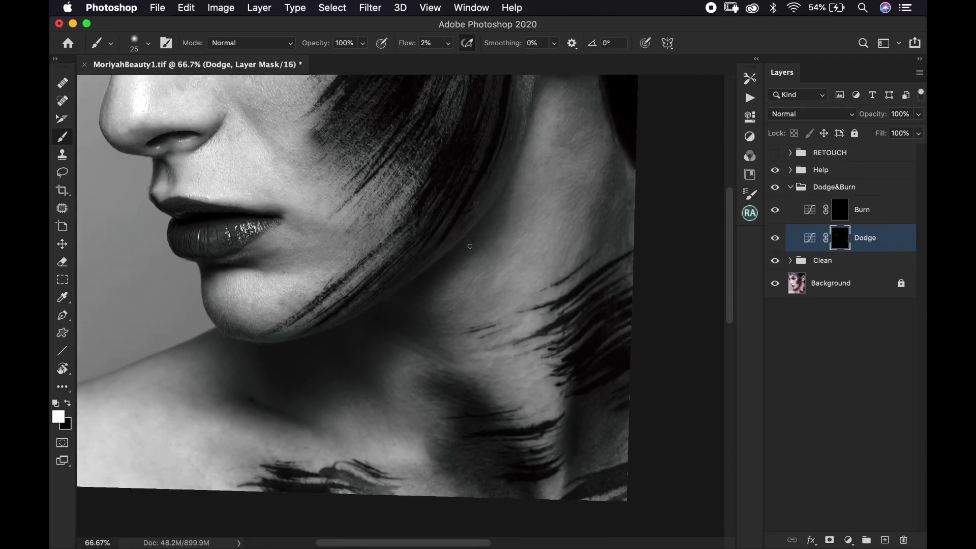
key(bracketright)
key(bracketleft)
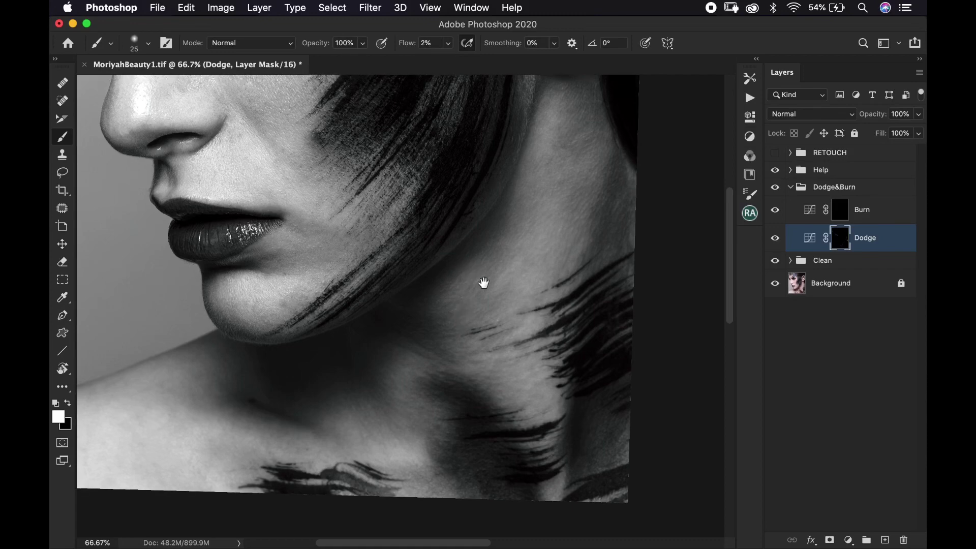
- Even out the side of the neck below the earlobe on the Dodge mask with a 30 to 35 px brush
drag(448, 224, 509, 290)
drag(695, 190, 604, 193)
key(bracketright)
key(bracketright)
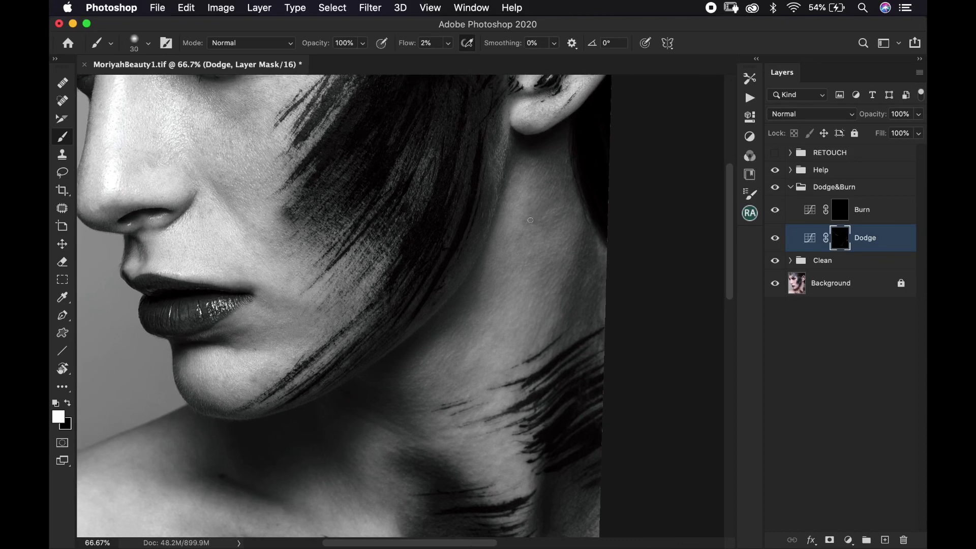
key(bracketleft)
key(bracketleft)
key(bracketleft)
key(bracketright)
key(bracketright)
key(bracketright)
drag(523, 209, 606, 286)
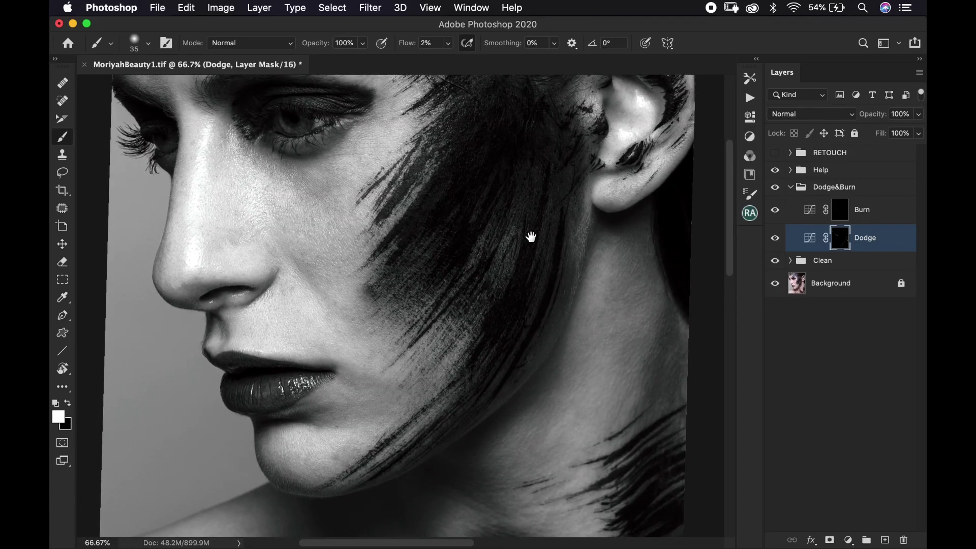
- Tilt the canvas and dodge the jaw edge in front of the earlobe, reducing the brush from 25 to 15 px
mouse_move(531, 237)
mouse_down()
mouse_move(508, 214)
mouse_move(587, 203)
mouse_move(590, 239)
mouse_up()
key(r)
key(b)
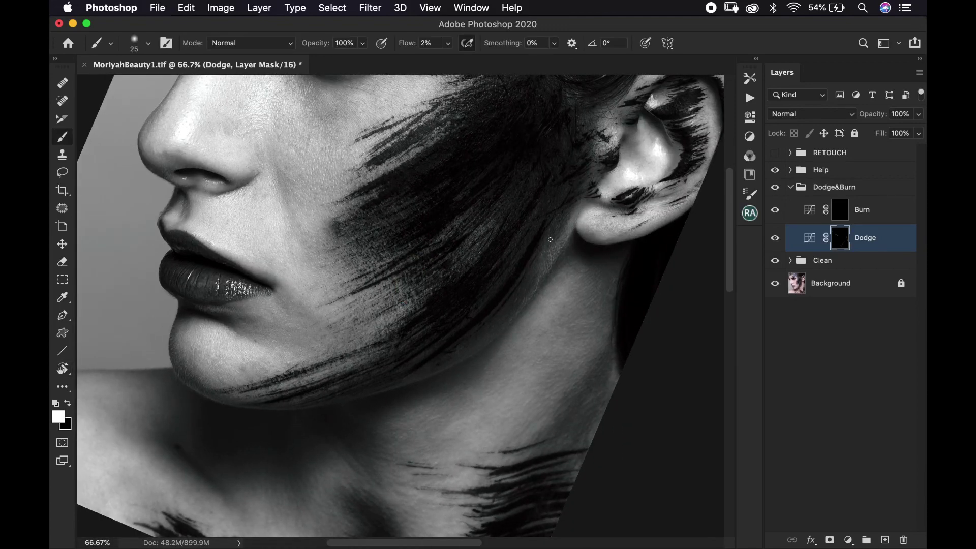
key(bracketleft)
key(bracketright)
key(bracketleft)
key(bracketleft)
drag(553, 232, 616, 184)
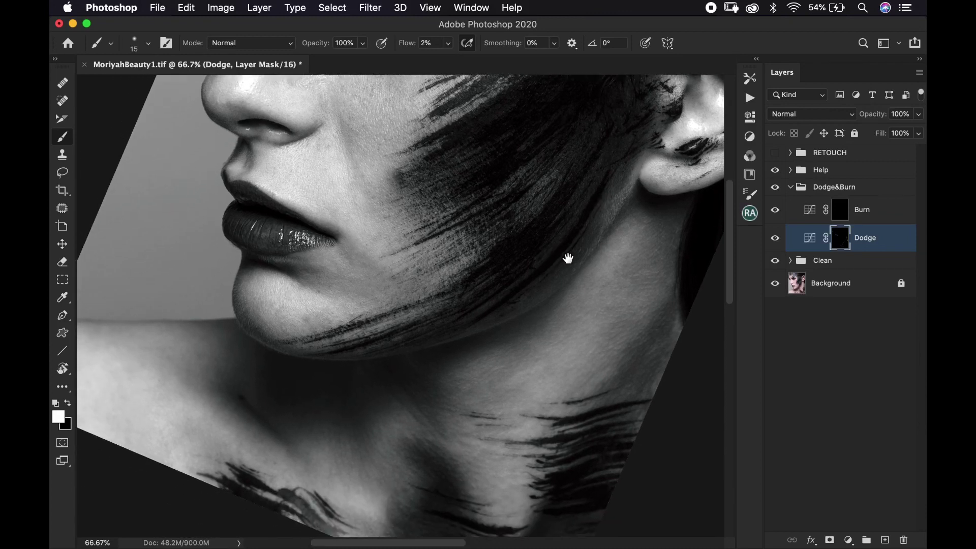
drag(568, 259, 601, 220)
drag(620, 132, 573, 190)
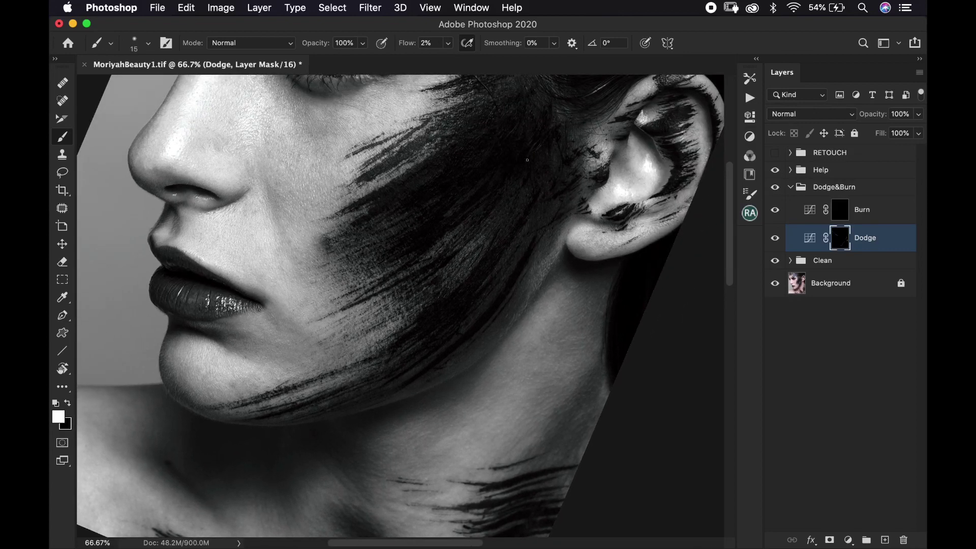
- Reset the canvas rotation to 0° and check the tonal transitions on the neck and jaw
key(r)
click(261, 42)
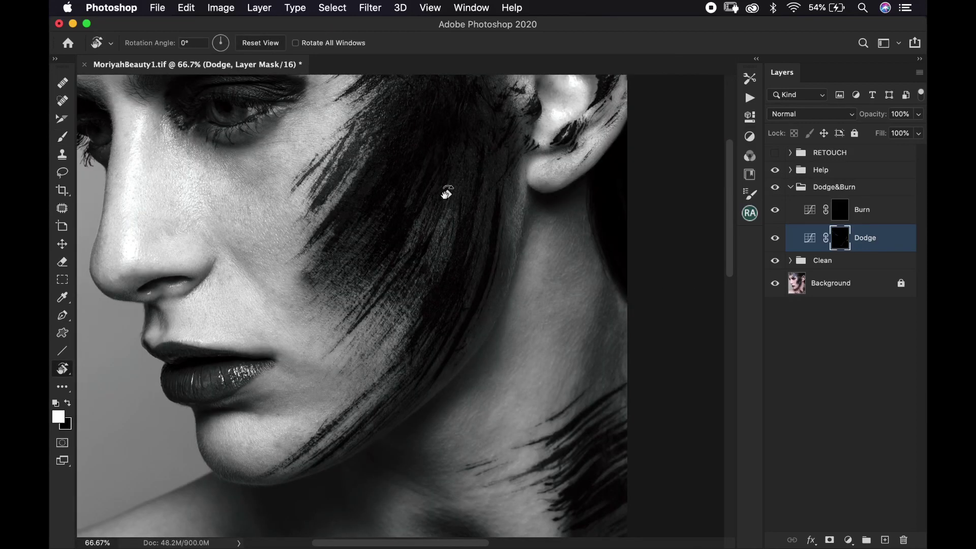
key(b)
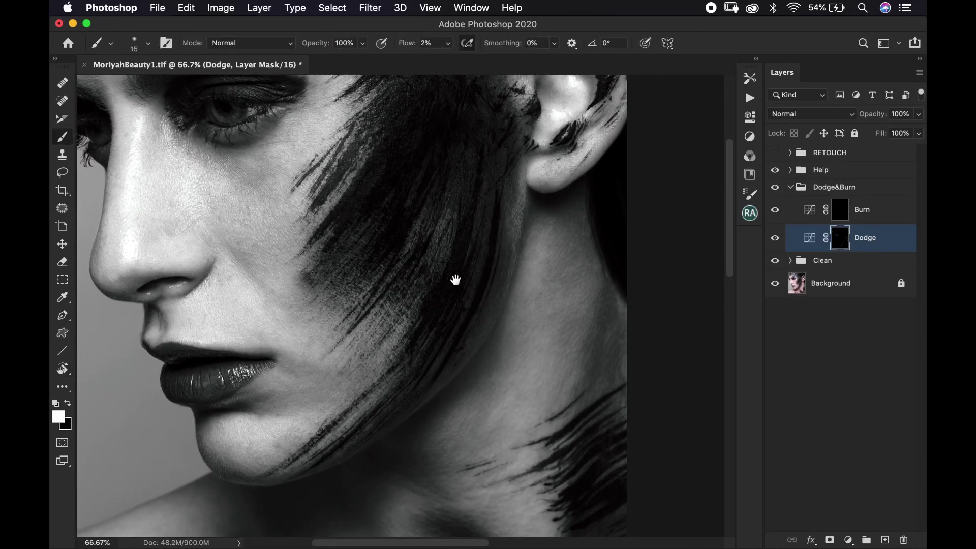
drag(479, 231, 502, 216)
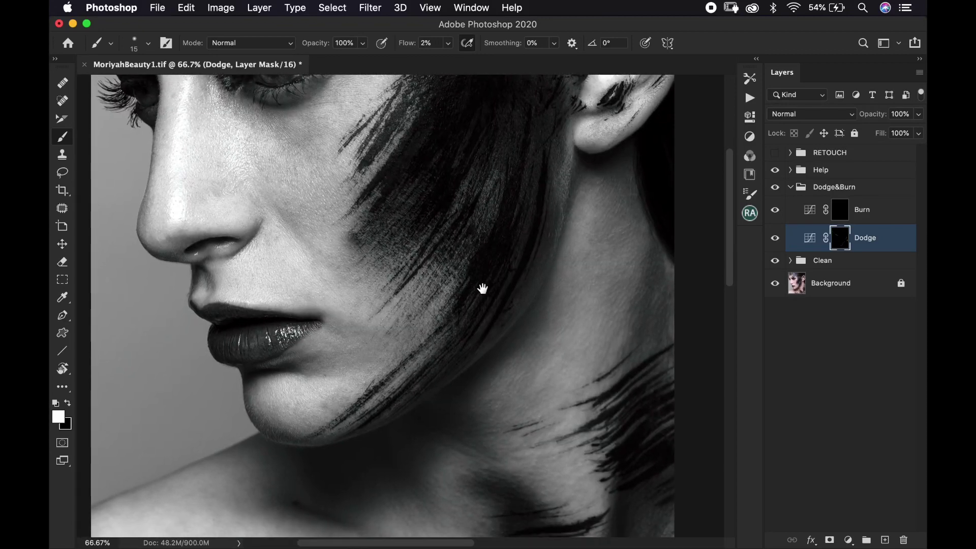
drag(504, 286, 545, 230)
drag(590, 207, 533, 255)
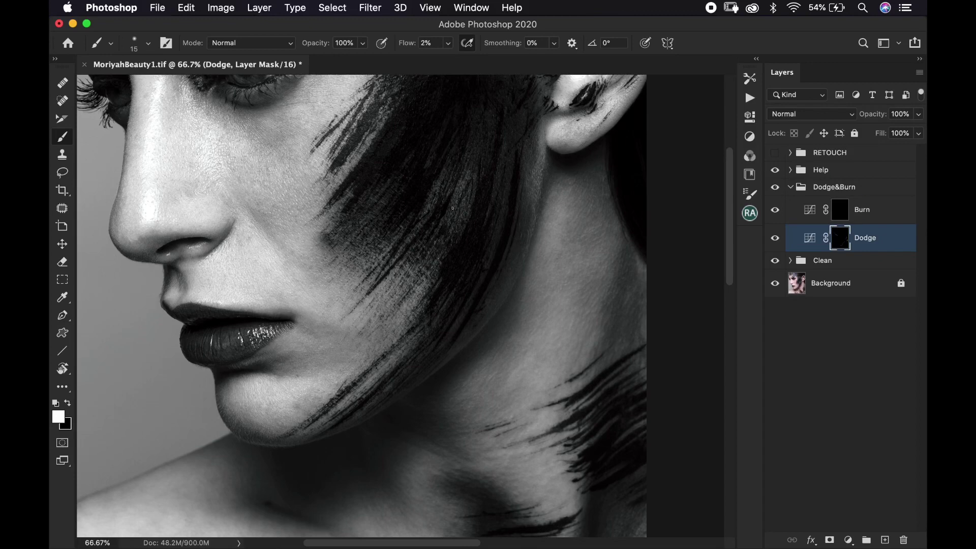
drag(352, 313, 466, 205)
- Zoom to 100%, tilt the view and dodge the deep throat shadow under the jaw with a 15 to 25 px brush
key(super+plus)
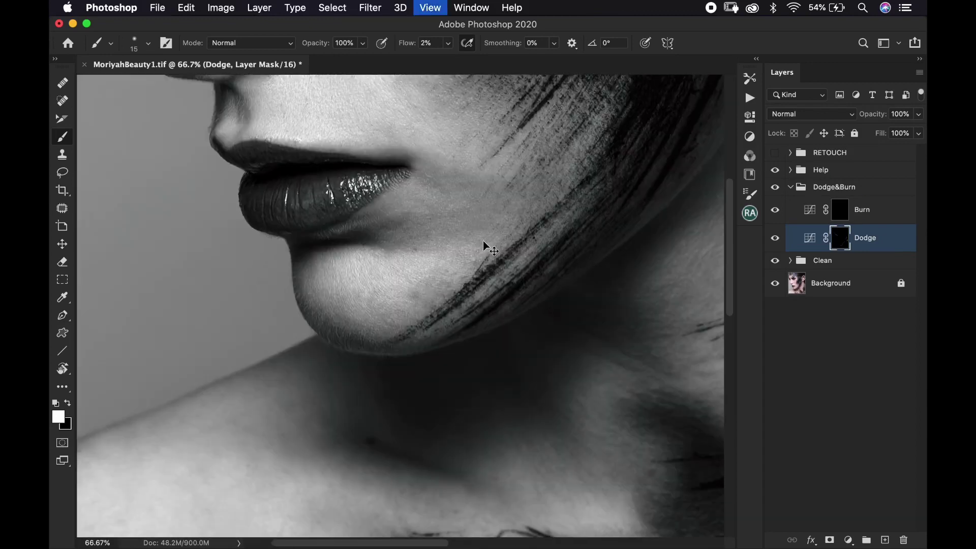
drag(449, 255, 404, 209)
key(r)
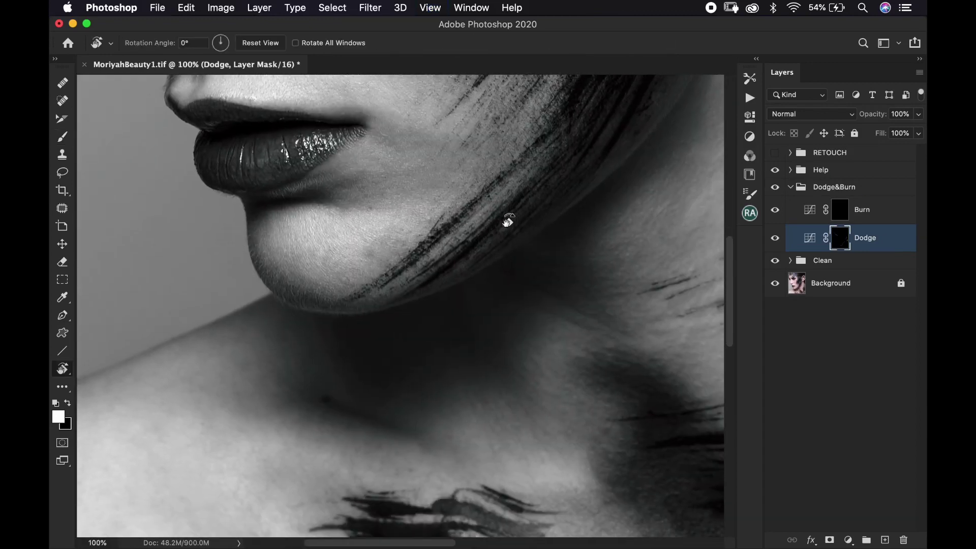
mouse_move(507, 218)
mouse_down()
mouse_move(608, 311)
mouse_move(453, 283)
mouse_move(484, 242)
mouse_up()
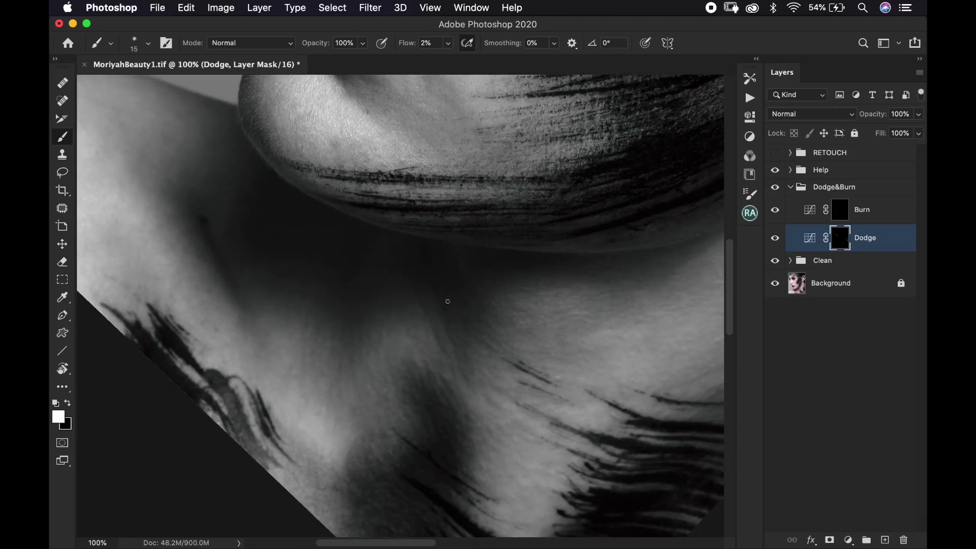
key(bracketright)
key(bracketleft)
key(bracketright)
mouse_move(429, 267)
mouse_down()
mouse_move(449, 314)
mouse_move(418, 268)
mouse_move(460, 328)
mouse_move(459, 363)
mouse_up()
key(bracketright)
drag(428, 167, 478, 272)
key(r)
mouse_move(505, 203)
mouse_down()
mouse_move(434, 168)
mouse_move(381, 168)
mouse_up()
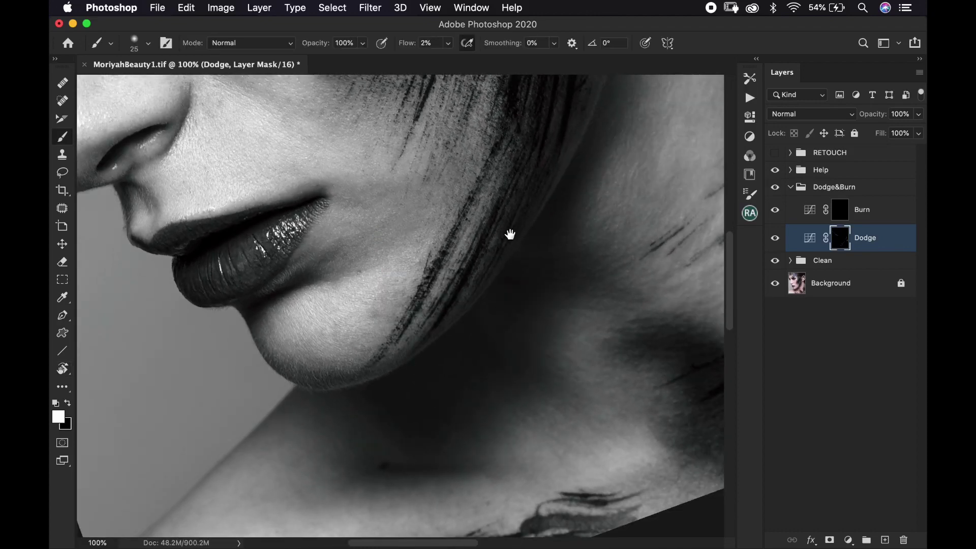
- Lighten the dark patches on the chin with a 10 to 20 px brush, enlarging it to 40 px for broader areas
drag(471, 261, 542, 204)
key(bracketleft)
key(bracketleft)
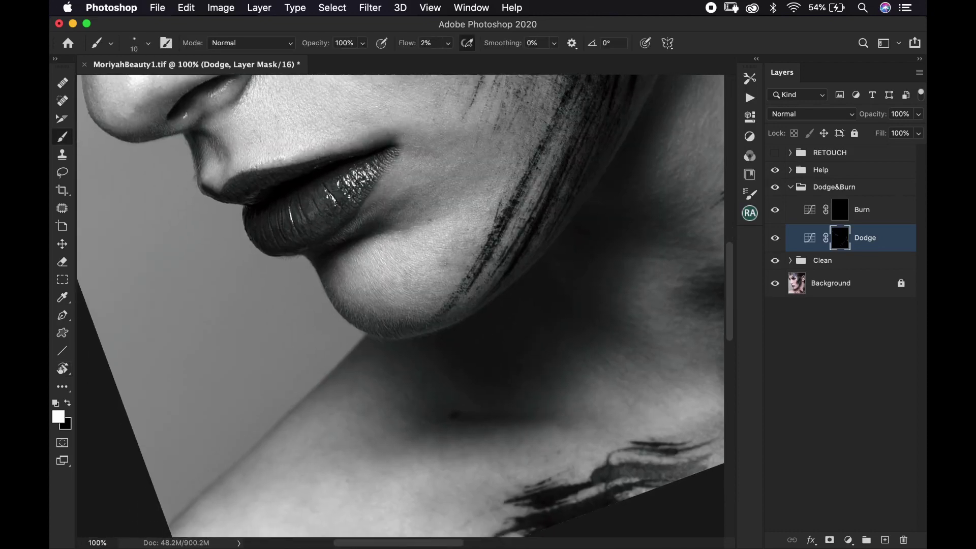
key(bracketright)
drag(464, 274, 434, 253)
key(bracketright)
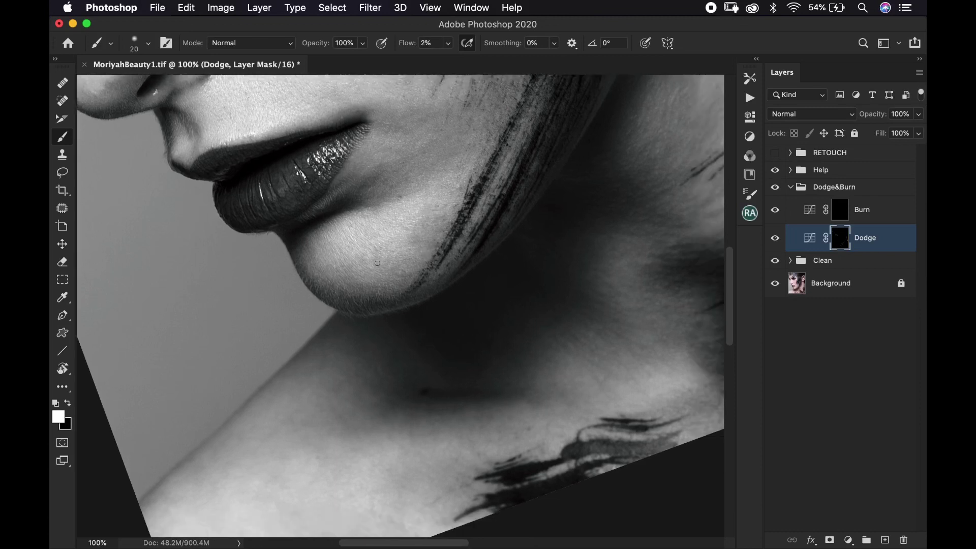
key(bracketleft)
key(bracketright)
key(bracketright)
key(bracketright)
key(bracketright)
key(bracketright)
- Darken the Curves 4 helper layer in the Help group by moving its curve point to input 208, output 160
click(791, 170)
double_click(811, 194)
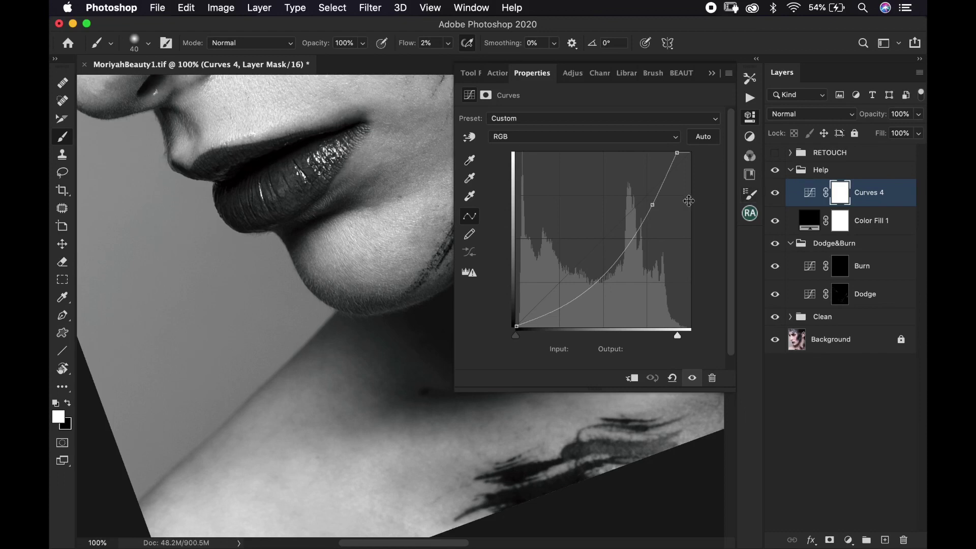
drag(653, 201, 658, 217)
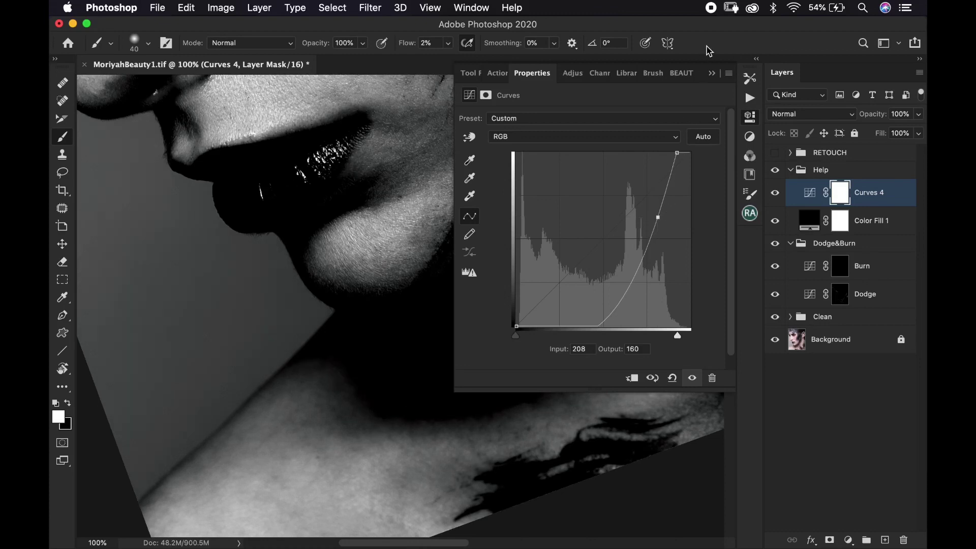
click(713, 74)
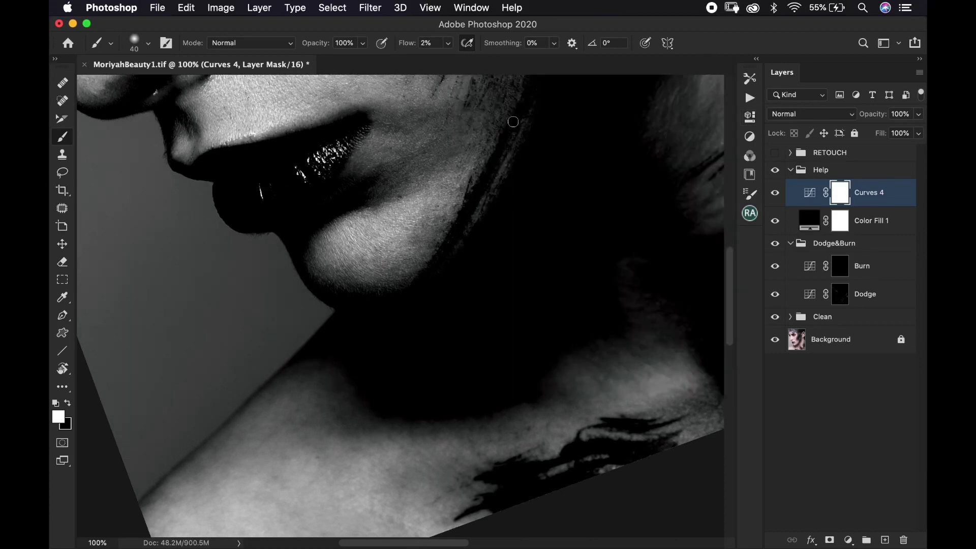
- Zoom to 200% on the chin, target the Dodge layer mask and lighten small dark patches with a brush reduced to 8 px
scroll(474, 235, up, 2)
scroll(475, 236, left, 2)
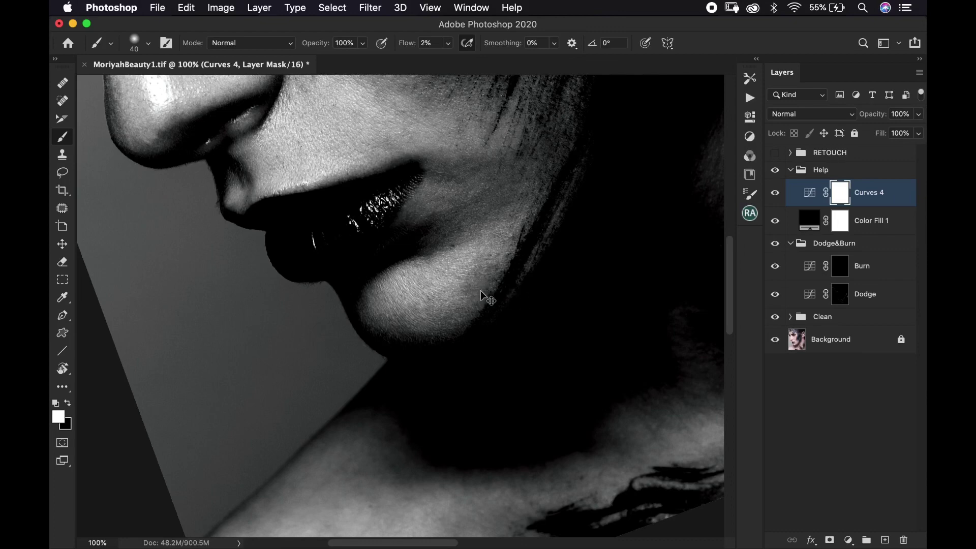
scroll(495, 285, up, 2)
key(bracketleft)
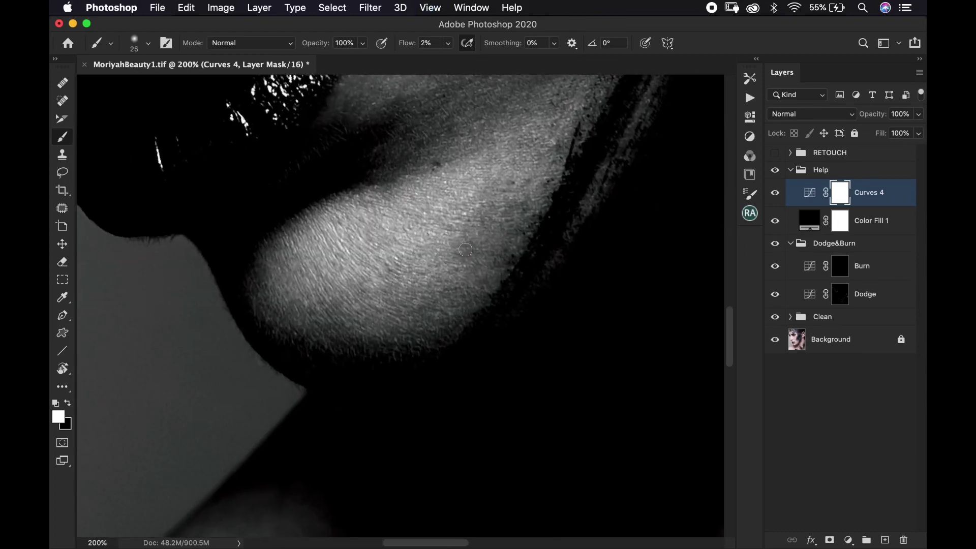
key(bracketright)
key(bracketright)
key(bracketright)
click(839, 294)
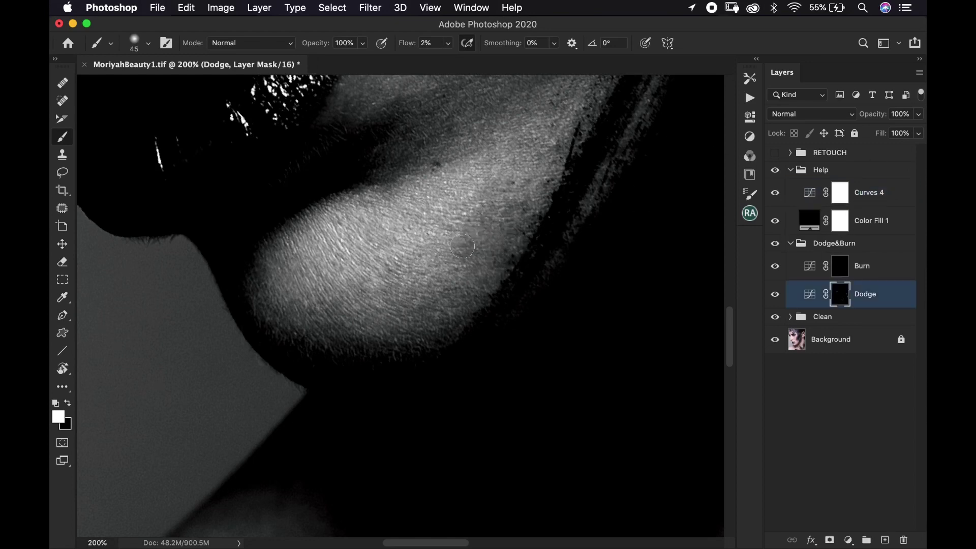
key(bracketleft)
key(bracketleft)
key(bracketleft)
key(bracketleft)
key(bracketleft)
key(bracketleft)
key(bracketleft)
key(bracketleft)
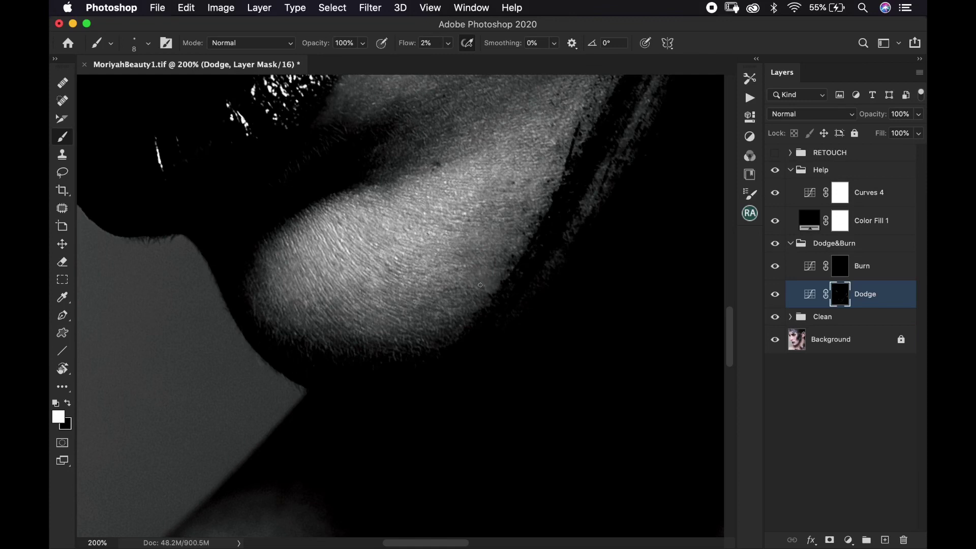
- Dodge the remaining uneven spots between the chin and the cheek paint strokes with a fine brush of about 10 px
key(bracketright)
key(bracketright)
key(bracketright)
key(bracketleft)
key(bracketleft)
key(bracketright)
key(bracketleft)
drag(529, 186, 523, 231)
drag(447, 113, 451, 220)
- Rotate the canvas to 165° and dodge the dark skin patches beside the mouth corner with a 10 px brush
key(r)
mouse_move(538, 178)
mouse_down()
mouse_move(560, 200)
mouse_move(580, 292)
mouse_move(574, 331)
mouse_move(543, 371)
mouse_move(427, 386)
mouse_move(336, 366)
mouse_up()
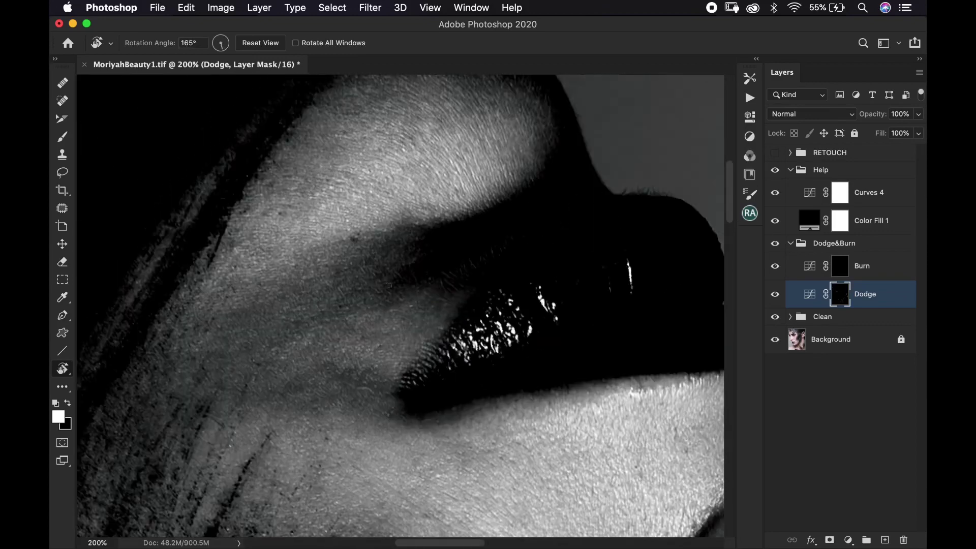
key(b)
drag(432, 248, 493, 130)
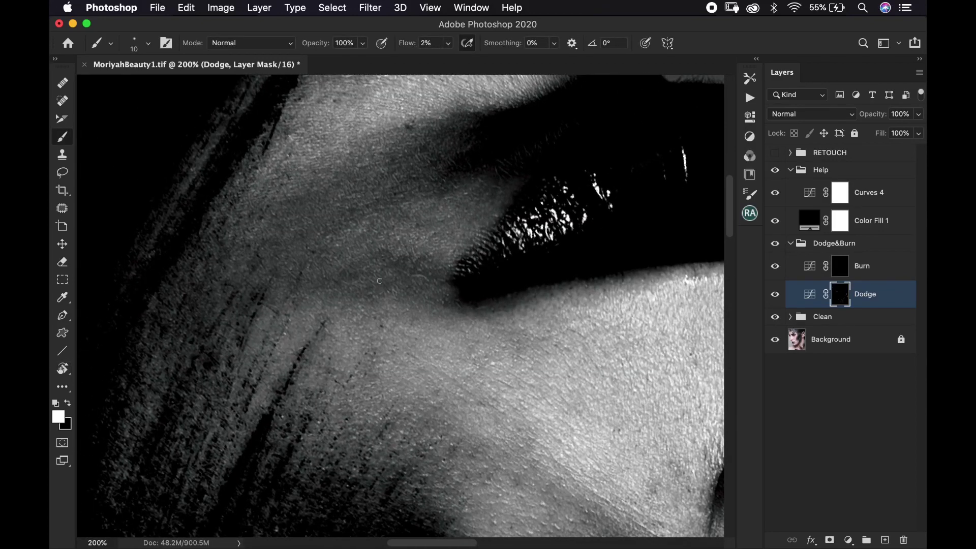
key(bracketleft)
key(bracketright)
key(bracketleft)
key(bracketright)
key(bracketleft)
- Rotate the canvas and dodge the uneven skin just below the mouth corner with a 10 to 15 px brush
key(r)
mouse_move(347, 270)
mouse_down()
mouse_move(398, 196)
mouse_move(256, 230)
mouse_move(240, 305)
mouse_up()
key(b)
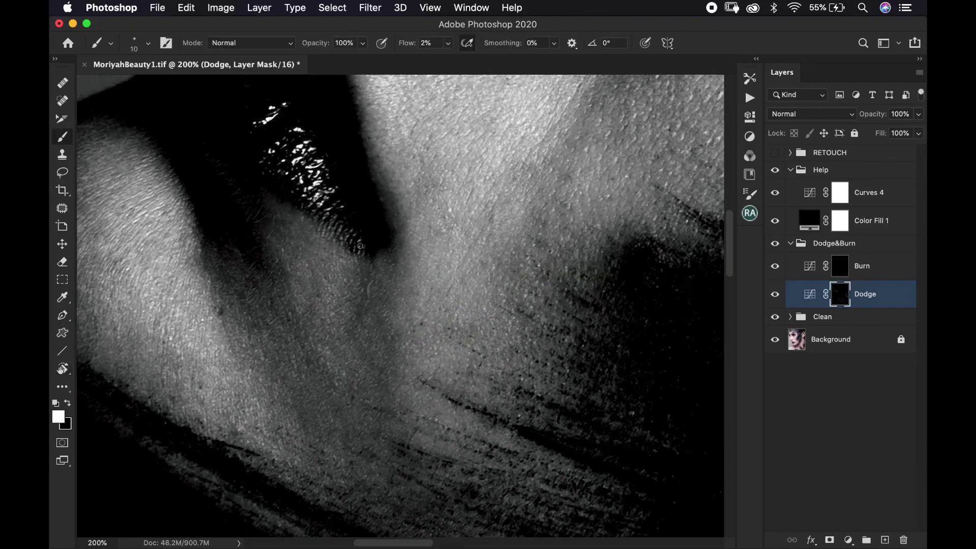
drag(379, 243, 404, 184)
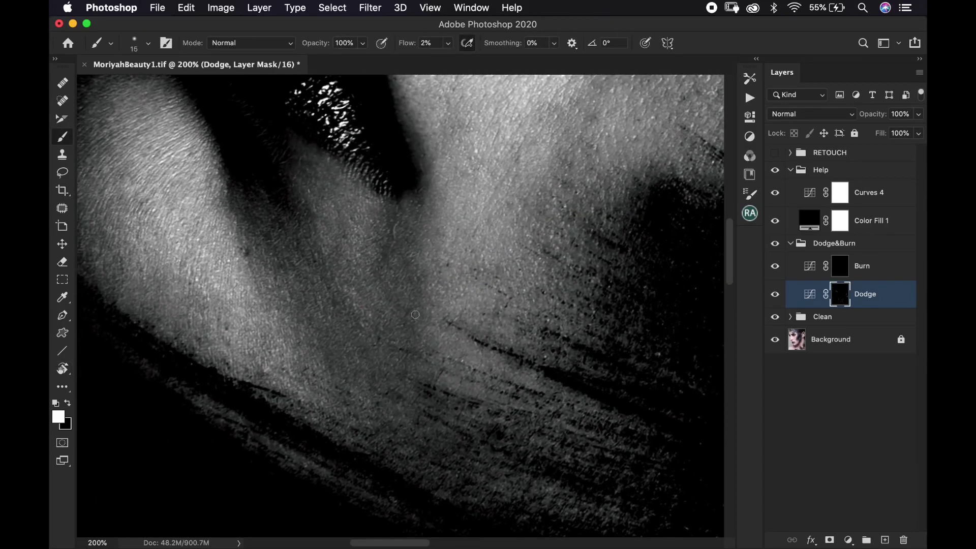
key(bracketleft)
scroll(395, 290, down, 3)
key(bracketright)
key(bracketright)
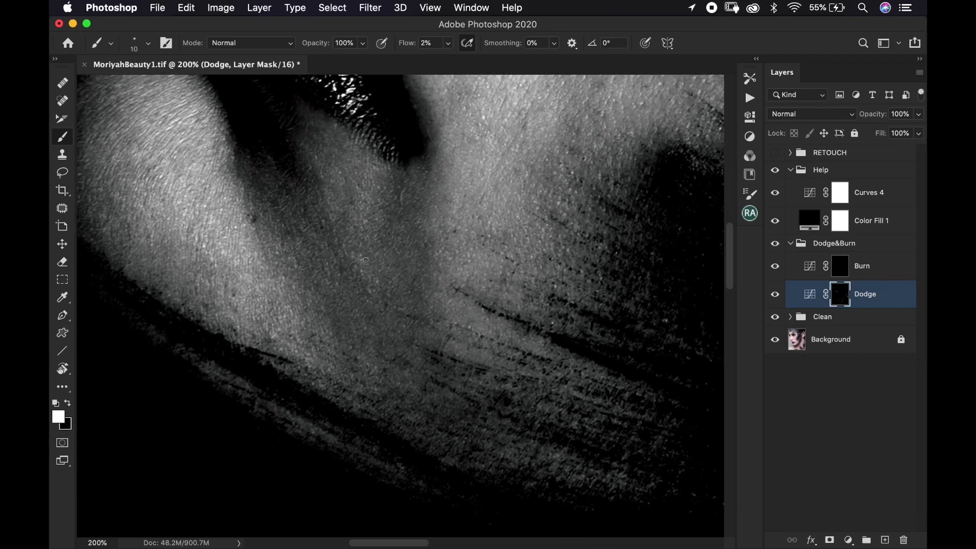
- Dodge the small dark spots in the shadow between the mouth corner and chin with a fine 7 to 10 px brush
key(bracketleft)
key(bracketleft)
drag(450, 157, 451, 209)
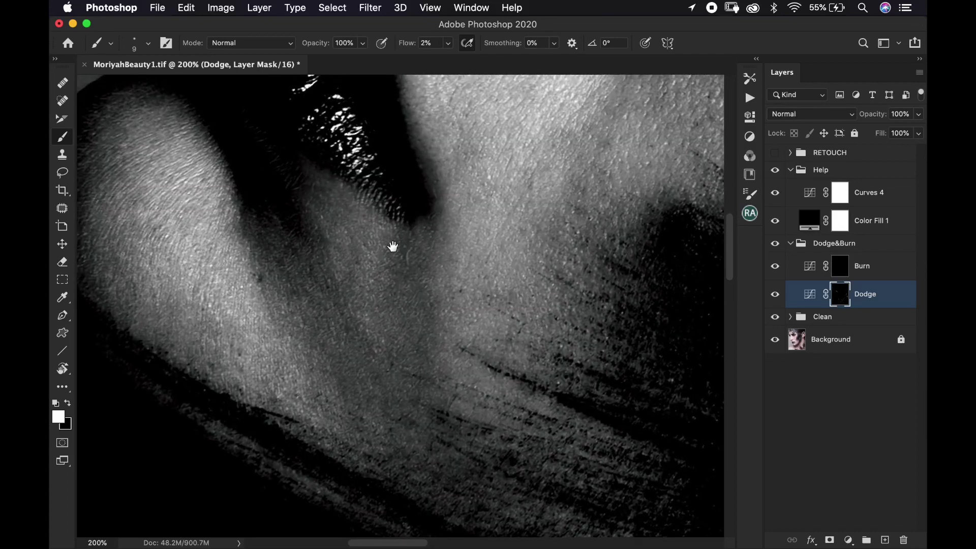
drag(393, 246, 442, 289)
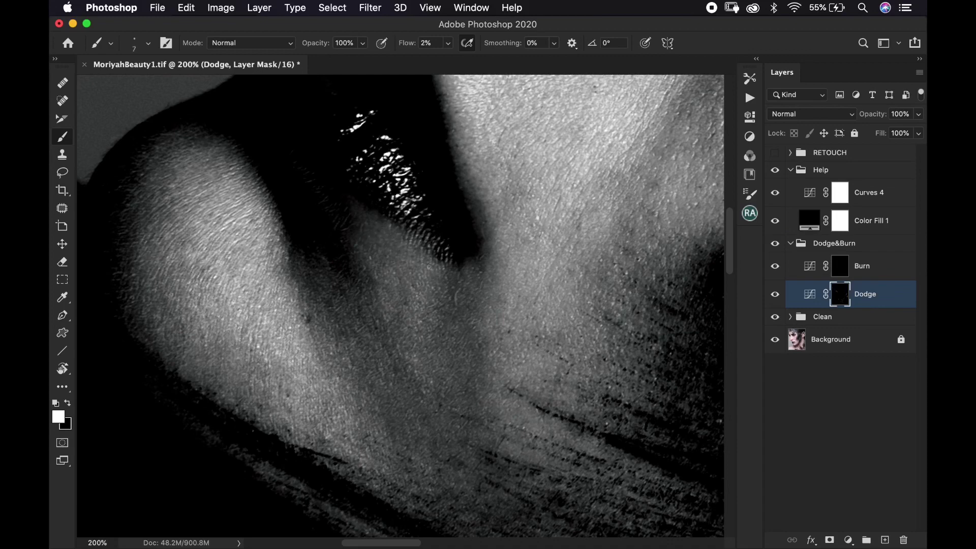
scroll(409, 277, down, 3)
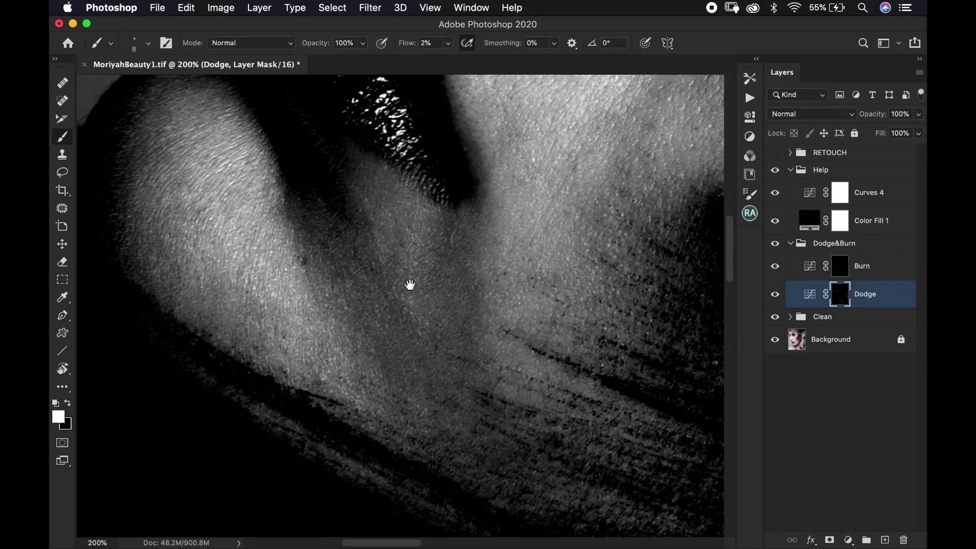
scroll(410, 283, up, 3)
key(bracketright)
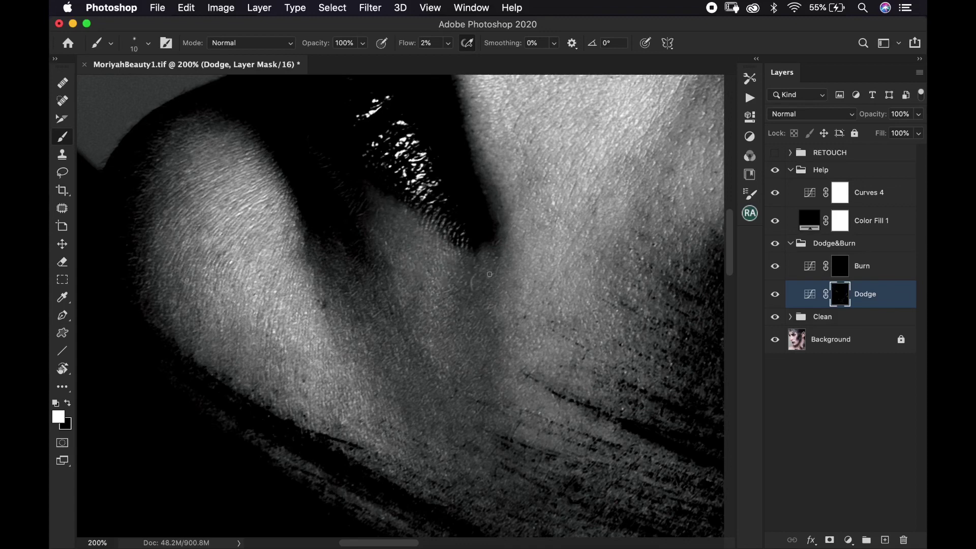
- Rotate the canvas to bring the lips nearly horizontal and dodge the shadow transition above the chin with a 7 to 8 px brush
key(space)
drag(434, 245, 287, 257)
key(r)
key(space)
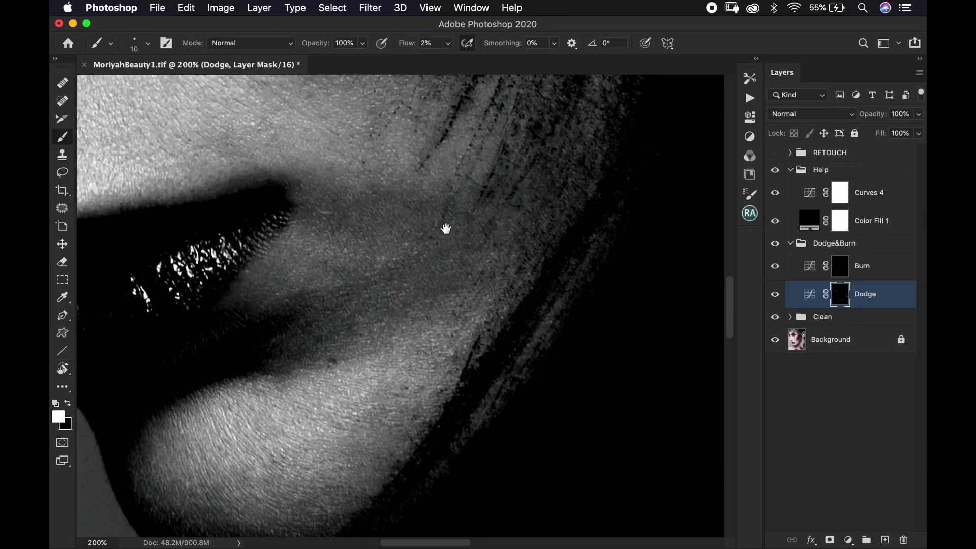
scroll(446, 229, down, 5)
scroll(447, 229, left, 5)
key(bracketleft)
key(bracketleft)
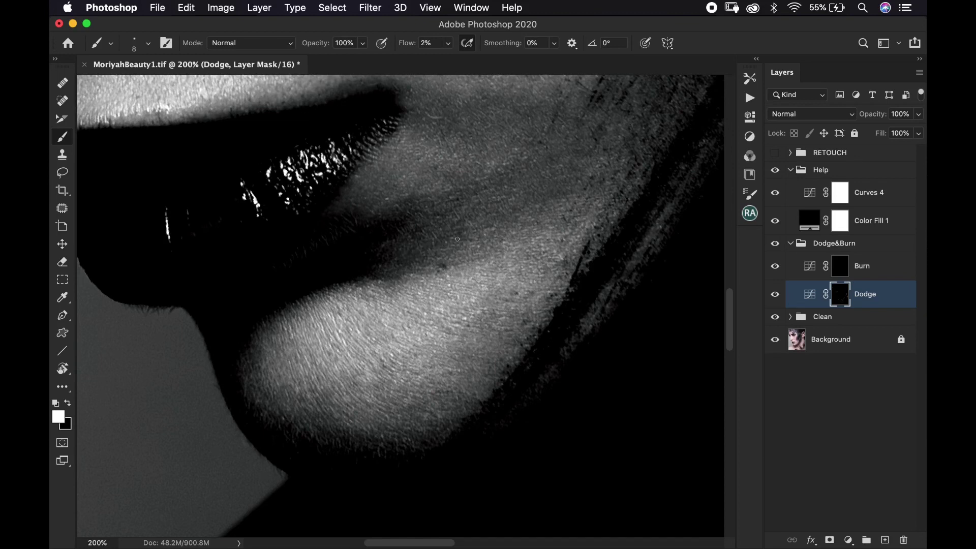
key(bracketleft)
key(space)
drag(458, 258, 491, 319)
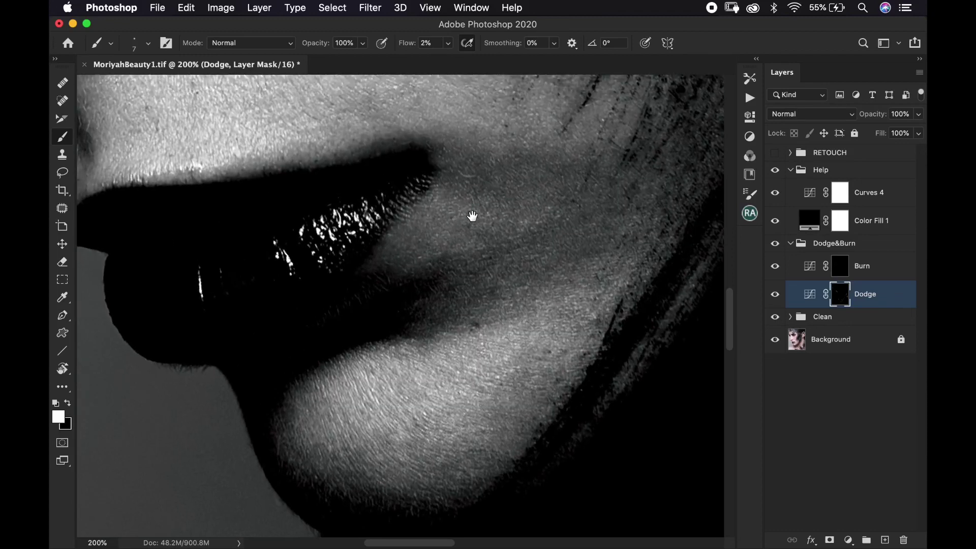
- Tilt the canvas further and dodge the dark specks between the mouth corner and jawline paint with a 6 to 9 px brush
key(r)
drag(449, 182, 387, 176)
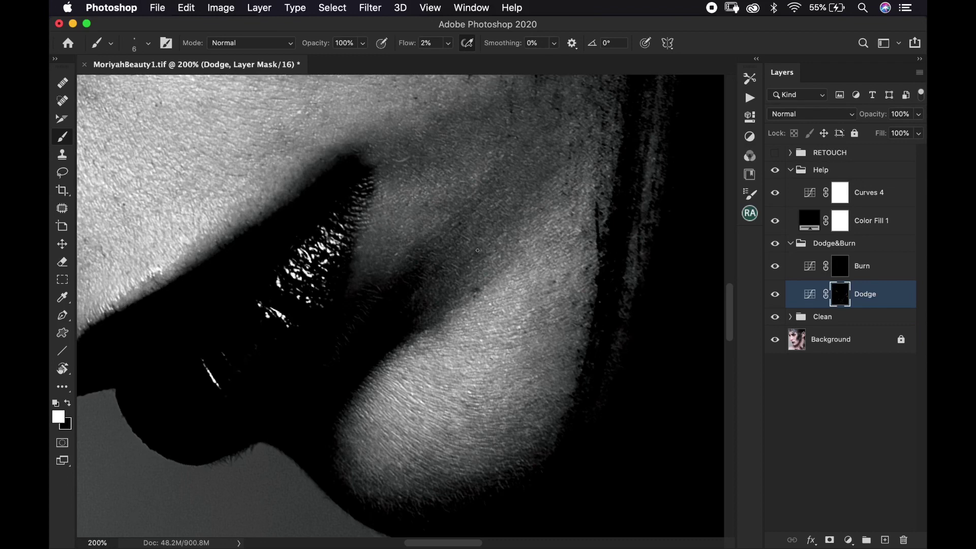
key(bracketright)
key(bracketright)
key(bracketleft)
key(bracketleft)
scroll(512, 203, up, 5)
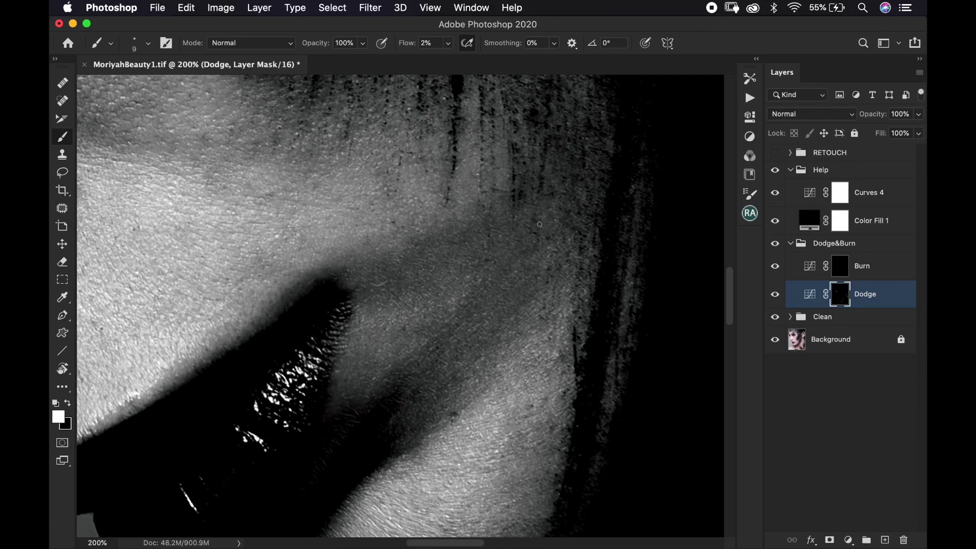
- Lighten the remaining dark patches between the cheek paint strokes and the chin highlight with a 7 to 9 px brush
key(bracketleft)
key(bracketright)
scroll(462, 264, down, 5)
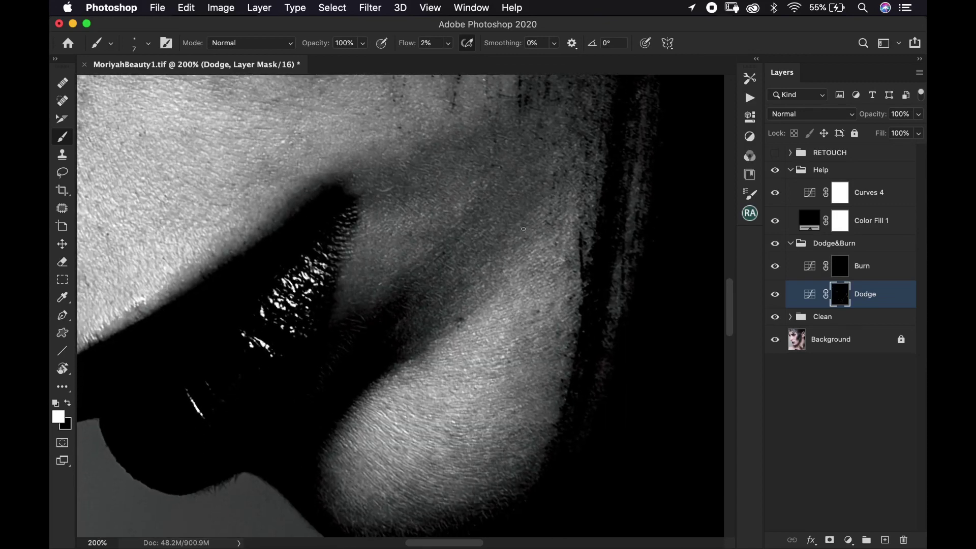
drag(477, 257, 483, 173)
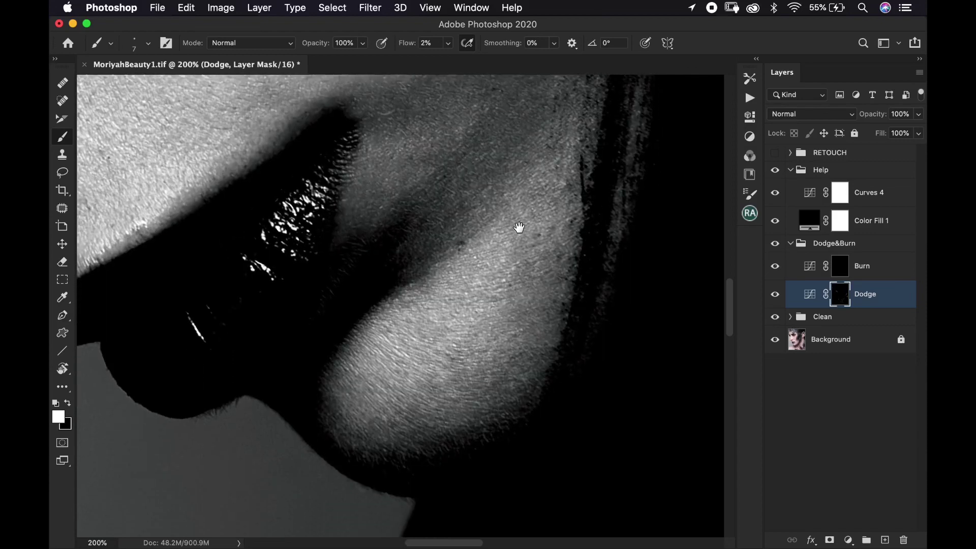
drag(386, 240, 467, 234)
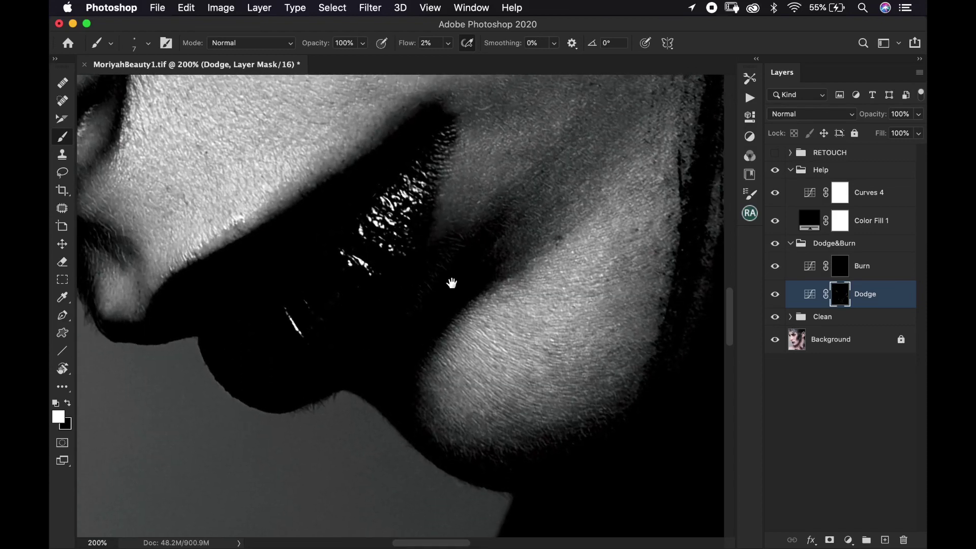
- Rotate the canvas, zoom out to 100% and dodge larger uneven areas above the mouth corner with a soft 25 to 35 px brush
drag(451, 284, 460, 382)
key(r)
drag(562, 235, 549, 397)
key(b)
drag(513, 287, 454, 352)
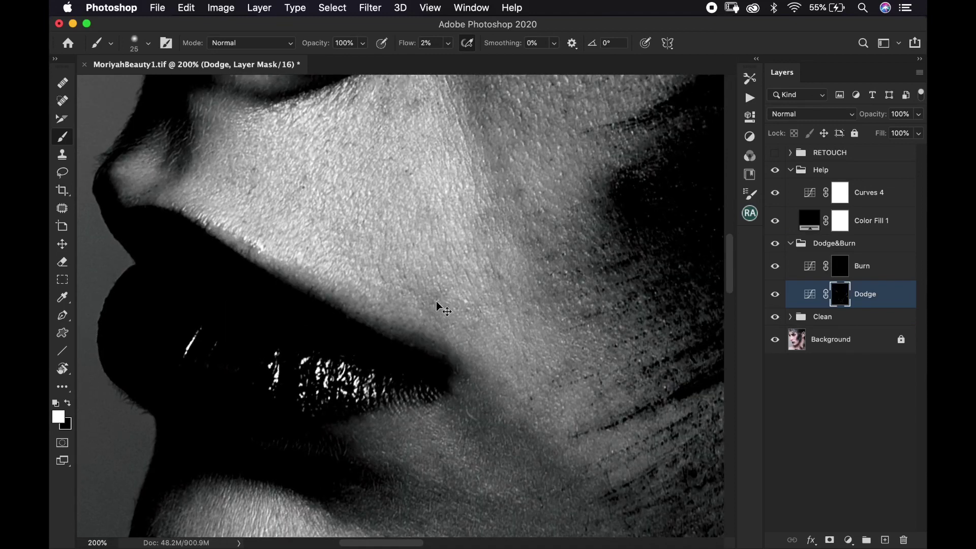
key(super+minus)
key(bracketright)
key(bracketright)
key(bracketleft)
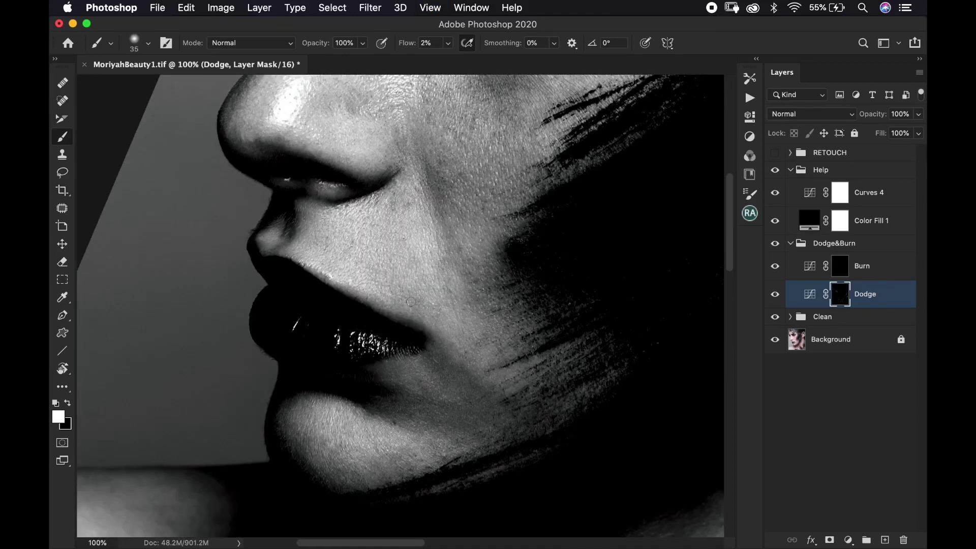
- Rotate the canvas and dodge the wider dark areas along the cheek fold beside the nose with a 20 px brush
scroll(470, 281, up, 5)
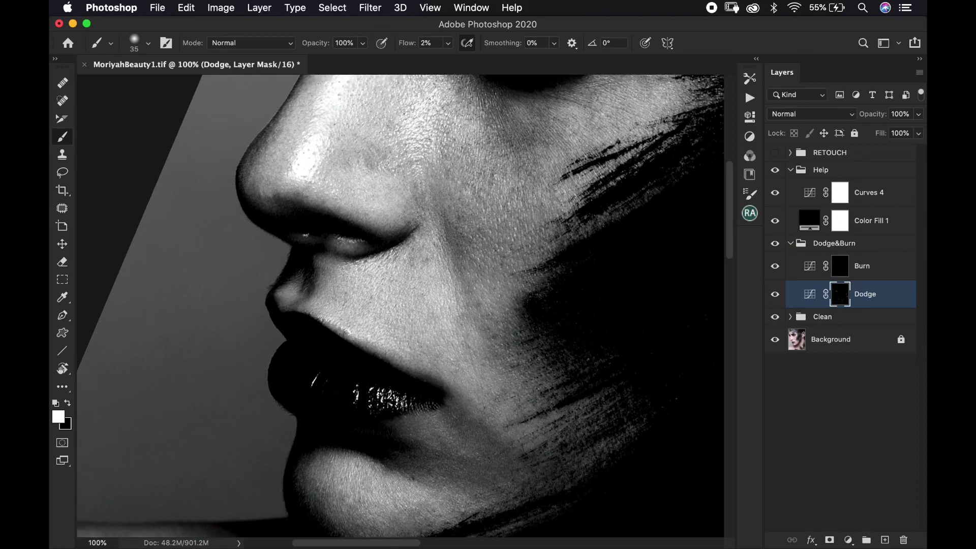
drag(488, 210, 501, 275)
key(r)
scroll(462, 257, down, 5)
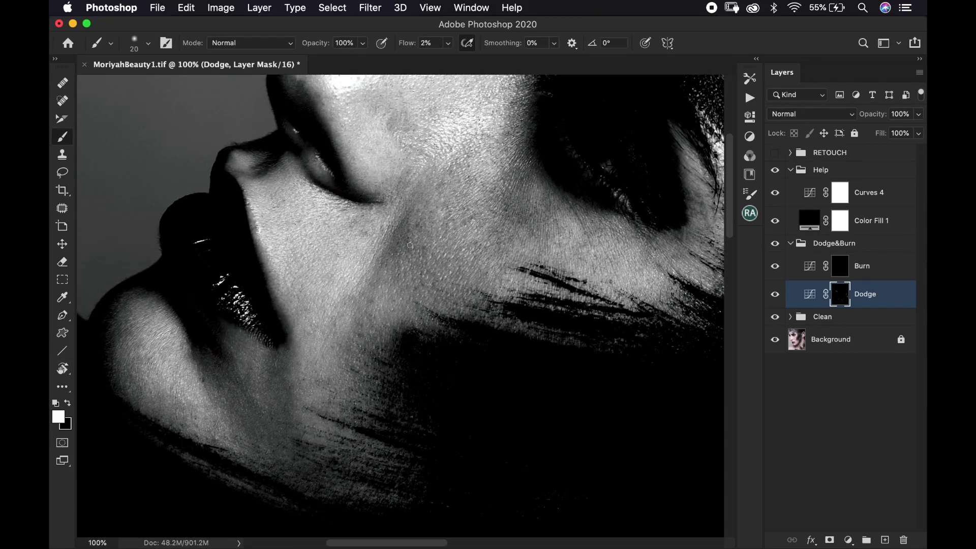
key(bracketright)
drag(427, 270, 471, 307)
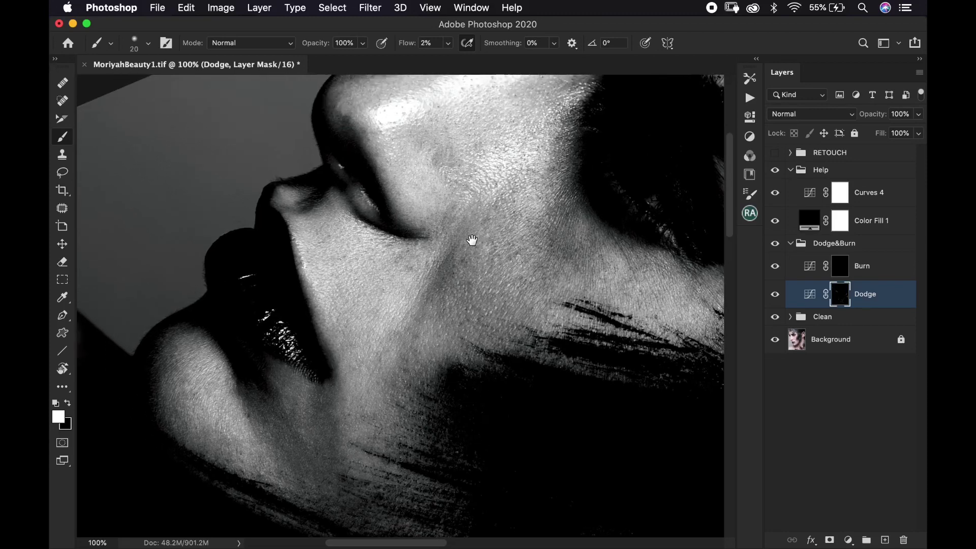
key(r)
drag(475, 181, 429, 228)
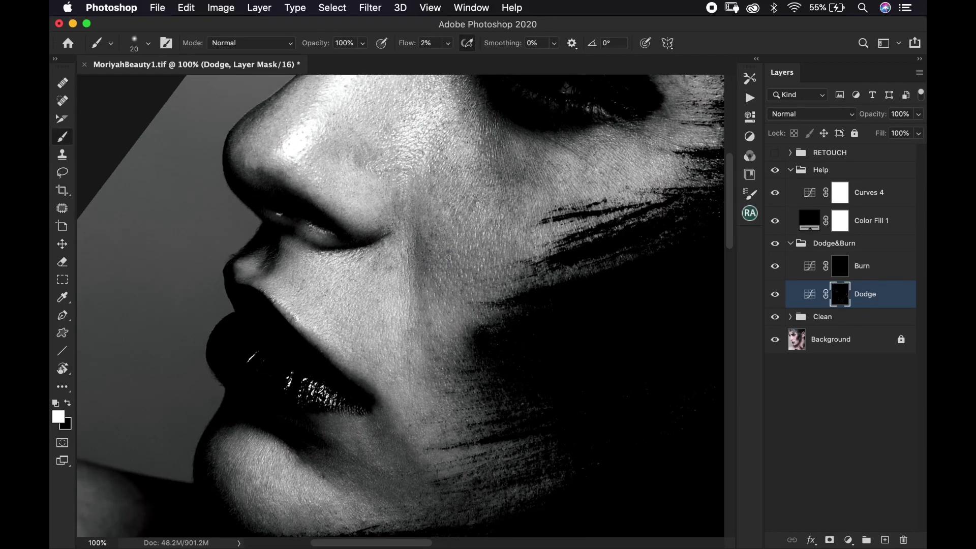
- Zoom to 200% on the fold beside the nostril and dodge its dark patches, reducing the brush from 15 to 8 px
key(super+equal)
scroll(447, 244, up, 2)
key(bracketleft)
key(bracketleft)
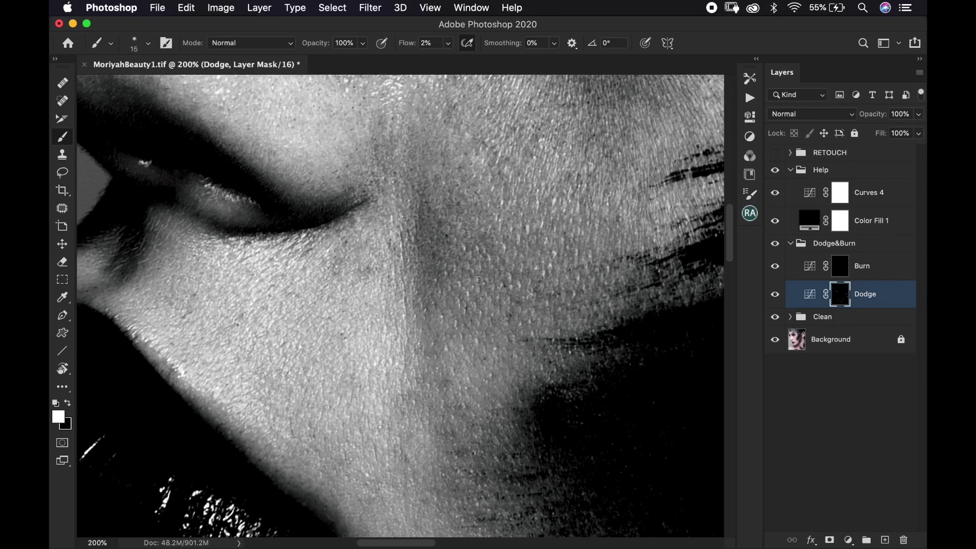
key(bracketleft)
key(bracketleft)
key(bracketleft)
key(bracketleft)
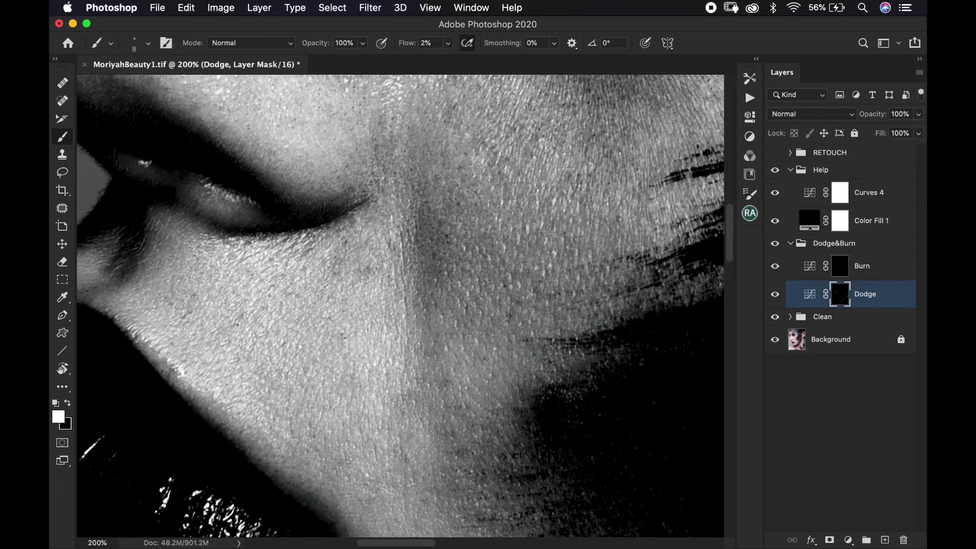
- Dodge the small dark pores and spots on the cheek beside the nostril with a 9 px brush
mouse_move(443, 305)
mouse_down()
mouse_move(447, 226)
mouse_move(423, 211)
mouse_move(493, 234)
mouse_move(506, 254)
mouse_up()
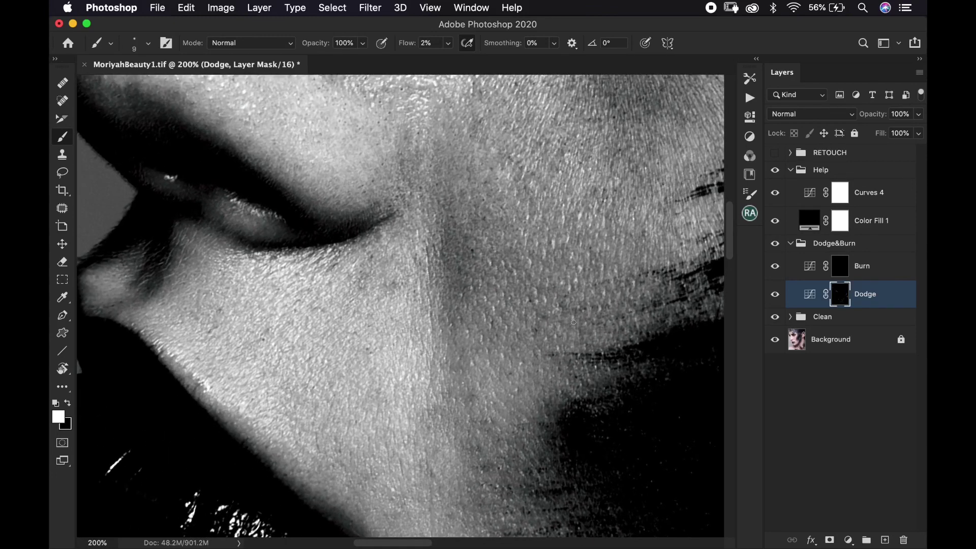
key(bracketleft)
key(bracketleft)
drag(543, 314, 575, 339)
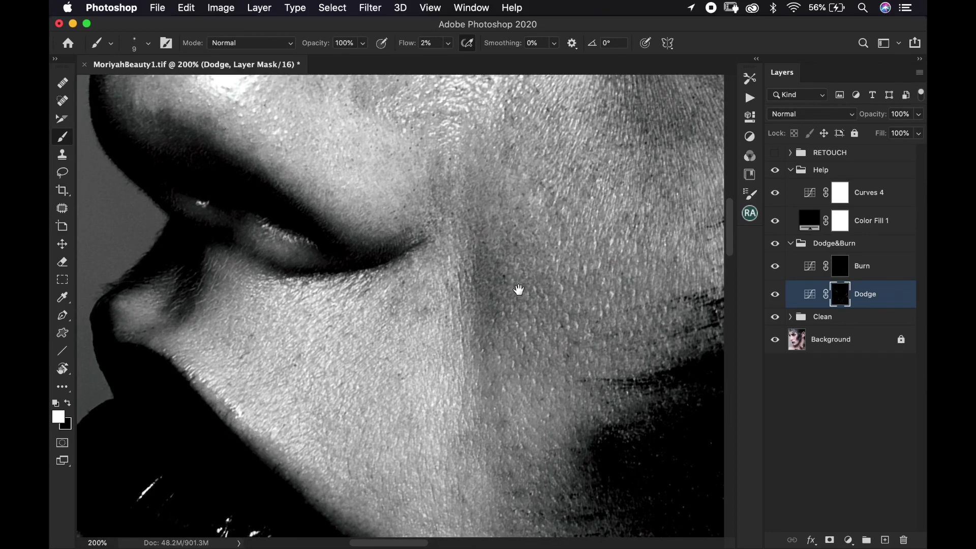
drag(544, 243, 563, 293)
key(bracketleft)
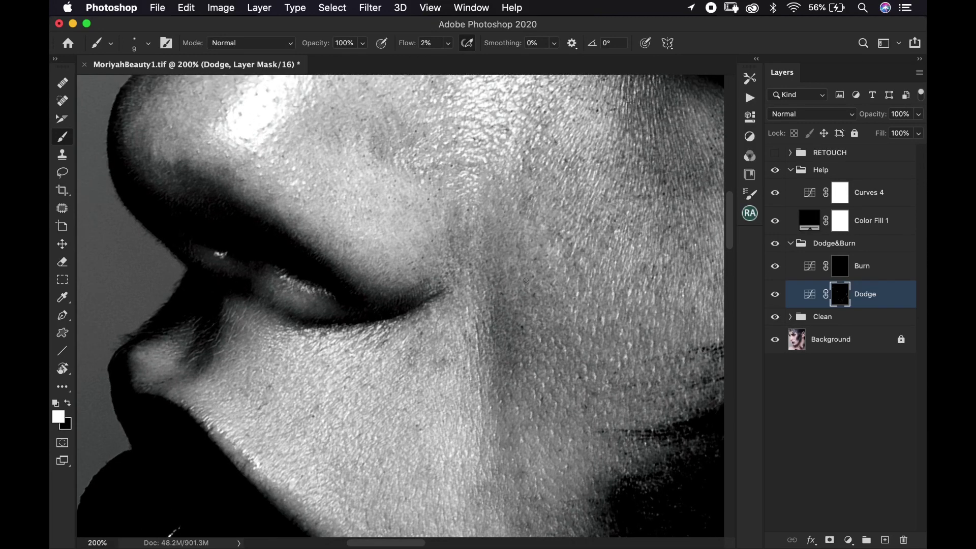
scroll(524, 298, down, 6)
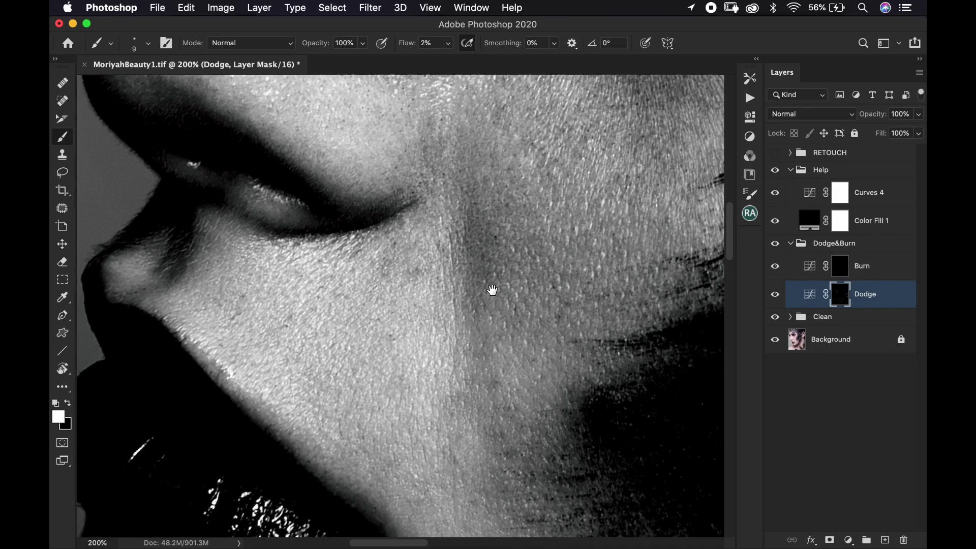
- Dodge the cheek skin between the fold and the inner edge of the black paint with a 9 to 15 px brush
key(bracketright)
key(bracketright)
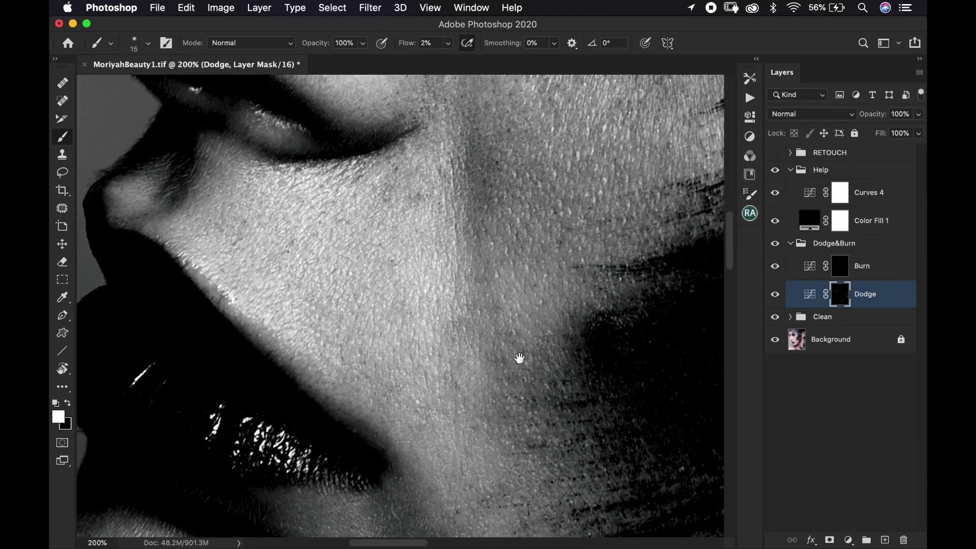
scroll(523, 371, down, 2)
scroll(524, 371, right, 1)
key(bracketleft)
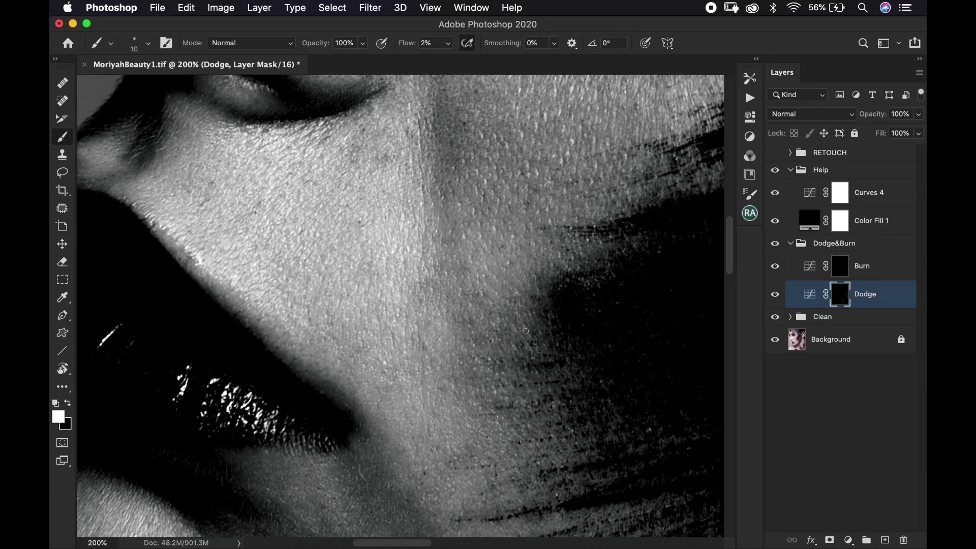
drag(536, 294, 550, 374)
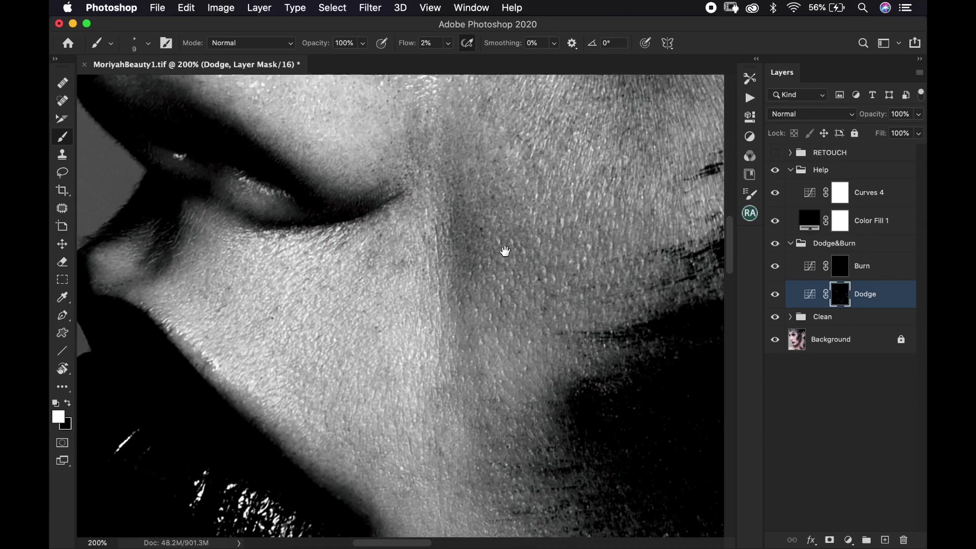
drag(505, 253, 566, 287)
key(bracketright)
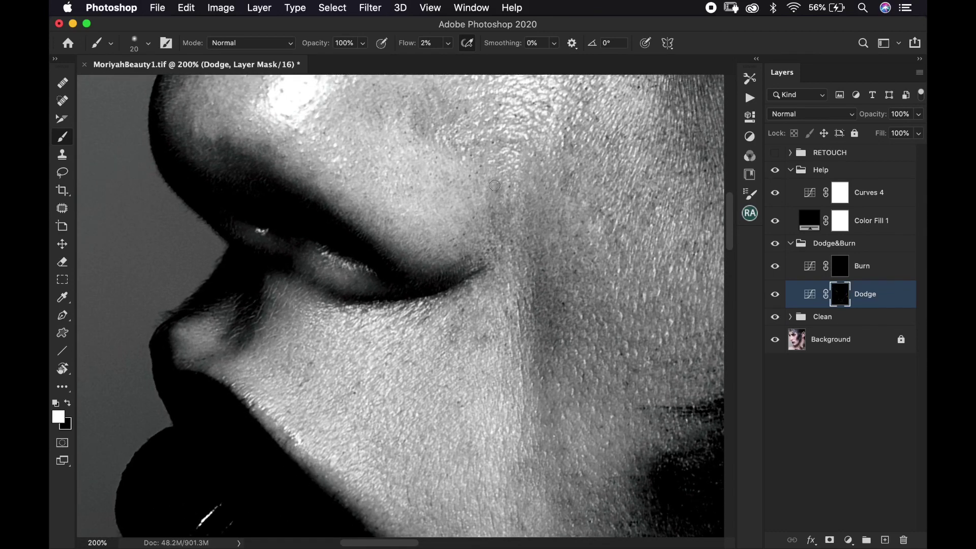
- Rotate the canvas, zoom out to 100% and enlarge the brush to about 50 px for dodging the cheek below the eye
drag(525, 215, 420, 179)
drag(493, 277, 415, 406)
drag(527, 240, 555, 193)
key(r)
key(b)
key(super+minus)
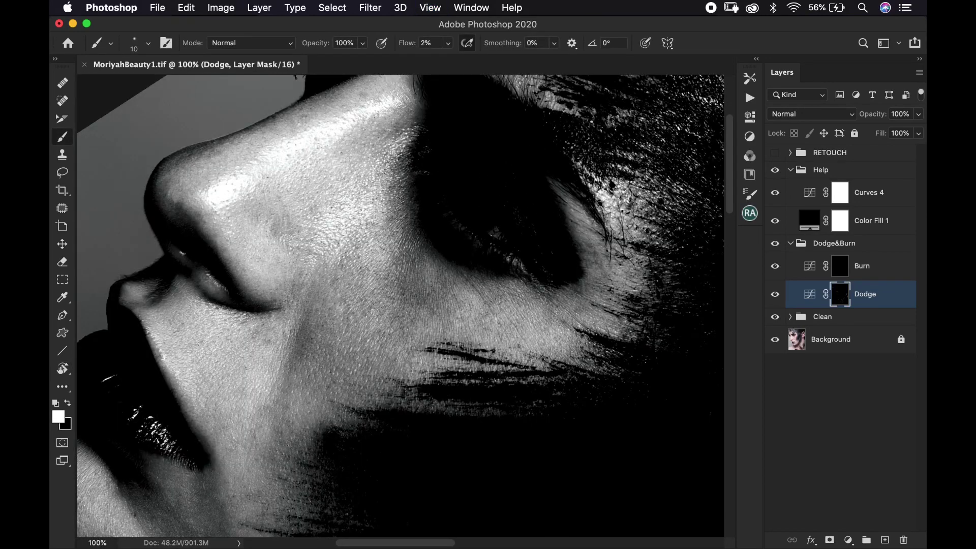
drag(431, 274, 437, 250)
key(bracketright)
key(bracketright)
key(bracketright)
key(bracketright)
key(bracketright)
key(bracketright)
key(bracketright)
key(bracketright)
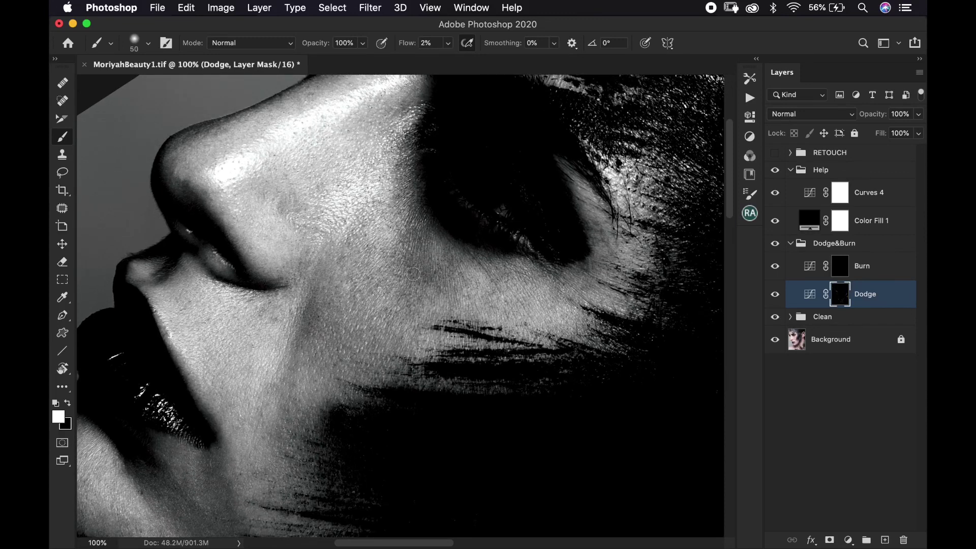
- Dodge the uneven tones between the nose and under-eye area, reducing the brush to 25 px
key(bracketleft)
key(bracketright)
key(bracketright)
key(bracketleft)
key(bracketleft)
key(bracketleft)
key(bracketleft)
key(bracketleft)
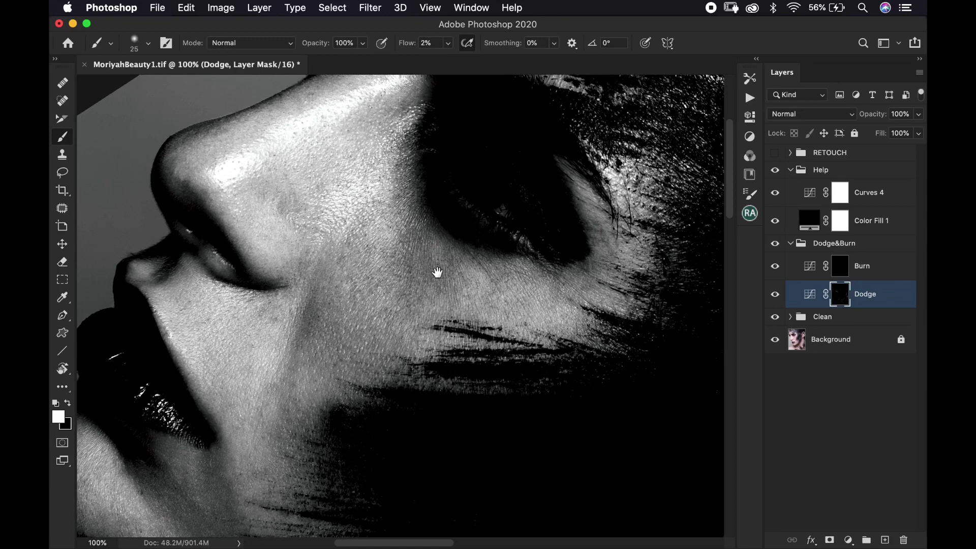
mouse_move(424, 197)
mouse_down()
mouse_move(464, 248)
mouse_move(512, 240)
mouse_move(460, 234)
mouse_up()
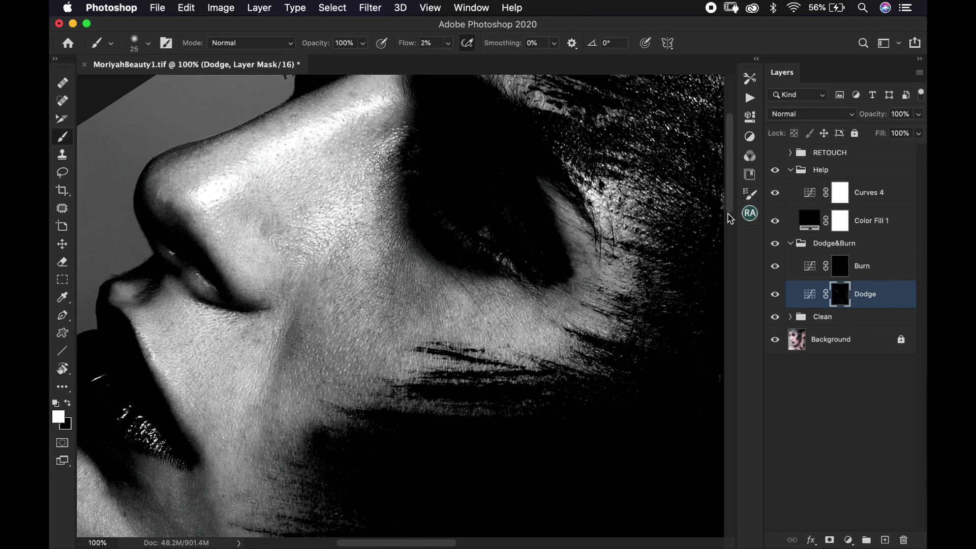
- Burn the bright spots on the cheek below the inner eye on the Burn mask, reducing the brush to 15 px
click(840, 267)
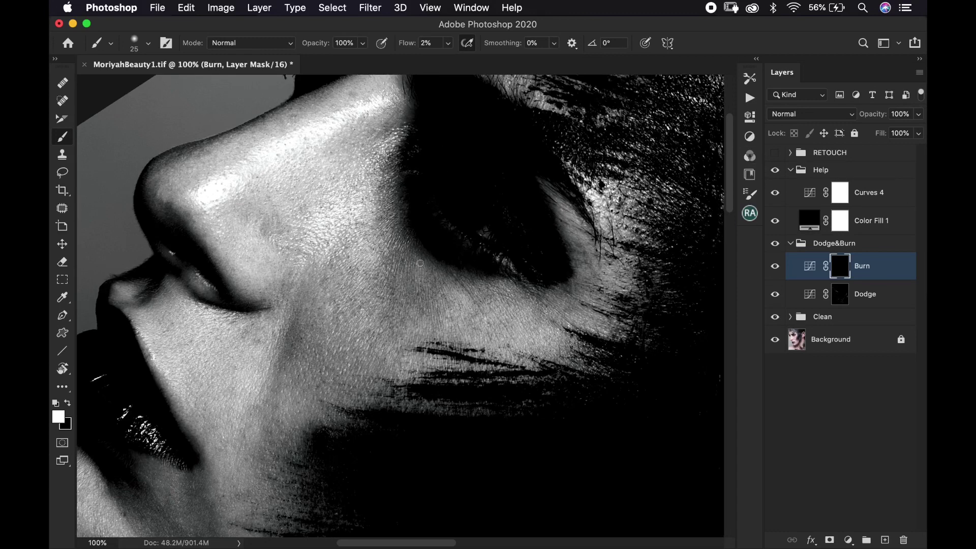
key(super+equal)
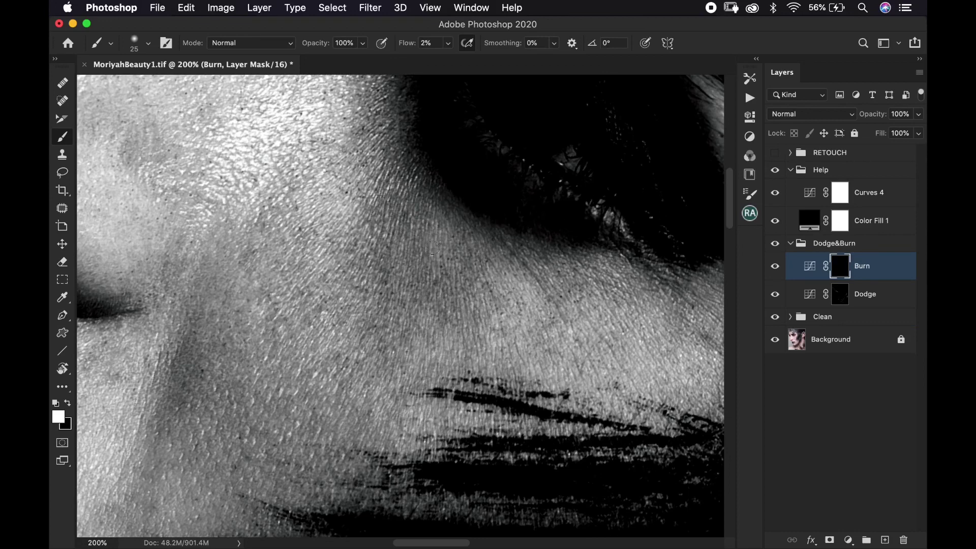
key(bracketright)
key(bracketleft)
key(bracketleft)
key(bracketleft)
scroll(522, 216, up, 5)
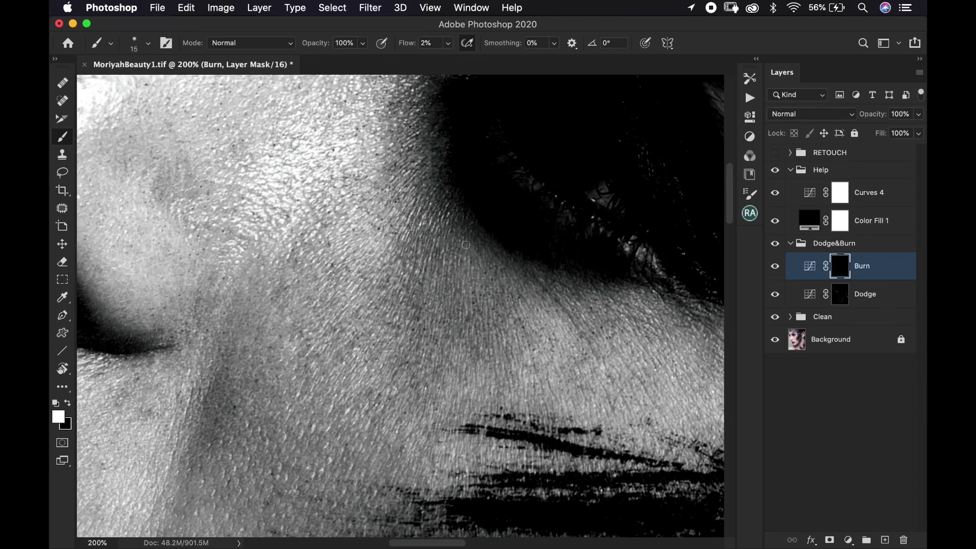
- Rotate the canvas to 93° and dodge the small dark spots under the eye on the Dodge mask with a 7 px brush
mouse_move(841, 298)
mouse_down()
mouse_move(840, 278)
mouse_move(840, 286)
mouse_up()
key(space)
mouse_move(451, 292)
mouse_down()
mouse_move(440, 246)
mouse_move(422, 241)
mouse_up()
key(r)
drag(491, 201, 531, 270)
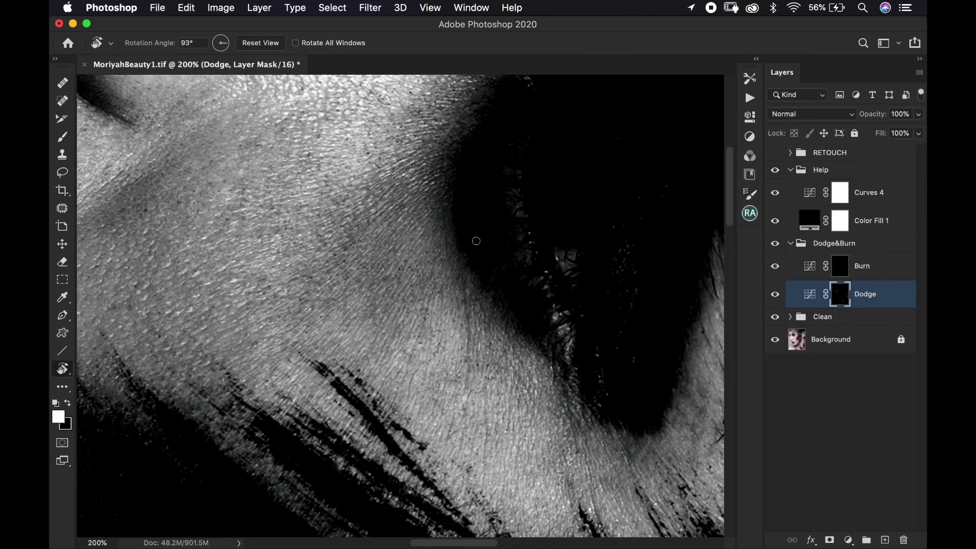
key(b)
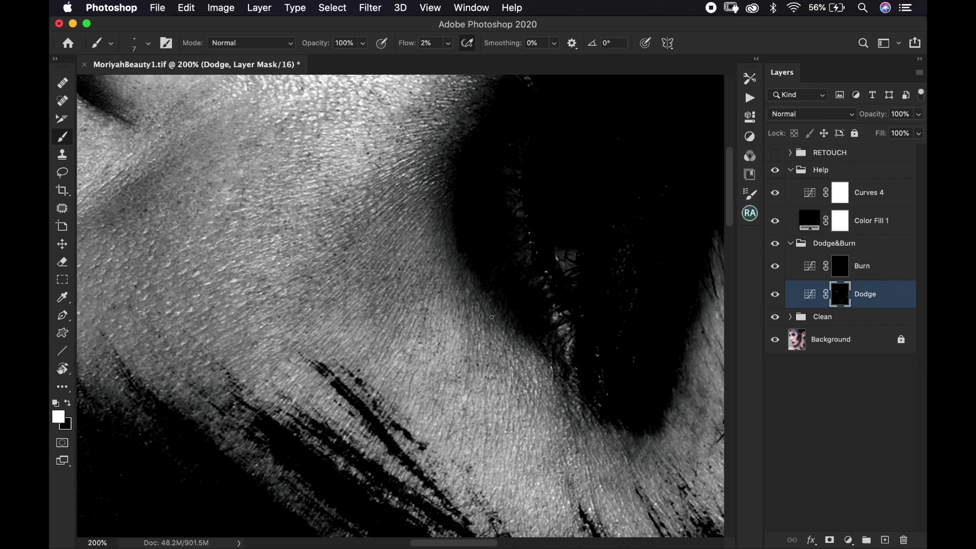
- Dodge the skin between the lower lashes and the black paint strokes, enlarging the brush to 10 px
scroll(493, 296, down, 5)
scroll(493, 296, right, 4)
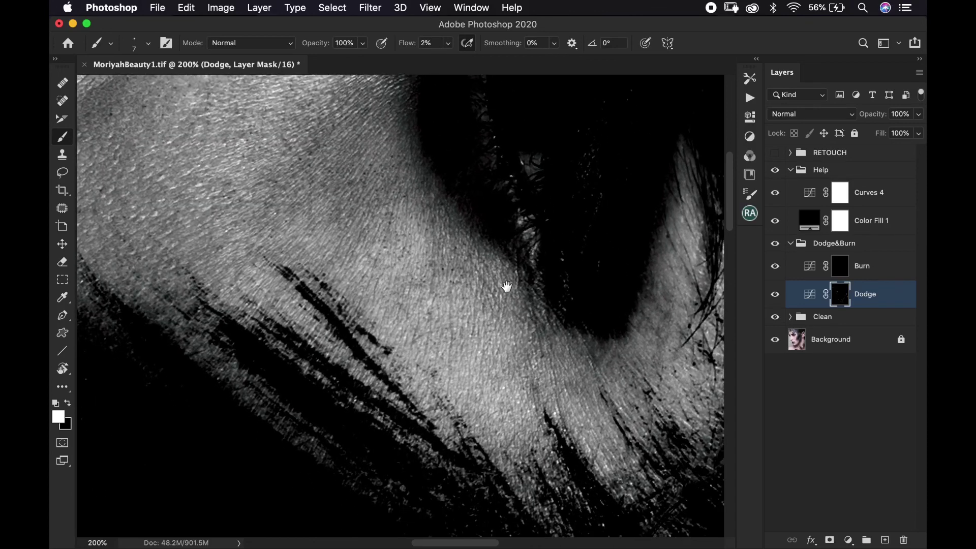
key(bracketright)
key(bracketright)
key(bracketright)
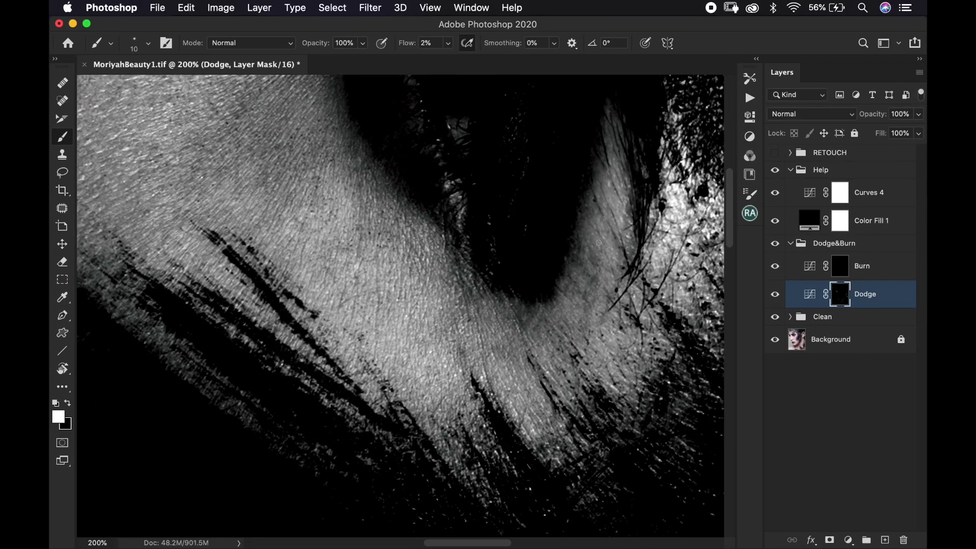
- Rotate the canvas back and dodge the uneven skin beside the outer eye corner, reducing the brush from 20 to 10 px
key(r)
mouse_move(598, 243)
mouse_down()
mouse_move(538, 181)
mouse_move(554, 125)
mouse_up()
key(bracketright)
key(bracketright)
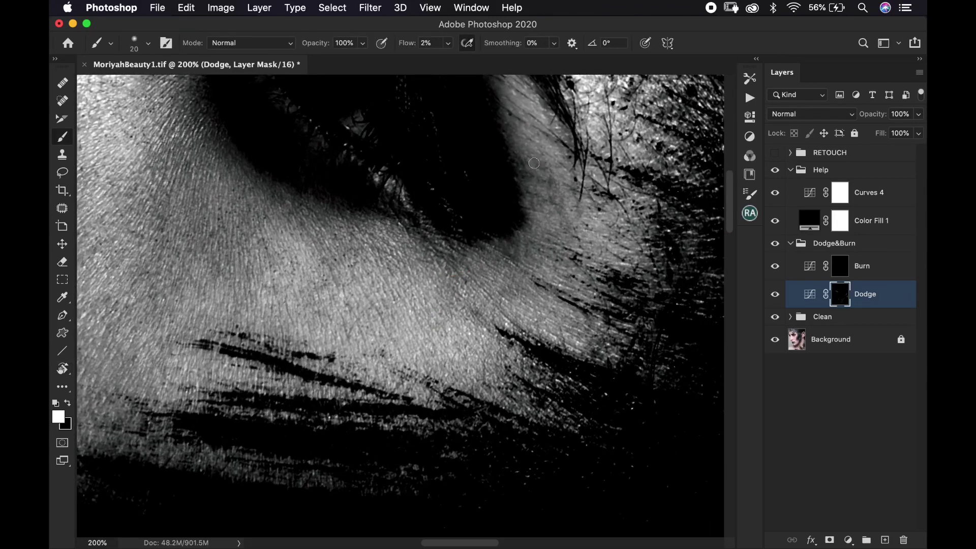
key(bracketleft)
key(bracketleft)
drag(550, 182, 533, 288)
mouse_move(548, 221)
mouse_down()
mouse_move(501, 186)
mouse_move(509, 287)
mouse_up()
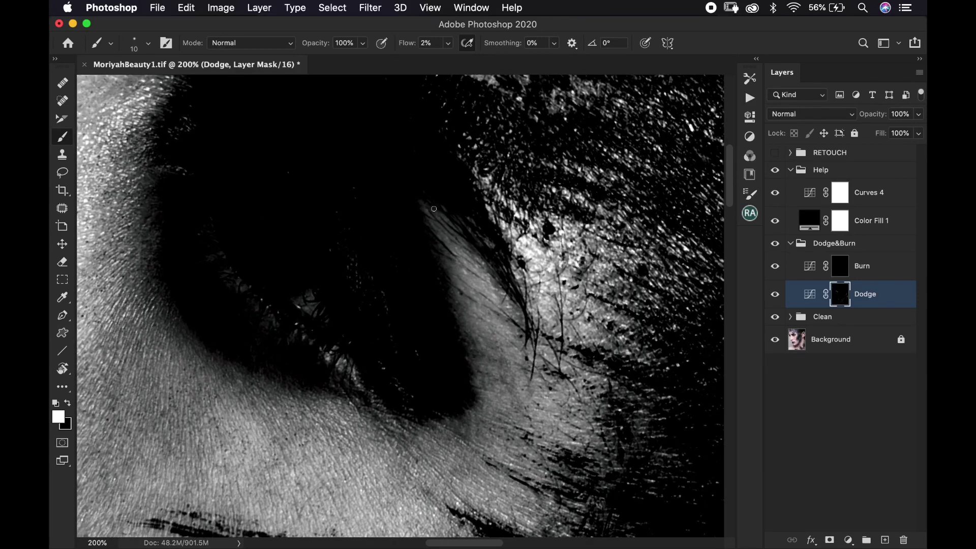
drag(461, 249, 425, 178)
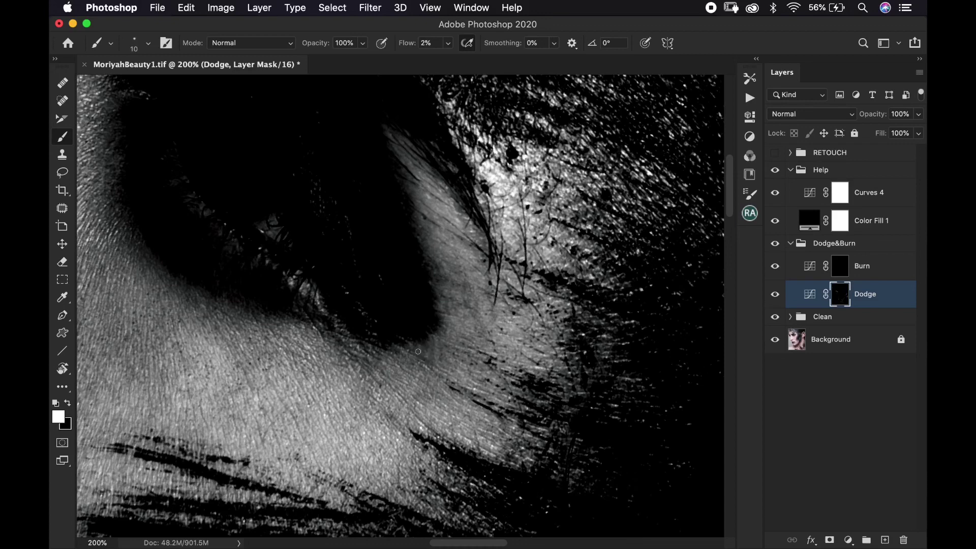
- Dodge the dark patches just below the outer eye corner with a brush around 10 px
key(bracketright)
key(bracketright)
key(bracketleft)
key(bracketleft)
key(bracketright)
key(bracketleft)
drag(469, 290, 443, 232)
- Rotate the canvas and dodge the skin between the outer eye corner and the paint strokes, using a 10 to 15 px brush
key(r)
mouse_move(438, 179)
mouse_down()
mouse_move(275, 206)
mouse_move(244, 268)
mouse_up()
key(b)
drag(369, 238, 402, 172)
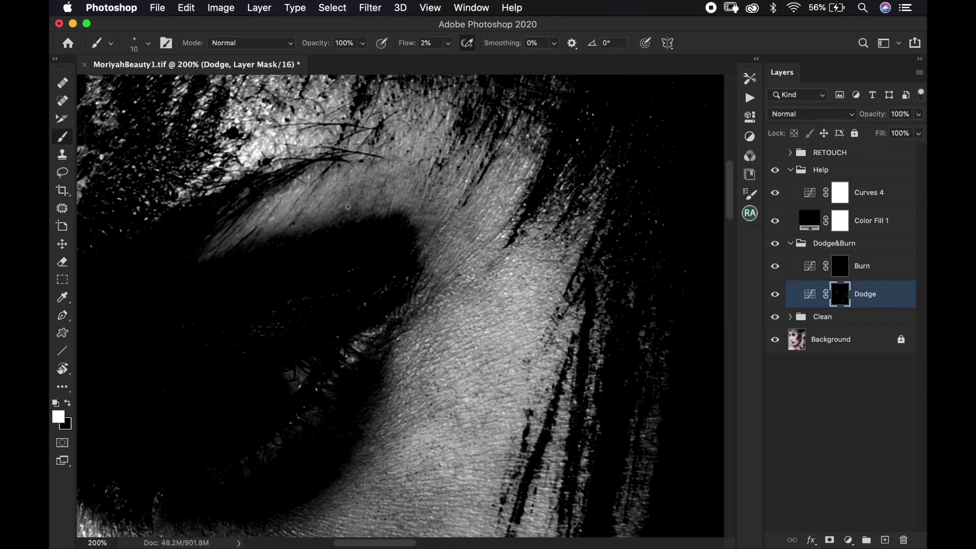
key(bracketright)
key(bracketleft)
key(bracketleft)
drag(506, 254, 457, 232)
key(bracketright)
key(bracketright)
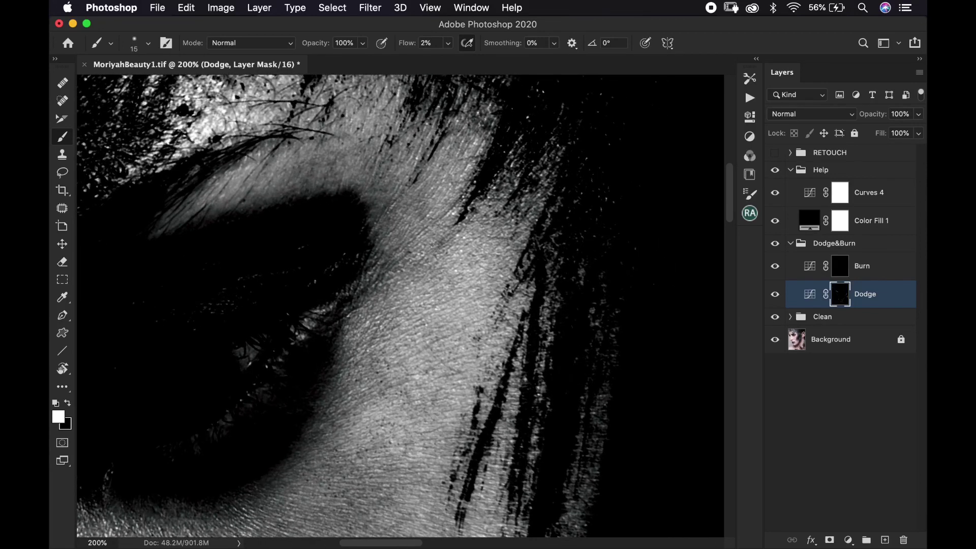
- Dodge the dark spots along the under-eye area from the outer corner towards the nose, reducing the brush to 8 px
scroll(425, 255, down, 3)
scroll(425, 255, left, 2)
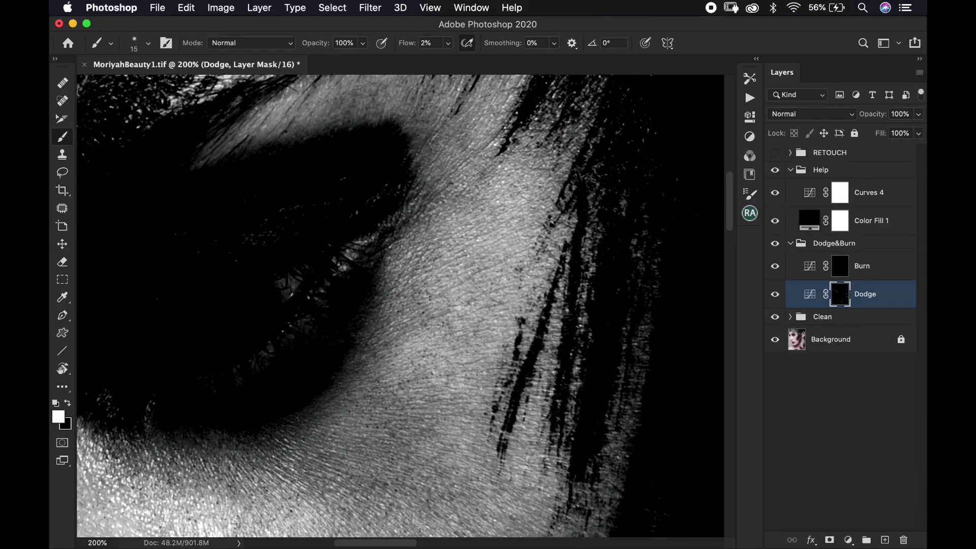
scroll(399, 275, down, 3)
key(bracketleft)
scroll(418, 253, left, 2)
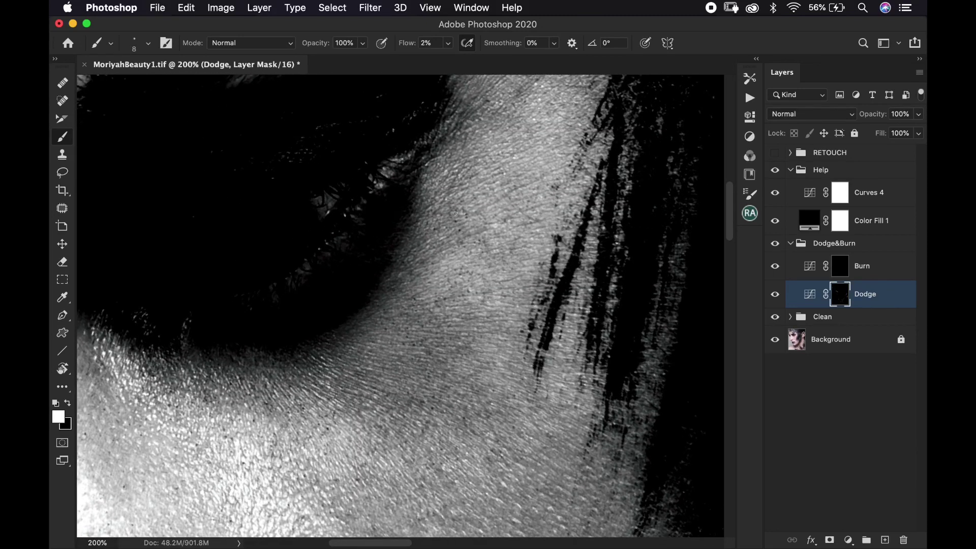
scroll(483, 214, down, 3)
scroll(483, 214, left, 3)
- Reset the canvas rotation to 0° and dodge the dark pores along the nose bridge with a brush around 9 px
key(r)
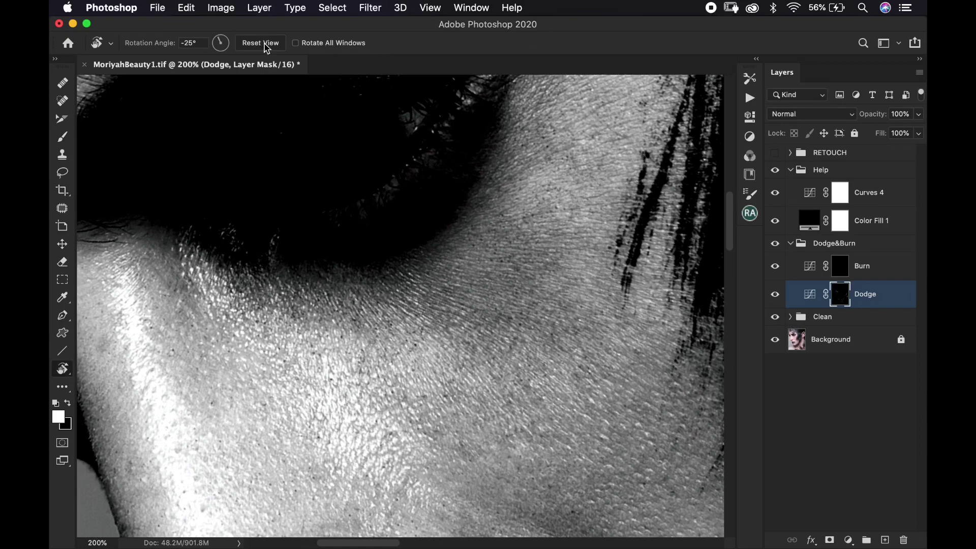
click(264, 45)
scroll(376, 281, left, 5)
scroll(376, 281, up, 2)
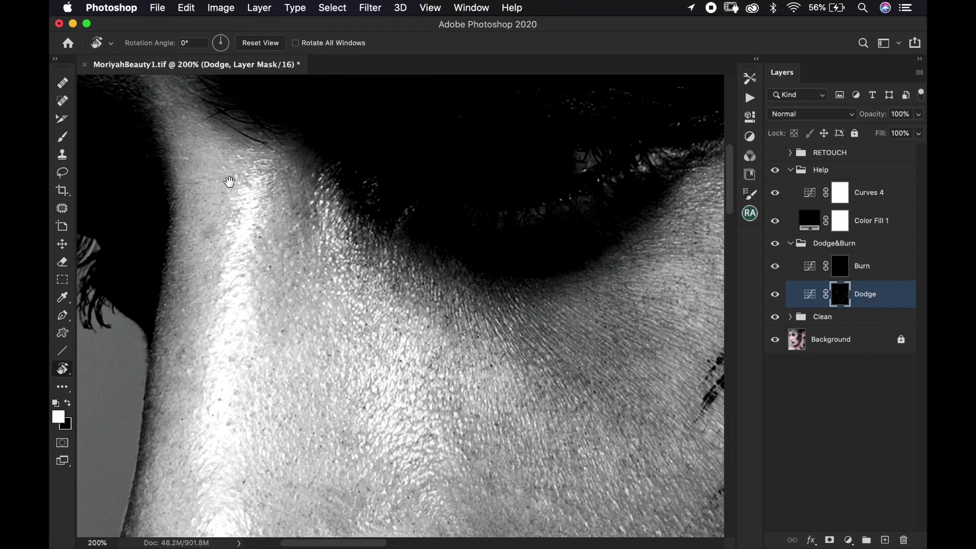
scroll(286, 238, left, 4)
scroll(287, 238, up, 1)
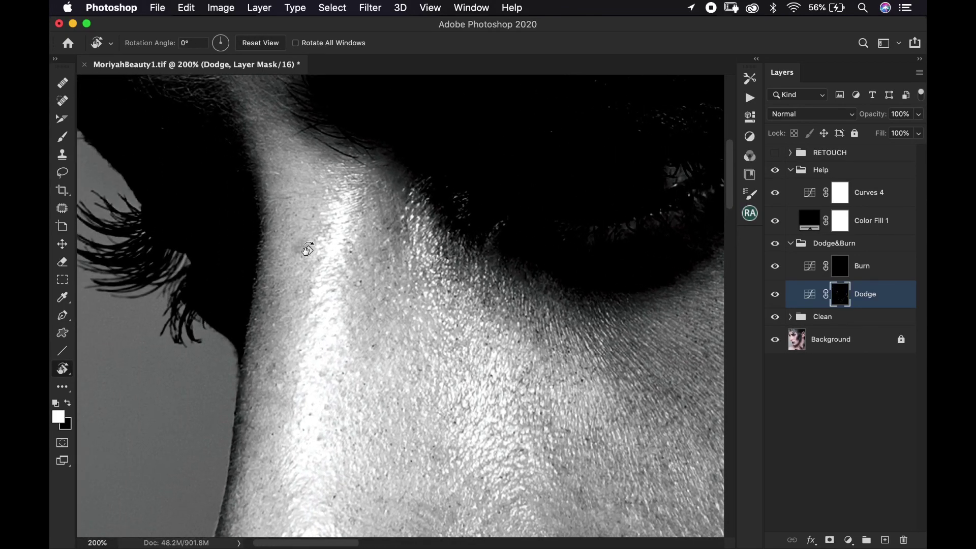
key(b)
key(bracketright)
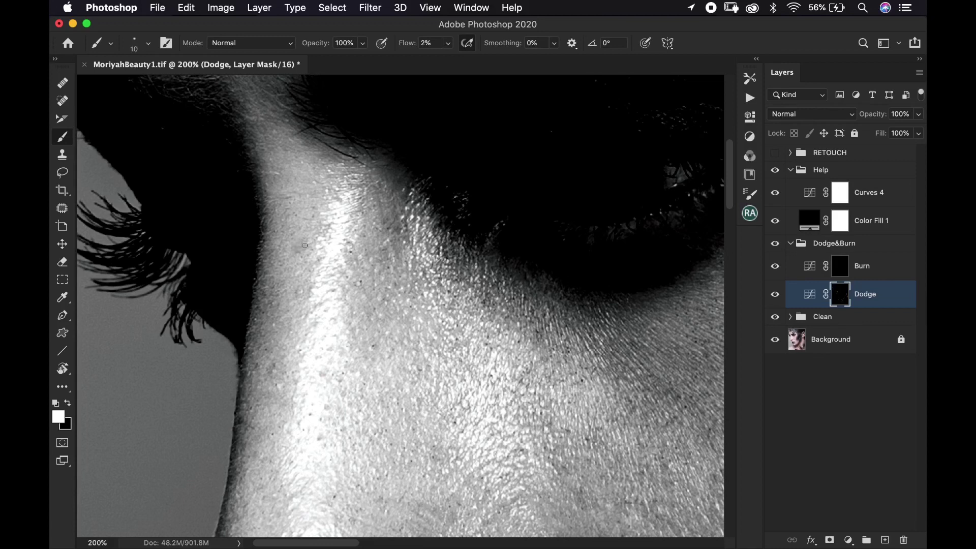
key(bracketleft)
key(bracketleft)
key(bracketleft)
key(bracketleft)
key(bracketright)
key(bracketright)
scroll(339, 168, down, 3)
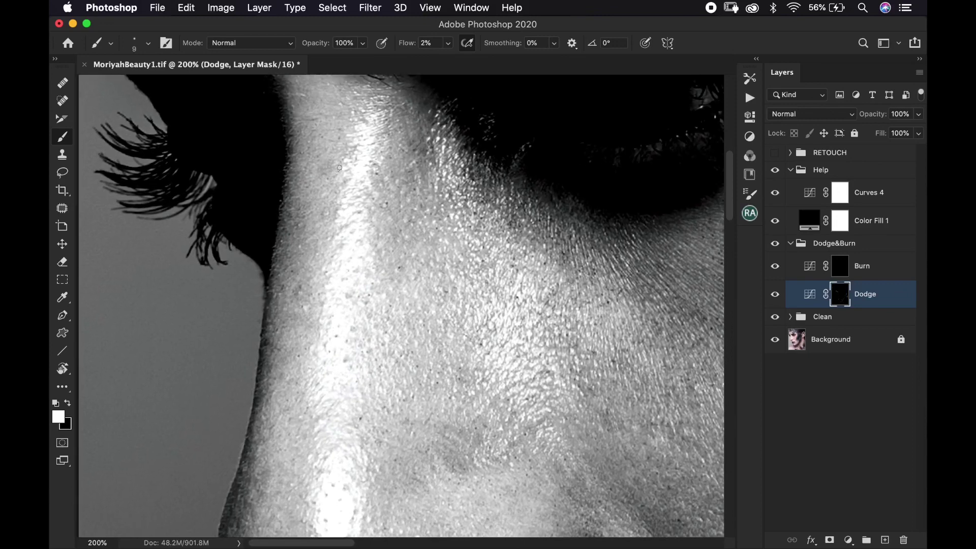
- Examine the skin tones across the whole face in the darkened black-and-white helper view
drag(514, 209, 425, 173)
key(super+minus)
key(super+minus)
drag(562, 246, 529, 170)
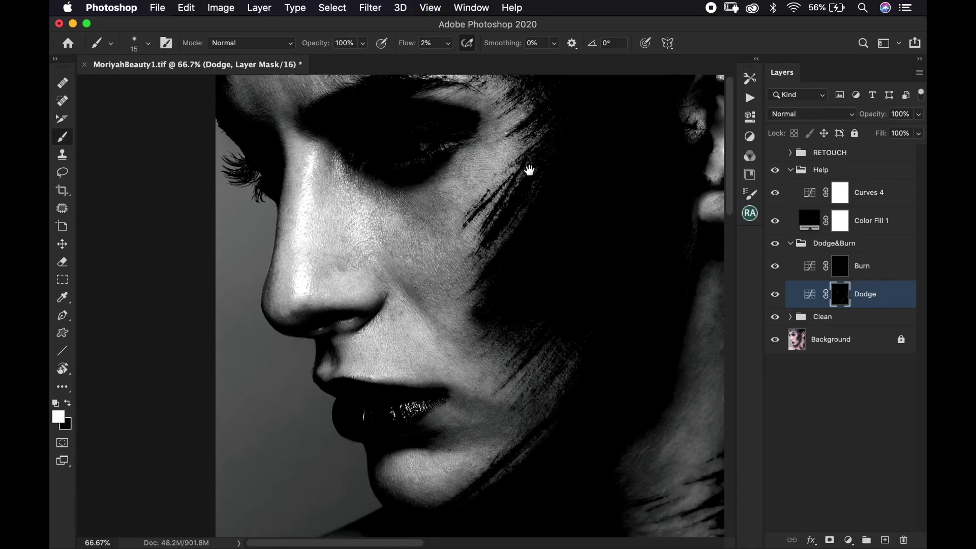
drag(501, 83, 528, 172)
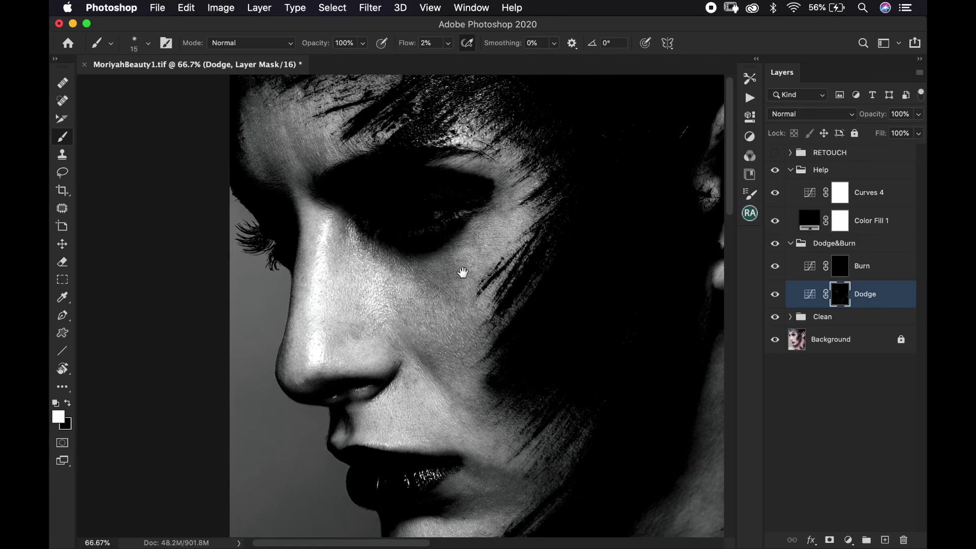
drag(462, 272, 511, 228)
key(r)
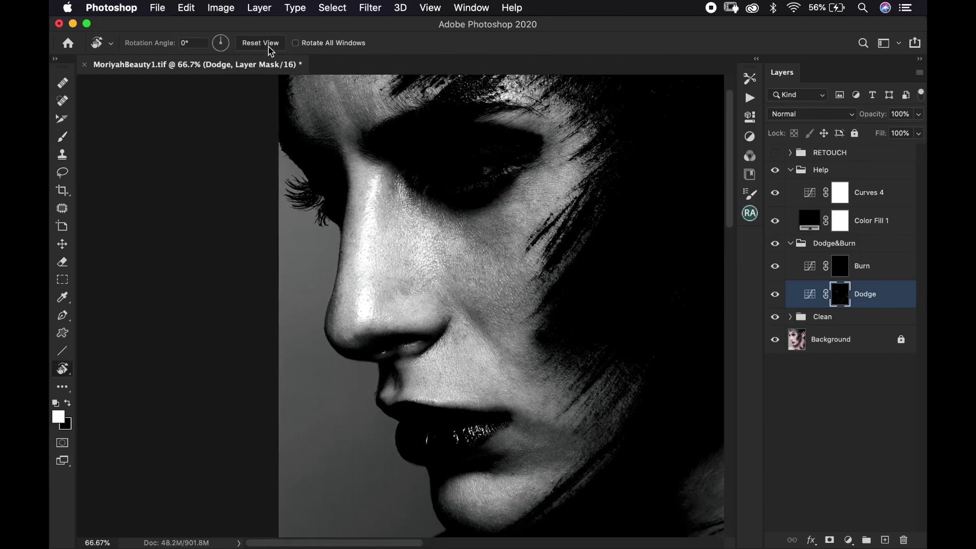
key(super+minus)
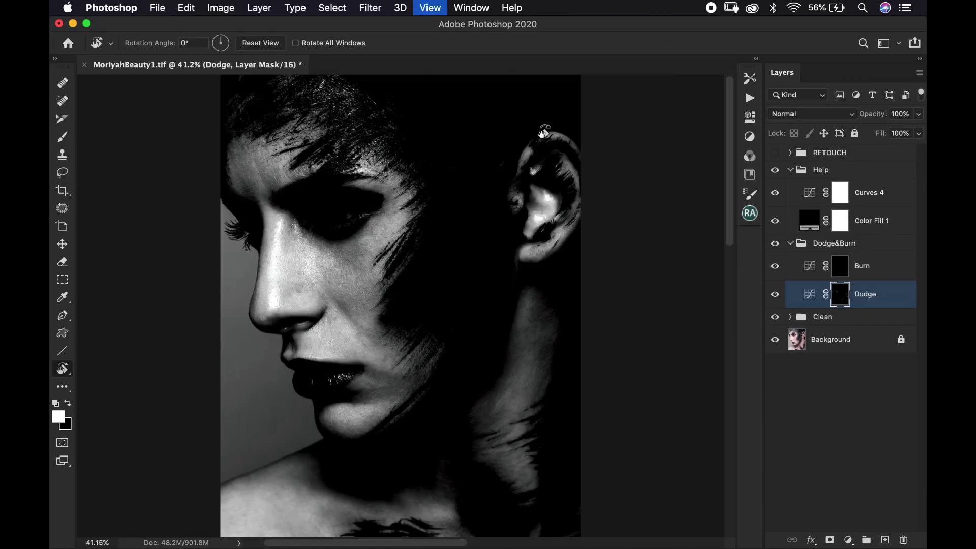
key(super+plus)
key(super+plus)
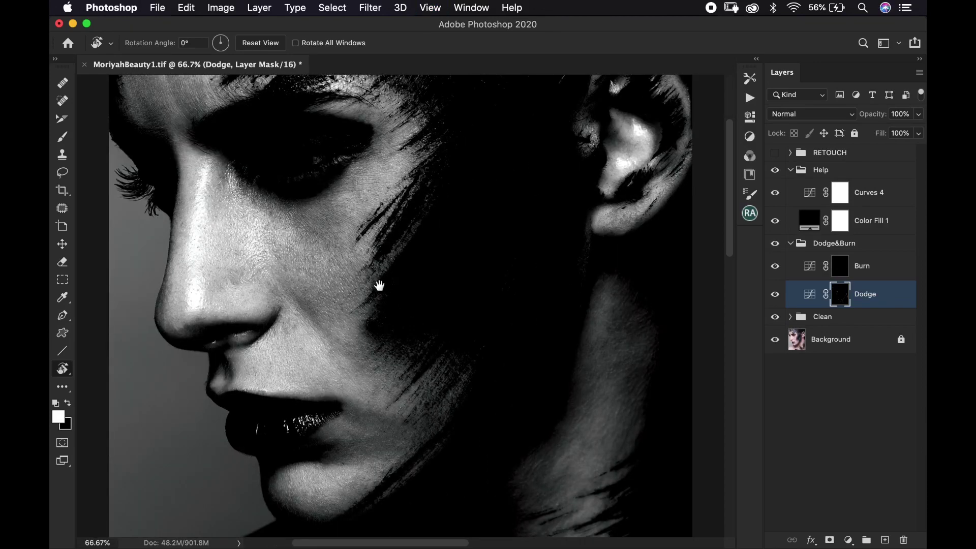
mouse_move(419, 260)
mouse_down()
mouse_move(429, 268)
mouse_move(451, 257)
mouse_move(478, 220)
mouse_up()
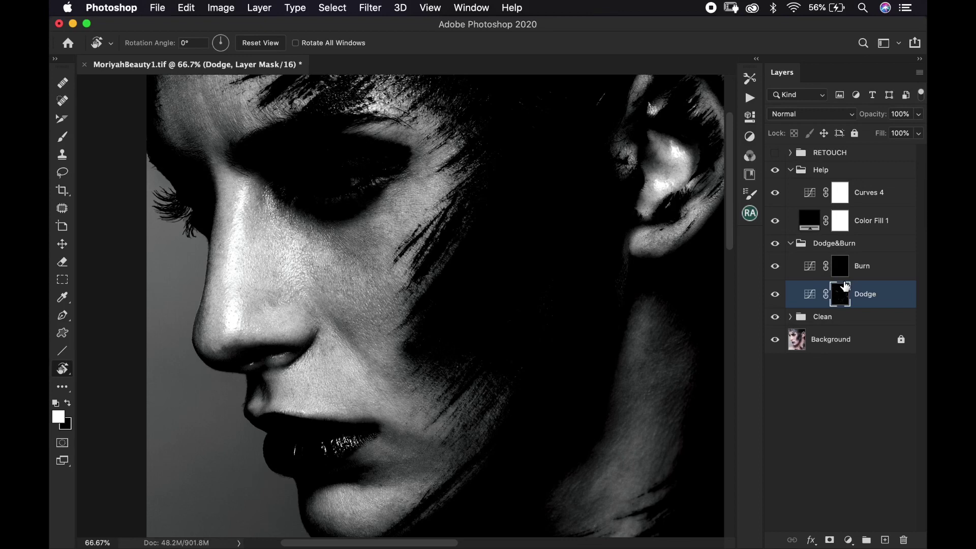
- Compare the black-and-white portrait before and after retouching by toggling the Dodge&Burn group's visibility
click(776, 244)
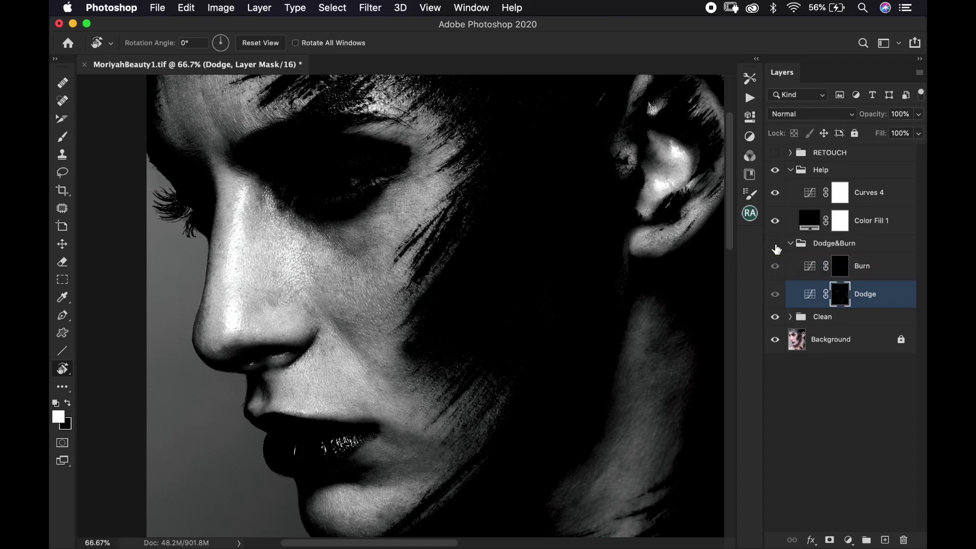
click(775, 244)
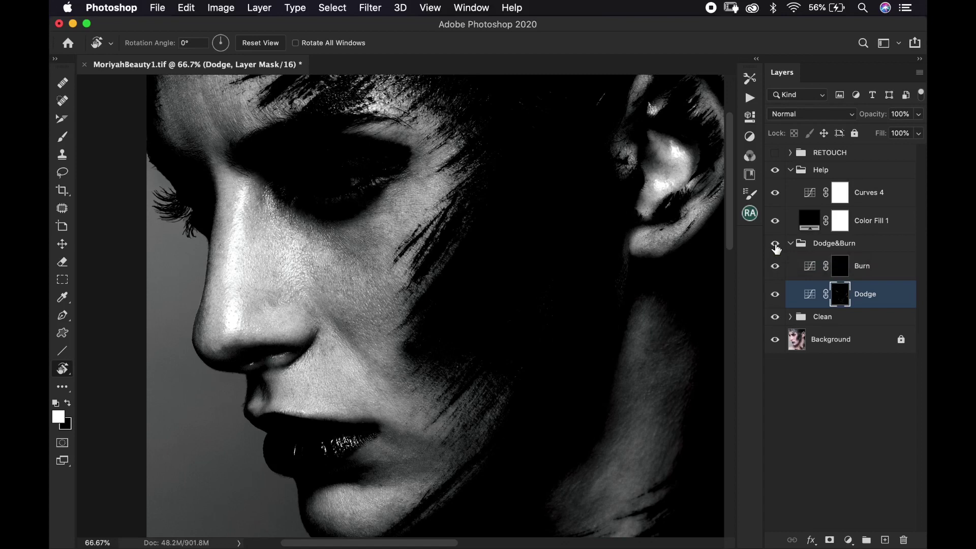
key(super+minus)
key(super+minus)
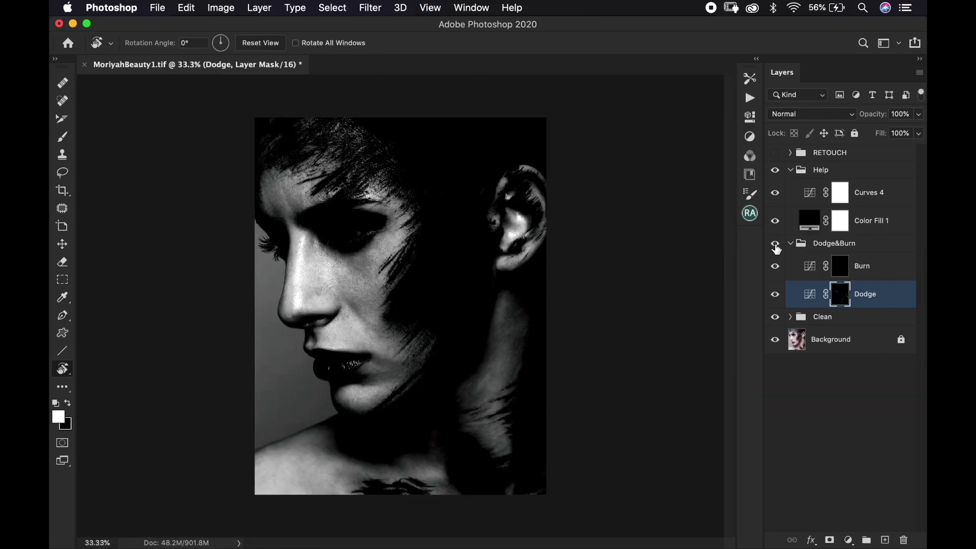
key(super+0)
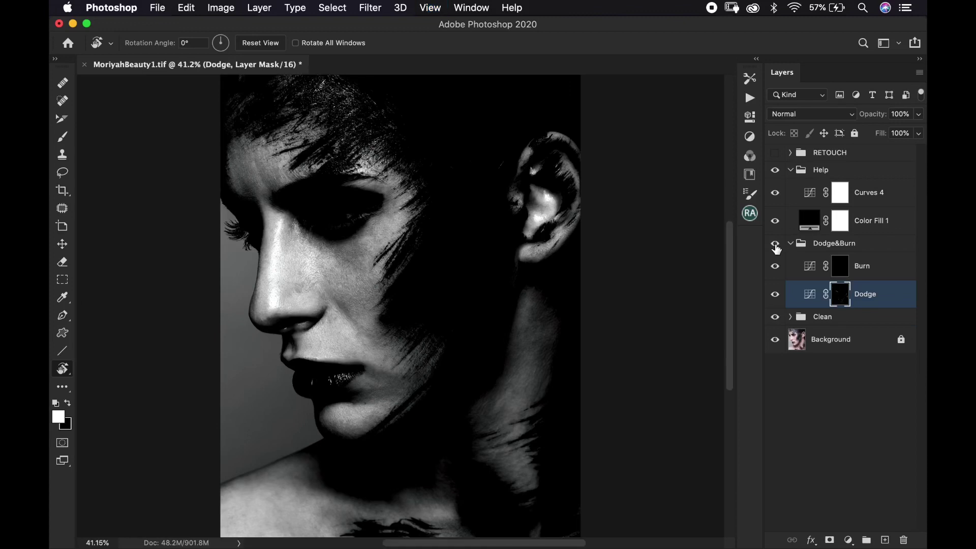
click(775, 244)
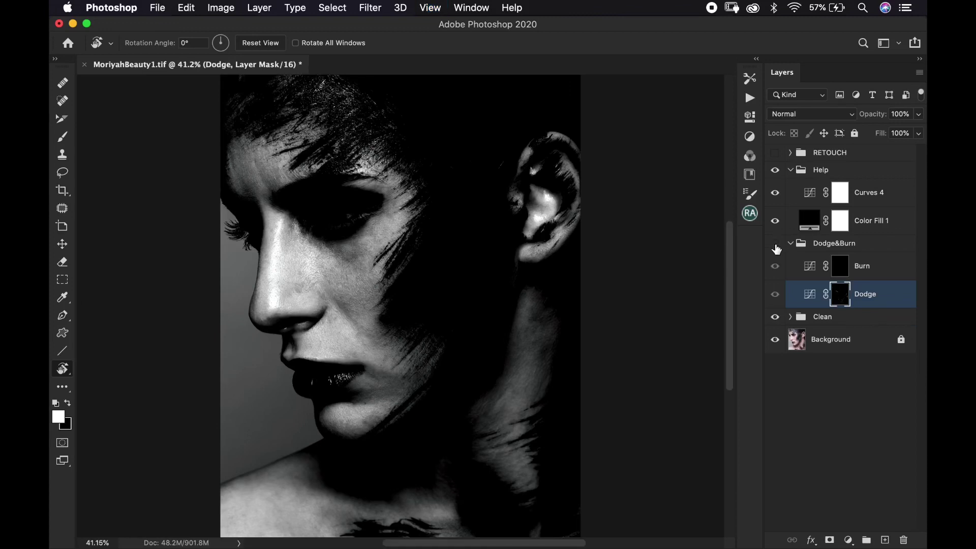
click(776, 244)
click(775, 245)
click(776, 245)
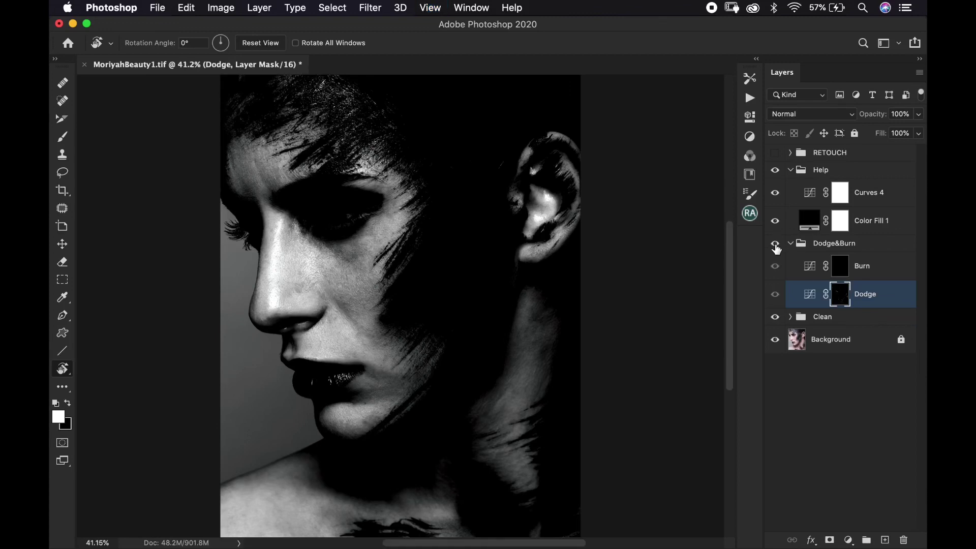
- Hide the Help group and compare the full-colour portrait with and without the Dodge&Burn group
click(775, 170)
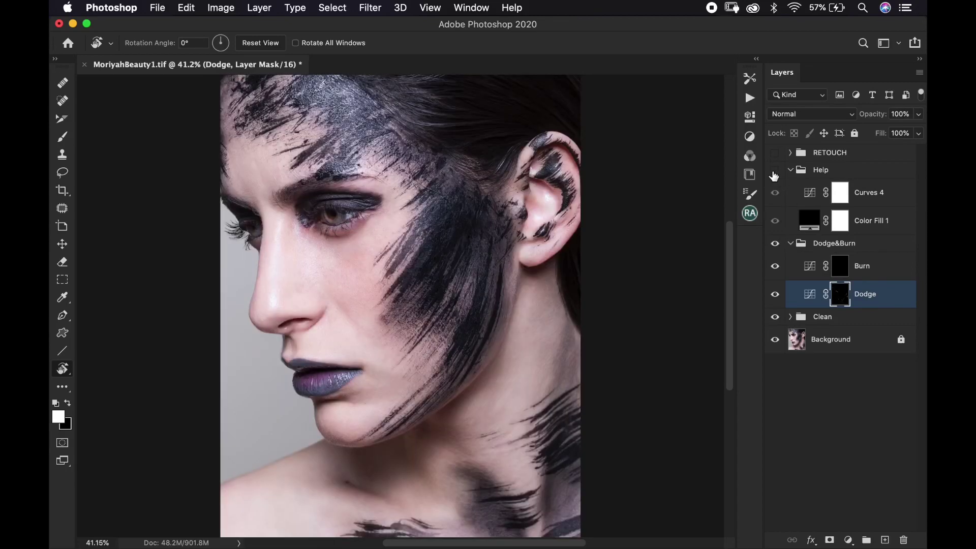
click(775, 247)
click(776, 246)
click(775, 246)
click(776, 247)
- Compare the cheek, ear and neck at 66.7% zoom with the Dodge&Burn group hidden and shown
key(super+plus)
key(super+plus)
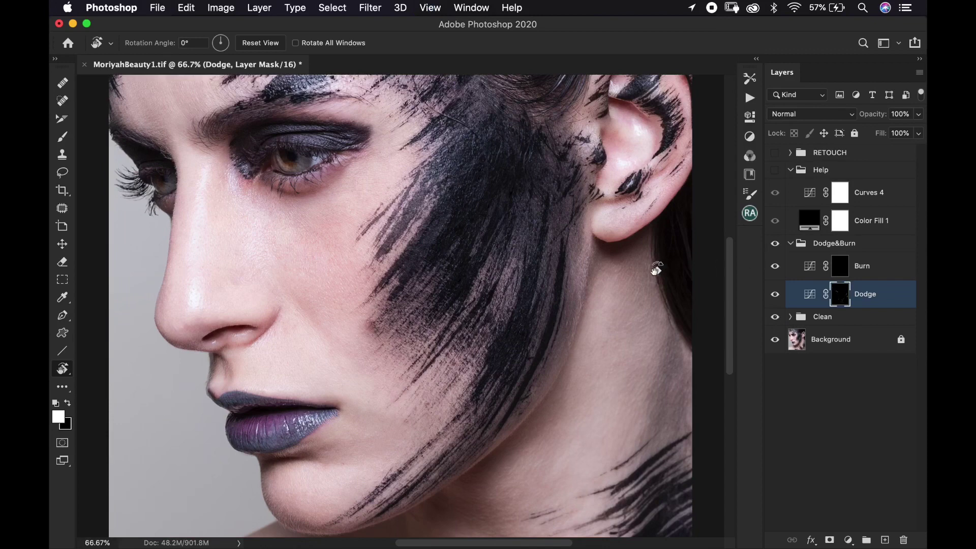
scroll(649, 268, right, 5)
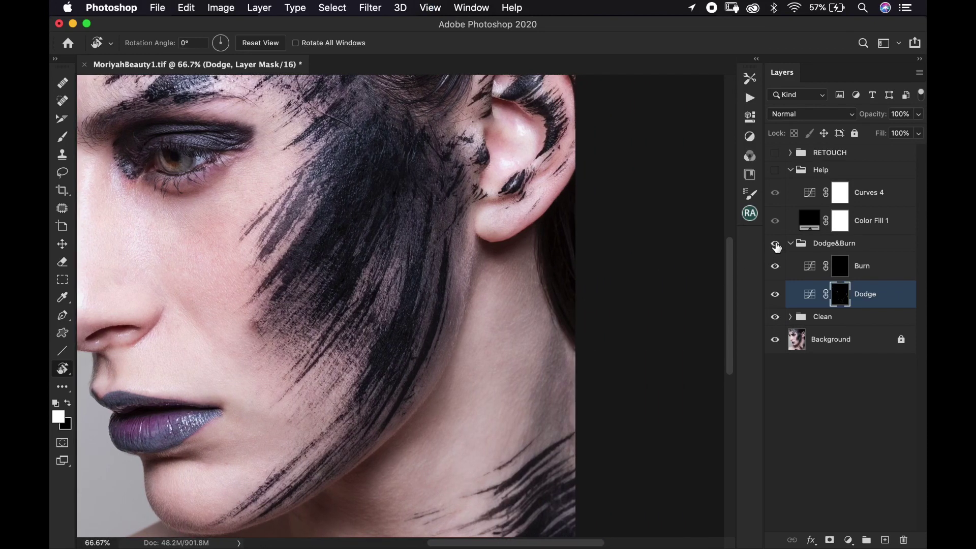
click(776, 246)
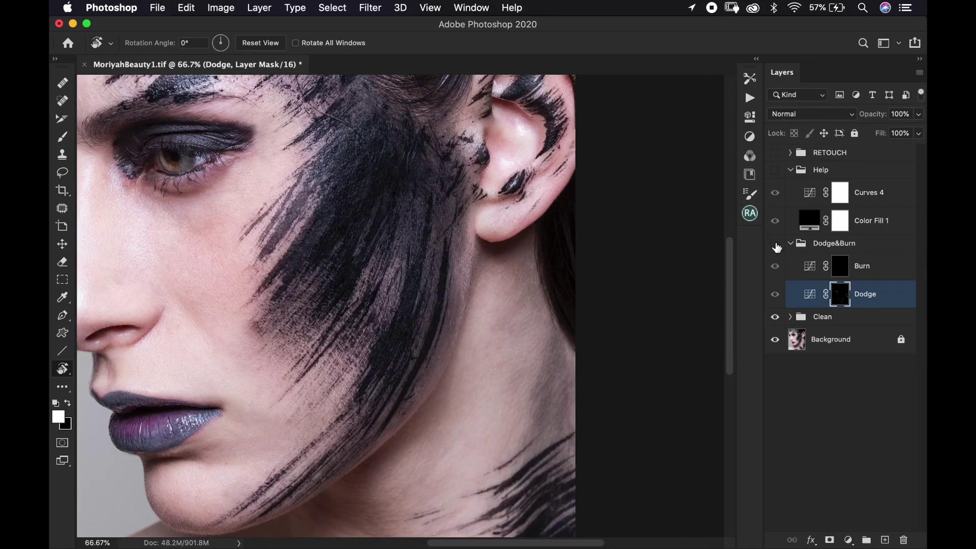
click(775, 246)
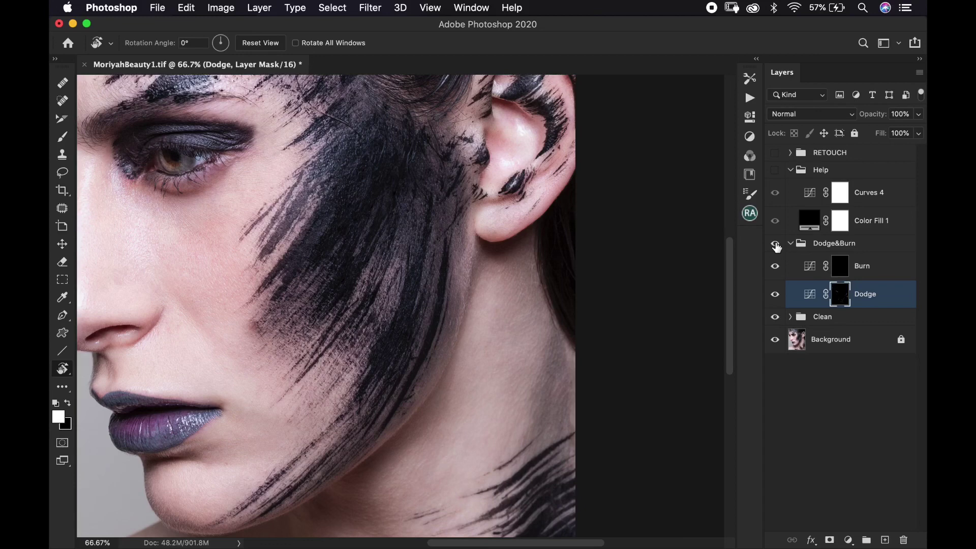
click(775, 244)
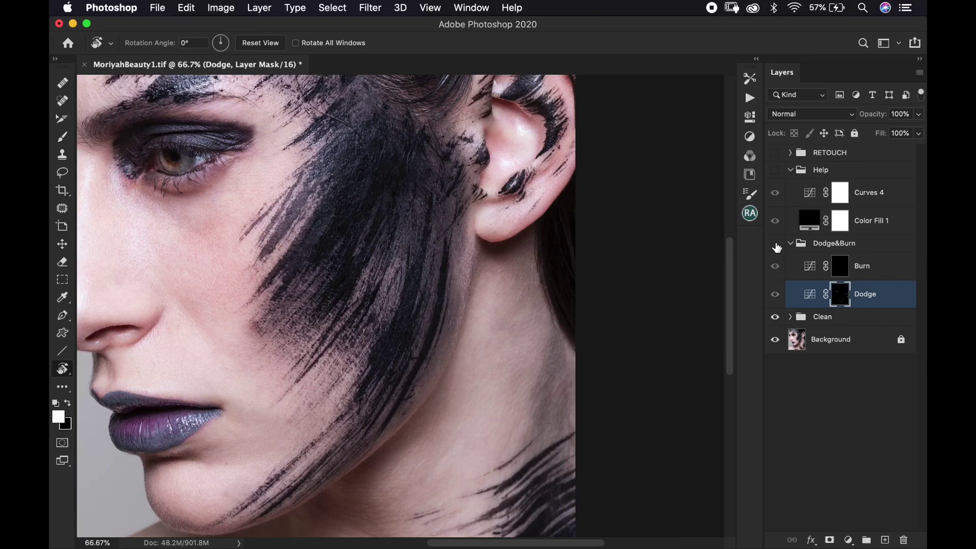
click(775, 245)
- Compare the eyes, nose, cheek and mouth before and after retouching by switching the Dodge&Burn group's visibility
scroll(585, 257, left, 5)
scroll(584, 258, left, 5)
scroll(585, 257, down, 2)
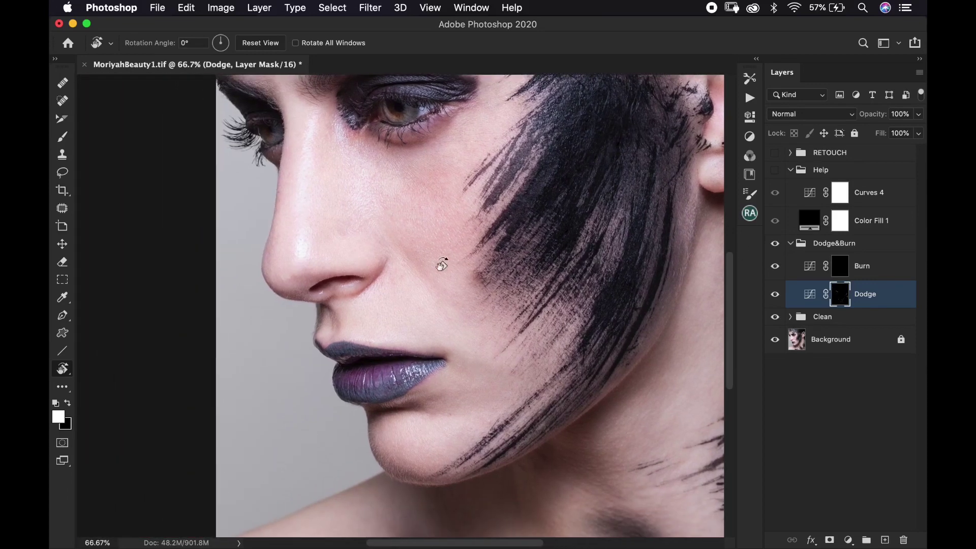
scroll(410, 231, up, 2)
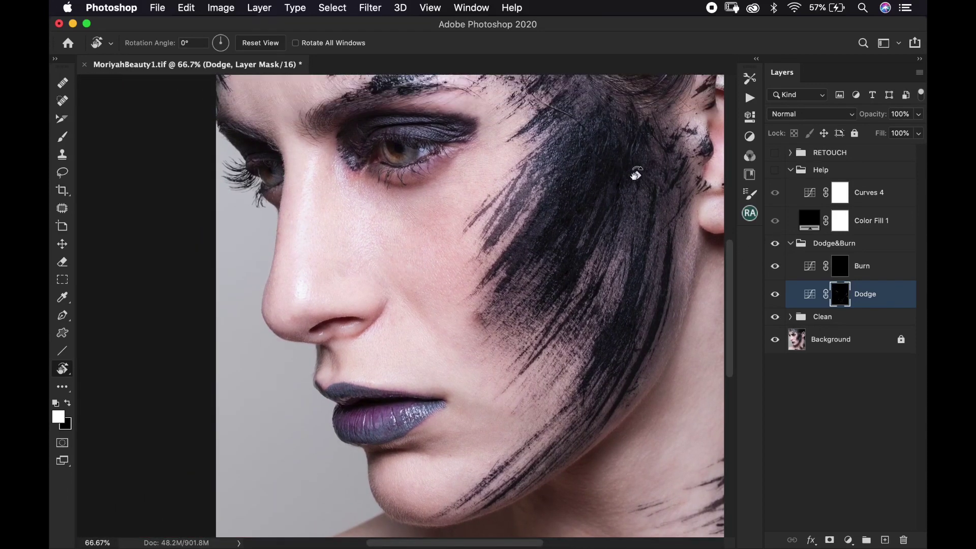
click(775, 245)
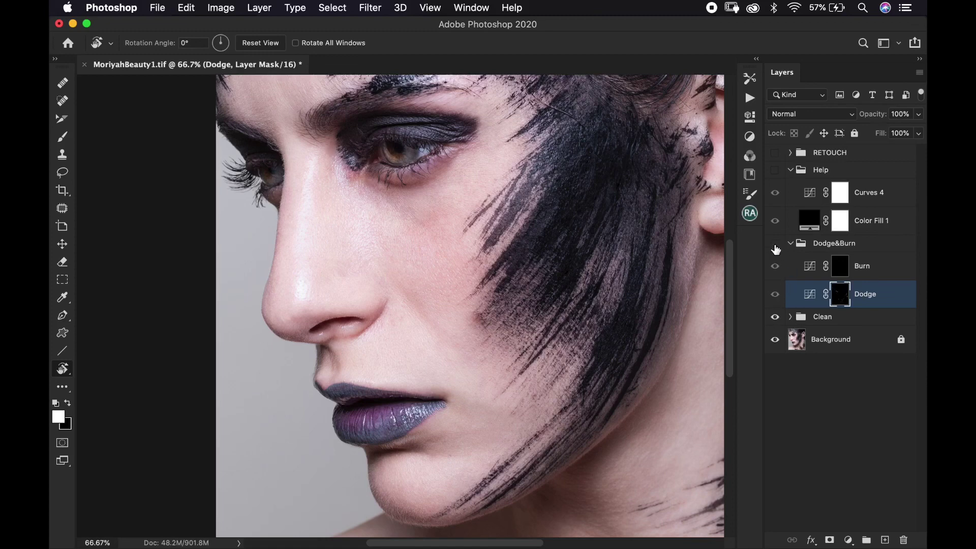
click(775, 246)
click(776, 246)
click(776, 246)
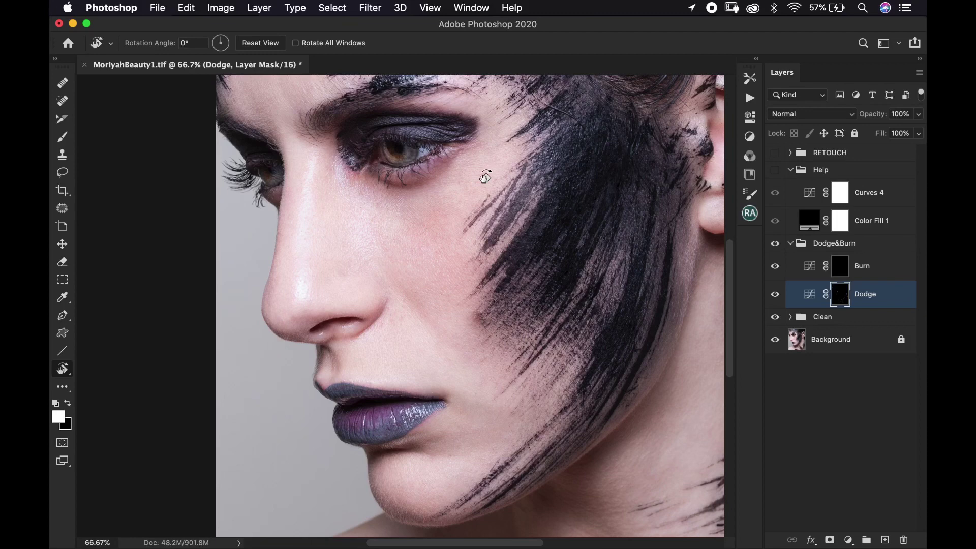
- Inspect the skin texture of the cheek and under-eye area up close at 200% zoom
key(super+1)
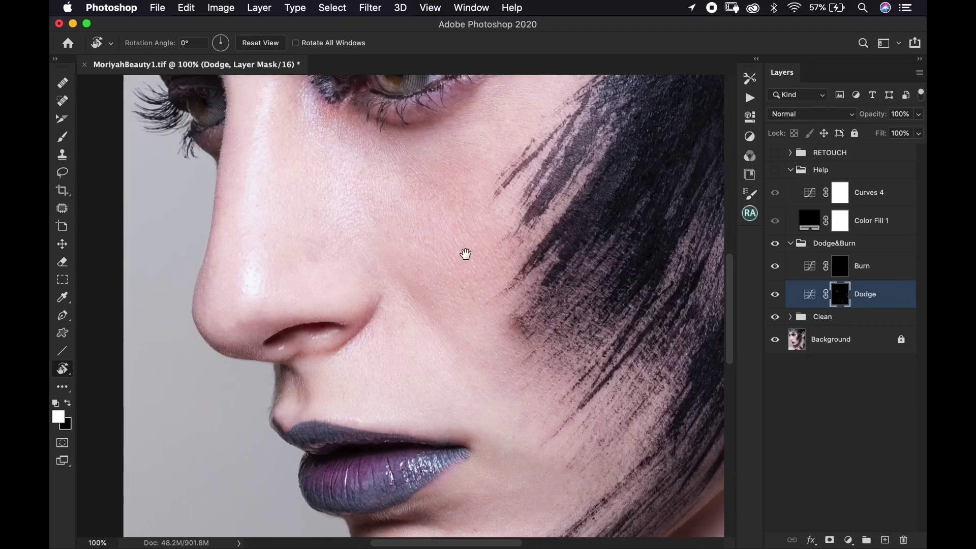
scroll(504, 213, up, 3)
key(super+plus)
scroll(462, 283, up, 5)
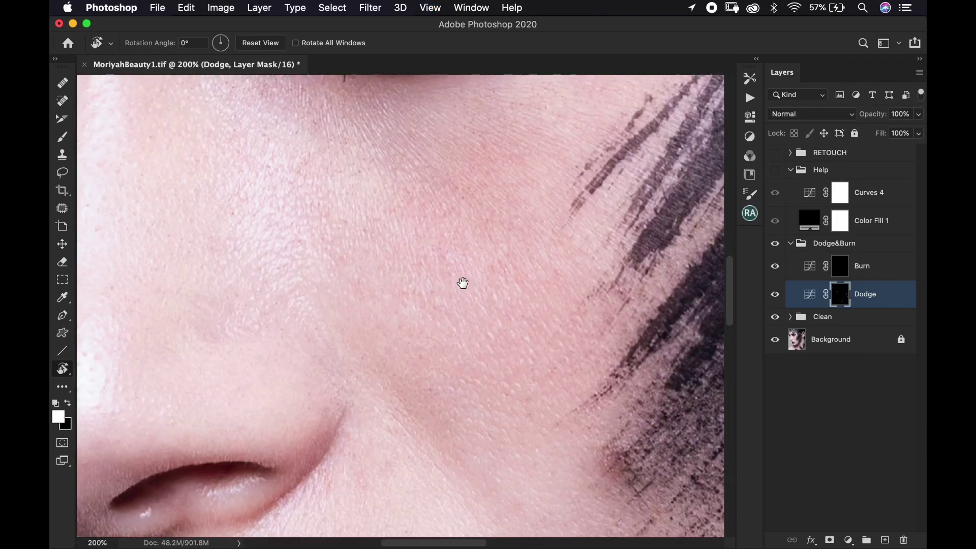
scroll(447, 190, down, 2)
scroll(447, 190, right, 3)
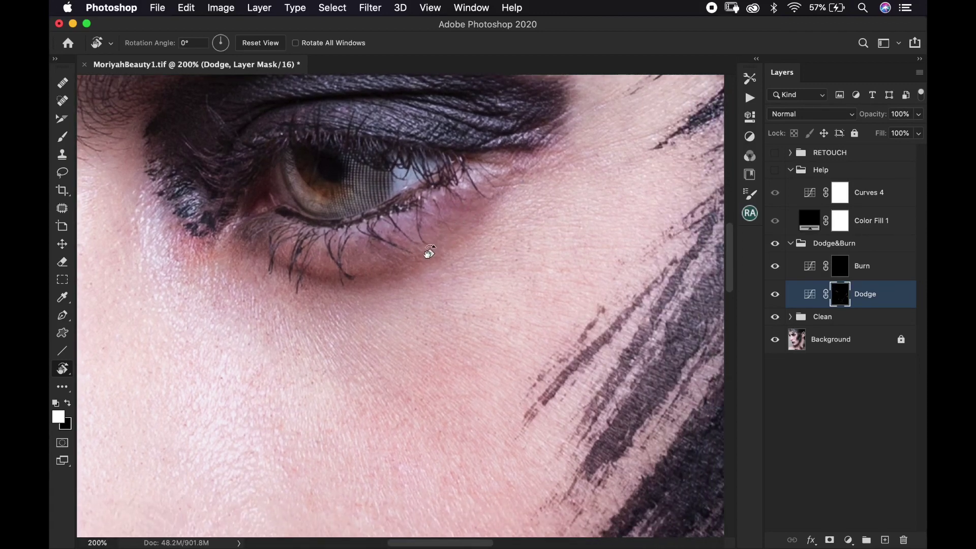
key(super+1)
key(super+minus)
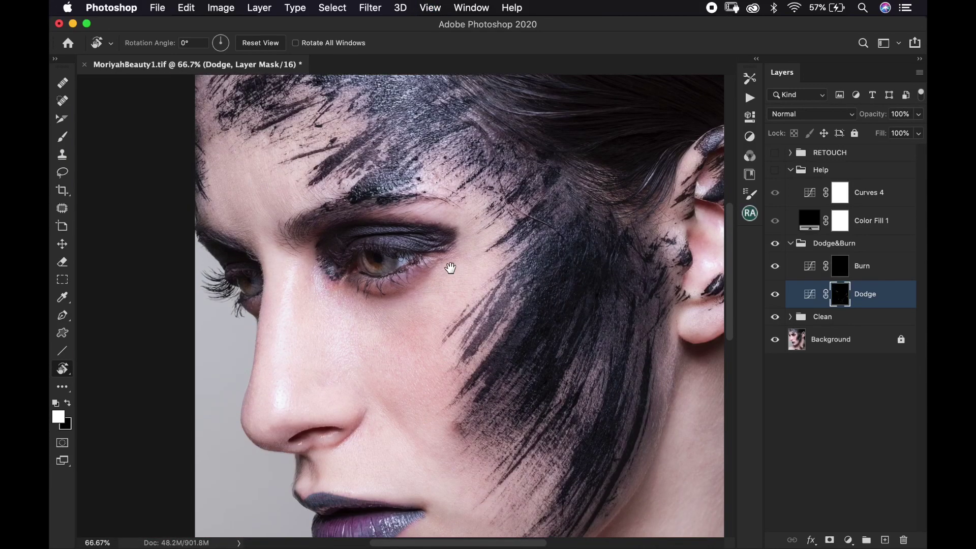
- Examine the retouched skin at 66.7% zoom from the eyes down to the chin, neck and shoulder
scroll(446, 266, down, 5)
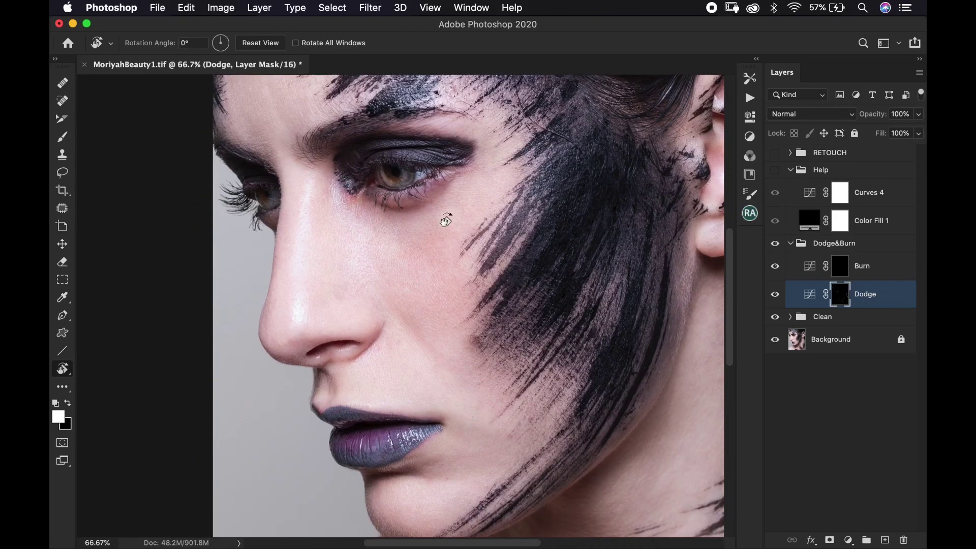
scroll(475, 250, down, 3)
scroll(475, 251, left, 2)
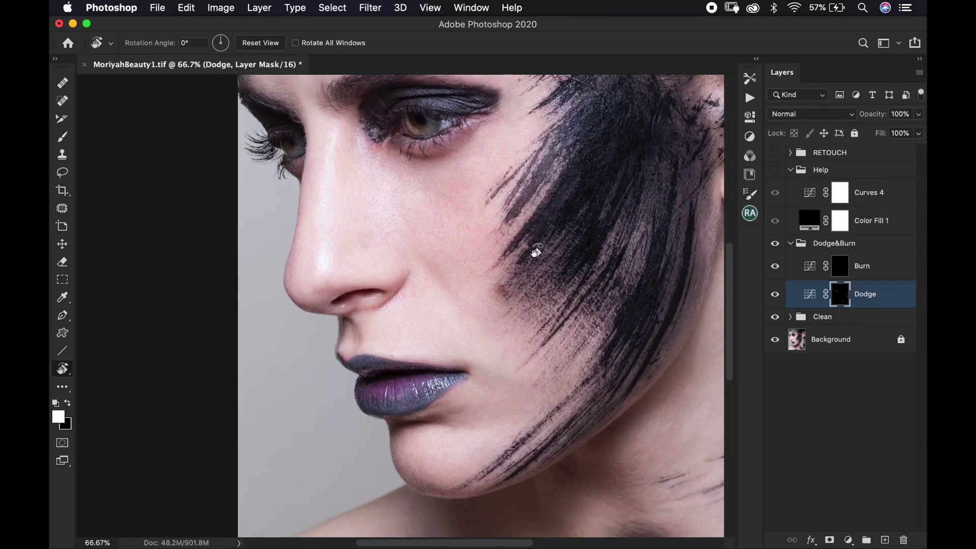
scroll(453, 262, down, 4)
scroll(453, 262, right, 2)
scroll(465, 262, down, 3)
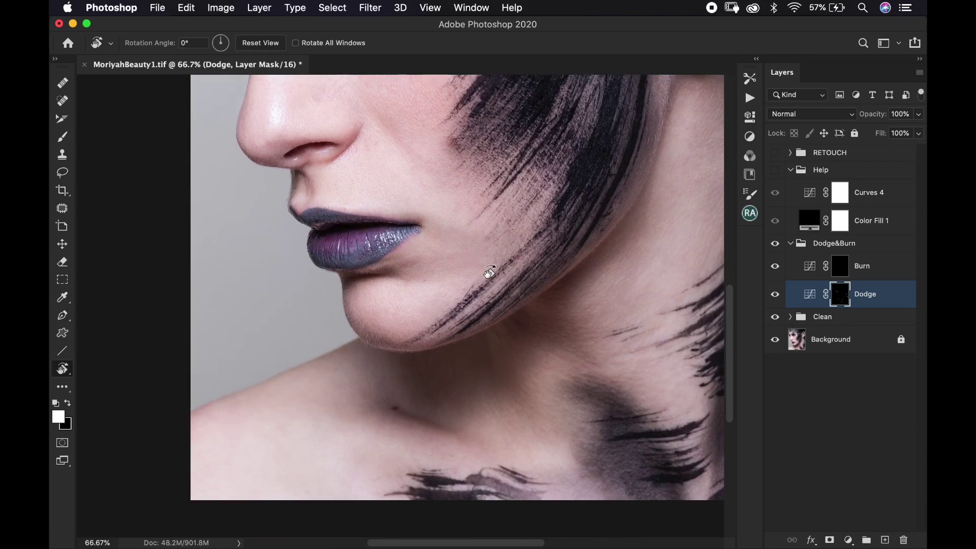
scroll(447, 264, up, 1)
scroll(447, 264, left, 1)
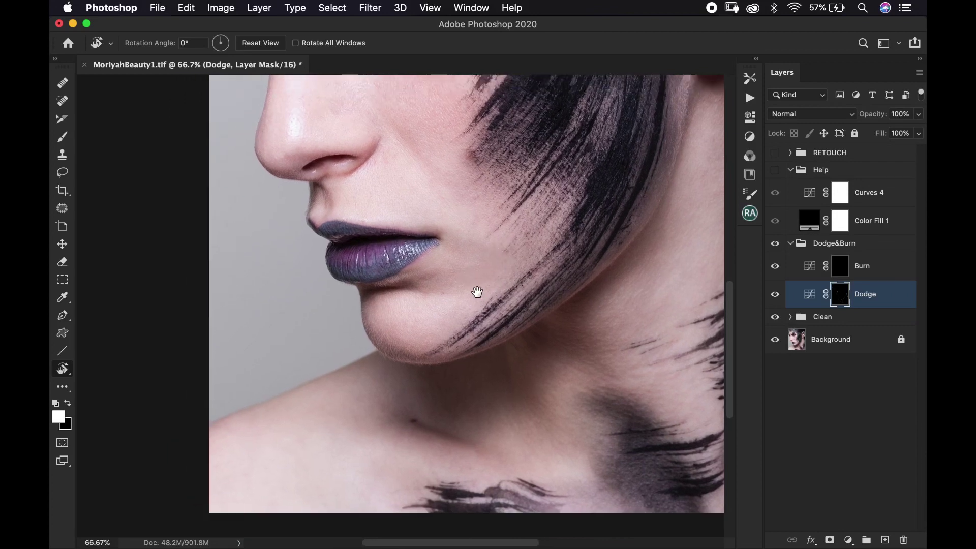
drag(477, 292, 498, 312)
drag(482, 246, 469, 227)
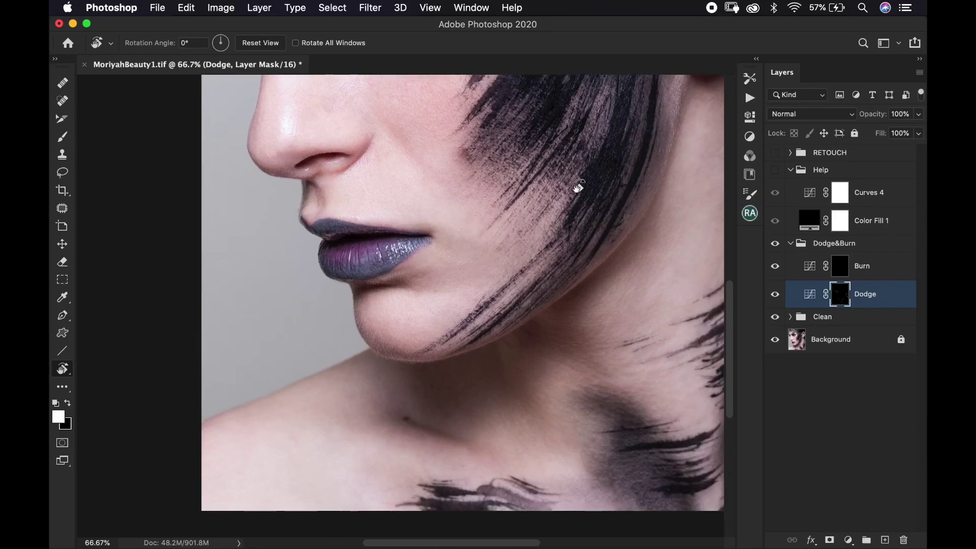
- Compare the chin and jawline at 100% zoom with the Dodge&Burn group hidden and shown
key(super+plus)
drag(556, 249, 462, 267)
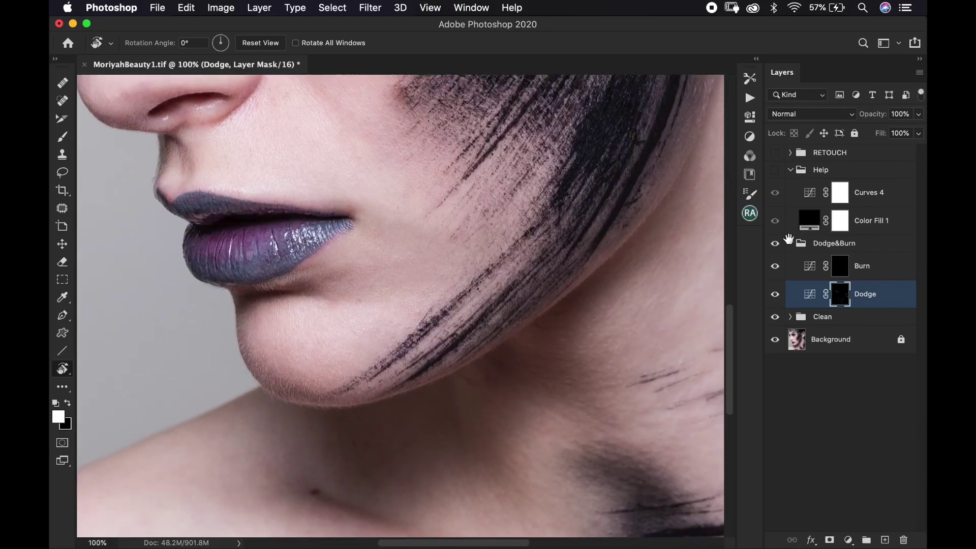
click(775, 243)
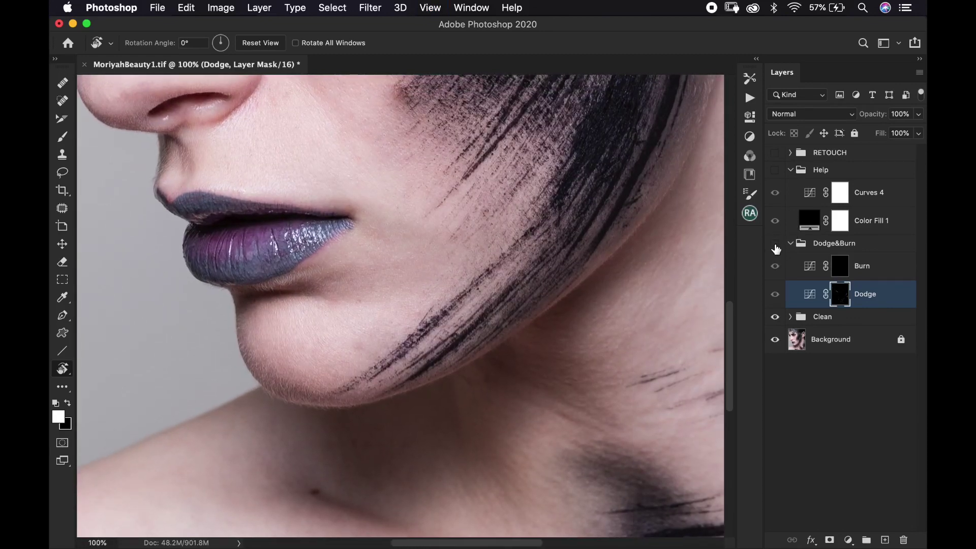
click(776, 245)
click(777, 246)
click(776, 245)
key(super+minus)
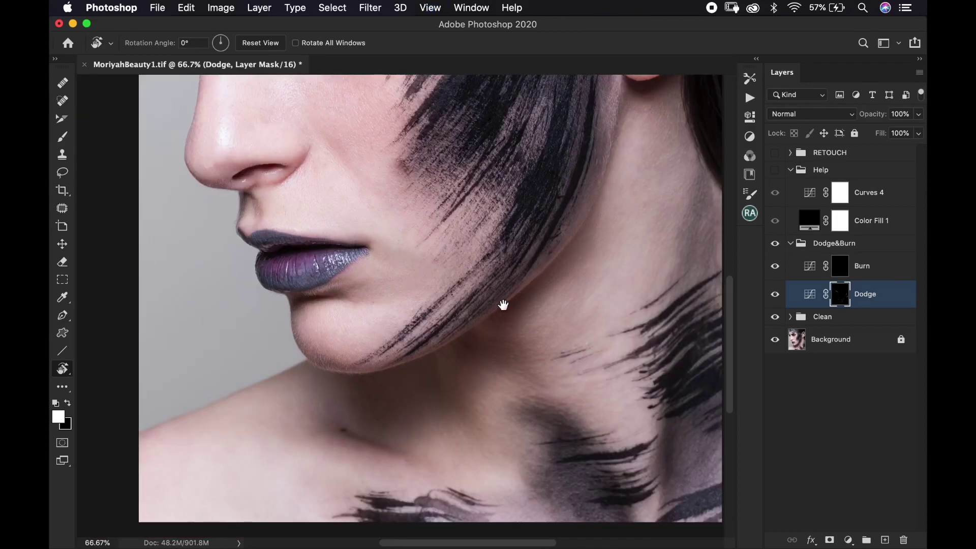
- Compare the neck and shoulder with the Dodge&Burn group hidden and shown, and return to the whole portrait
drag(504, 304, 400, 270)
click(776, 245)
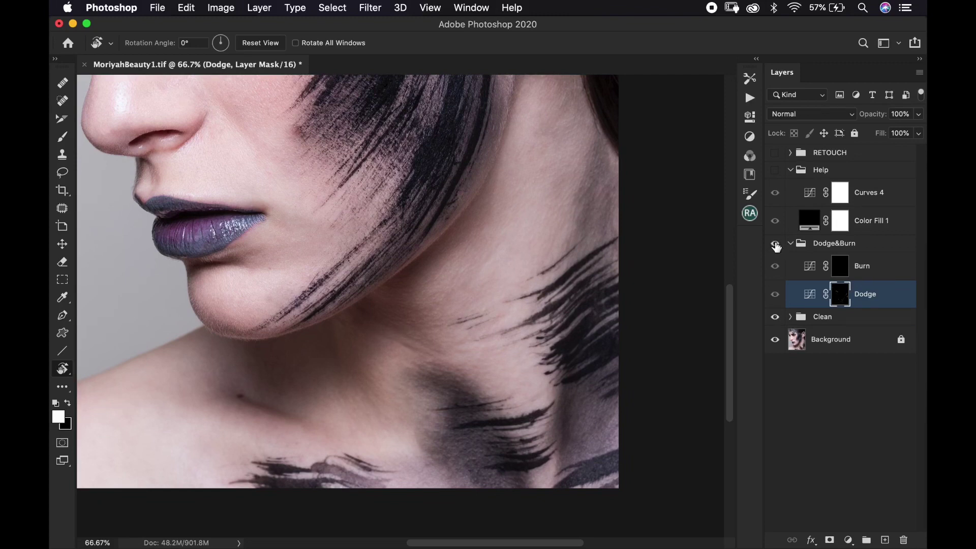
click(776, 245)
key(super+0)
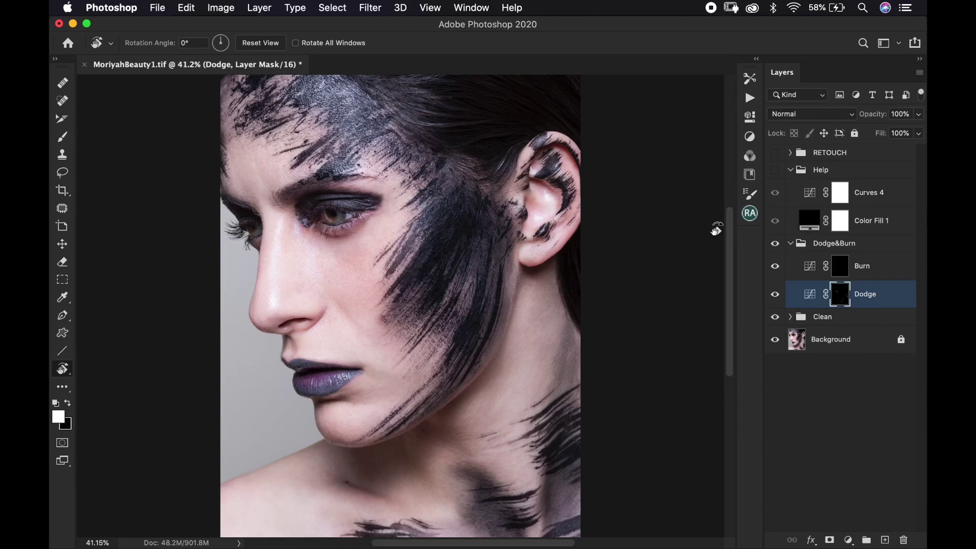
key(super+equal)
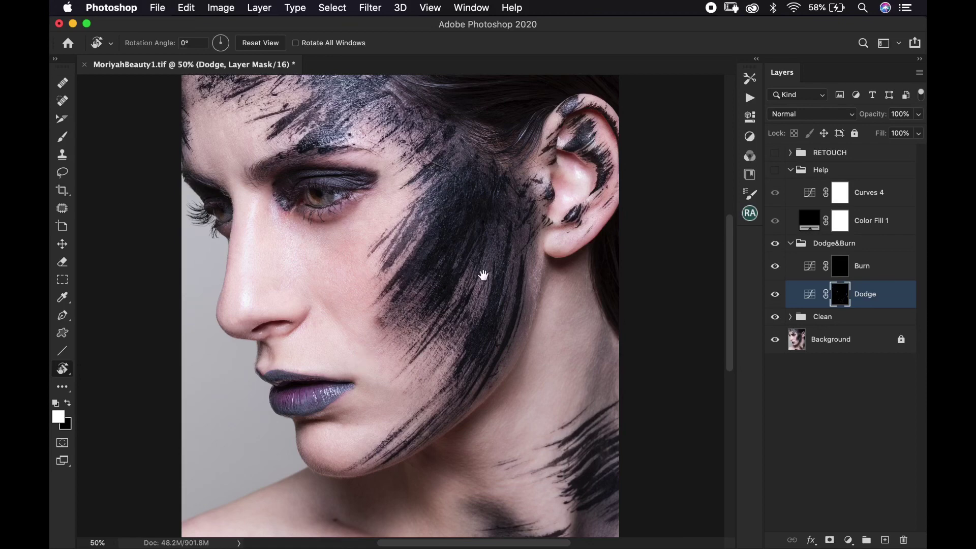
drag(471, 263, 507, 294)
scroll(506, 264, down, 5)
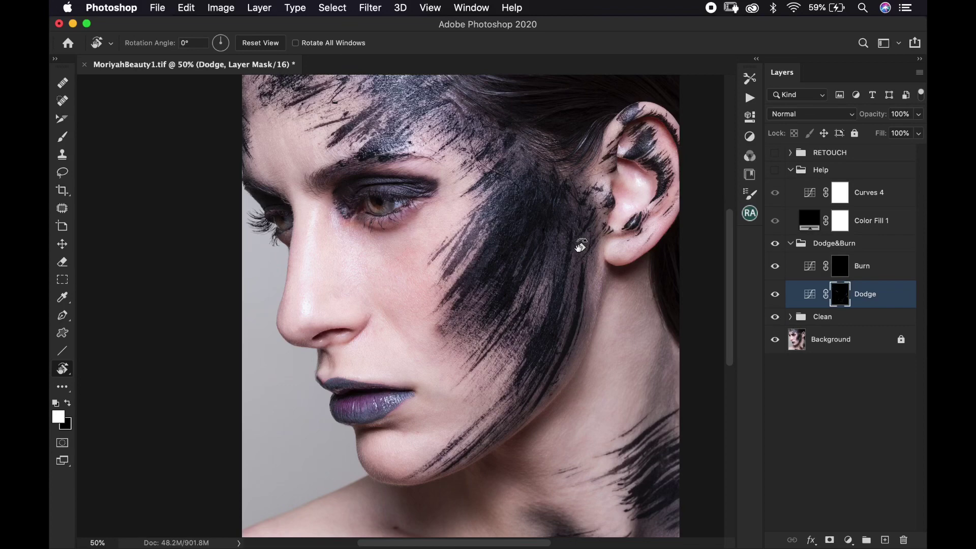
key(super+0)
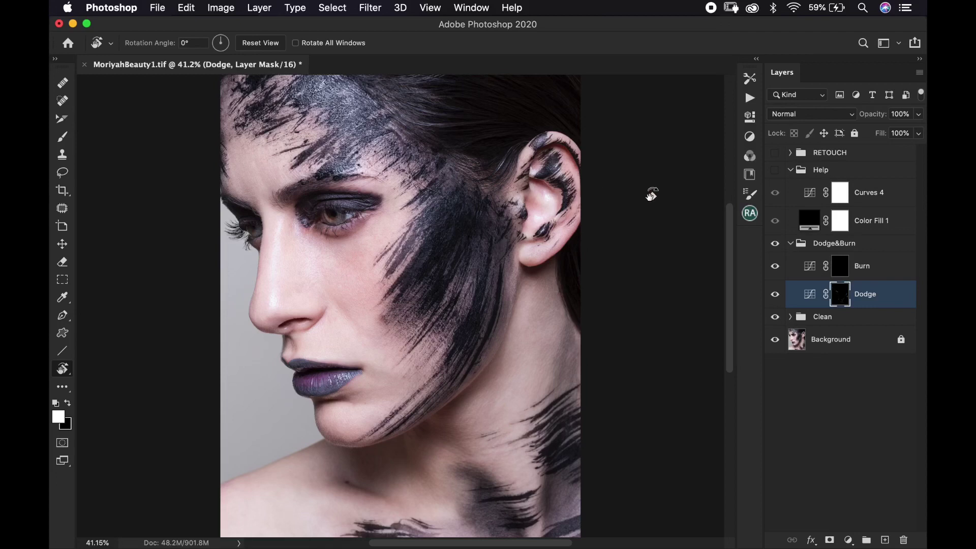
- Hide the Dodge&Burn group and collapse both the Dodge&Burn and Help groups
click(790, 245)
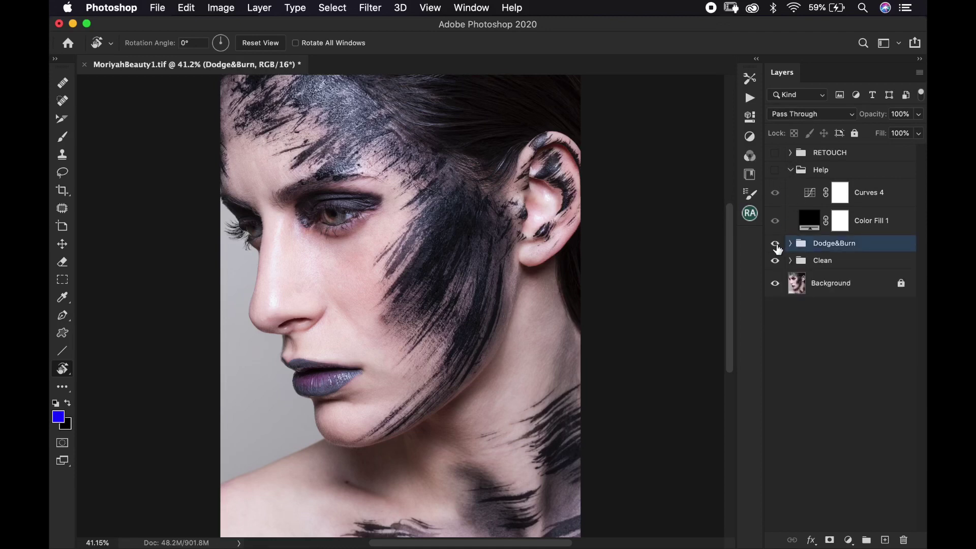
click(775, 244)
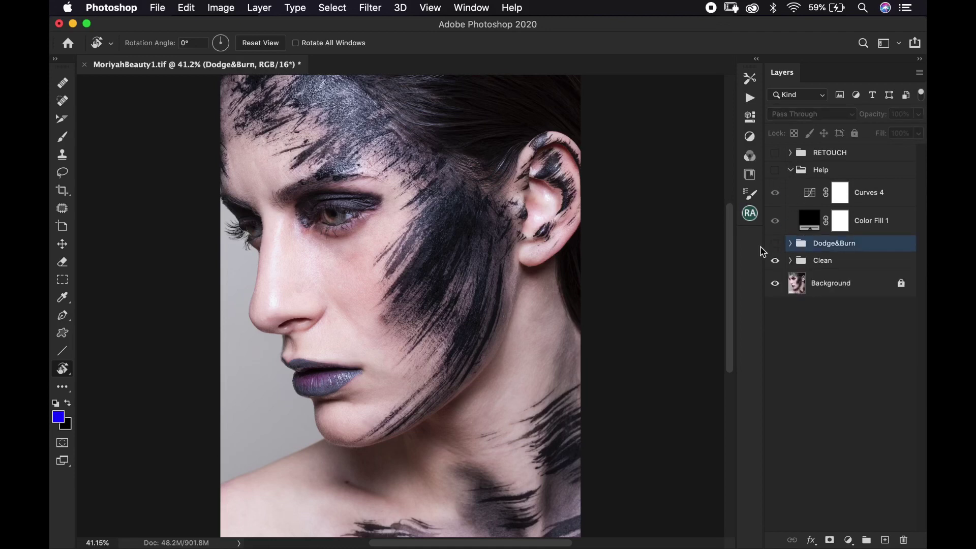
click(792, 172)
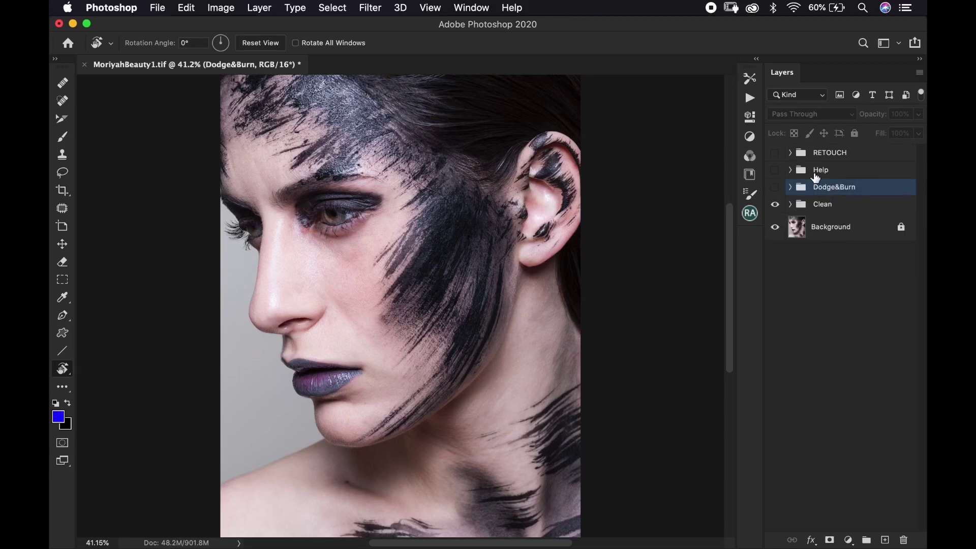
- Expand and show the RETOUCH group, and move the Clean group into it directly below its Dodge&Burn group
click(791, 153)
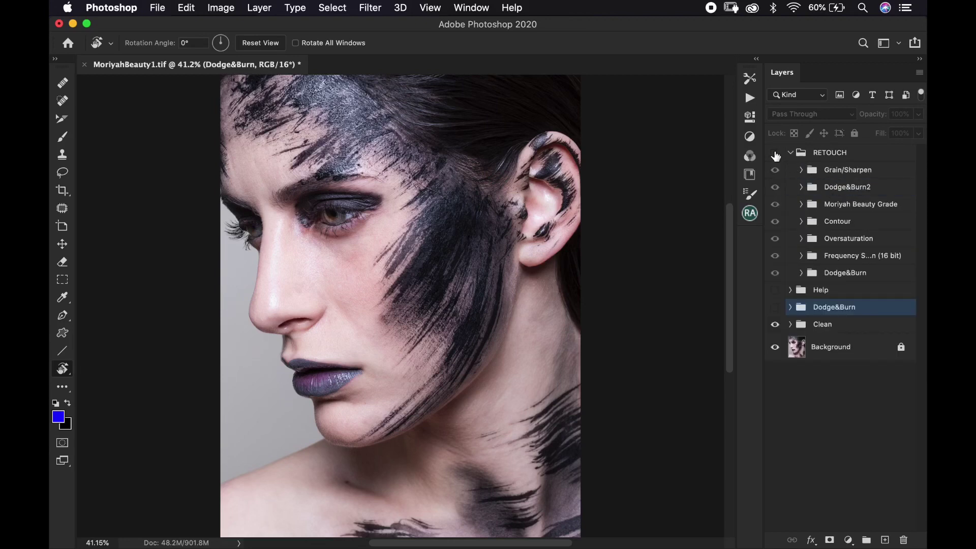
click(775, 153)
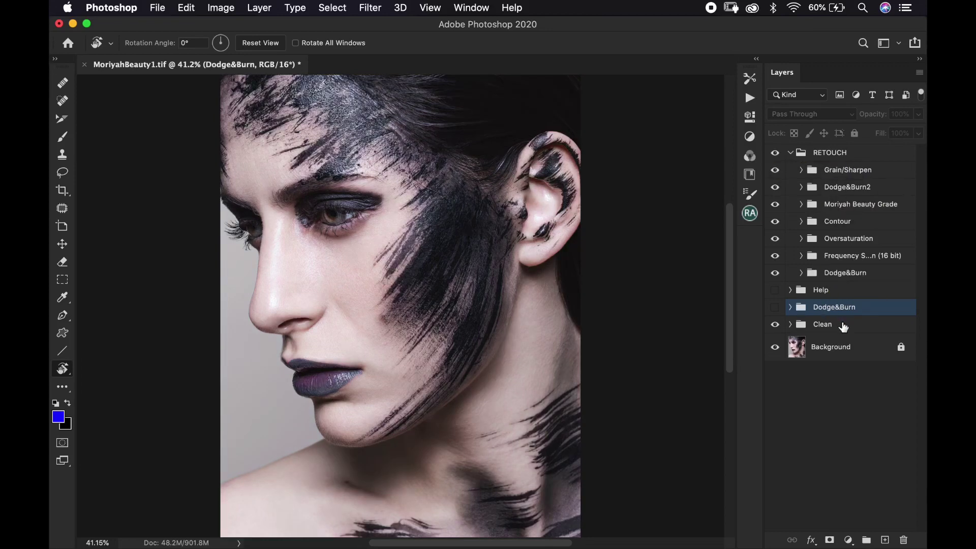
drag(845, 328, 846, 276)
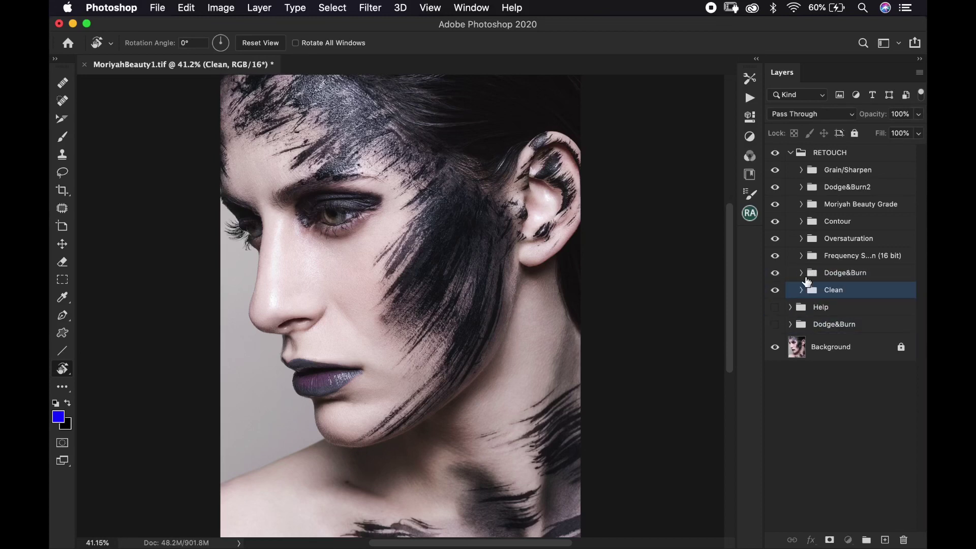
- Expand the Dodge&Burn group inside RETOUCH and review its stack of dodge and burn curves layers
click(811, 275)
click(804, 275)
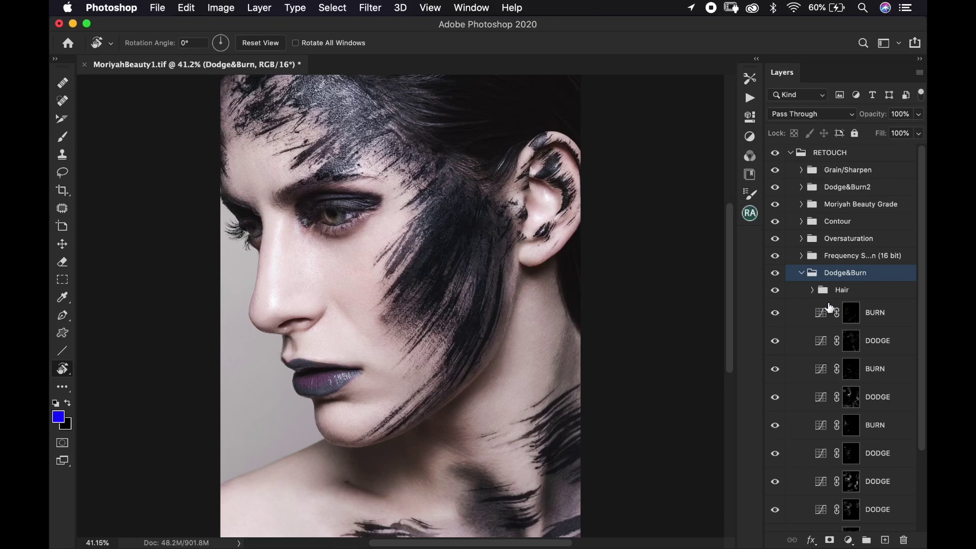
scroll(828, 308, down, 5)
scroll(842, 290, up, 3)
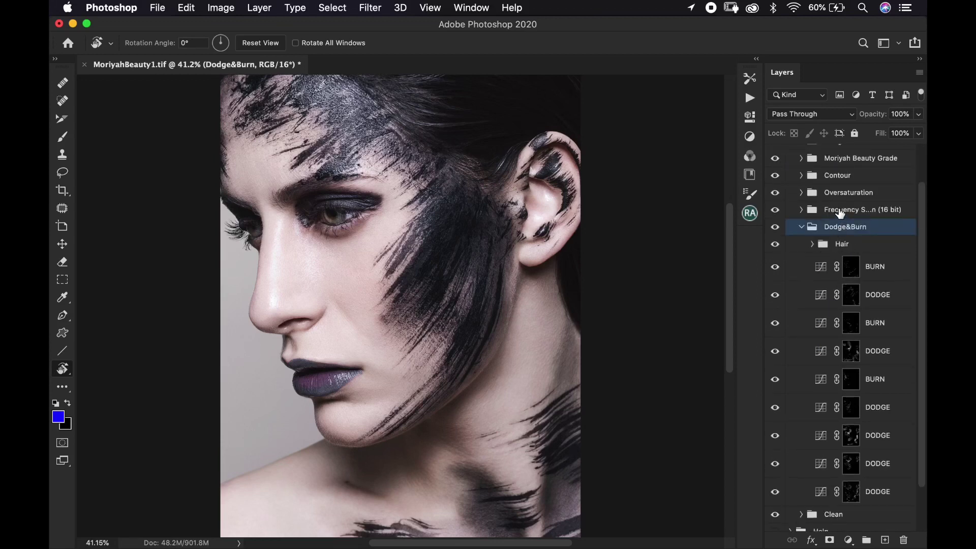
- Inspect the layer masks inside RETOUCH's Dodge&Burn group one by one, from the third-lowest DODGE layer up to the topmost BURN, and return to the image
scroll(847, 217, up, 3)
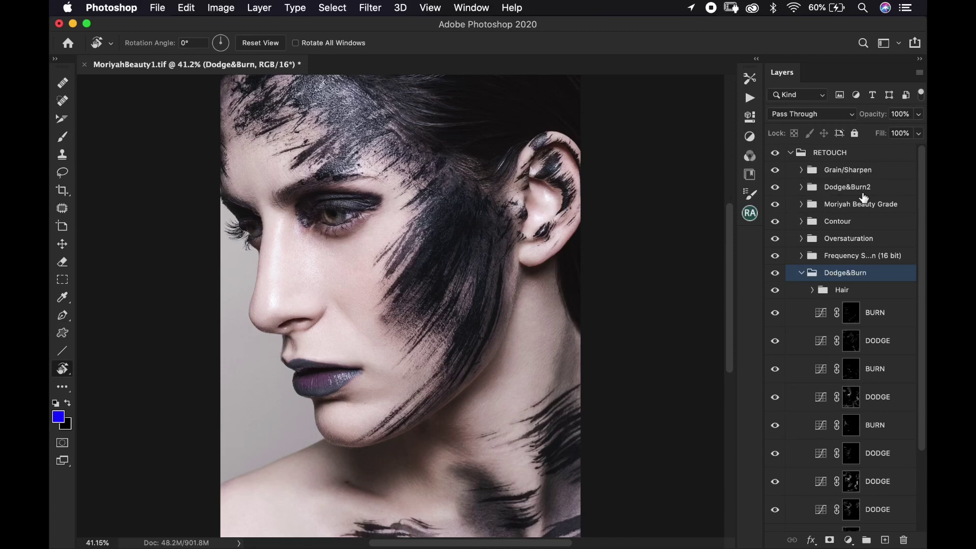
scroll(847, 323, down, 6)
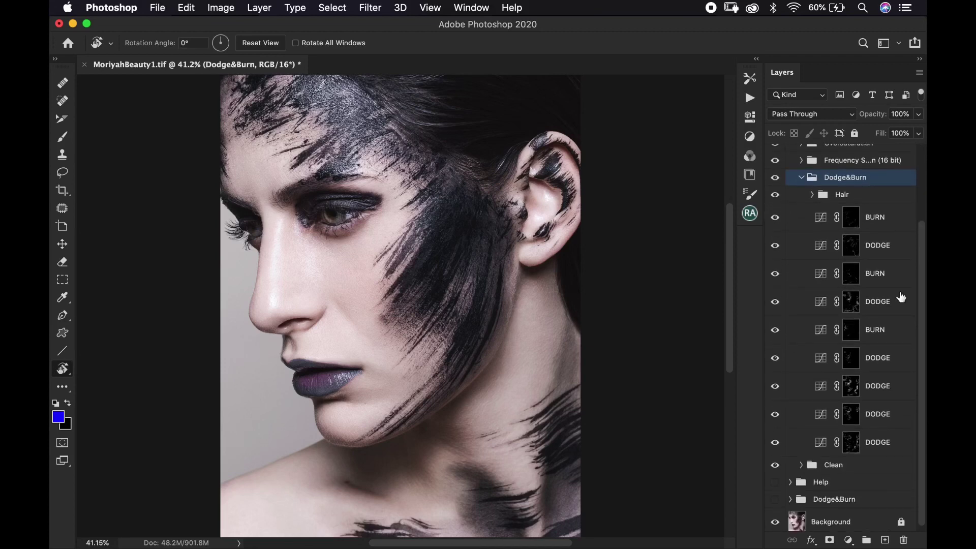
alt+click(854, 392)
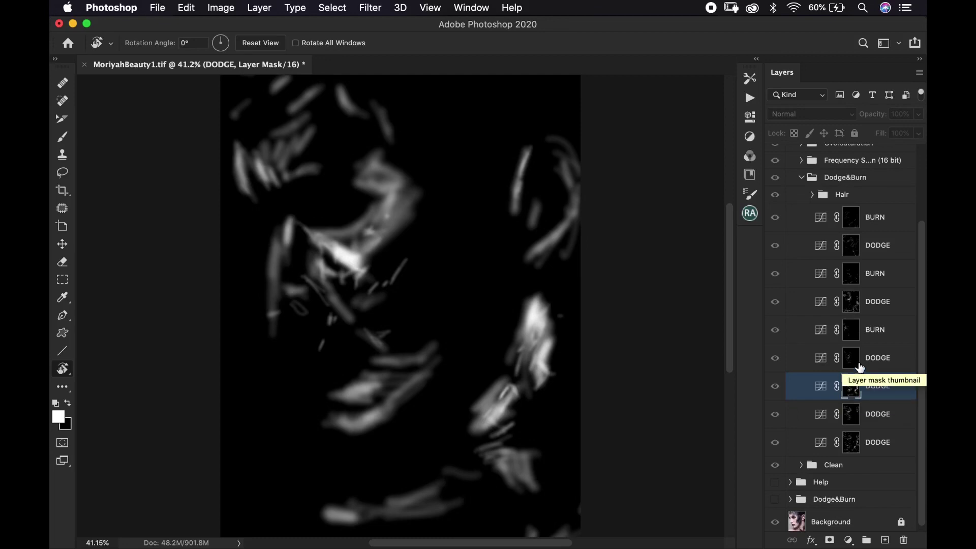
alt+click(857, 365)
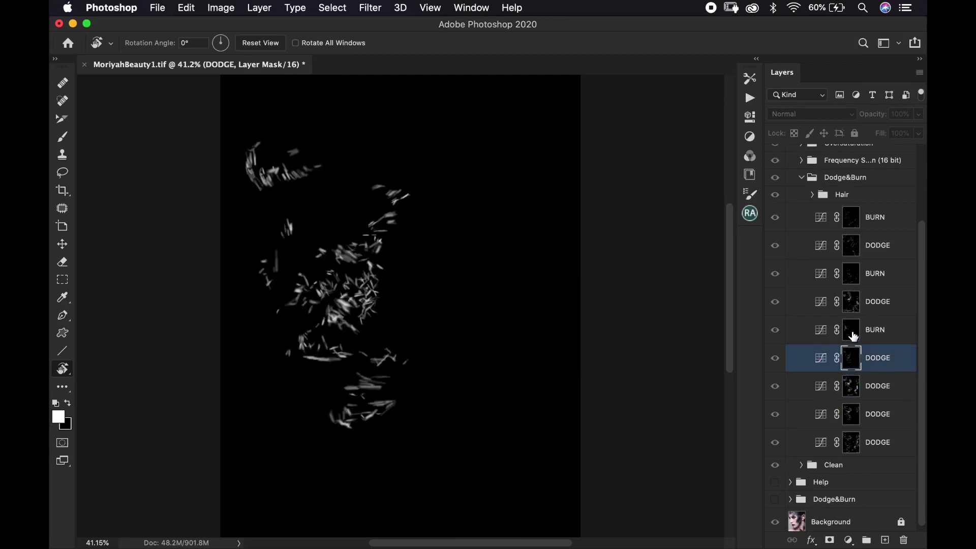
alt+click(854, 336)
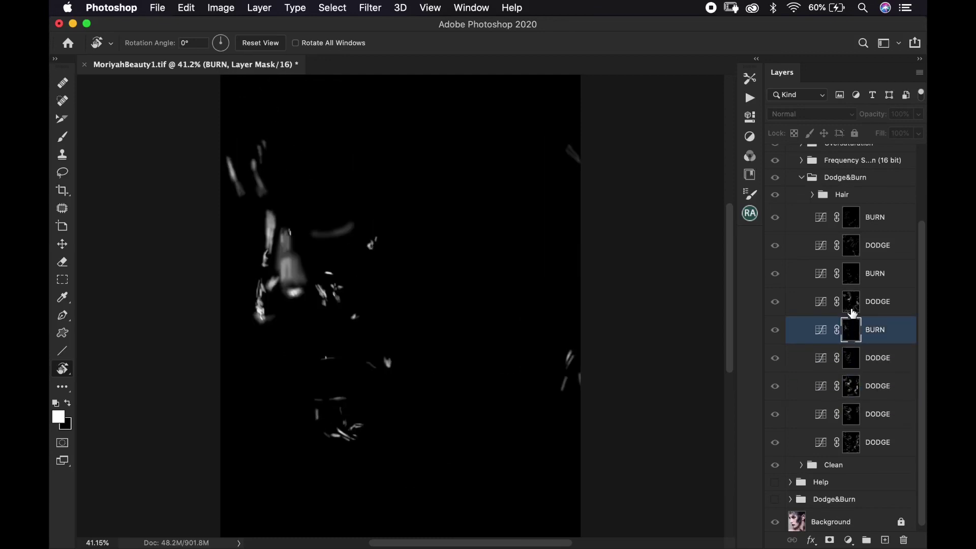
alt+click(853, 311)
alt+click(854, 285)
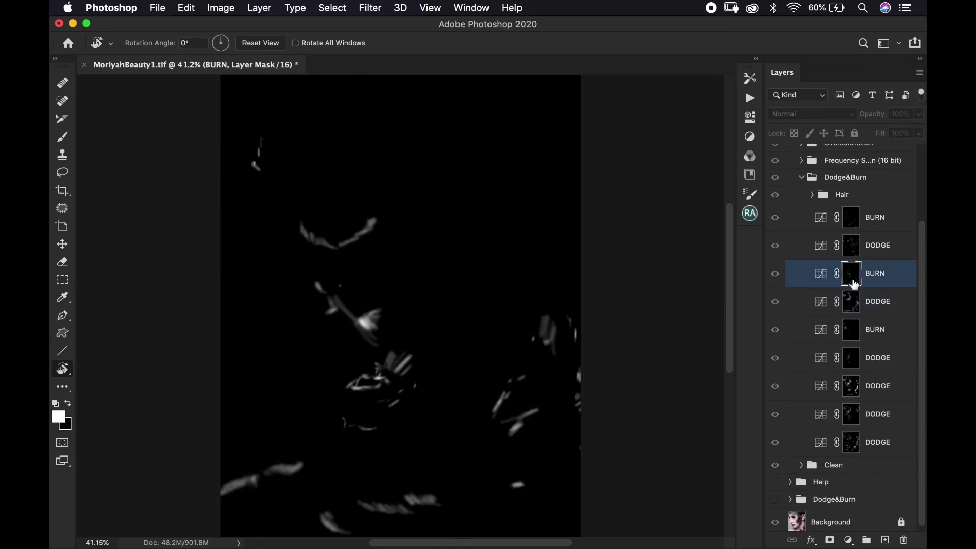
alt+click(855, 254)
alt+click(851, 218)
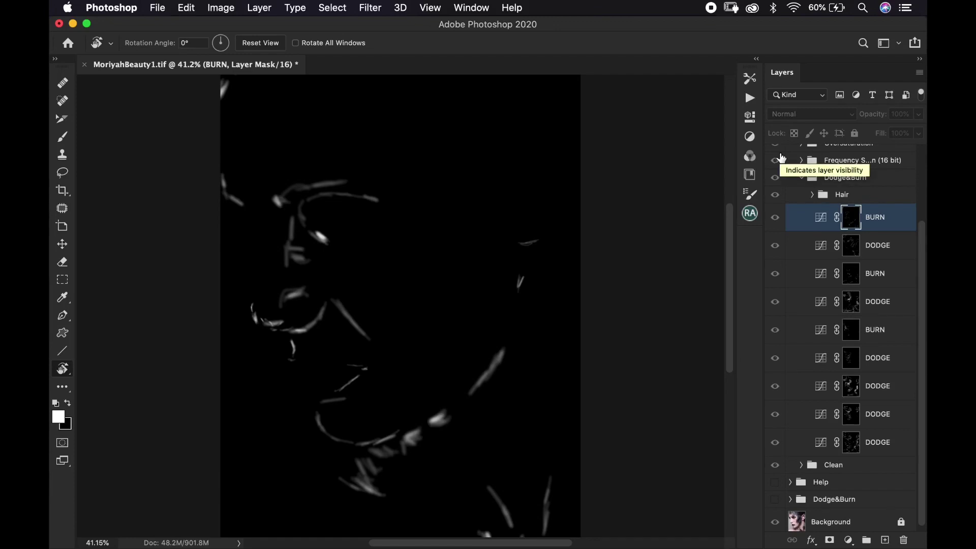
scroll(781, 158, up, 2)
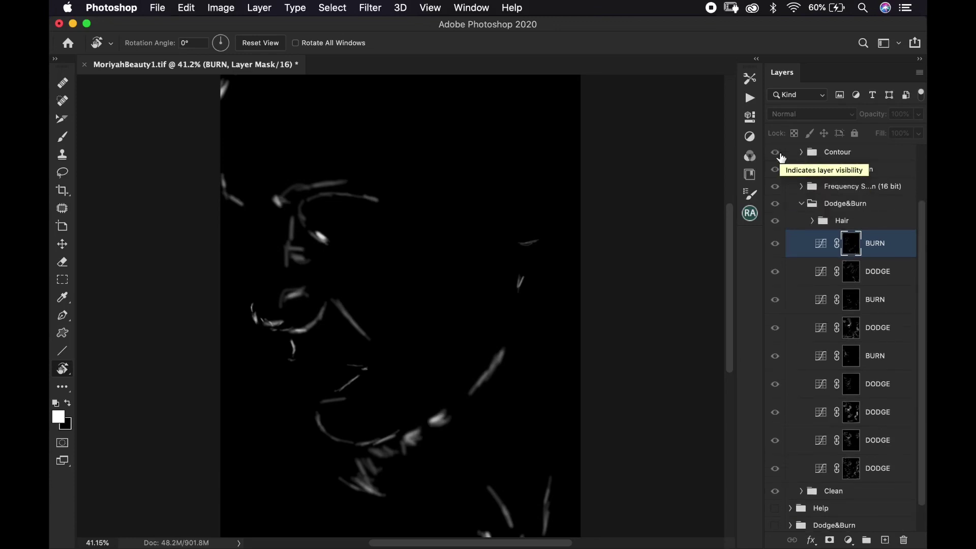
alt+click(855, 246)
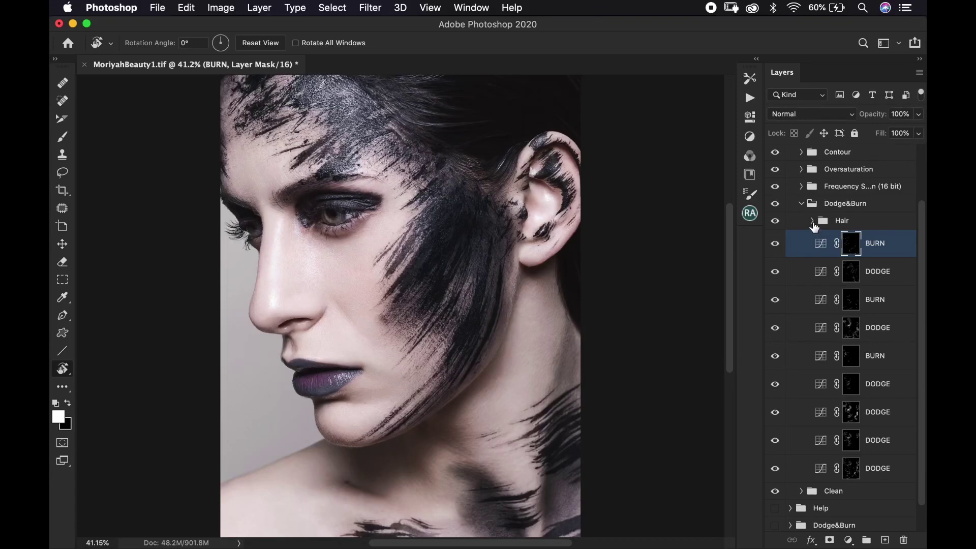
- Expand the Hair subgroup briefly, and collapse the Dodge&Burn group and its parent RETOUCH group
click(813, 221)
click(801, 205)
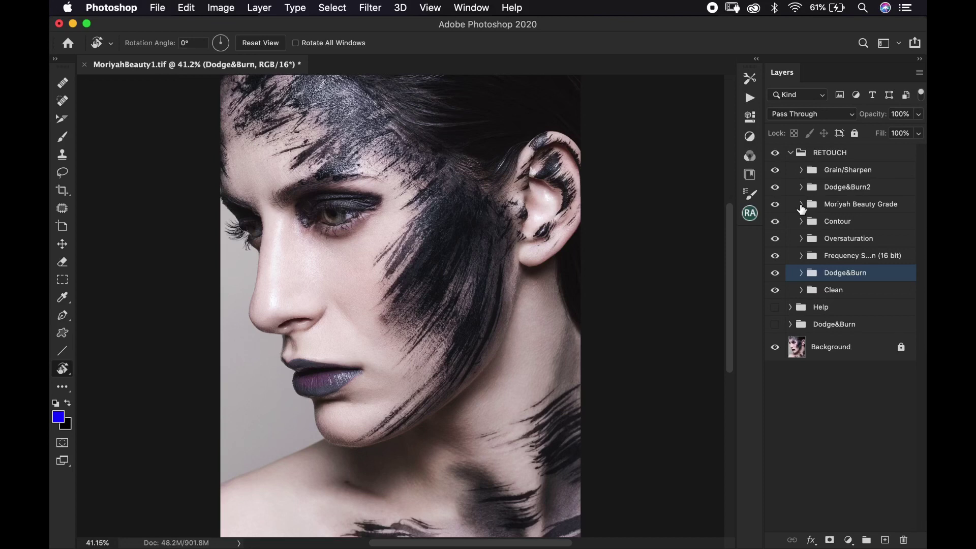
click(791, 153)
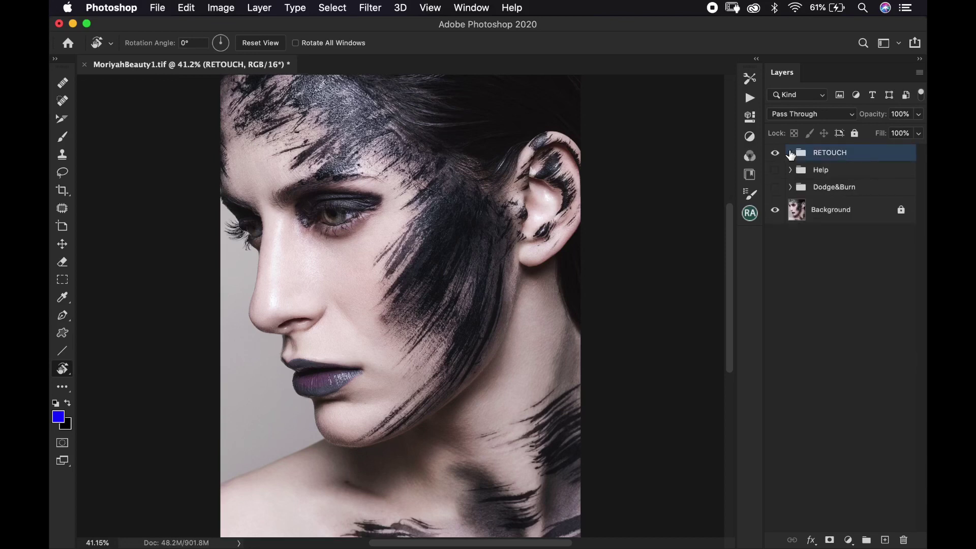